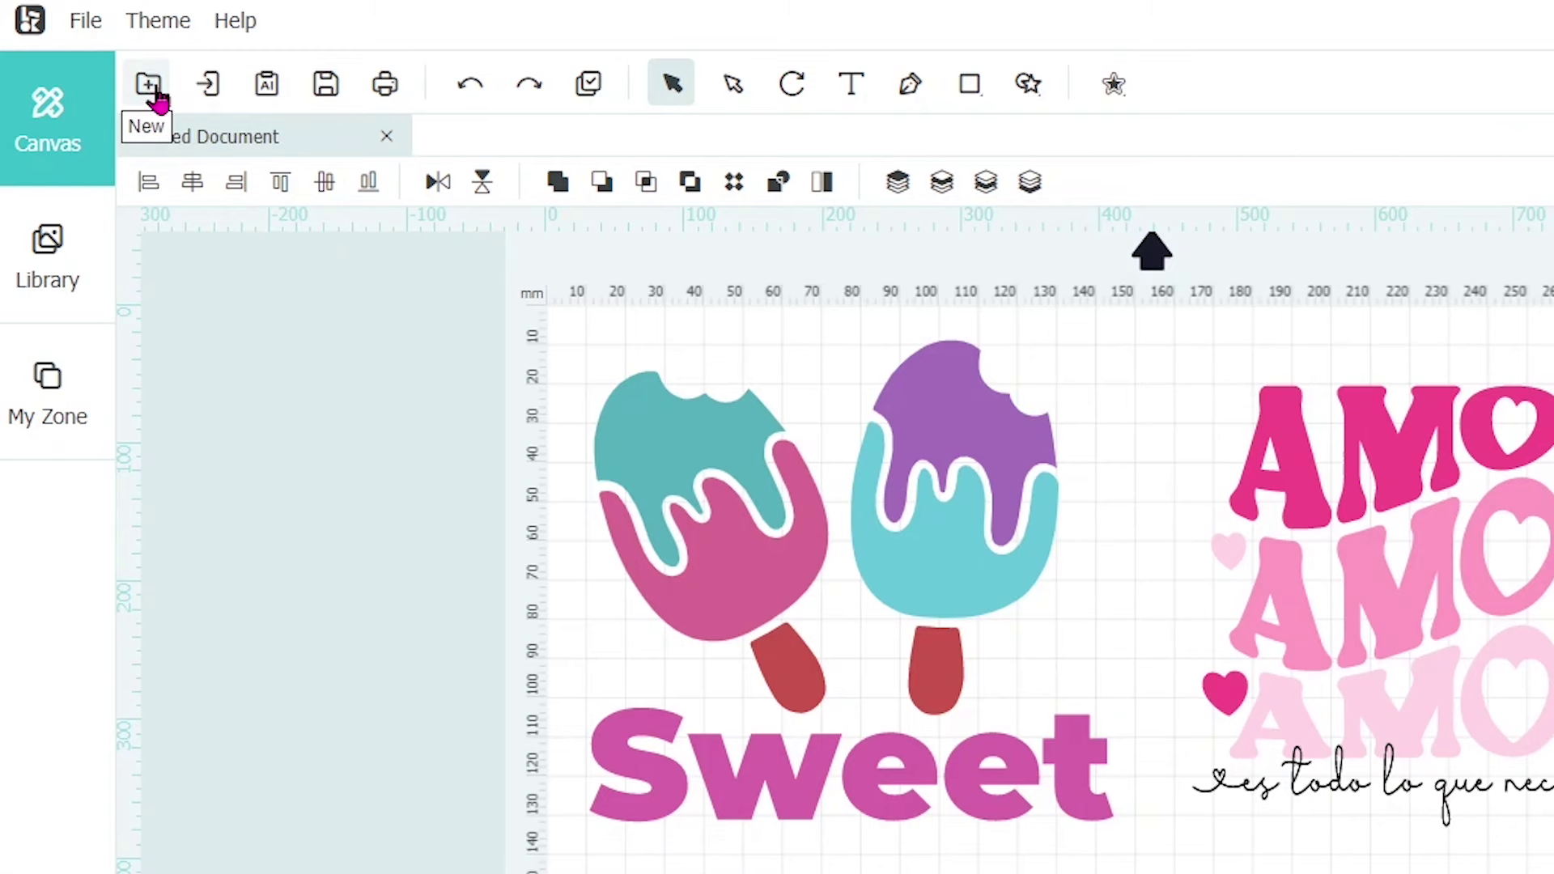
# Create a new blank document and switch between it and the first document with the sample designs.
pyautogui.click(154, 91)
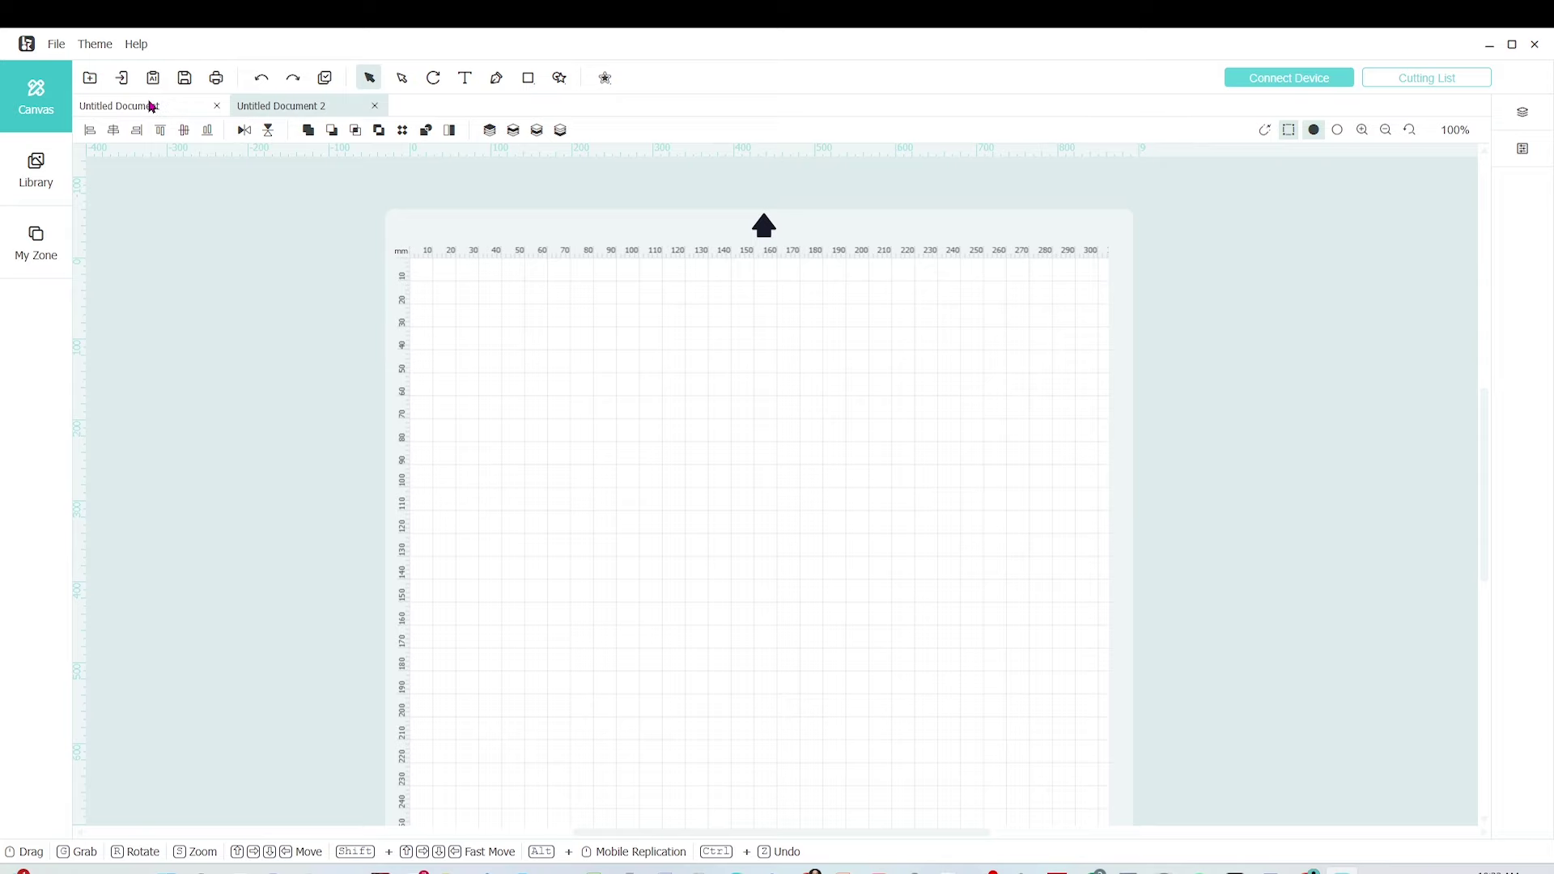
pyautogui.click(151, 106)
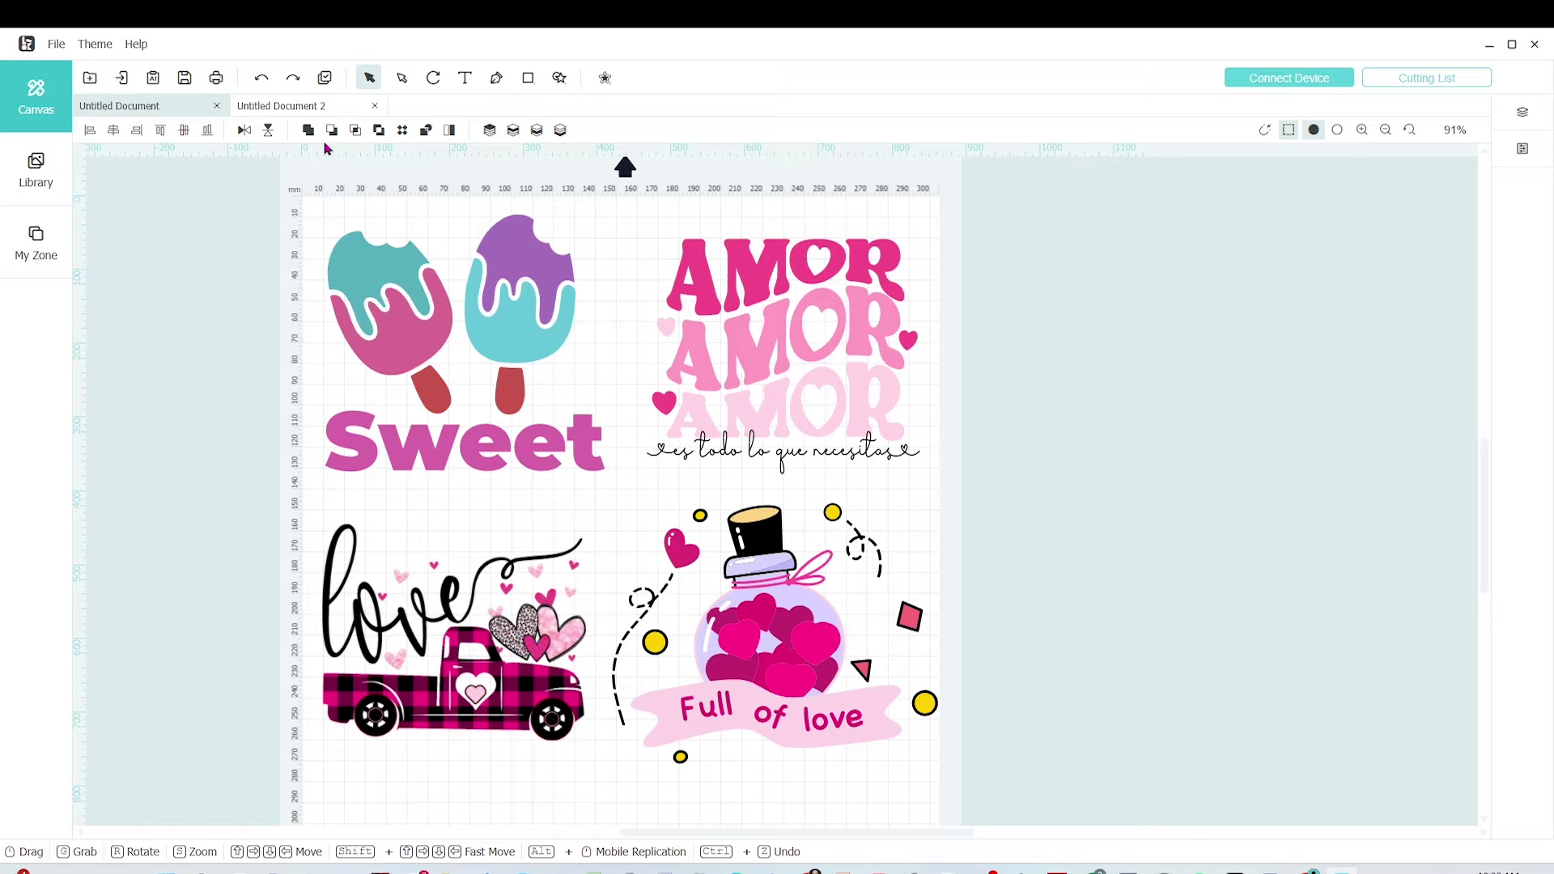
pyautogui.click(324, 109)
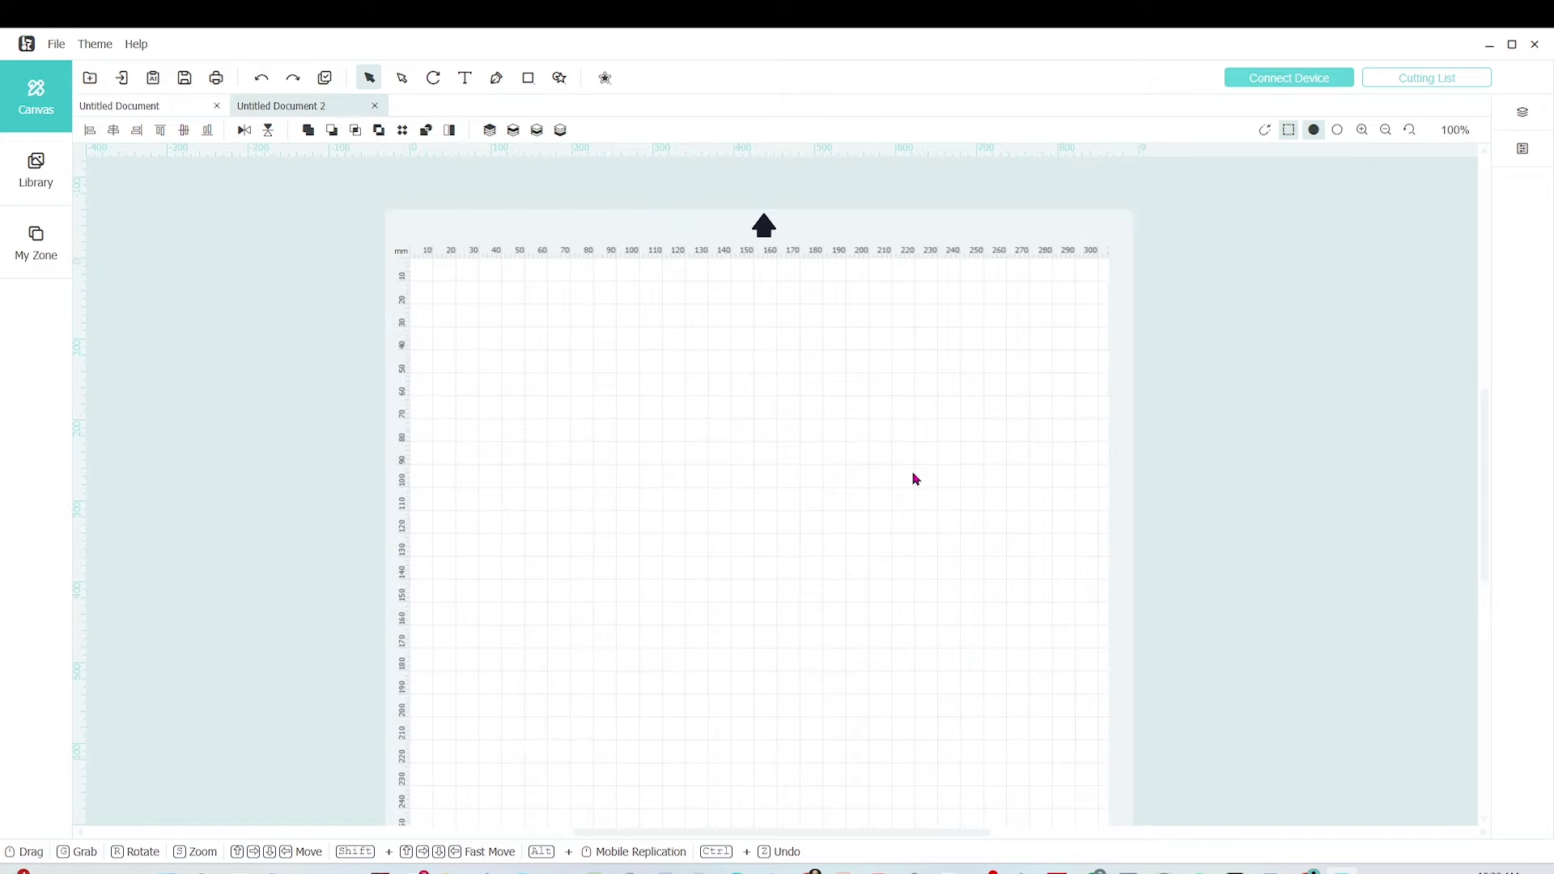
# Create another new document and set its measurement unit to inches.
pyautogui.hotkey('ctrl', 'n')
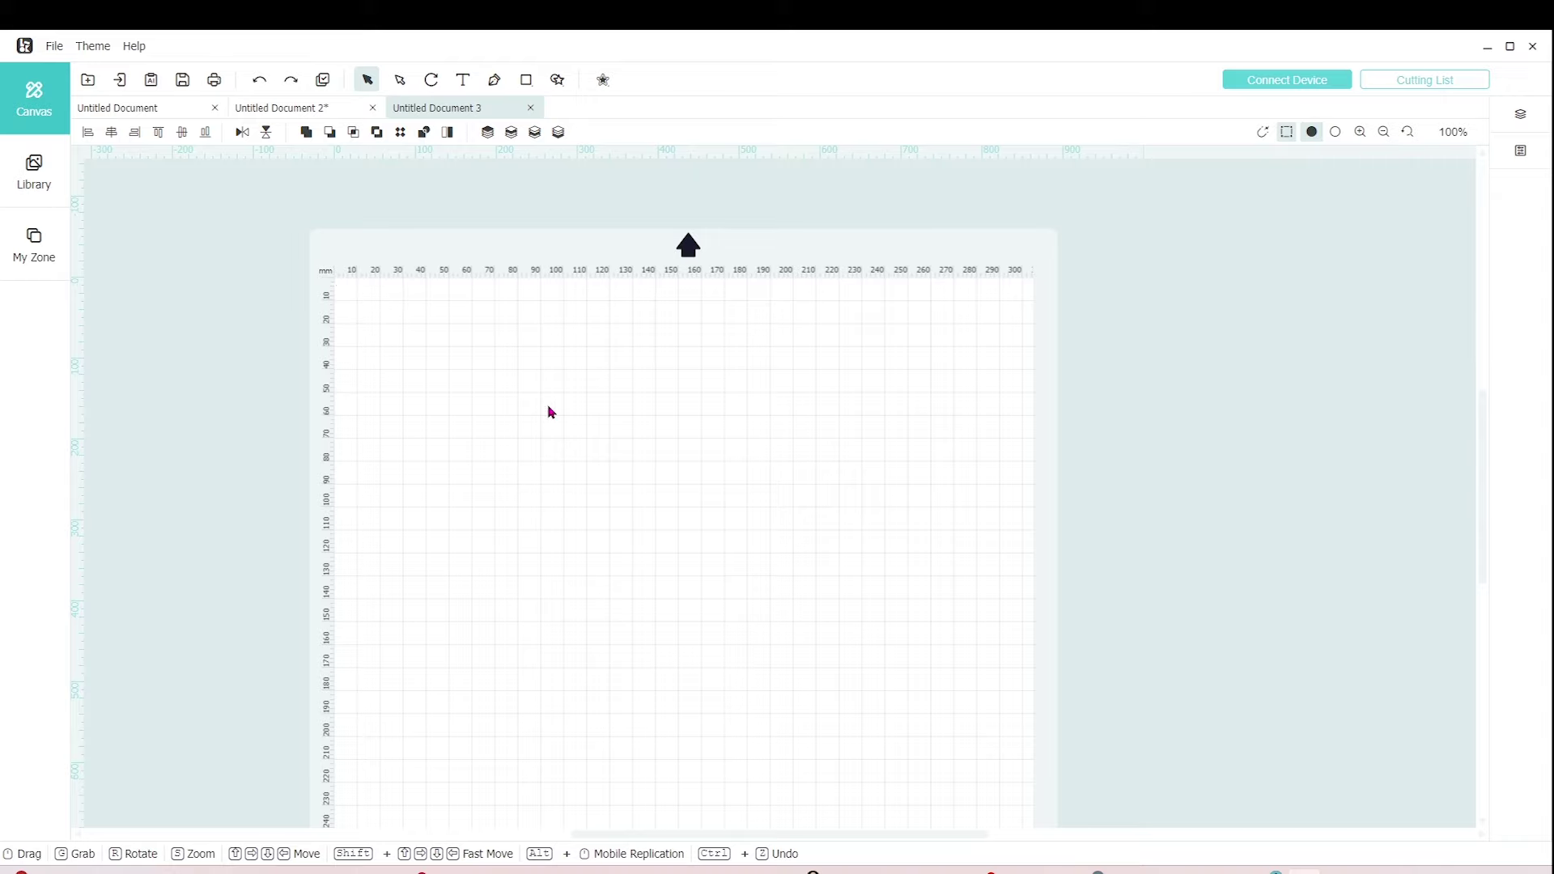
pyautogui.rightClick(549, 255)
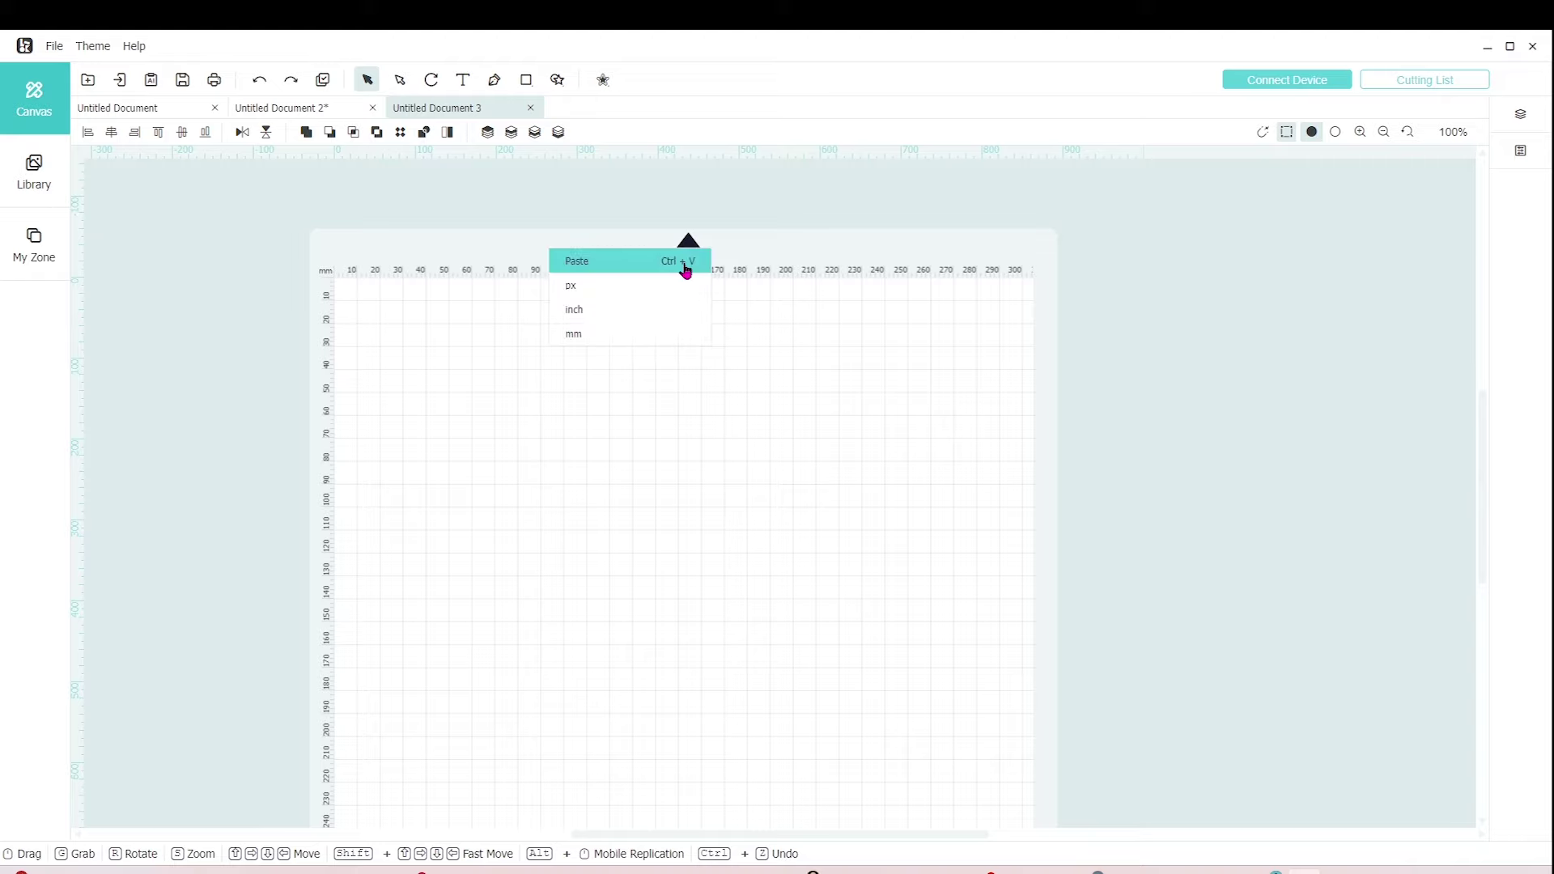
pyautogui.click(654, 314)
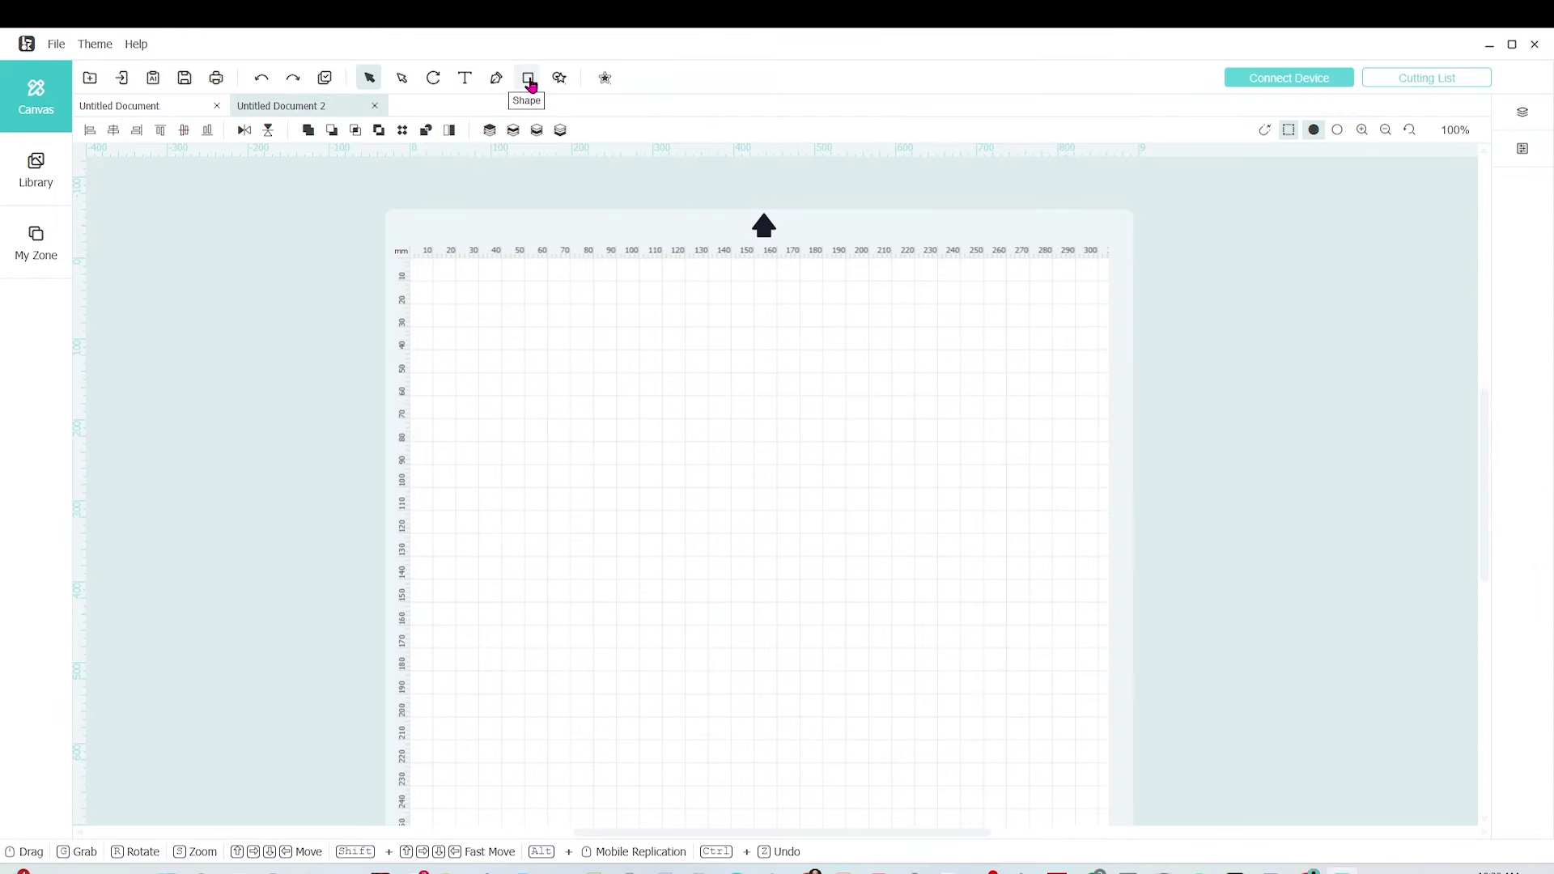
# Draw a filled circle about 52 by 51 mm near the mat's upper-left corner.
pyautogui.click(529, 80)
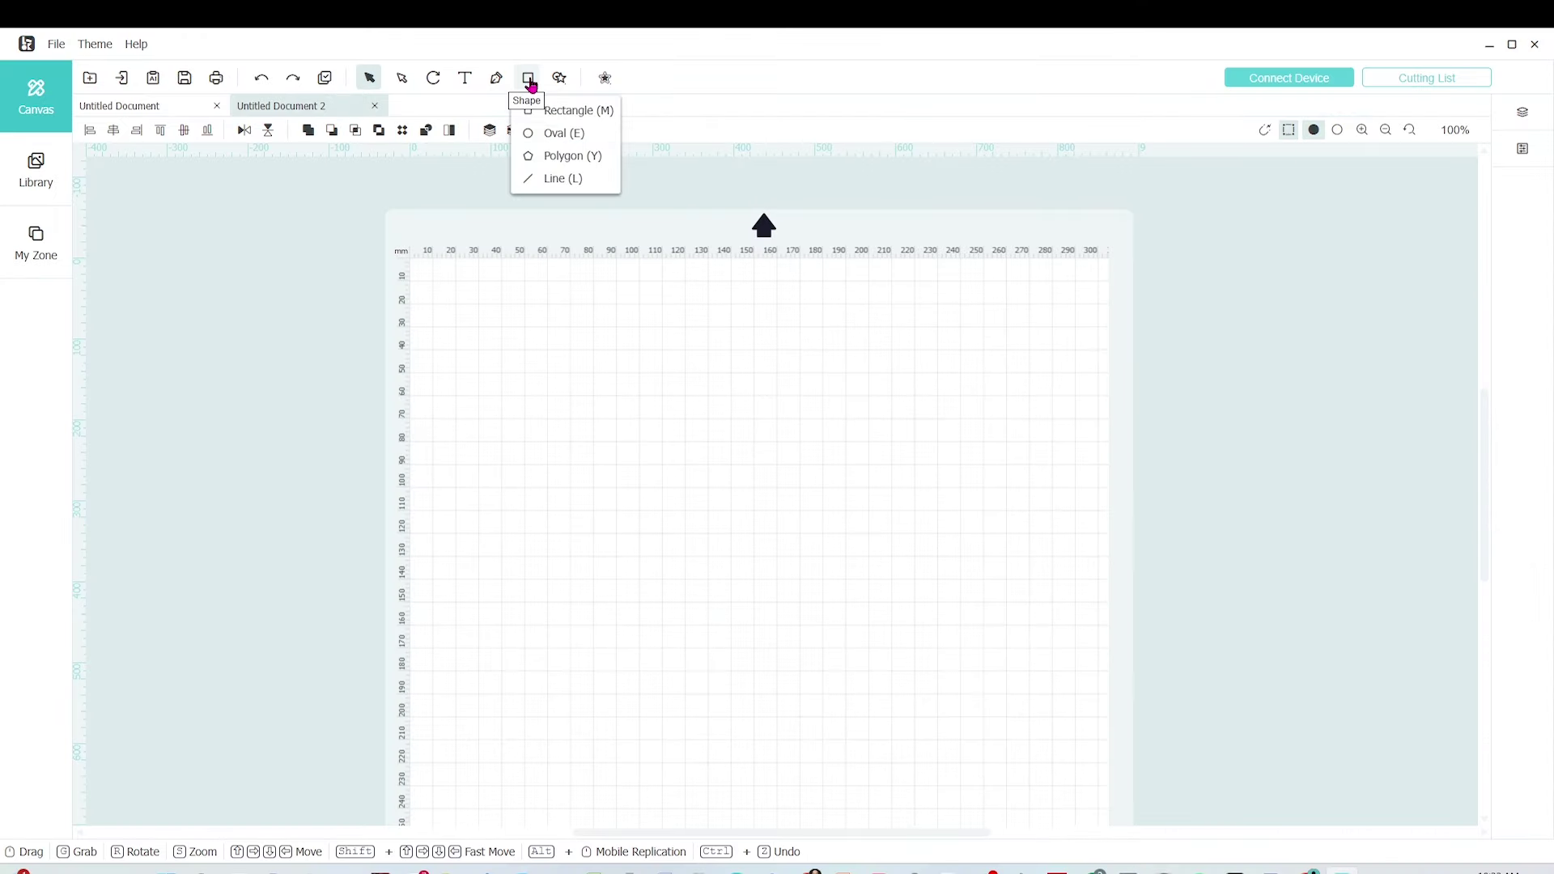
pyautogui.click(570, 139)
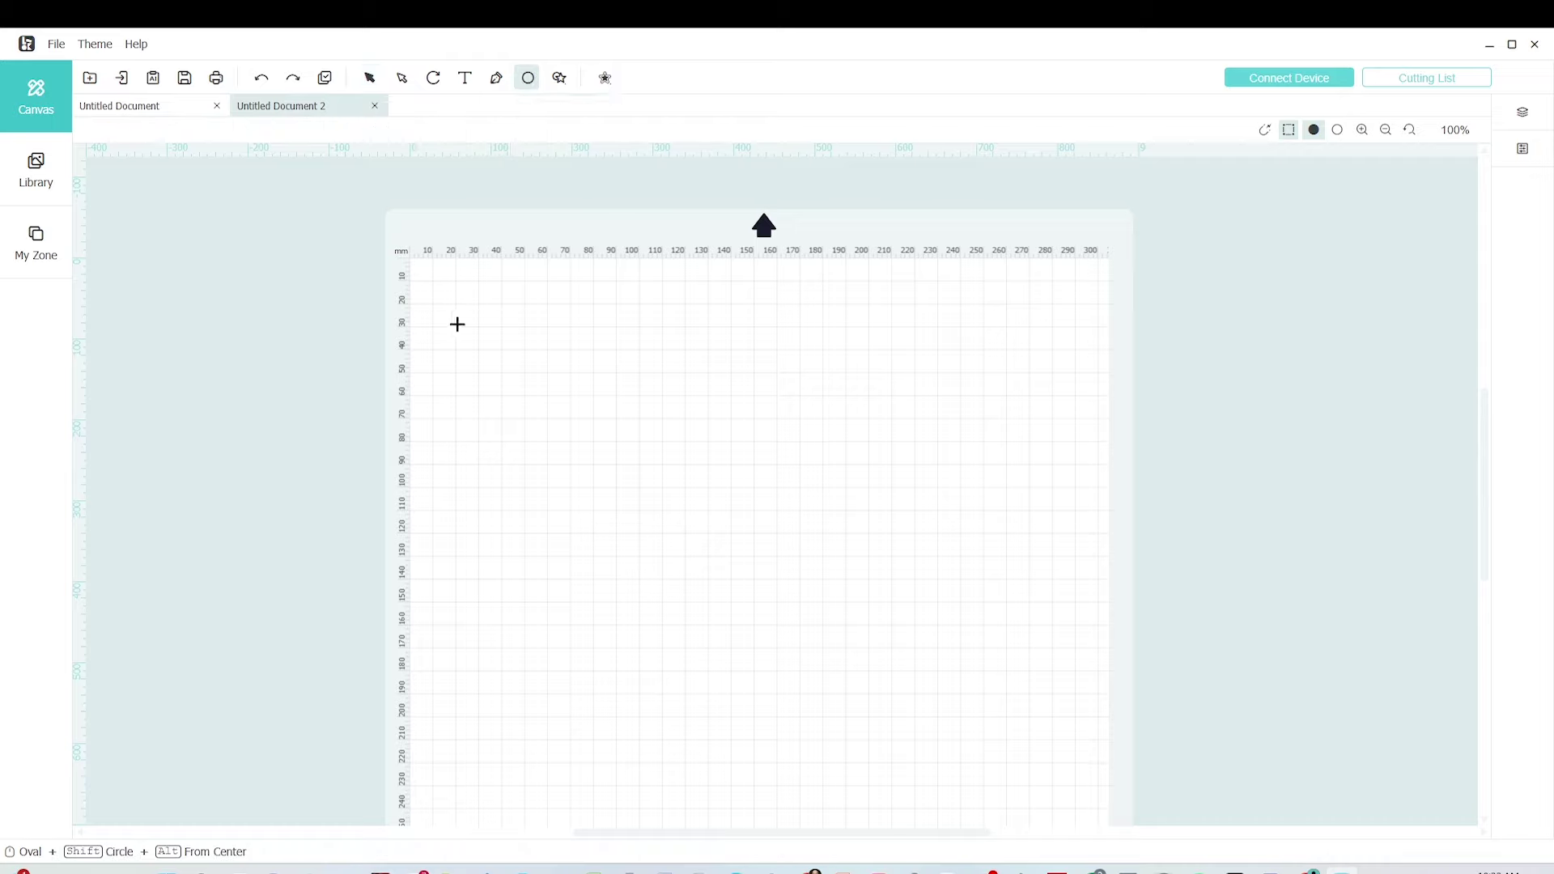
pyautogui.moveTo(458, 324)
pyautogui.mouseDown()
pyautogui.moveTo(507, 426)
pyautogui.moveTo(642, 437)
pyautogui.moveTo(577, 441)
pyautogui.mouseUp()
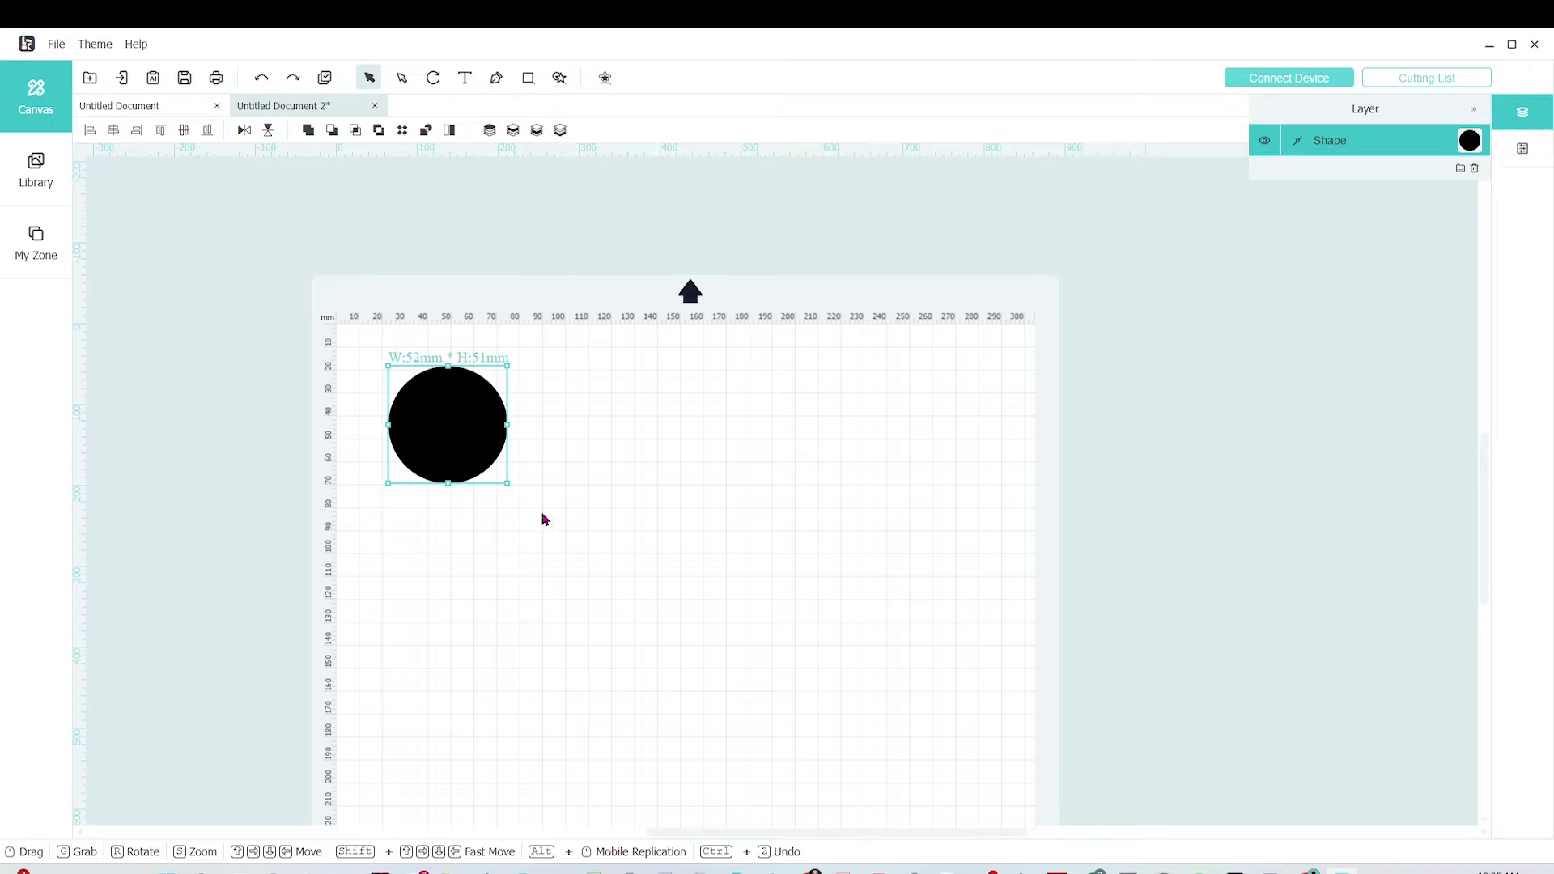
# Try to set the circle's height to 52 mm and move the circle to about X 19 mm, Y 16 mm.
pyautogui.click(1539, 156)
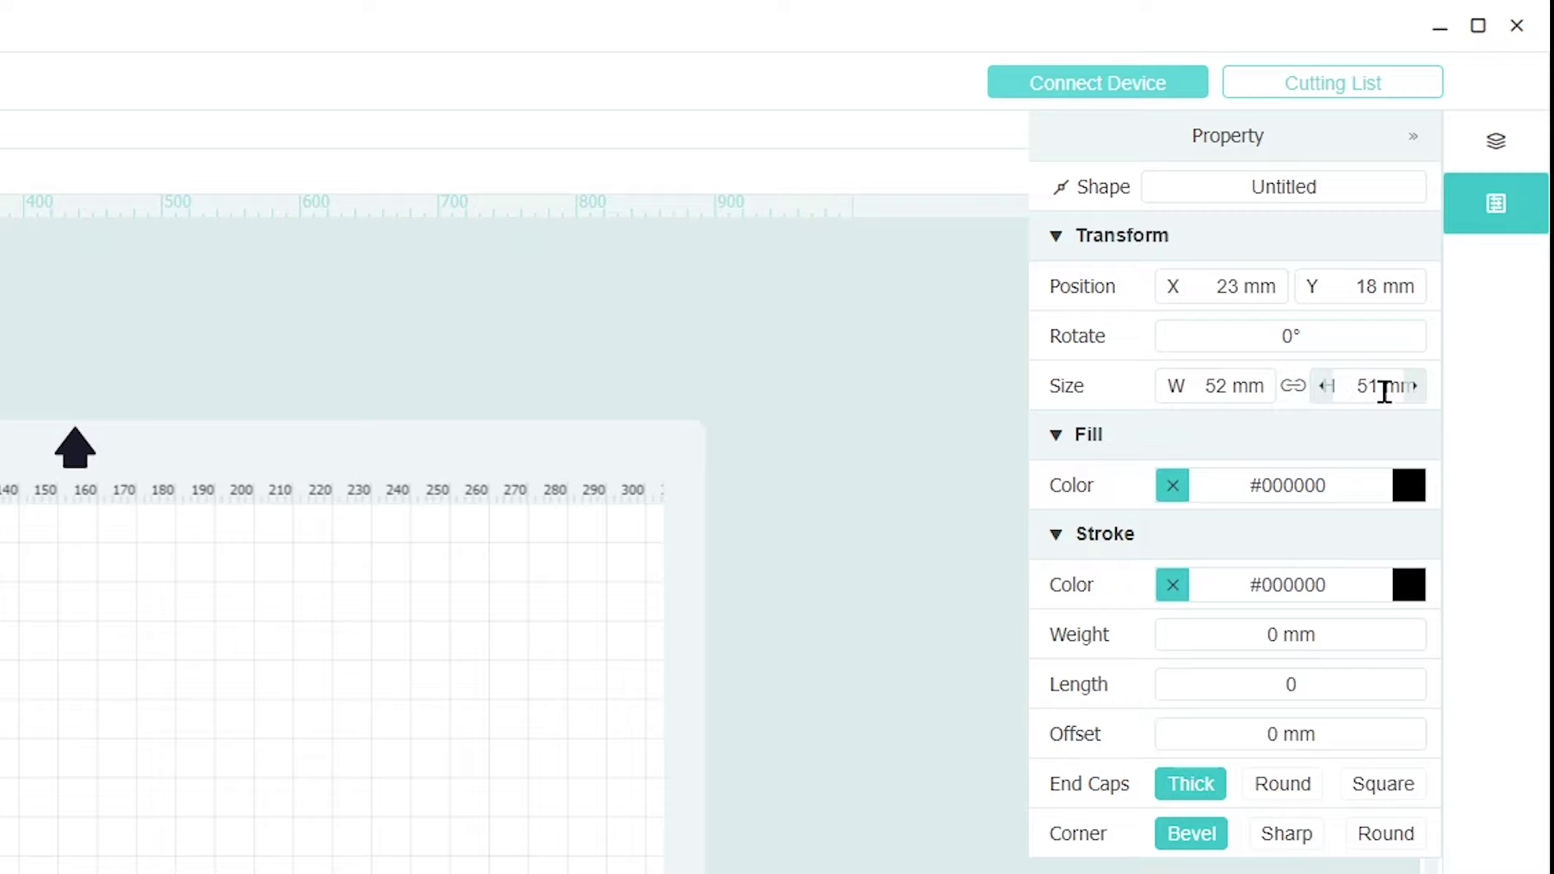
pyautogui.click(1357, 390)
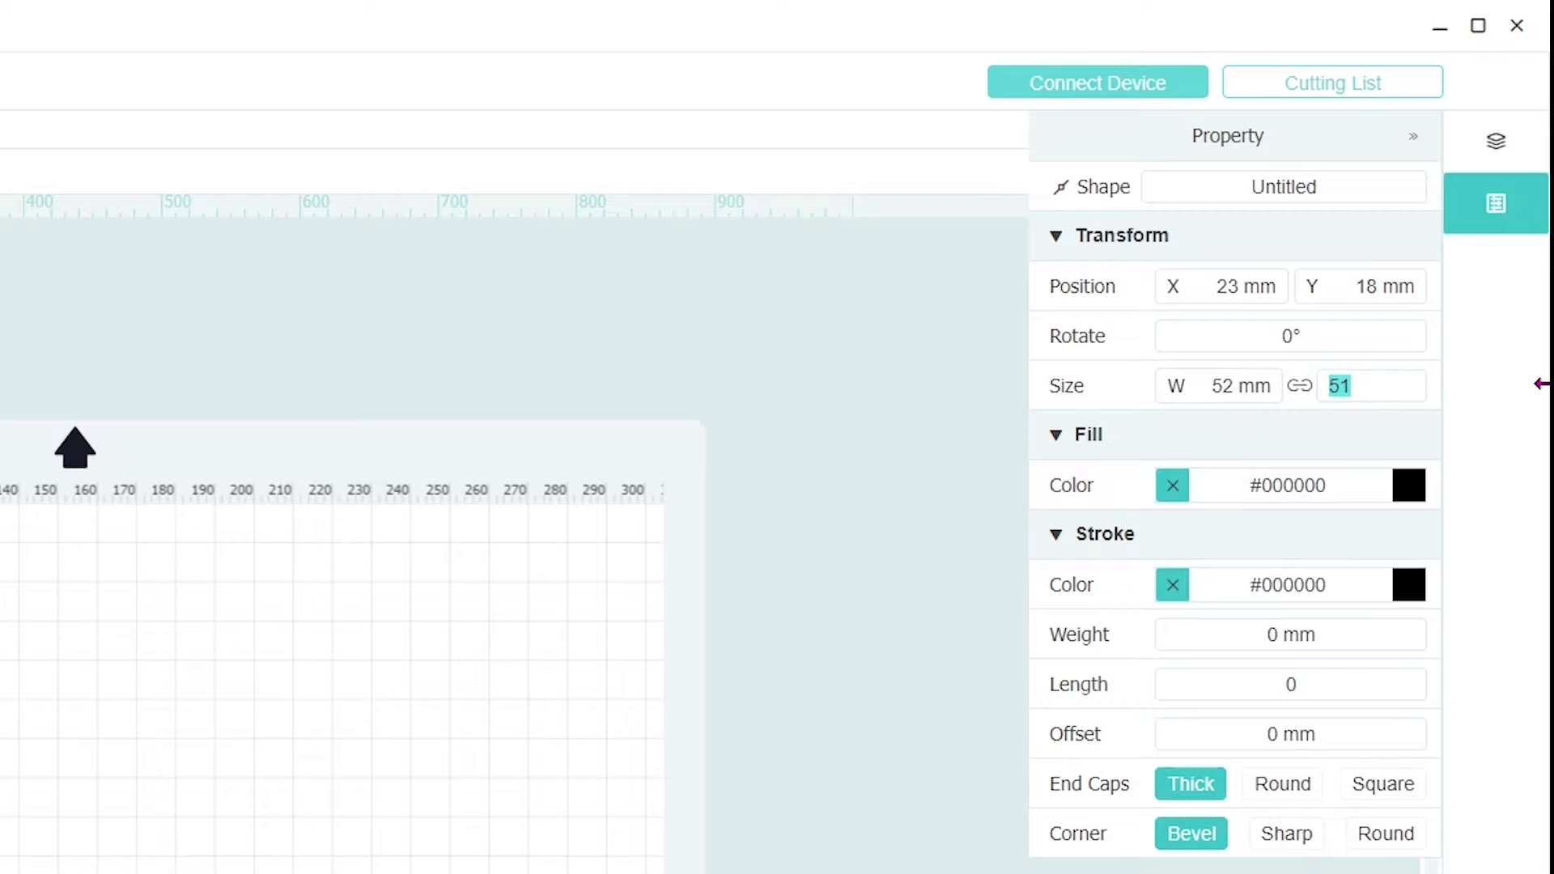
pyautogui.write('52')
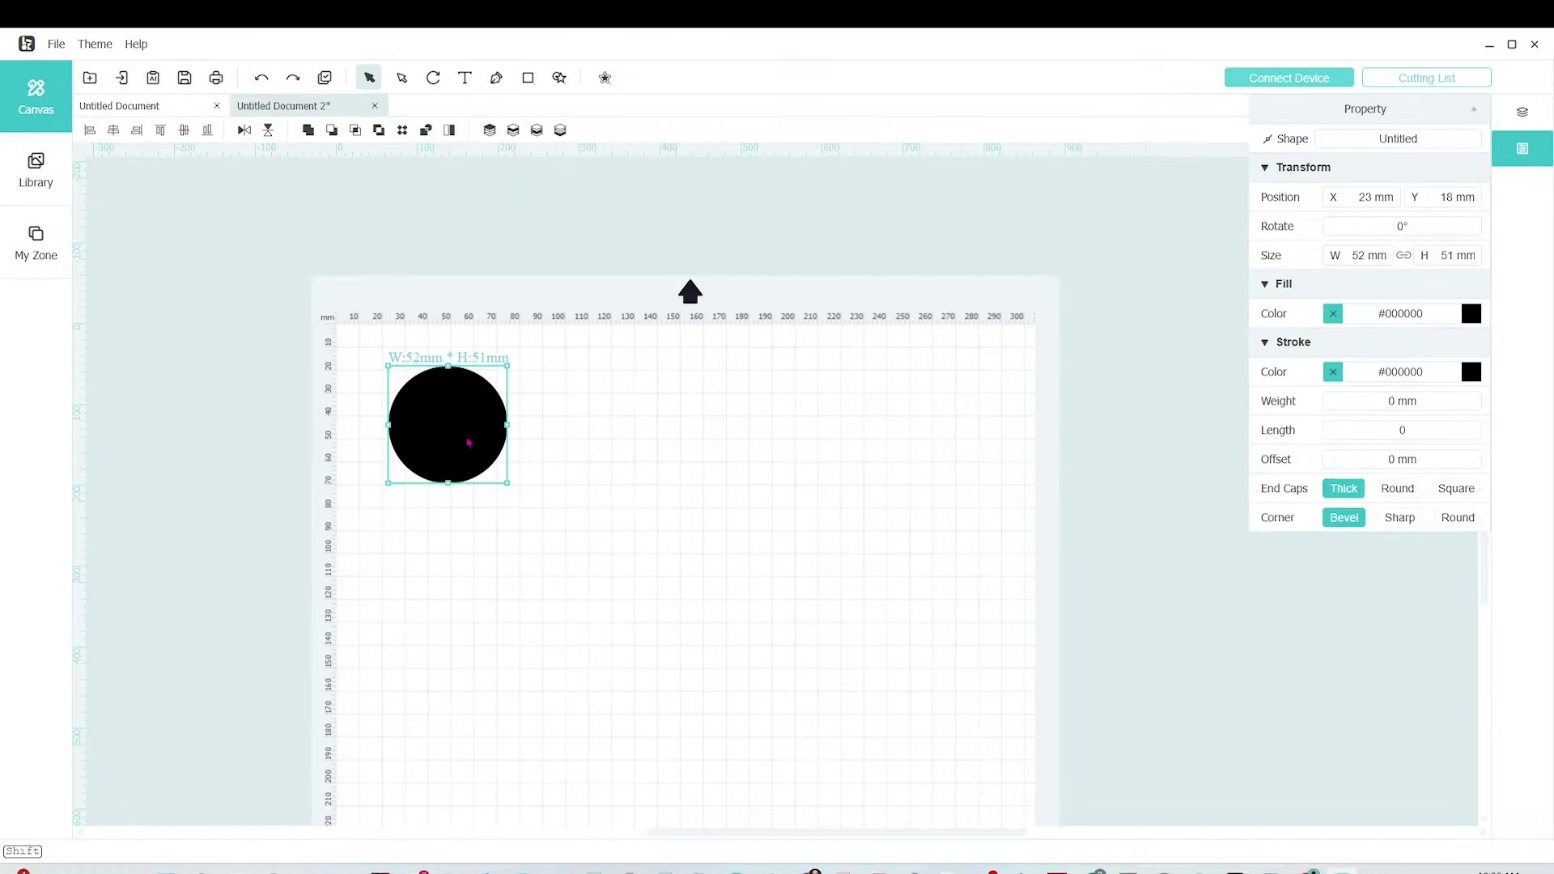
pyautogui.moveTo(470, 438); pyautogui.dragTo(460, 436)
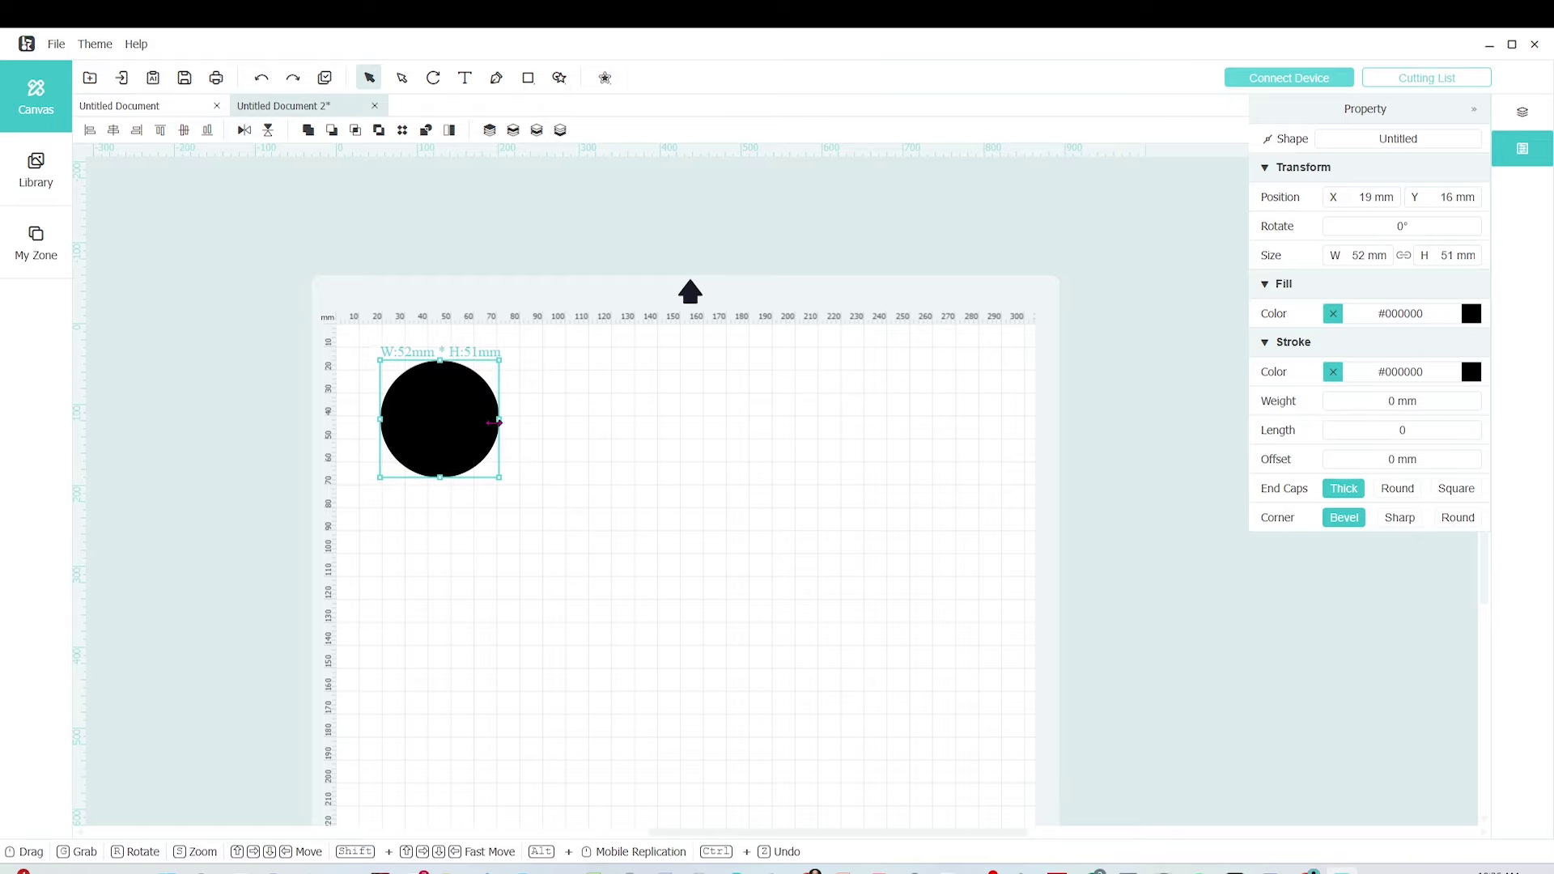
# Draw a rectangle about 85 by 43 mm to the right of the circle.
pyautogui.click(528, 77)
pyautogui.click(572, 110)
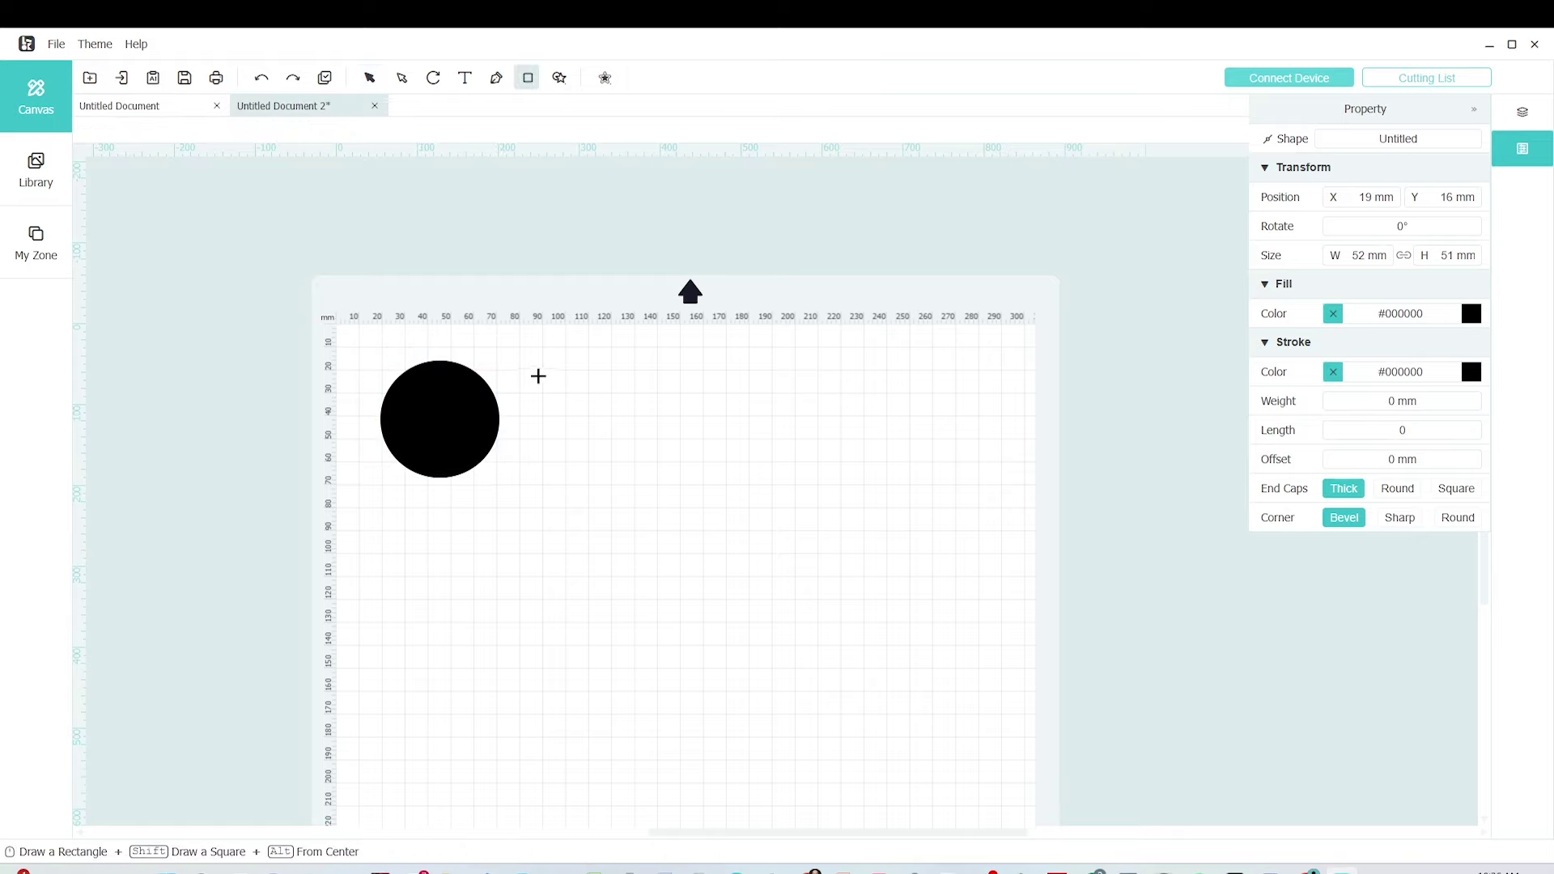
pyautogui.moveTo(538, 375)
pyautogui.mouseDown()
pyautogui.moveTo(632, 499)
pyautogui.moveTo(764, 460)
pyautogui.mouseUp()
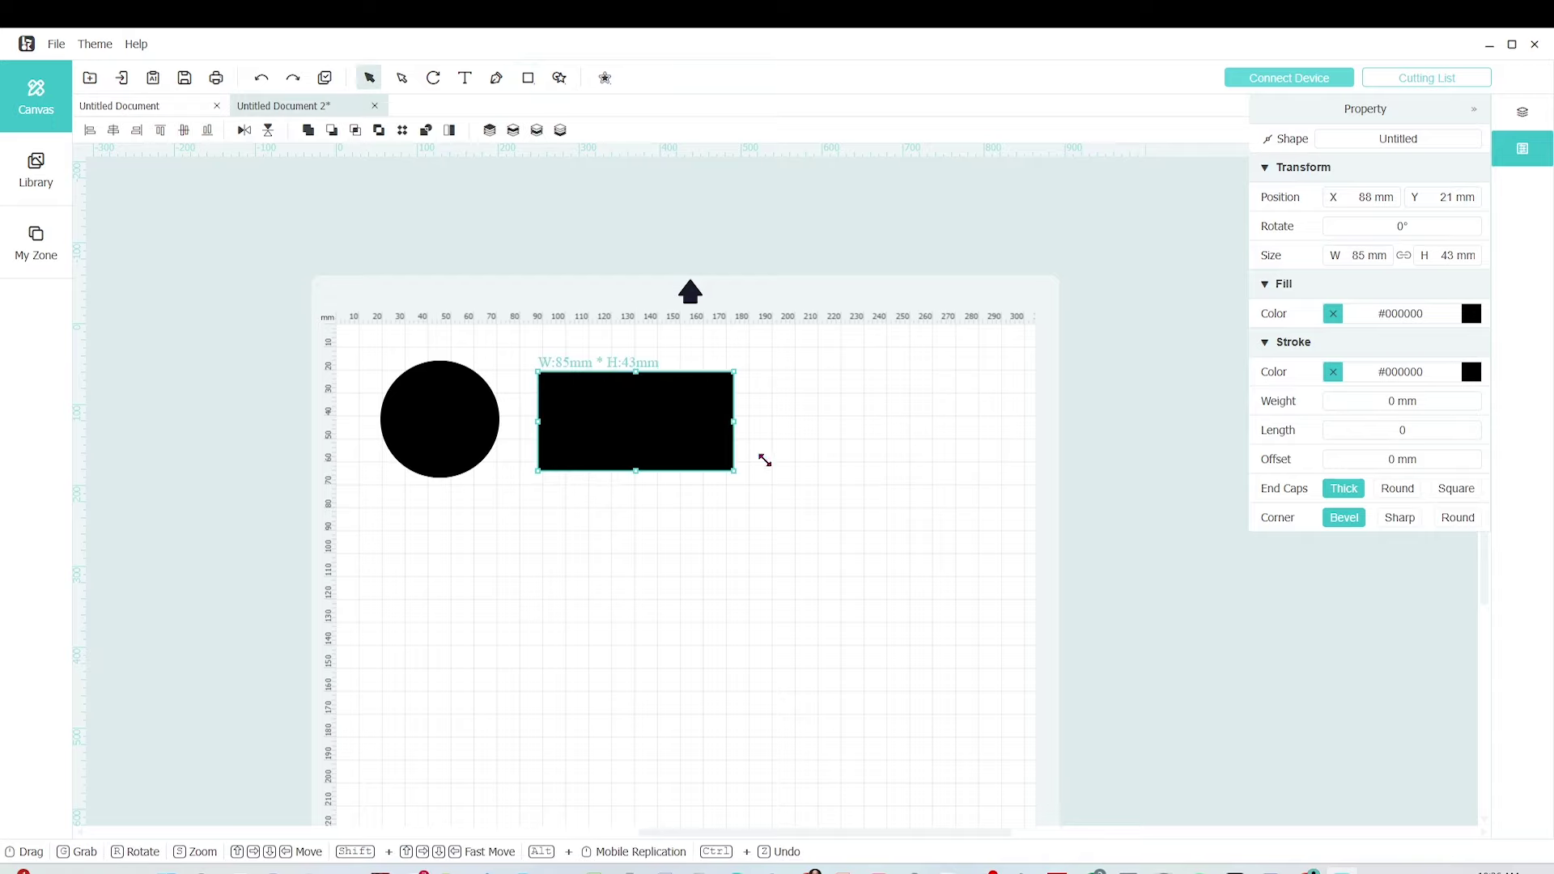
# Draw a square about 48 by 49 mm to the right of the rectangle.
pyautogui.click(527, 77)
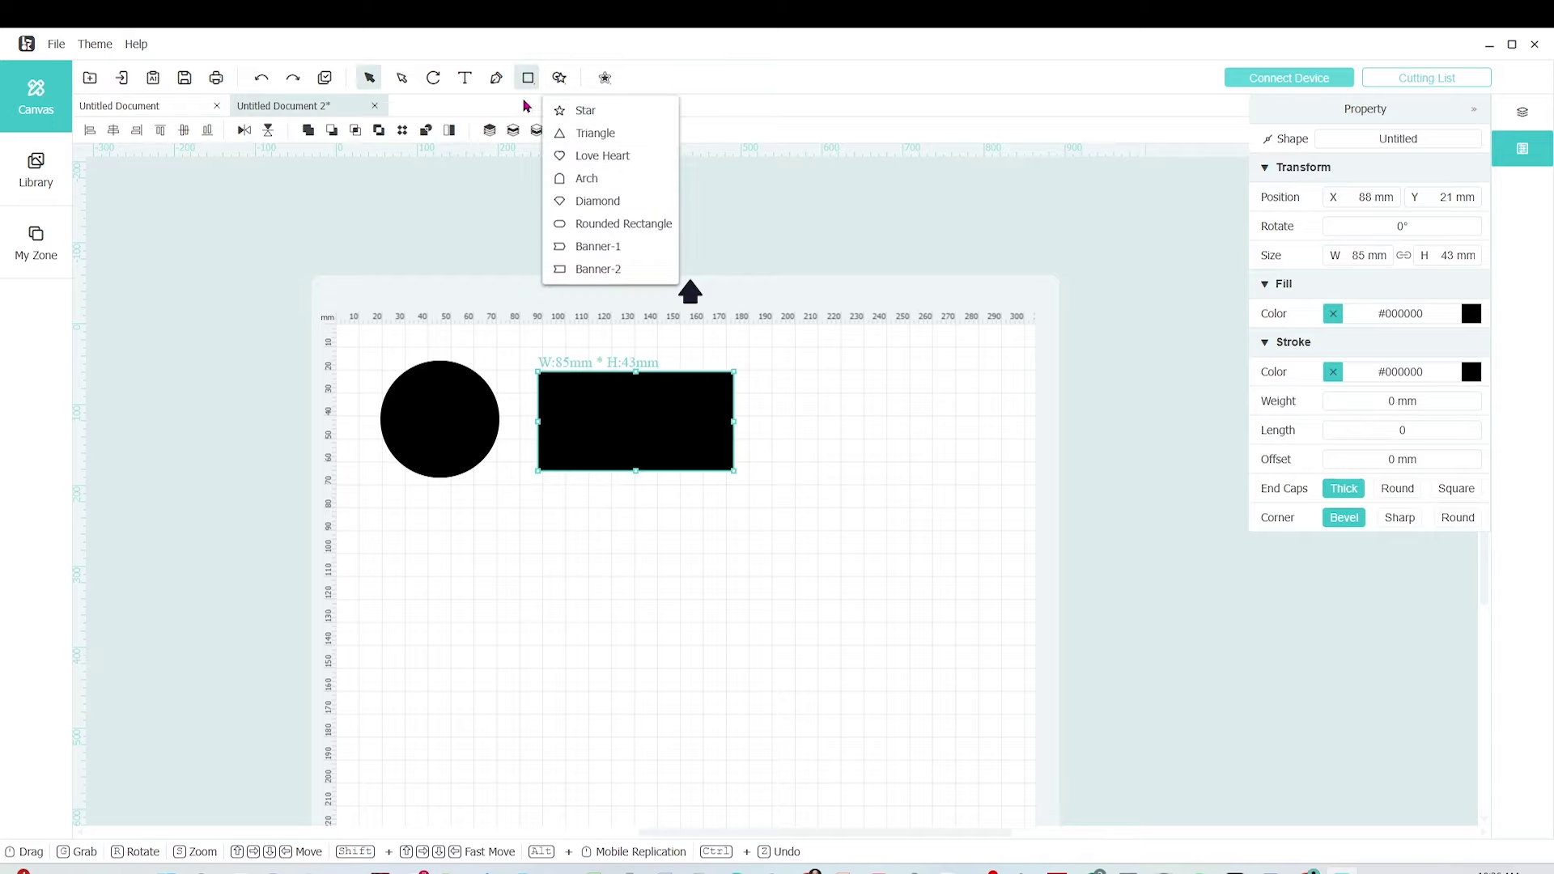
pyautogui.scroll(3, 566, 162)
pyautogui.click(567, 108)
pyautogui.moveTo(789, 377)
pyautogui.mouseDown()
pyautogui.moveTo(812, 445)
pyautogui.moveTo(903, 489)
pyautogui.moveTo(839, 437)
pyautogui.mouseUp()
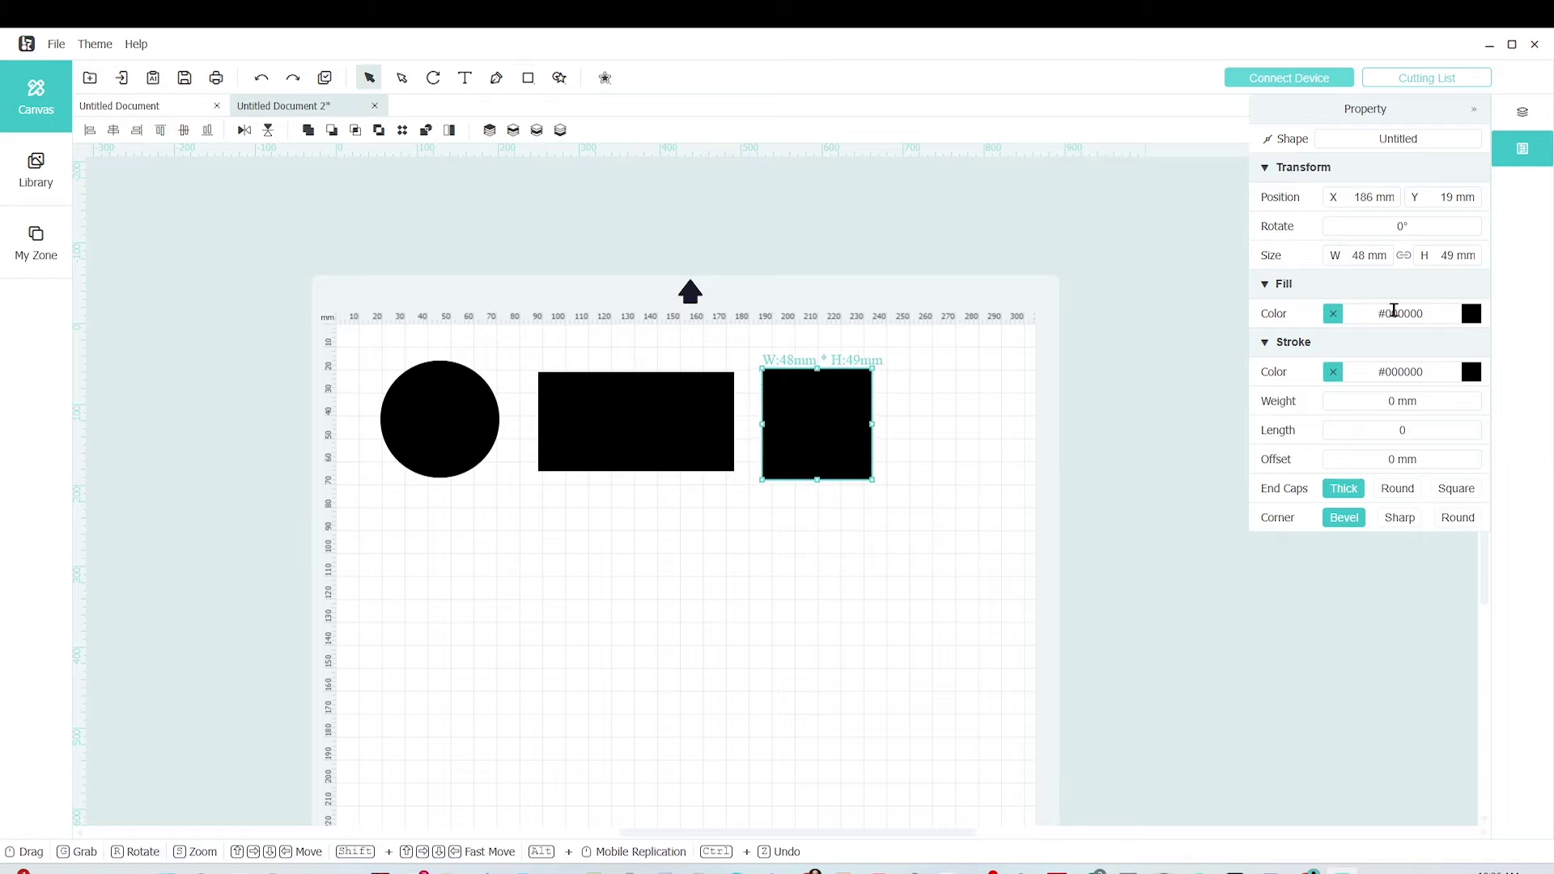
# Adjust the square's width, move the square slightly up and deselect it.
pyautogui.click(1367, 255)
pyautogui.press('Return')
pyautogui.moveTo(812, 440); pyautogui.dragTo(807, 434)
pyautogui.click(996, 514)
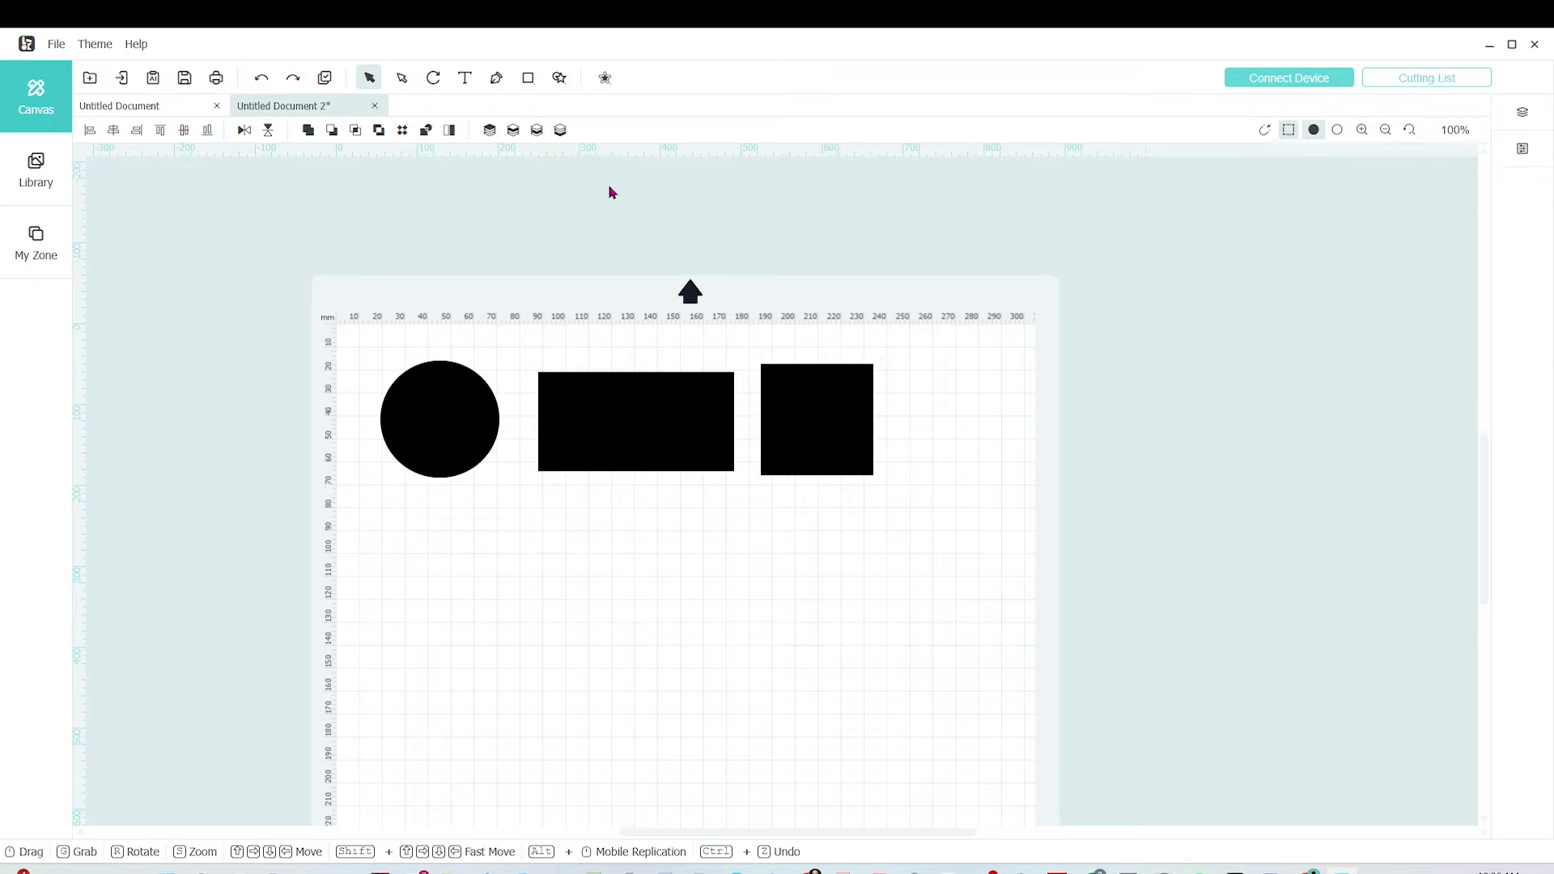
# Draw a nearly horizontal line below the circle and rectangle, and a vertical line about 90 mm long below the square.
pyautogui.click(527, 78)
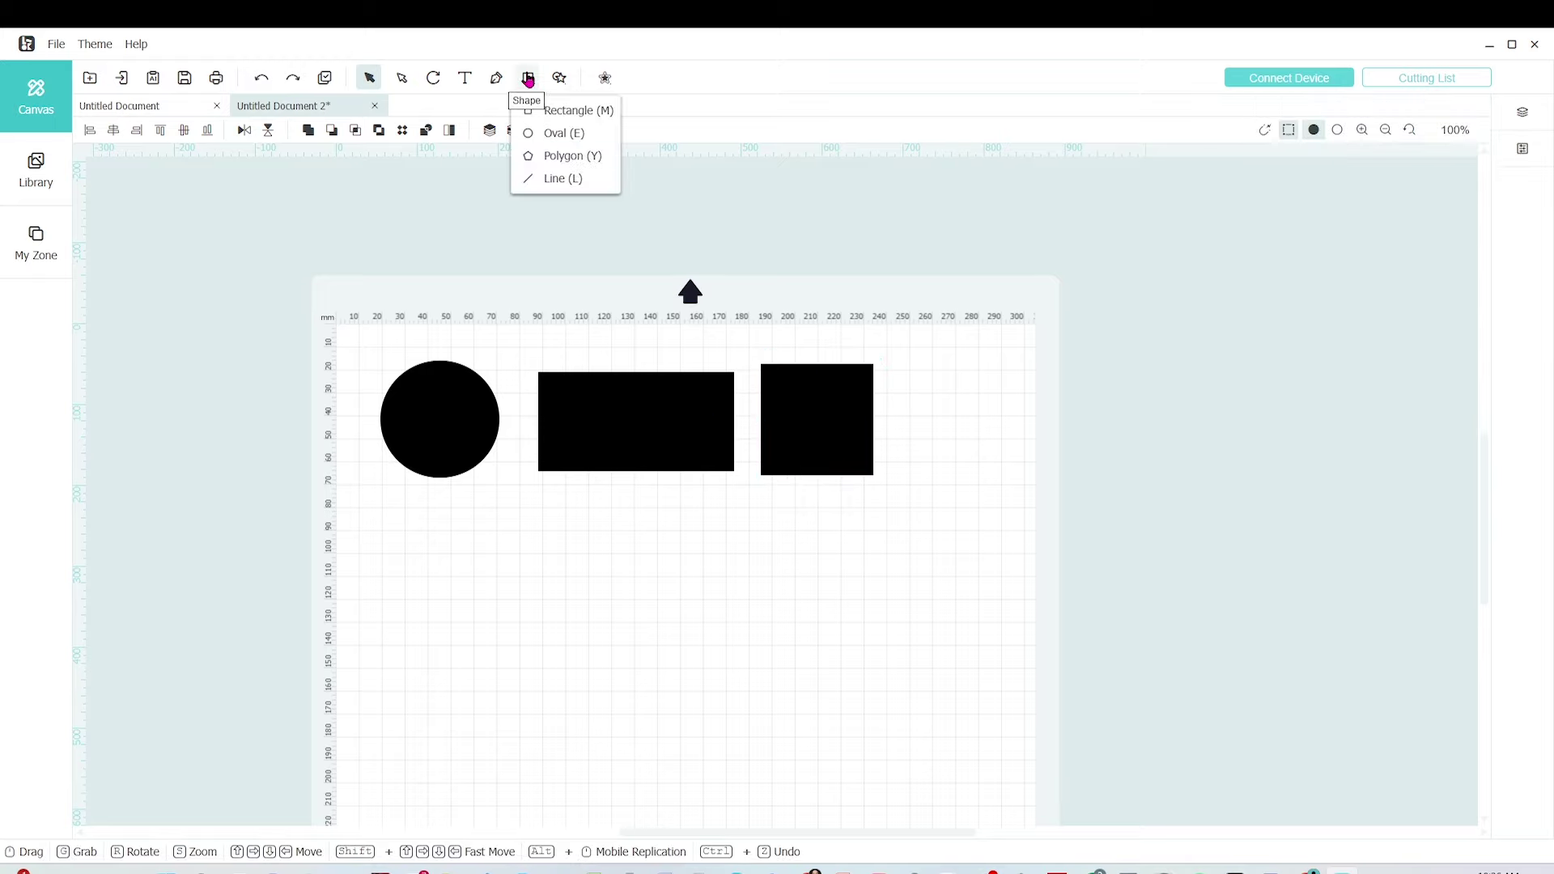
pyautogui.click(542, 179)
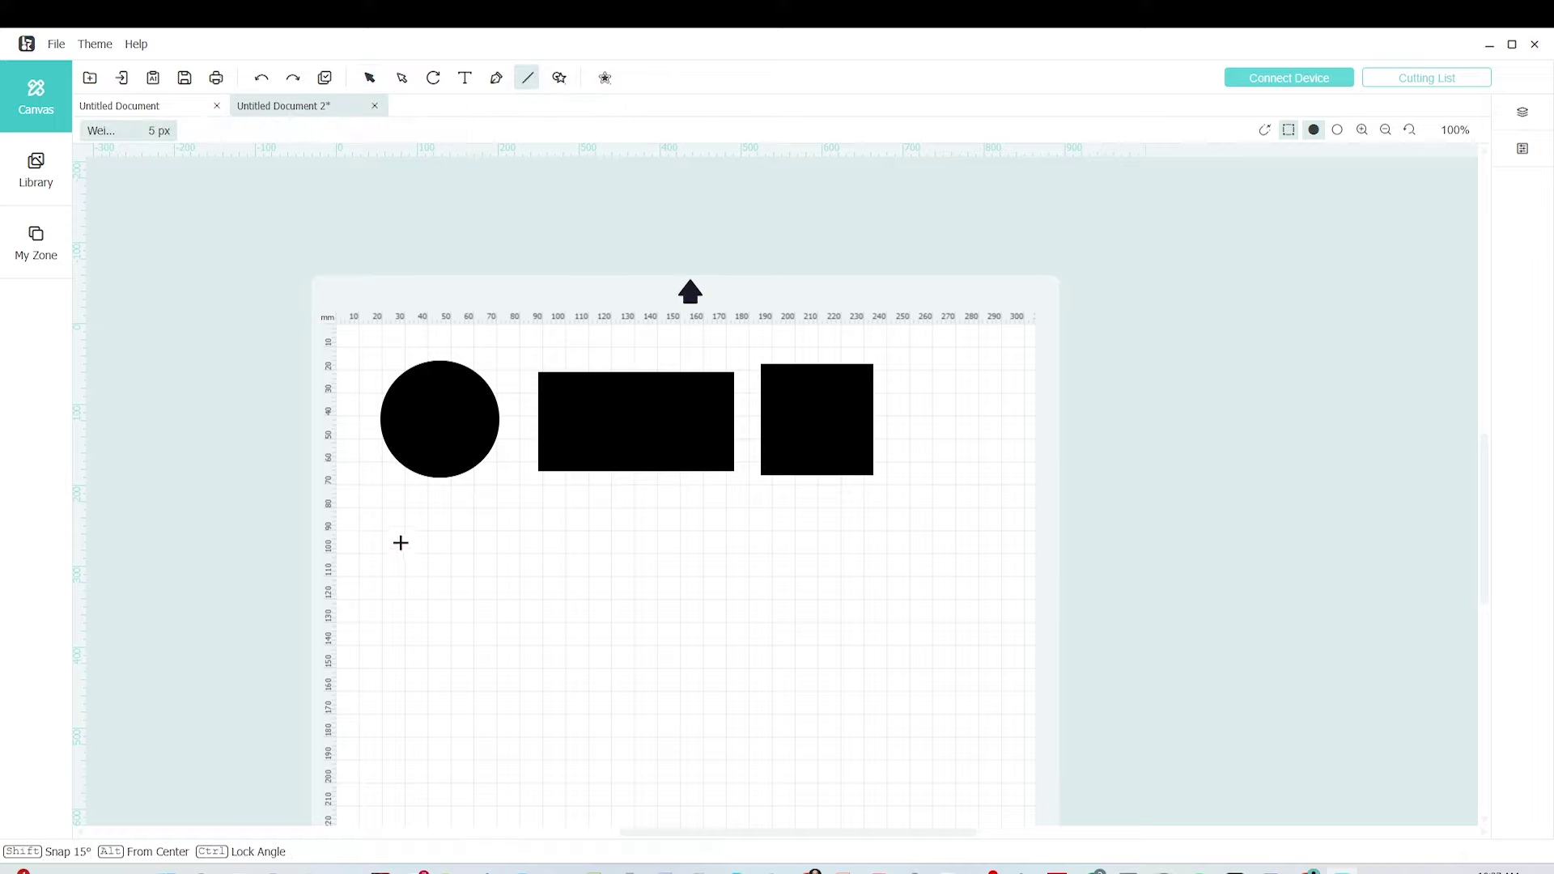
pyautogui.moveTo(399, 540)
pyautogui.mouseDown()
pyautogui.moveTo(725, 538)
pyautogui.moveTo(815, 708)
pyautogui.moveTo(795, 714)
pyautogui.mouseUp()
pyautogui.click(528, 78)
pyautogui.click(542, 178)
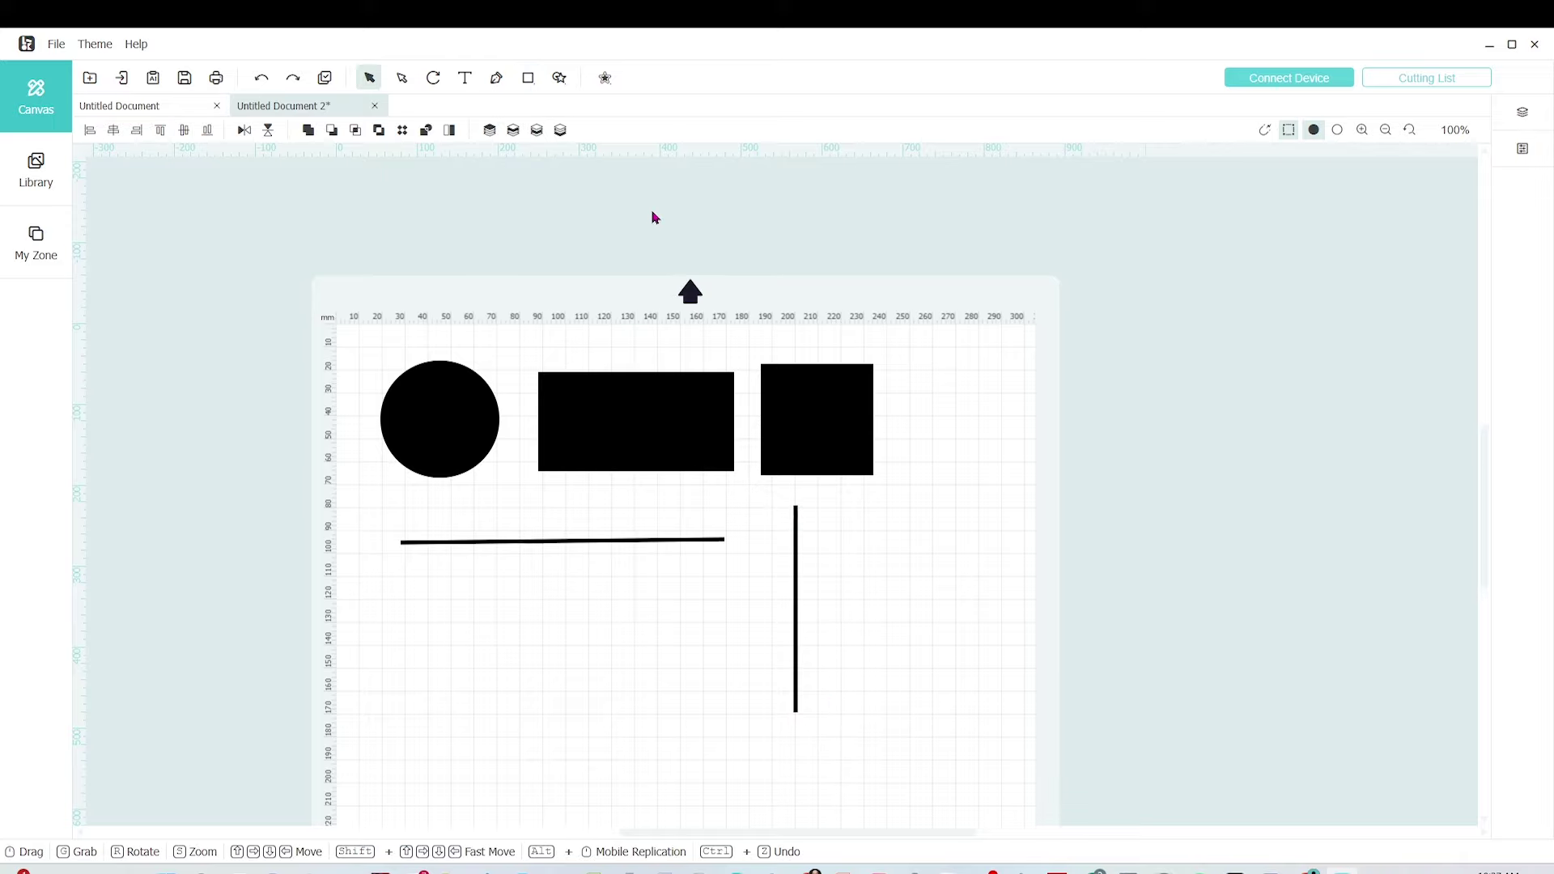
# Insert a star about 60 by 57 mm below the horizontal line.
pyautogui.click(559, 77)
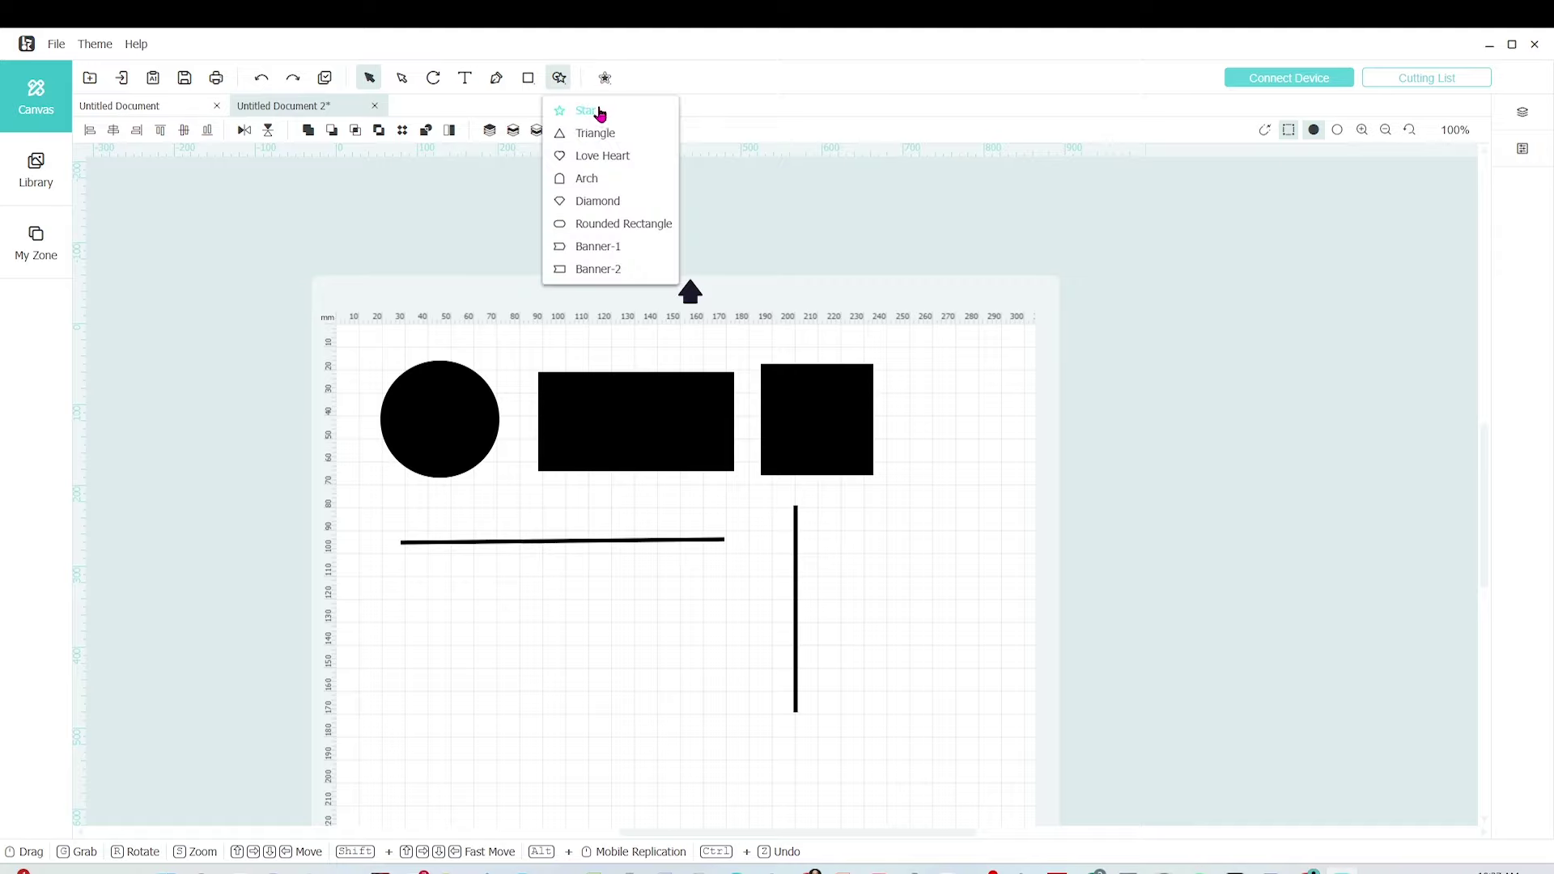
pyautogui.click(585, 110)
pyautogui.click(459, 657)
# Insert a triangle and place it to the right of the star.
pyautogui.click(559, 77)
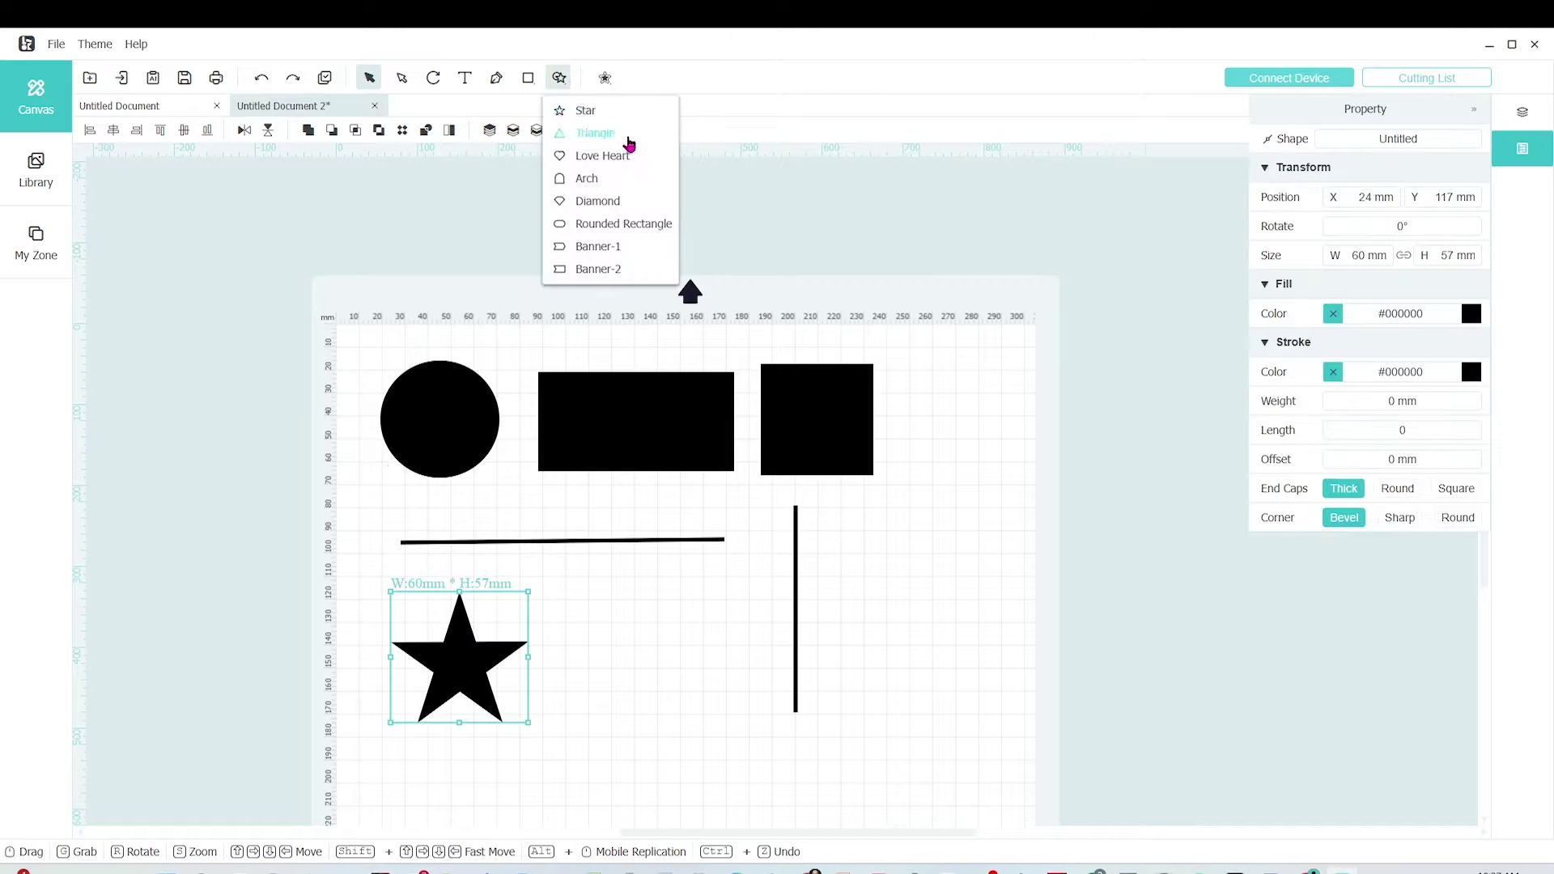
pyautogui.click(595, 133)
pyautogui.click(576, 690)
pyautogui.moveTo(576, 690); pyautogui.dragTo(616, 671)
# Insert a love heart about 60 by 55 mm and place it to the right of the vertical line.
pyautogui.click(559, 77)
pyautogui.click(616, 153)
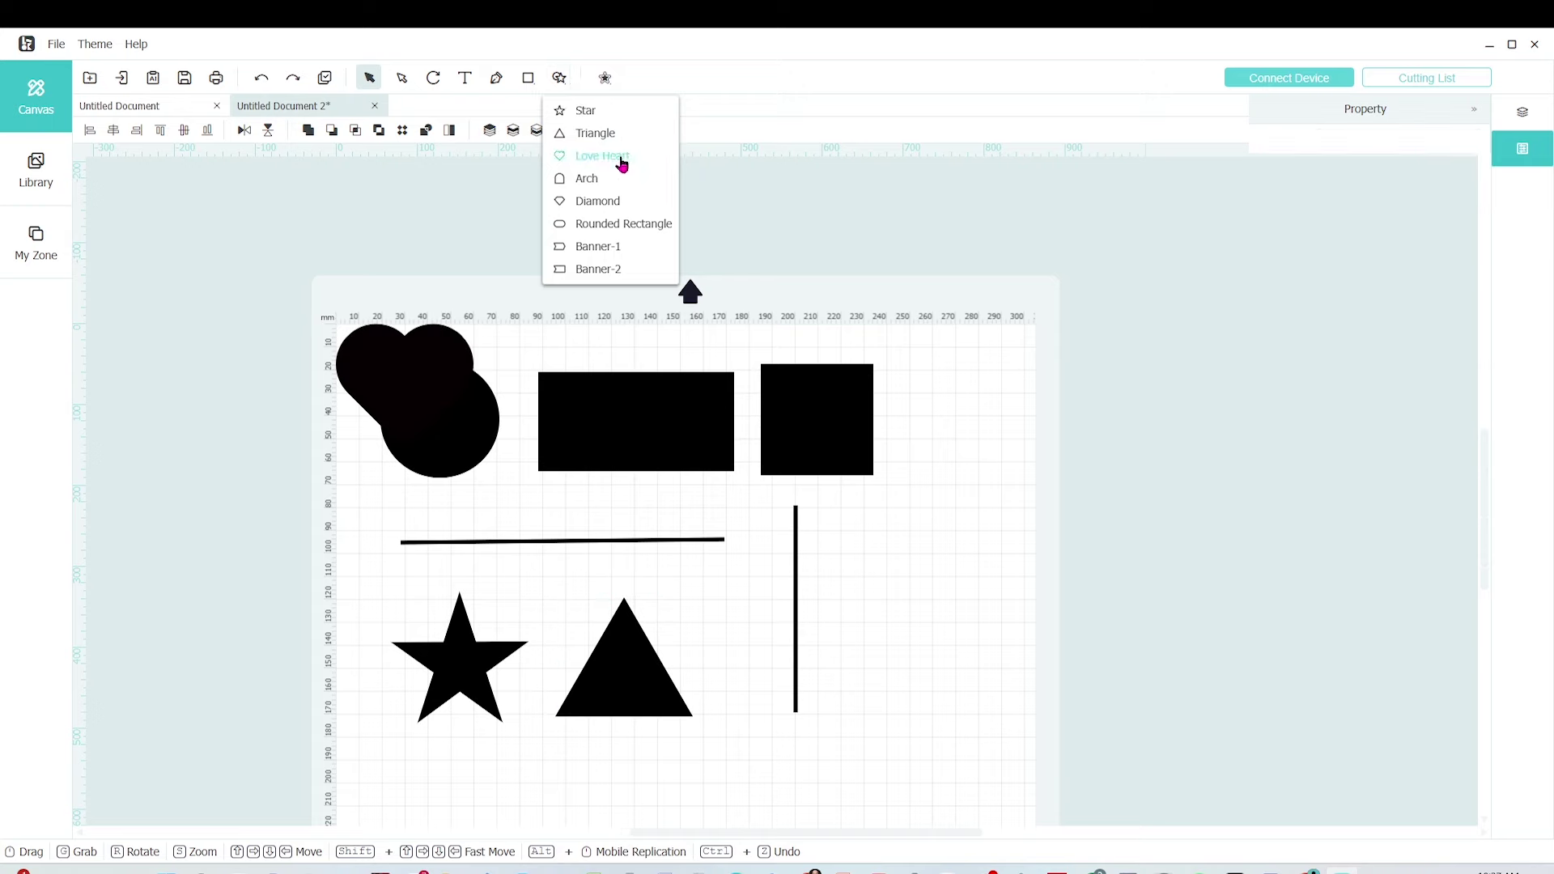
pyautogui.click(893, 637)
pyautogui.moveTo(893, 636); pyautogui.dragTo(931, 638)
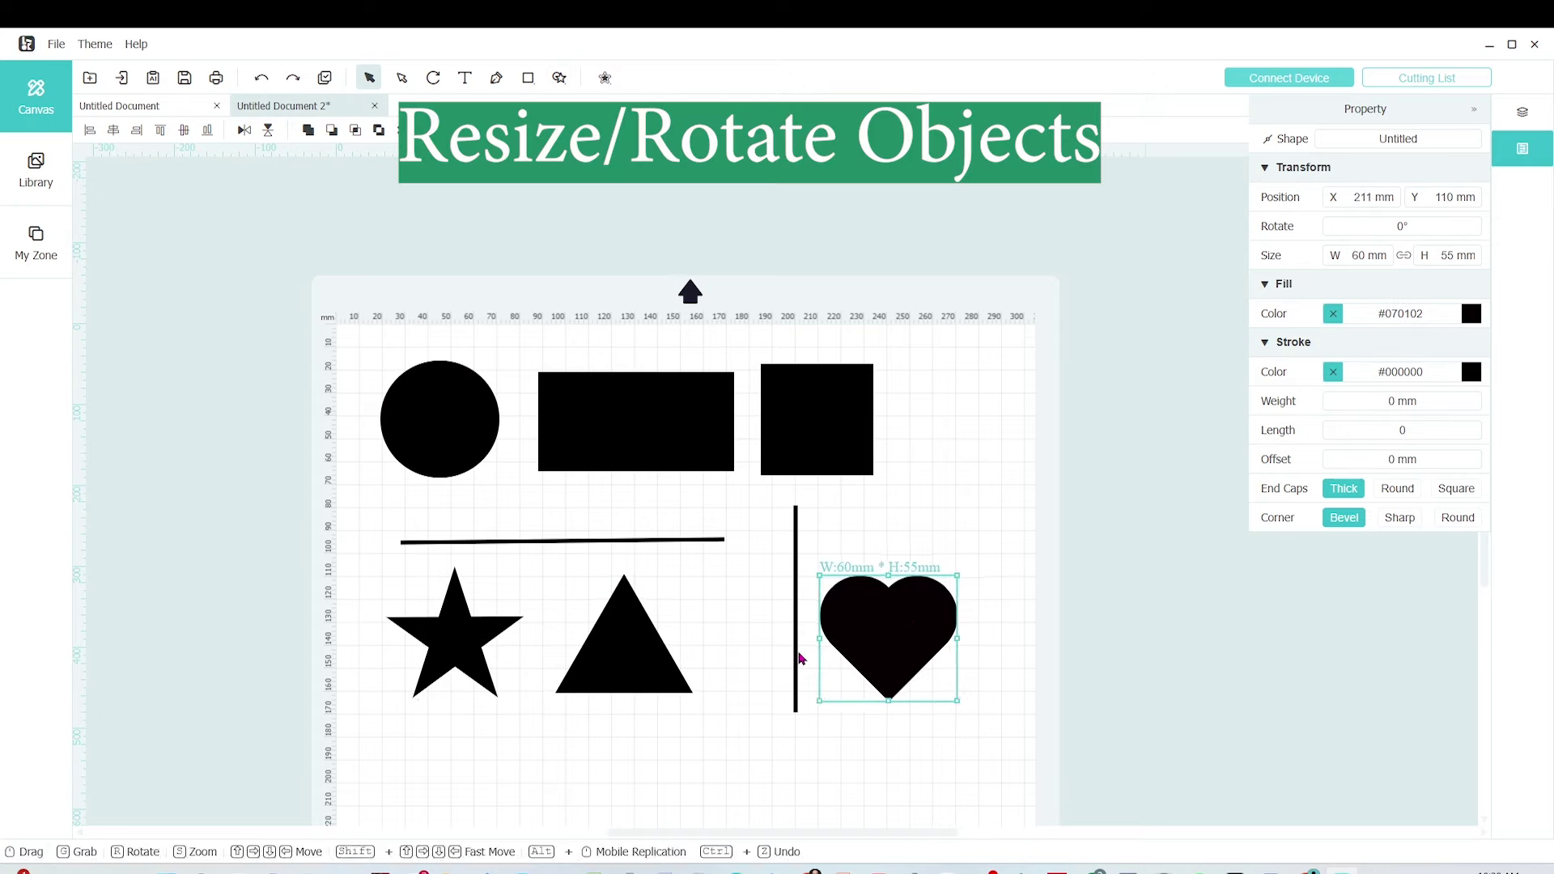
# Move the vertical line to about X 175 mm, Y 82 mm, and the heart to about X 189 mm, Y 101 mm.
pyautogui.moveTo(795, 659); pyautogui.dragTo(736, 659)
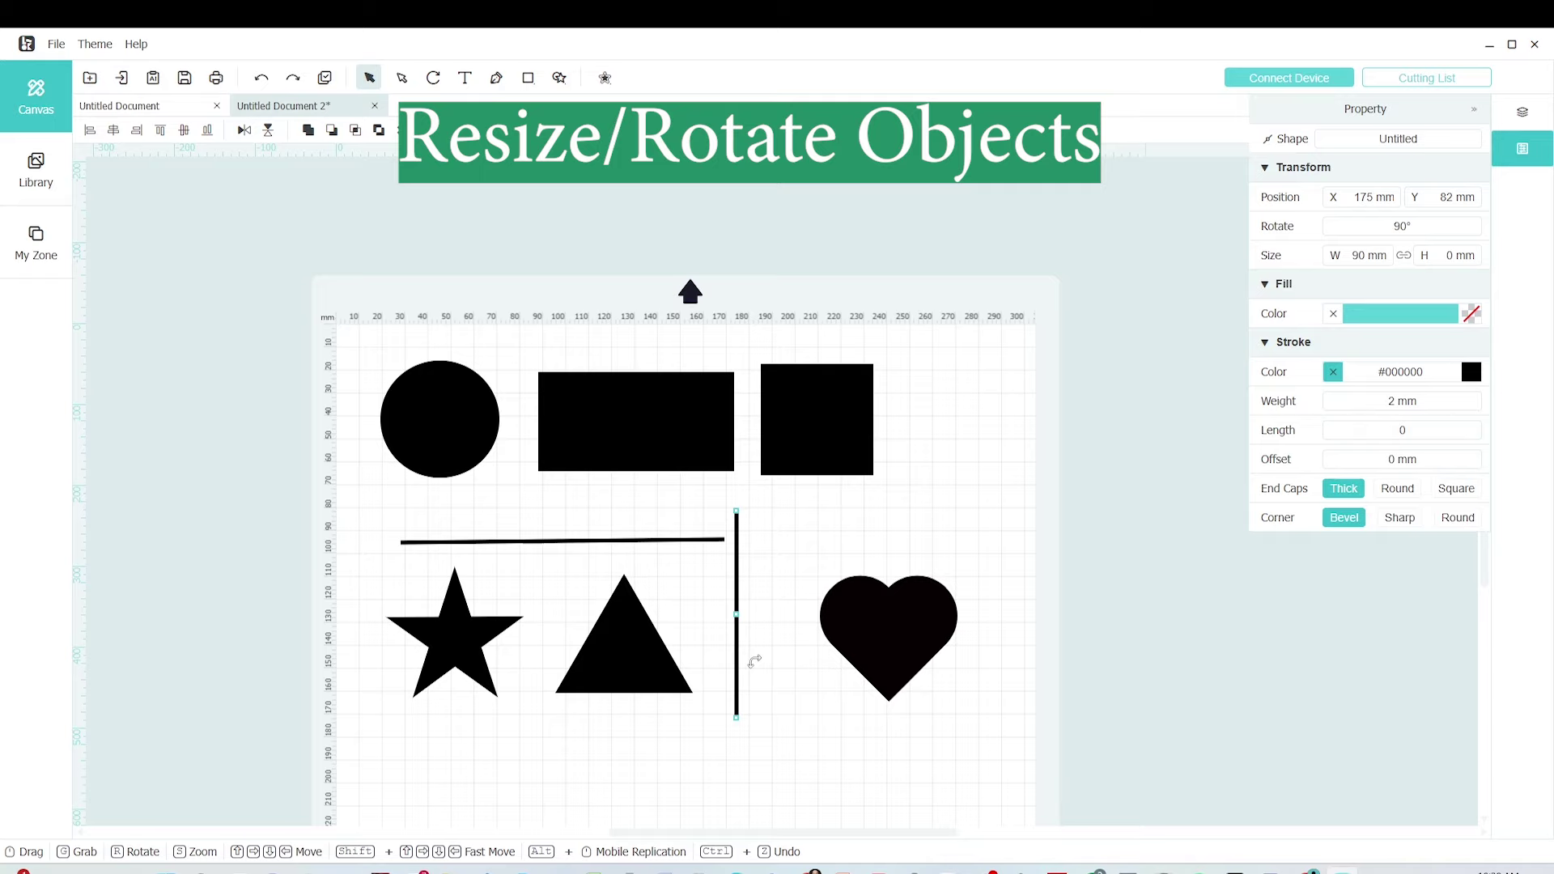
pyautogui.moveTo(899, 653); pyautogui.dragTo(843, 642)
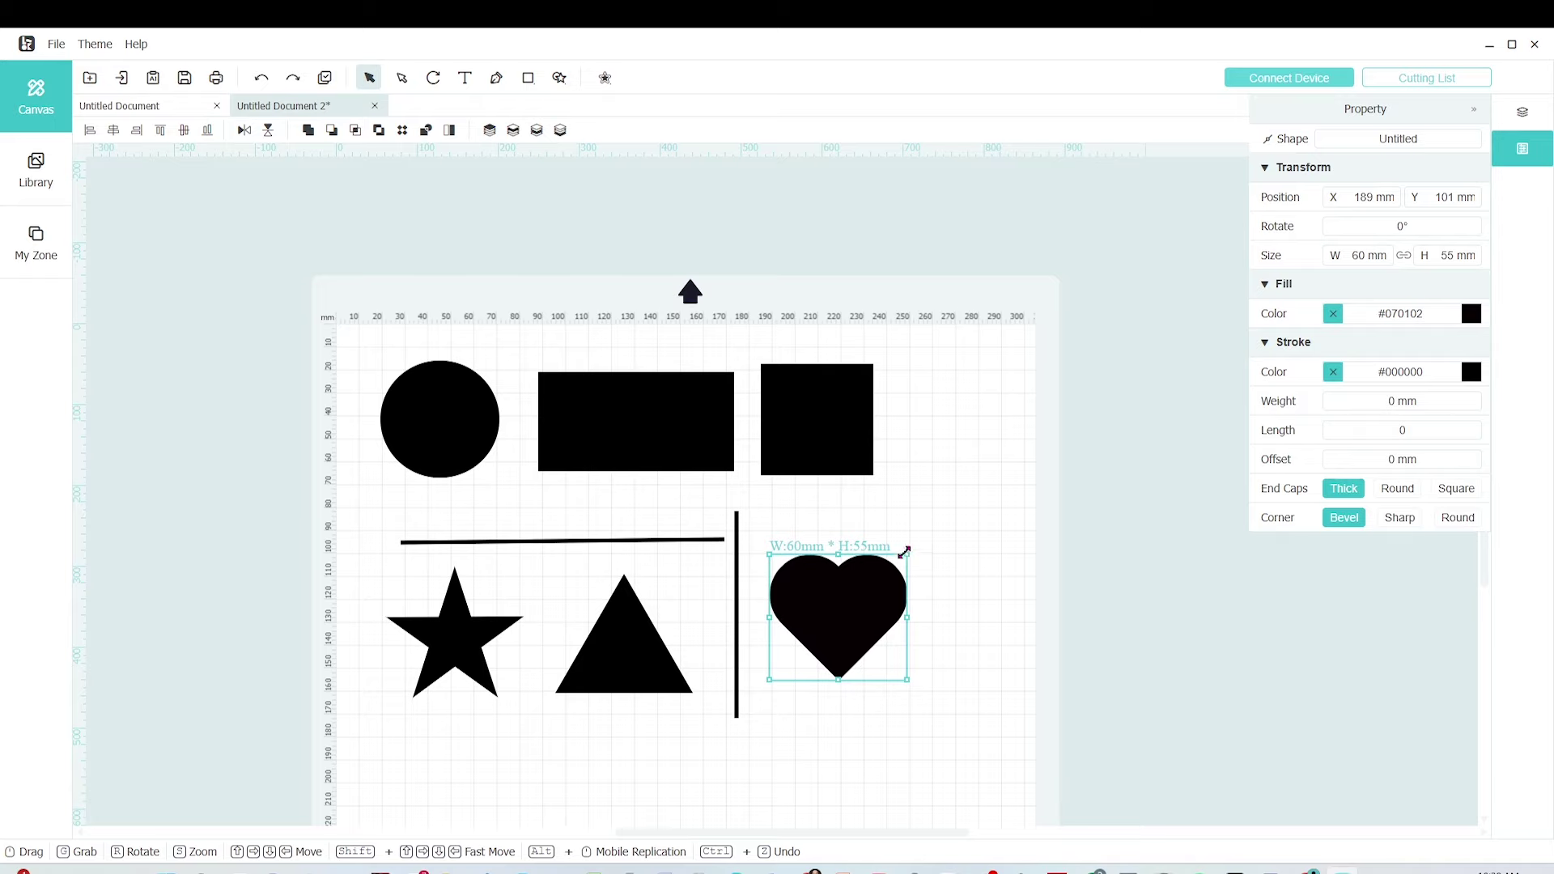
# Resize the heart to about 90 by 83 mm and rotate it to about -6.21°, keeping it below the square.
pyautogui.moveTo(904, 551); pyautogui.dragTo(984, 479)
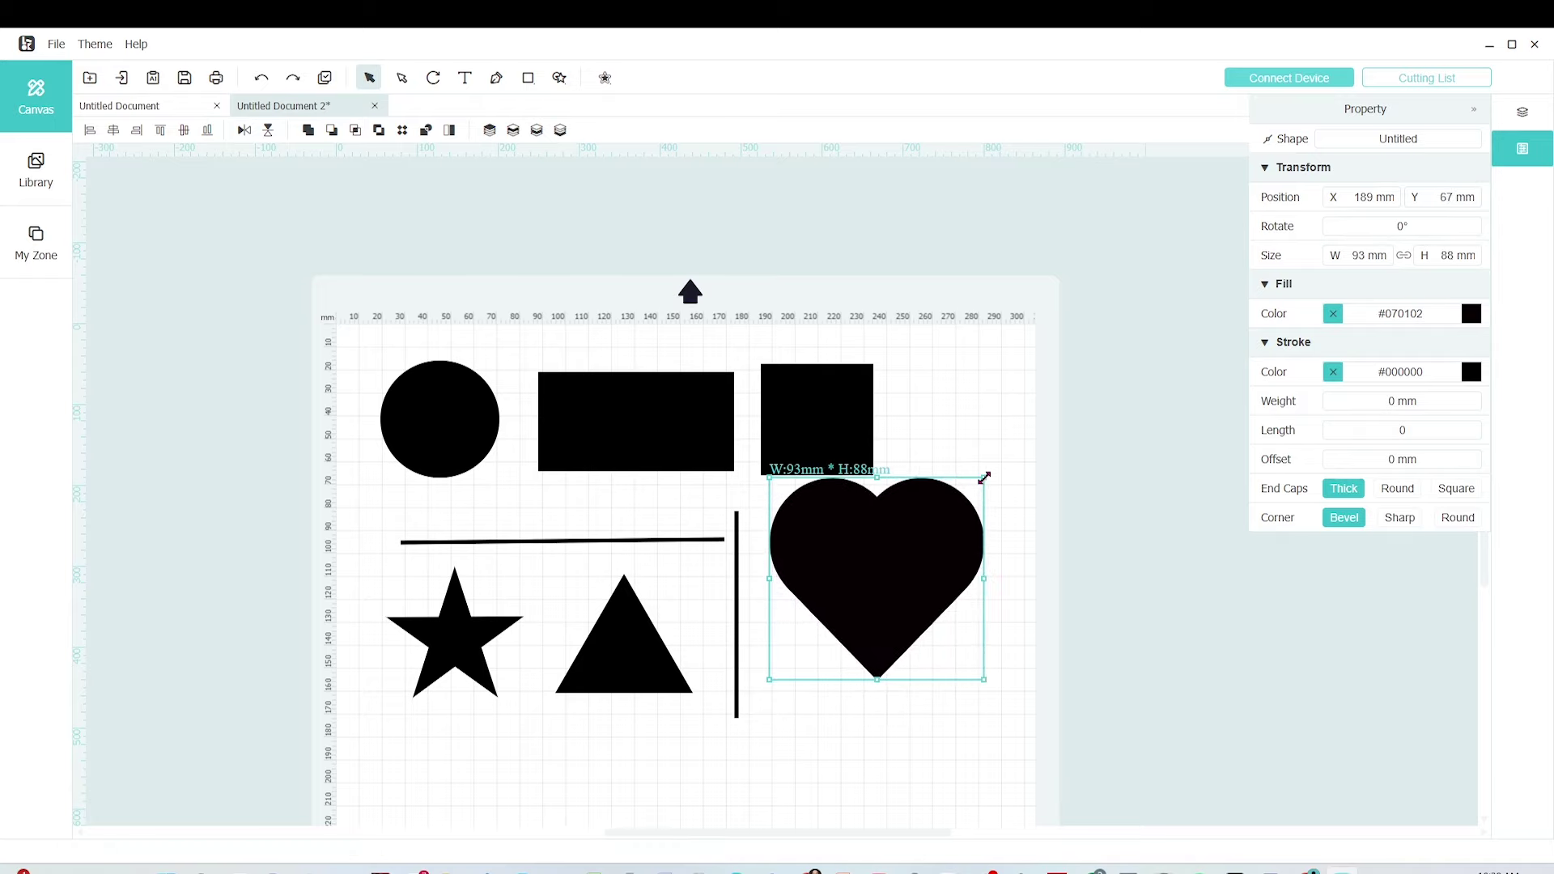
pyautogui.moveTo(891, 562); pyautogui.dragTo(885, 609)
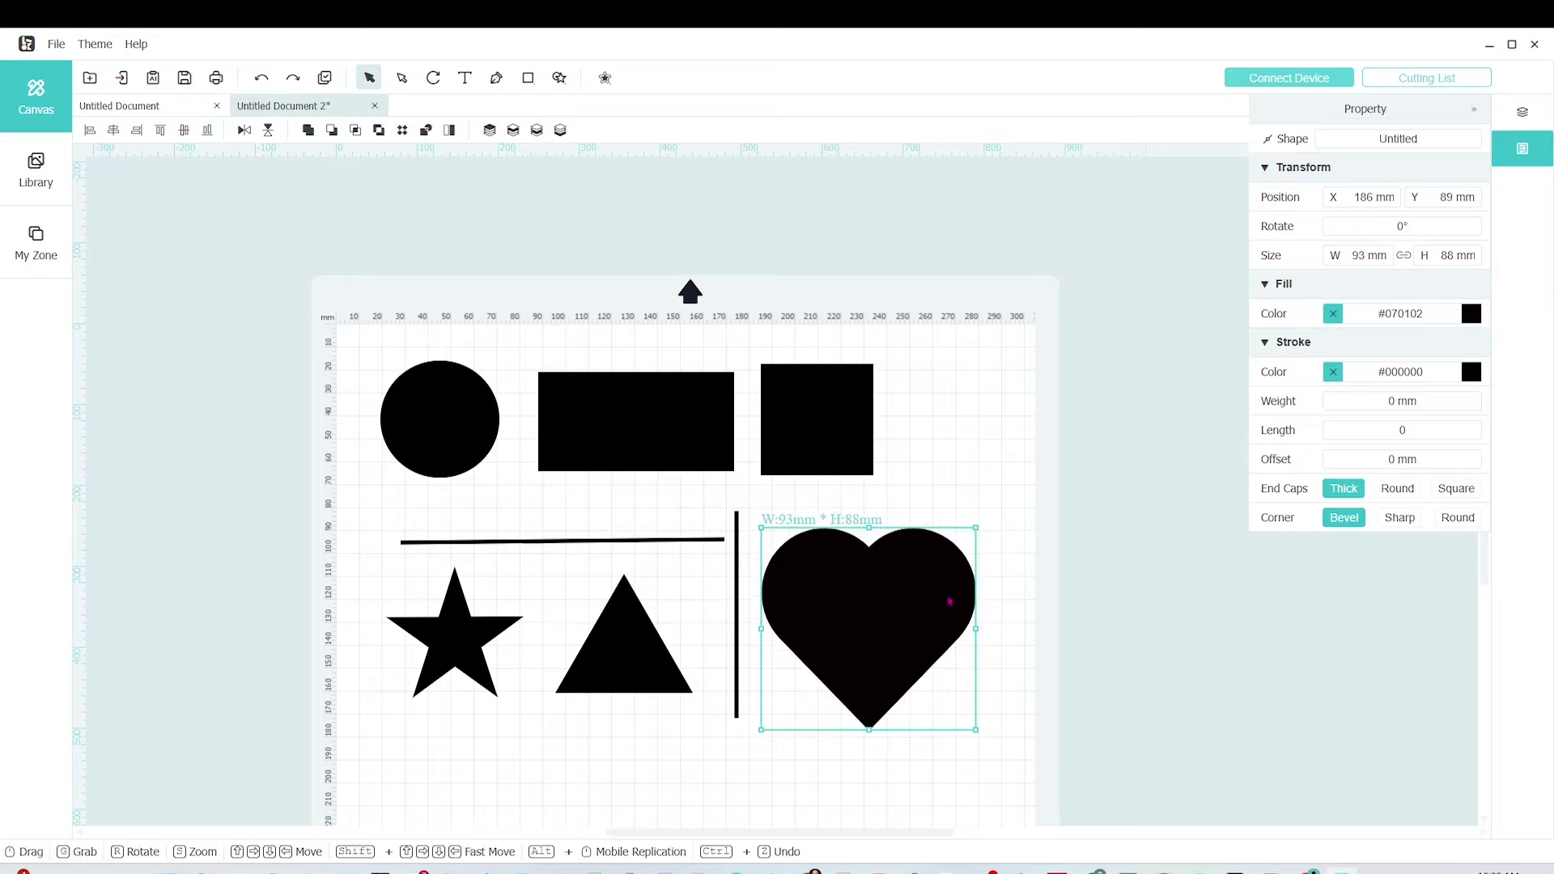
pyautogui.moveTo(979, 523); pyautogui.dragTo(941, 558)
pyautogui.moveTo(846, 658); pyautogui.dragTo(847, 636)
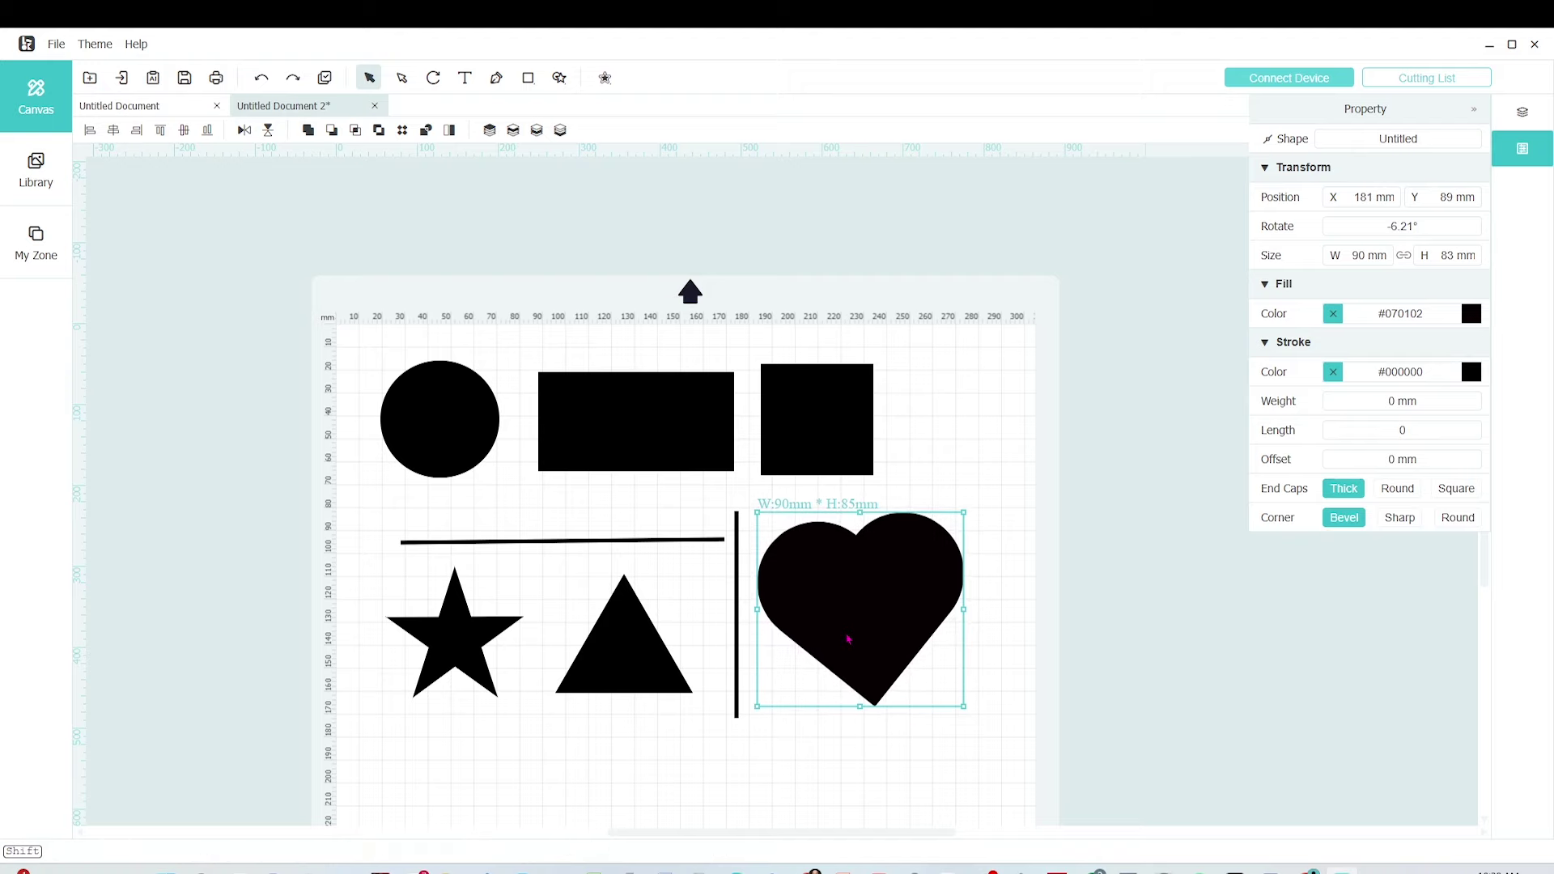
# Shrink the tilted heart to about 73 by 67 mm and move it to about X 182 mm, Y 89 mm.
pyautogui.rightClick(866, 595)
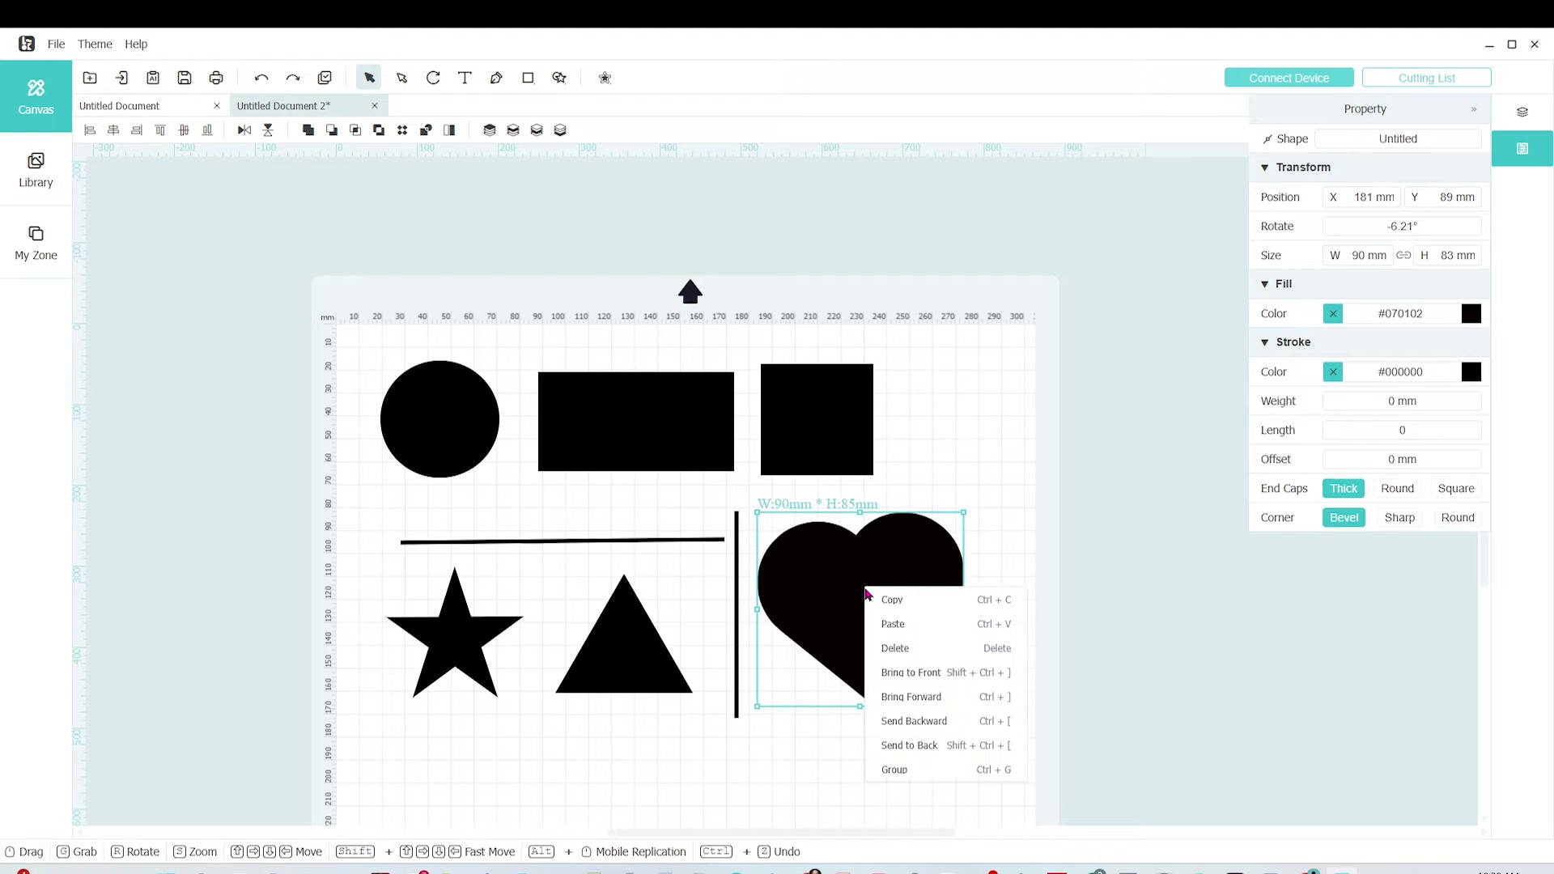
pyautogui.click(959, 446)
pyautogui.click(877, 579)
pyautogui.moveTo(966, 508); pyautogui.dragTo(922, 545)
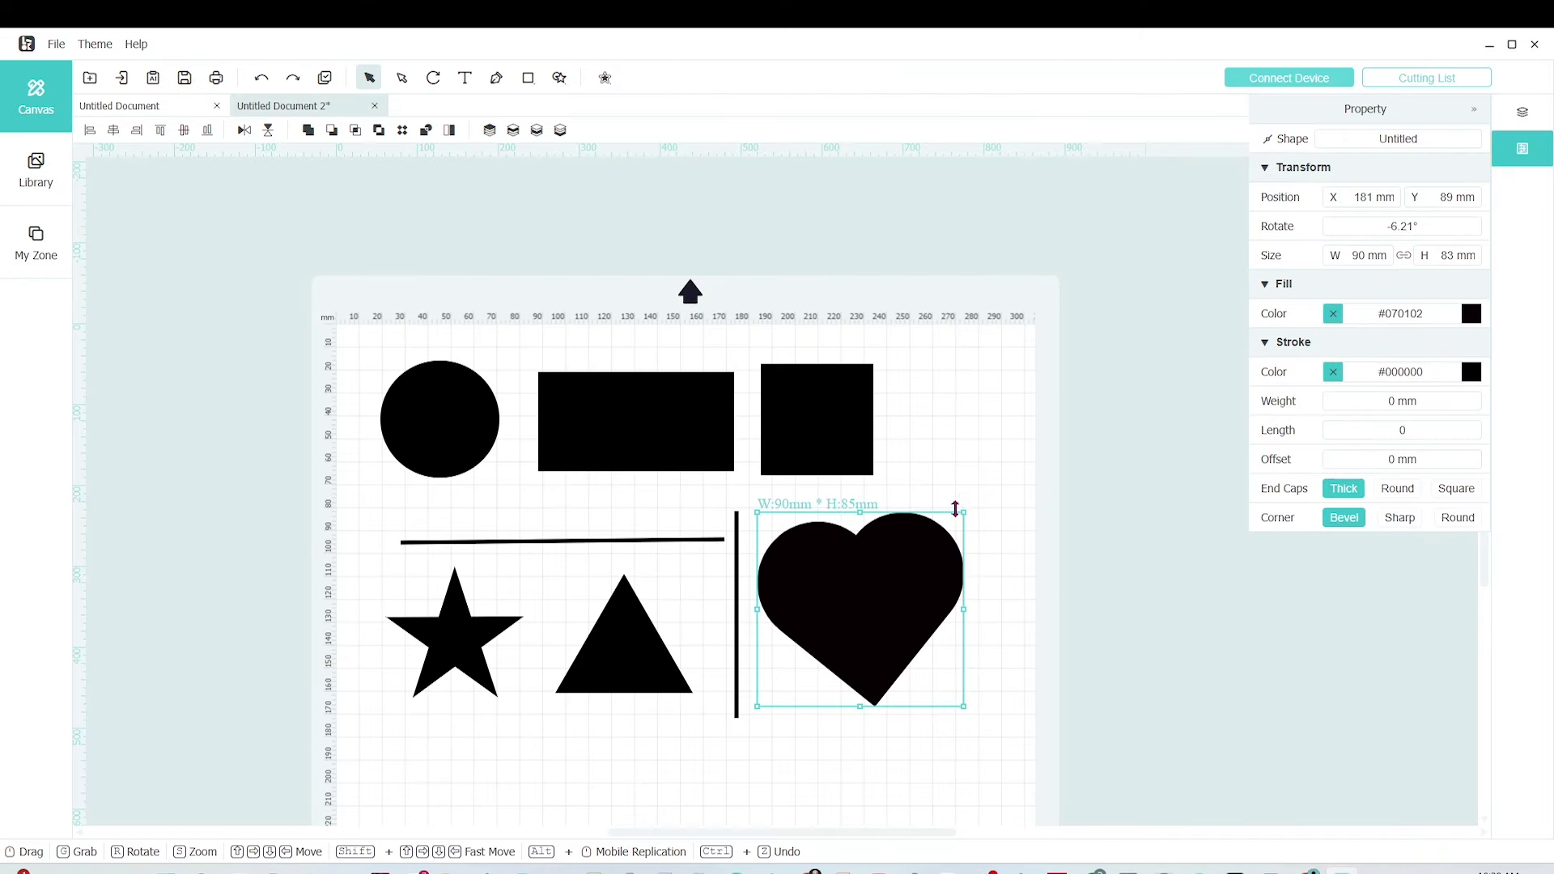
pyautogui.moveTo(963, 510); pyautogui.dragTo(922, 548)
pyautogui.moveTo(814, 642); pyautogui.dragTo(819, 608)
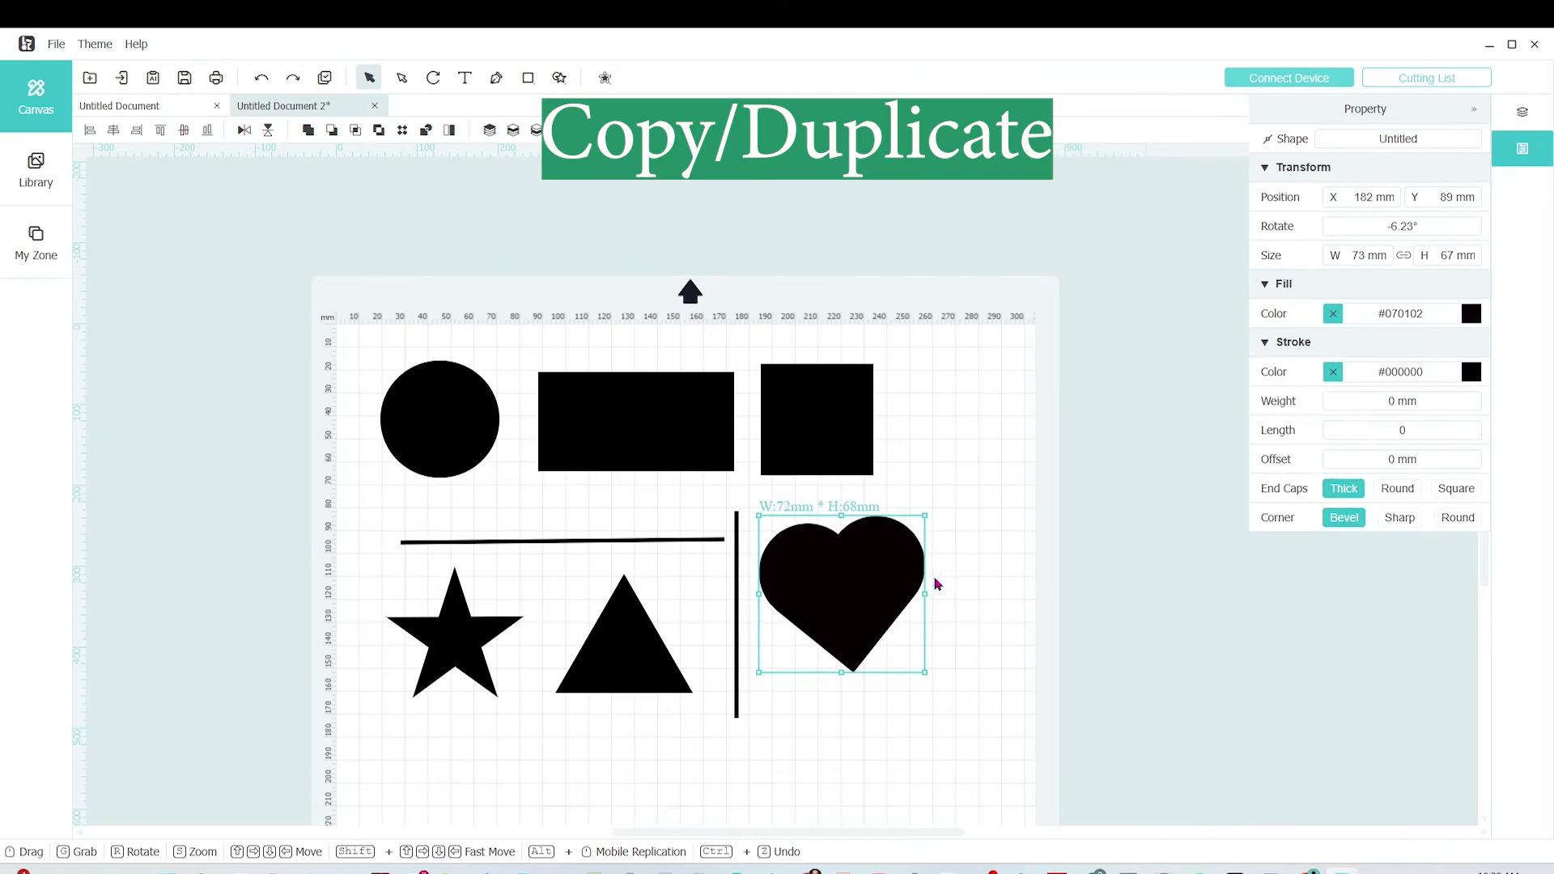
# Duplicate the heart and place the copy, about 29 by 27 mm and tilted about 15.5°, beside the original's lower-right edge.
pyautogui.rightClick(844, 578)
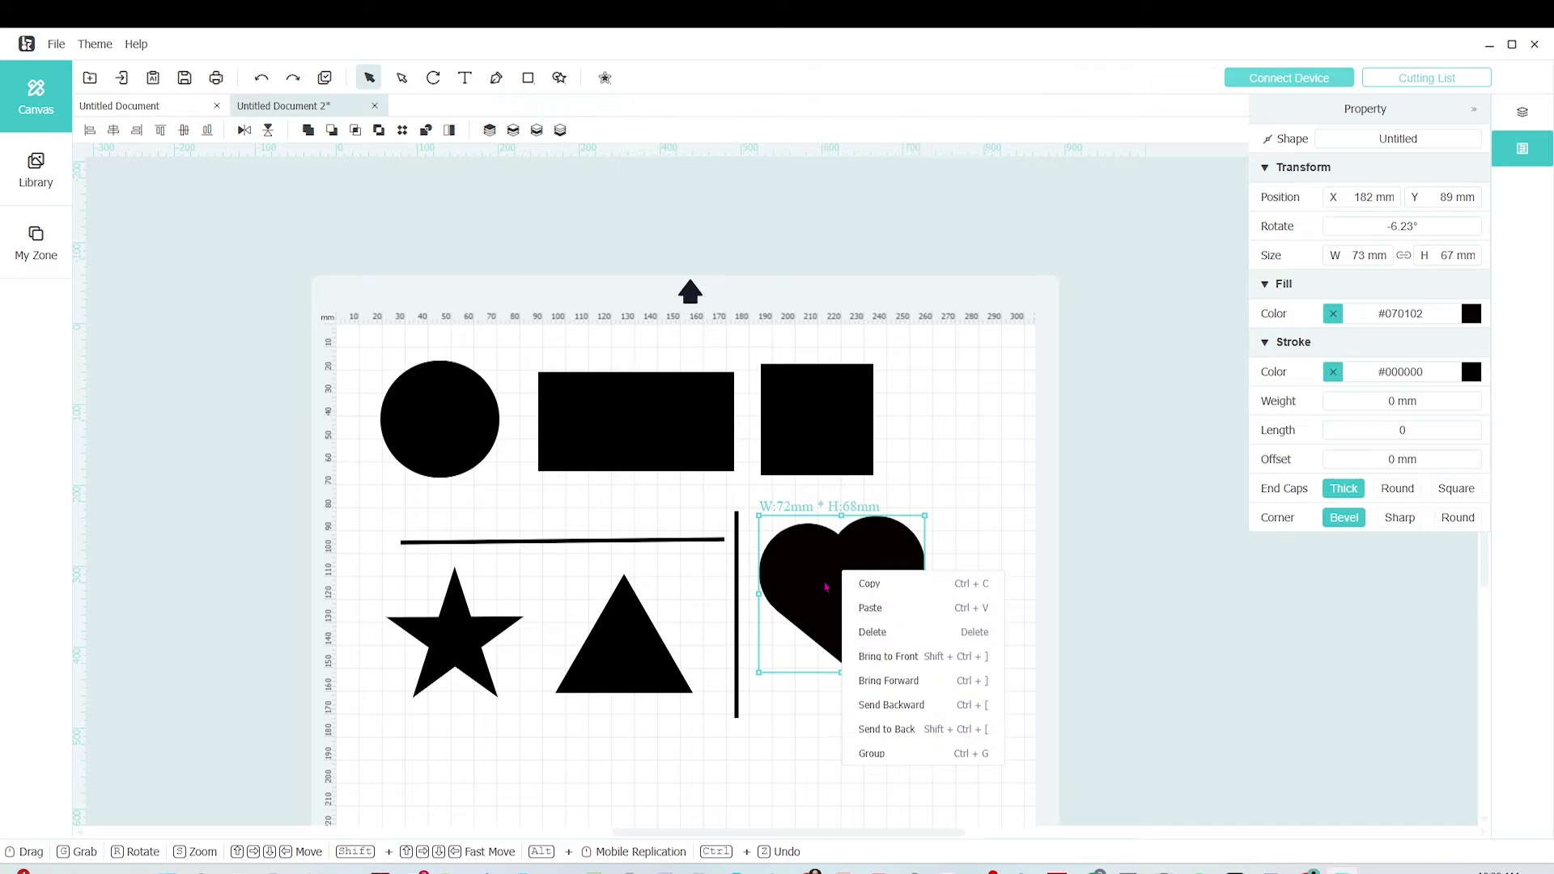
pyautogui.click(880, 586)
pyautogui.rightClick(942, 526)
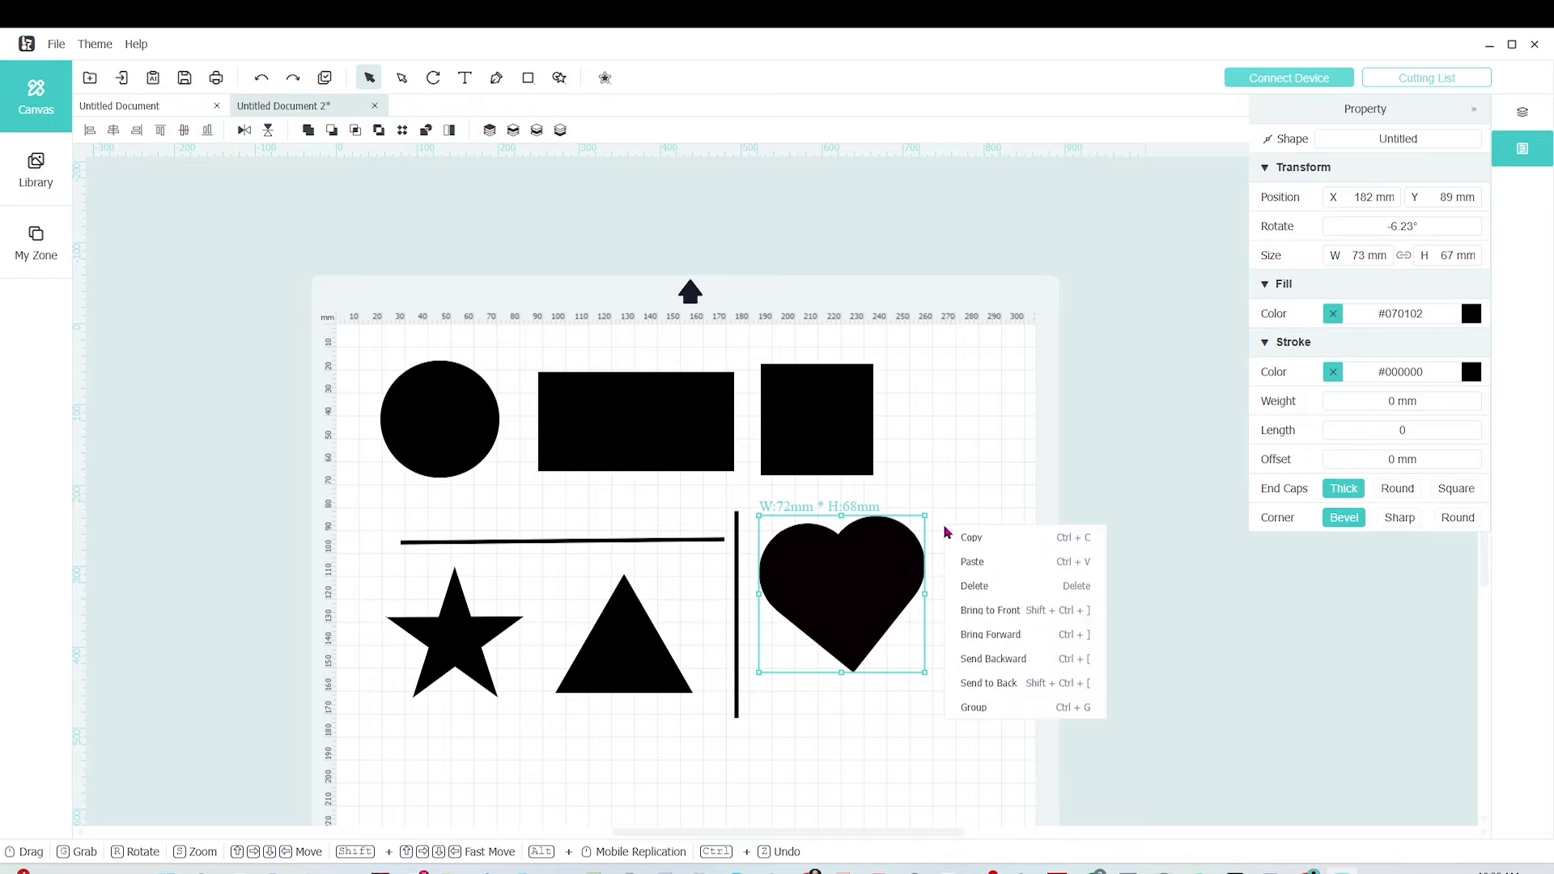
pyautogui.click(979, 537)
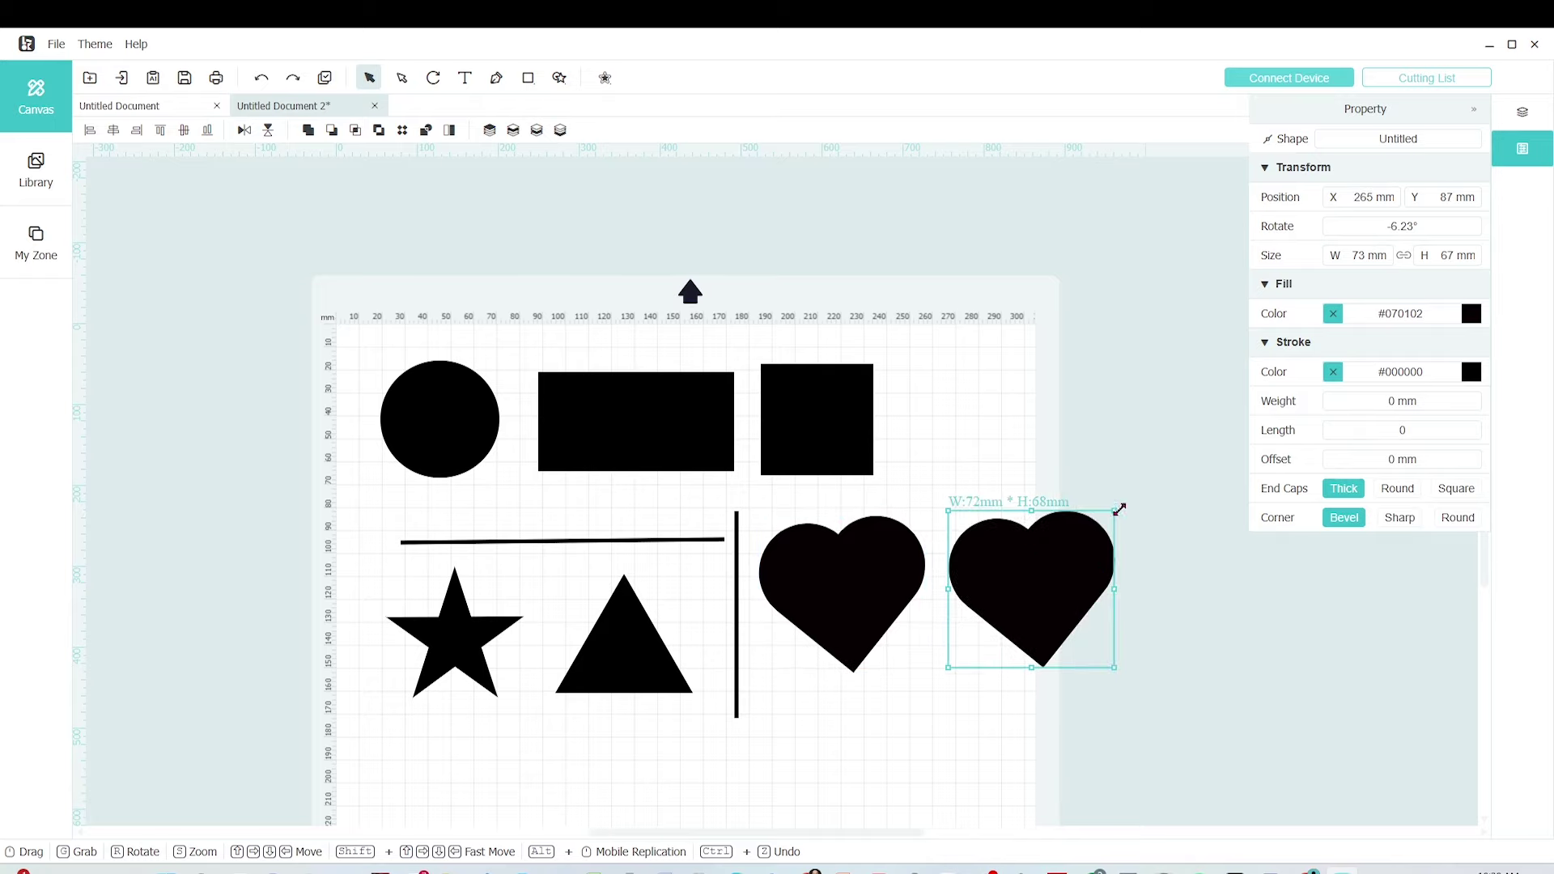
pyautogui.moveTo(1114, 511); pyautogui.dragTo(1042, 607)
pyautogui.moveTo(1019, 601); pyautogui.dragTo(937, 662)
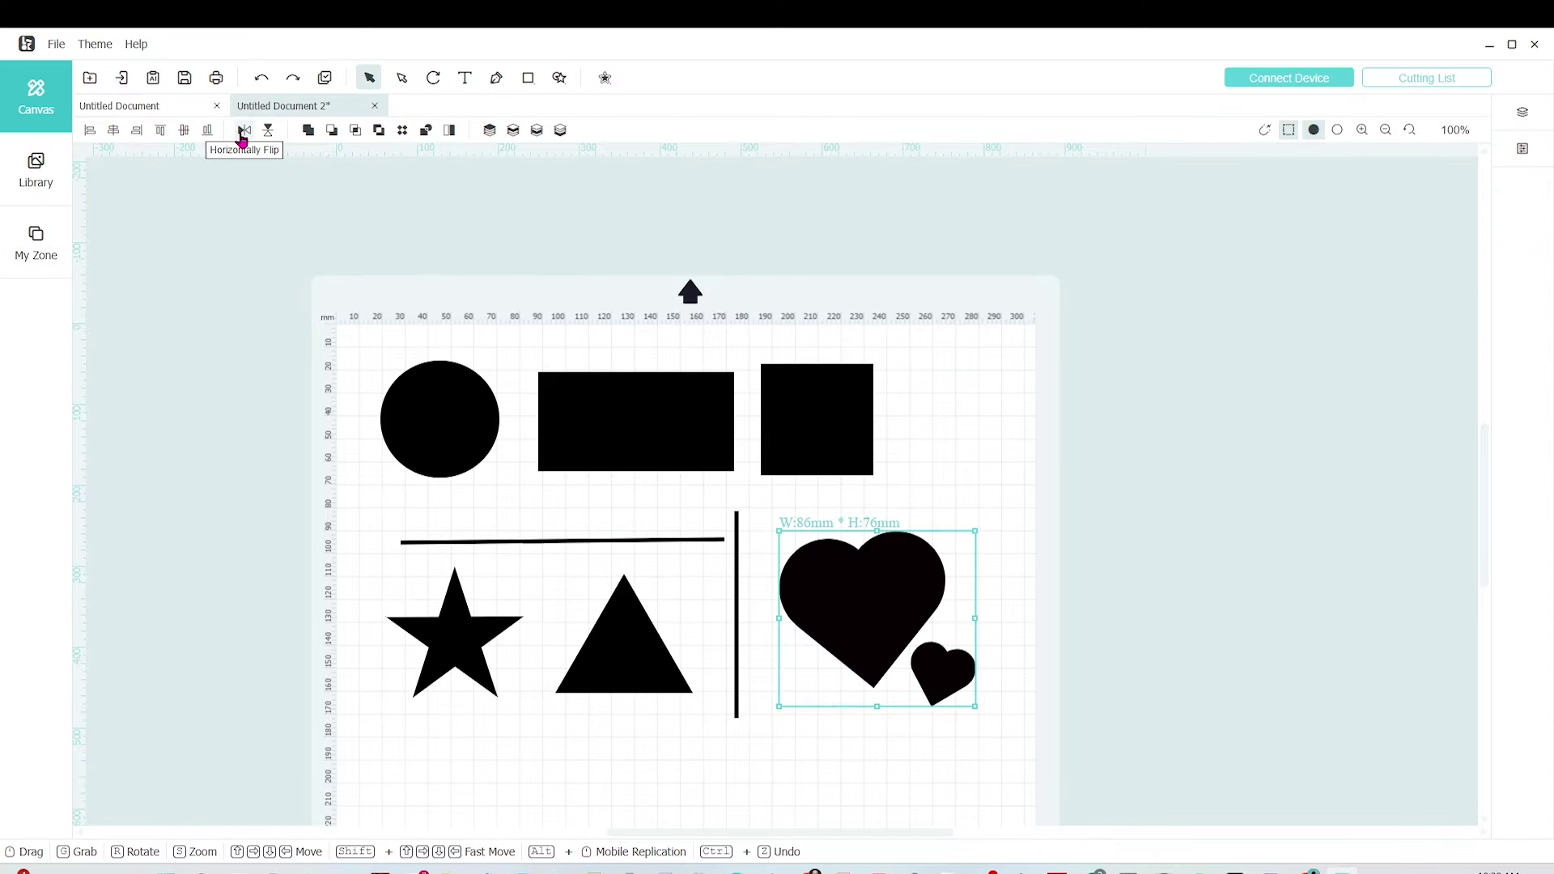
# Flip the two hearts horizontally and vertically, and undo both flips.
pyautogui.click(241, 134)
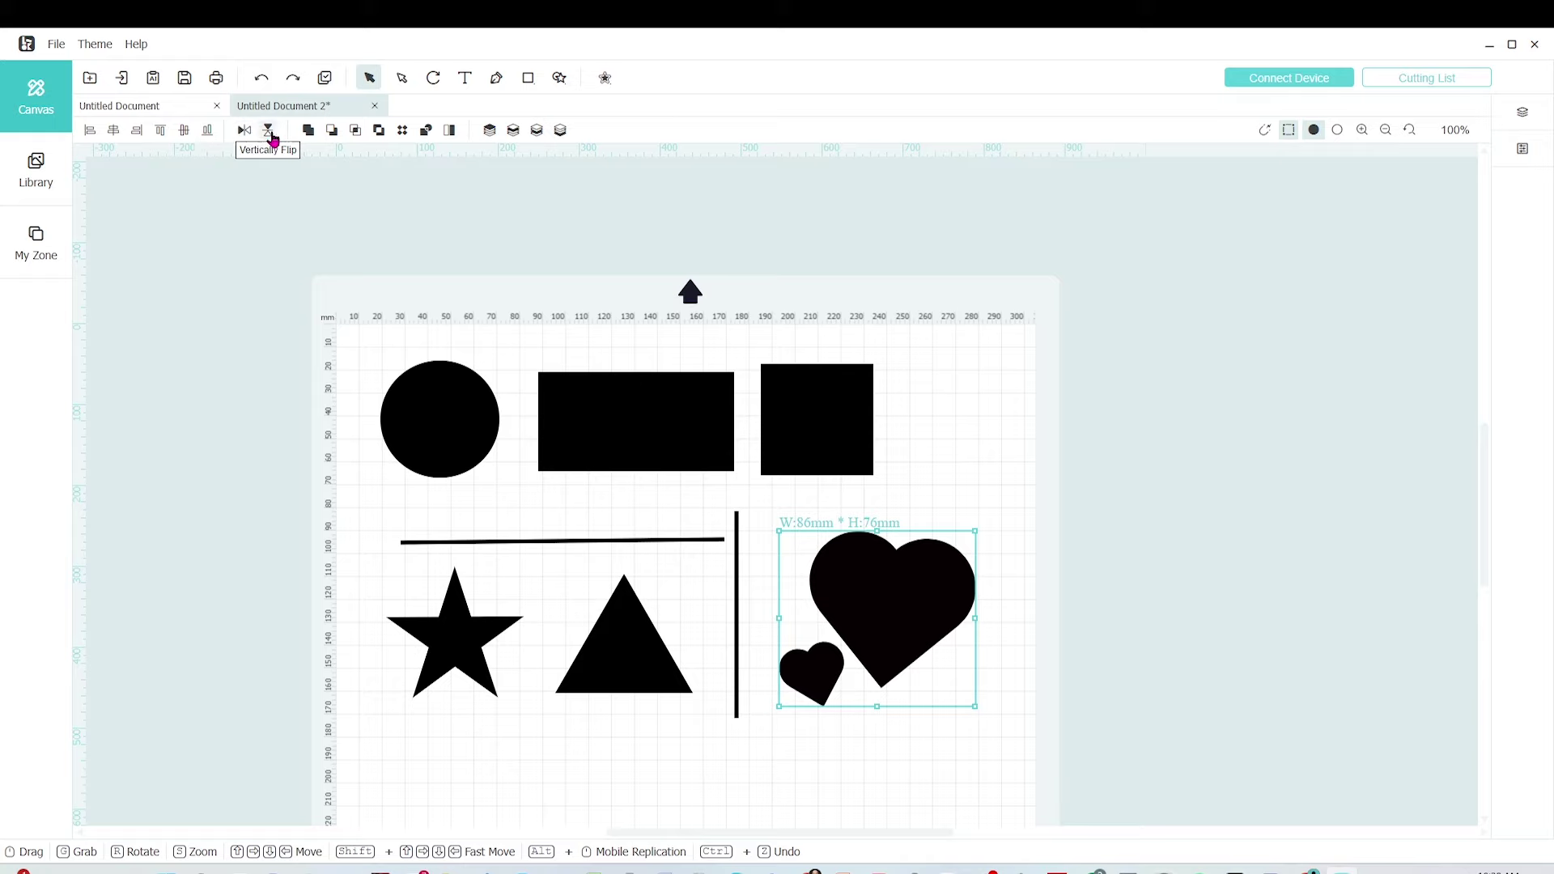
pyautogui.click(273, 138)
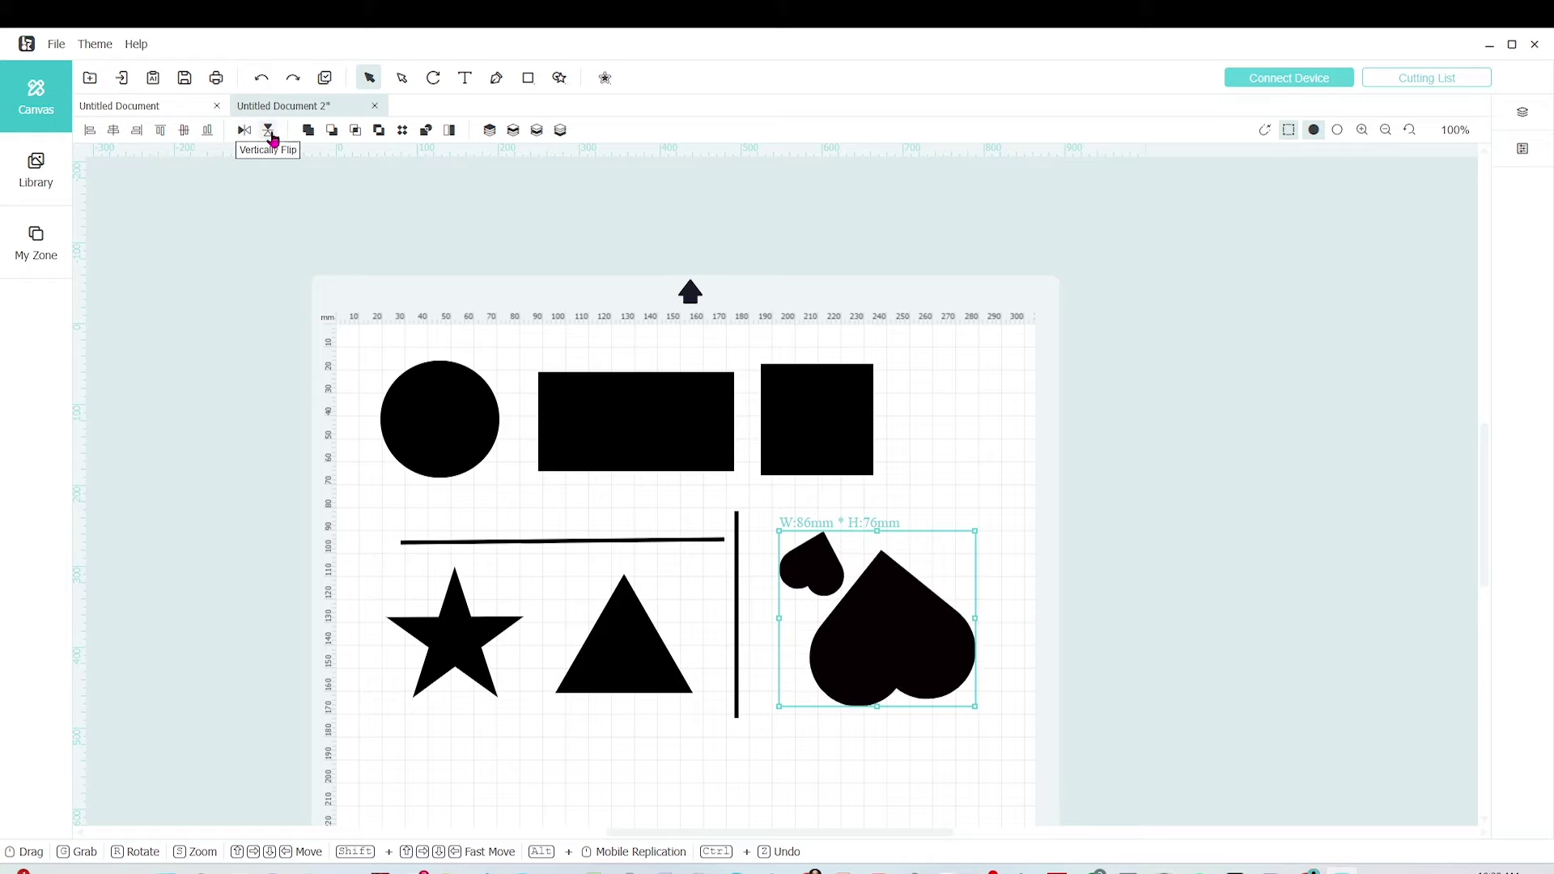
pyautogui.click(261, 78)
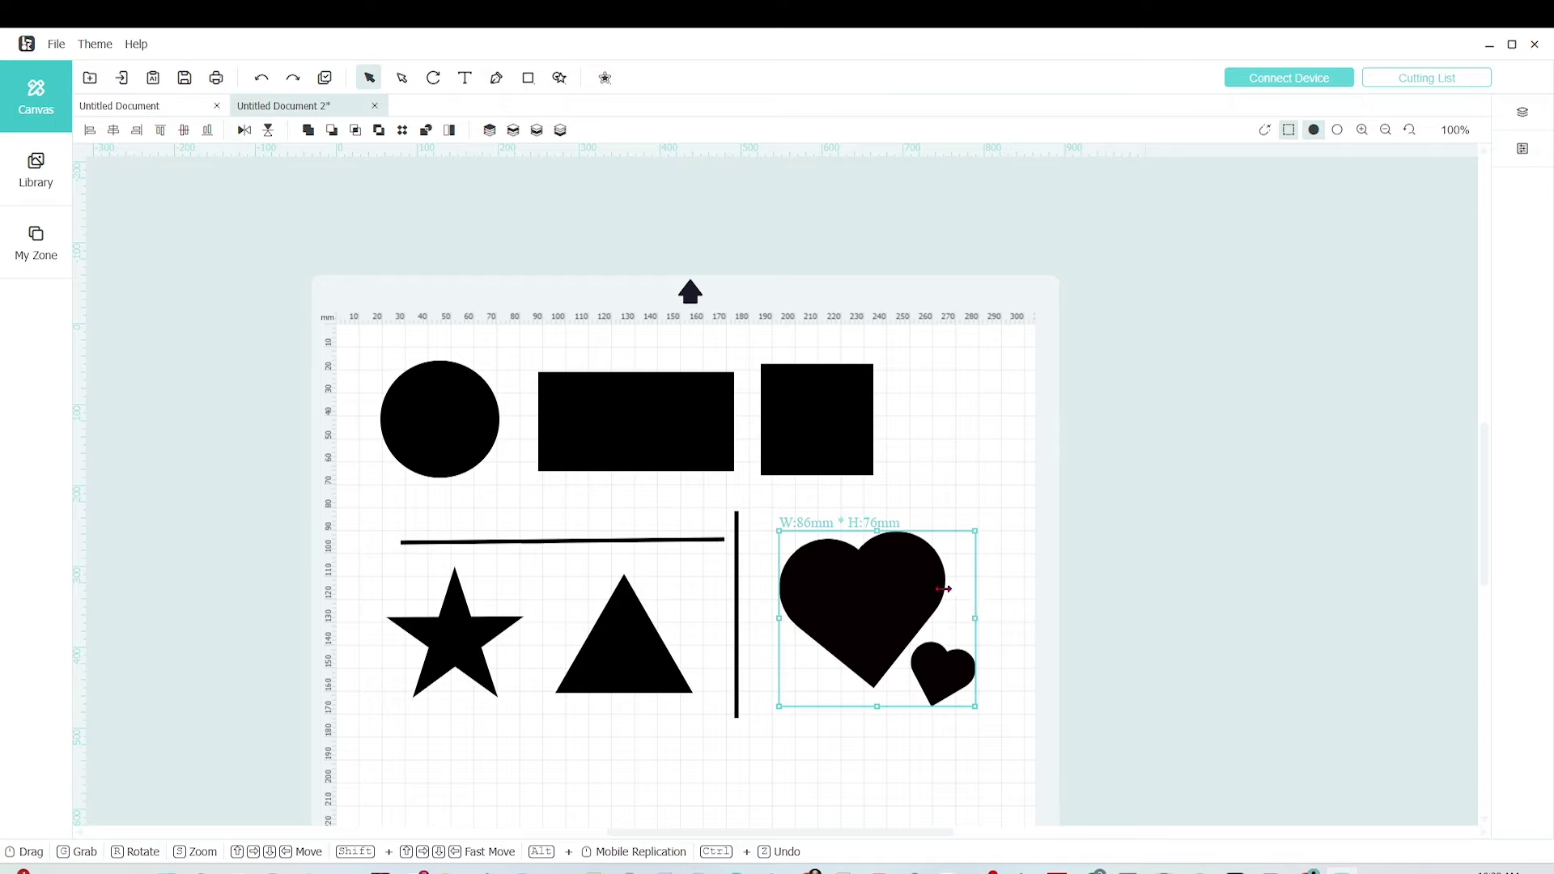
# Move the two hearts closer to the vertical line and place the horizontal line directly beneath them.
pyautogui.moveTo(890, 615); pyautogui.dragTo(860, 615)
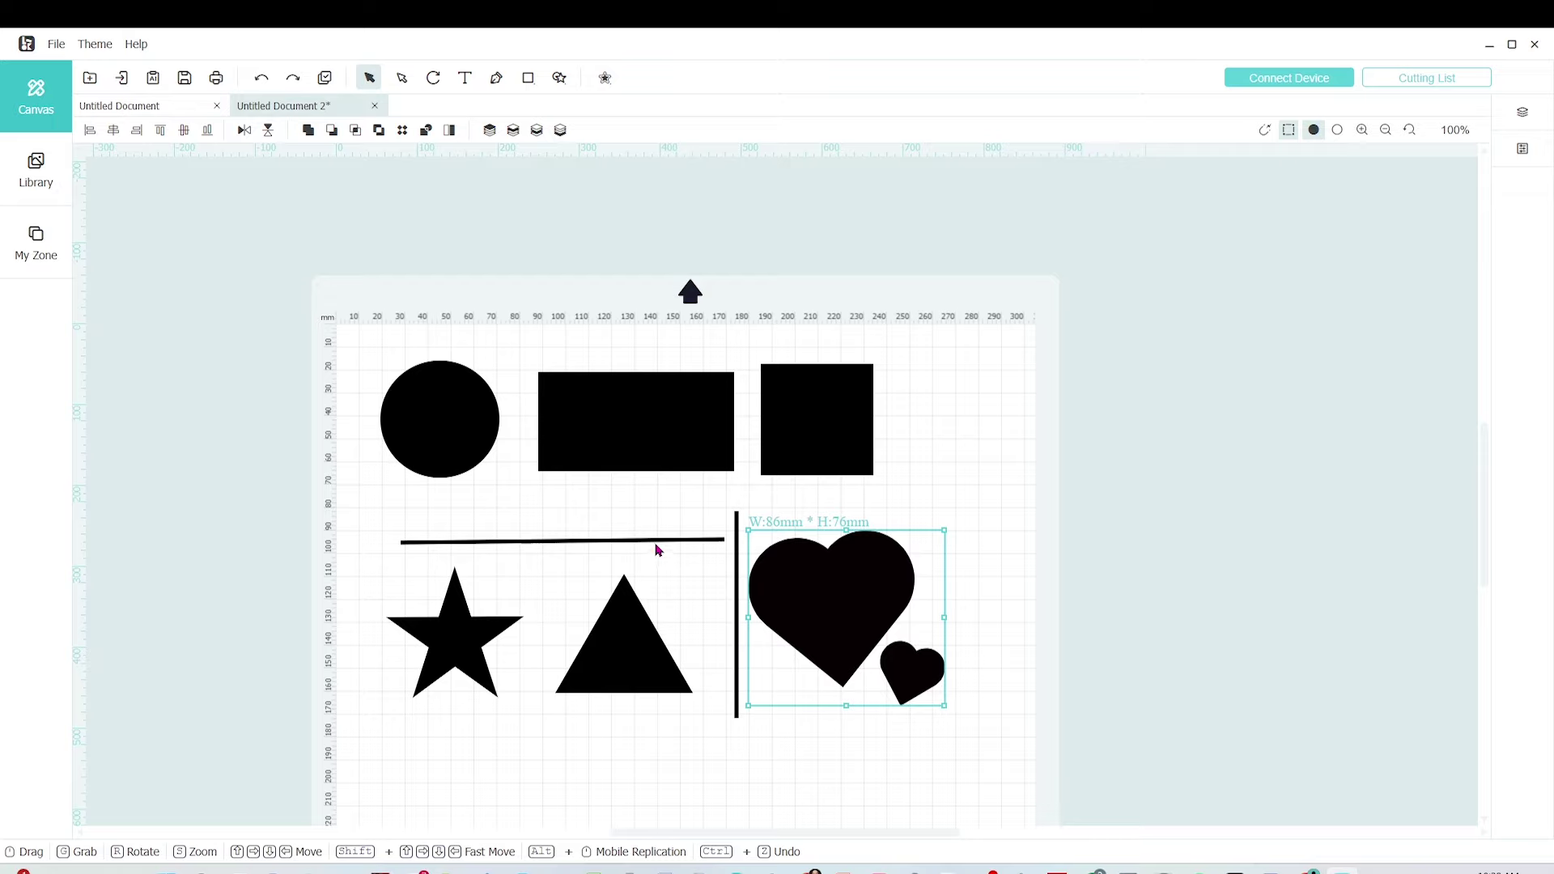
pyautogui.moveTo(658, 545); pyautogui.dragTo(858, 720)
pyautogui.click(887, 785)
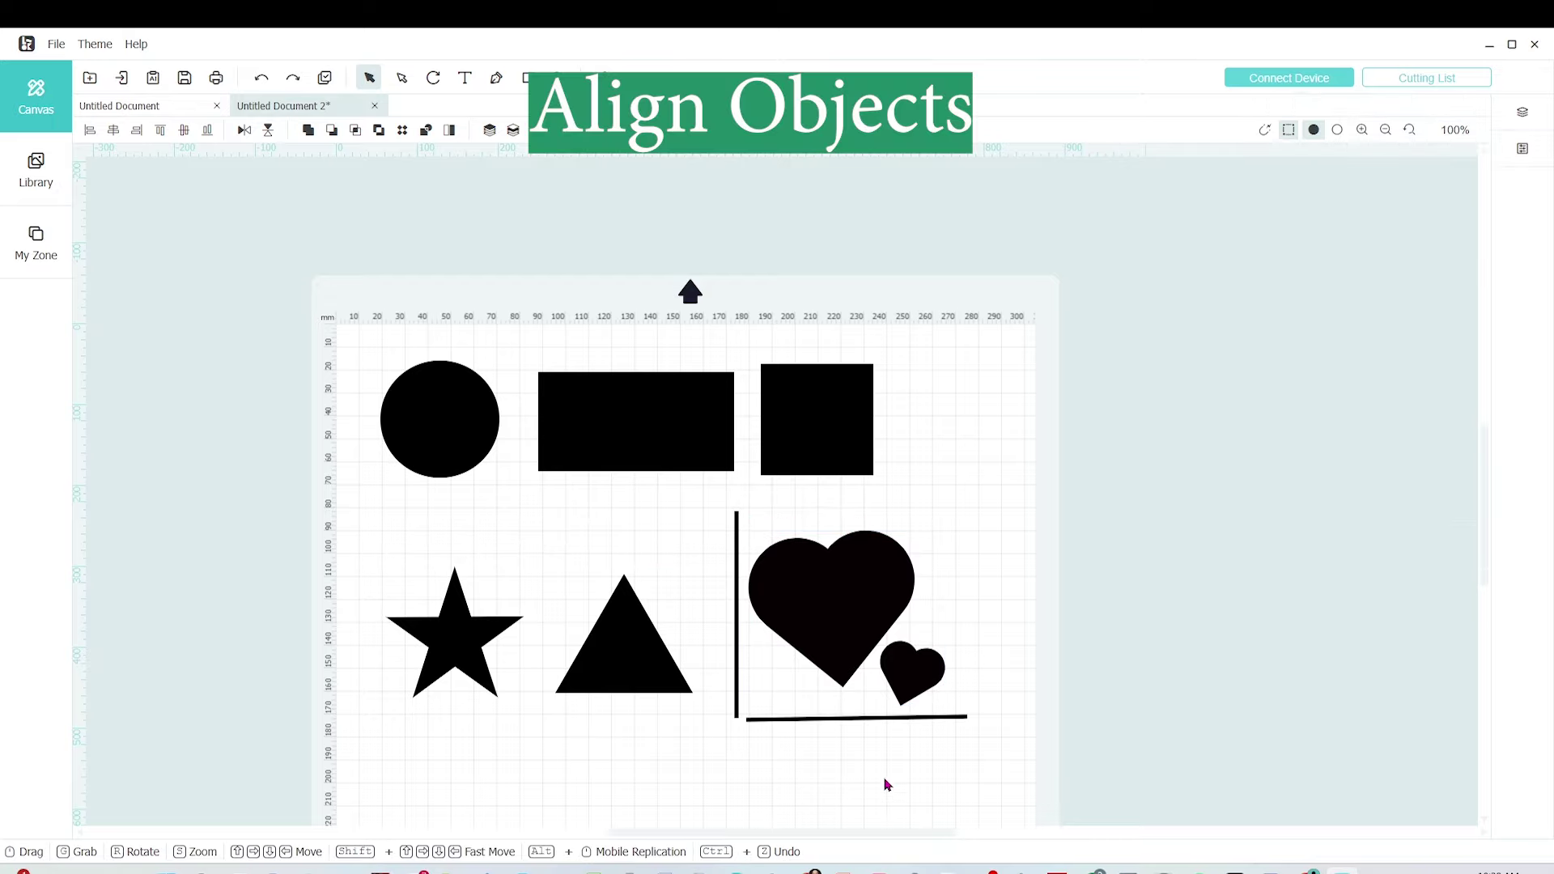
# Stack the star and triangle below the circle, and move the hearts with their two lines toward the mat's lower right.
pyautogui.moveTo(481, 692); pyautogui.dragTo(465, 624)
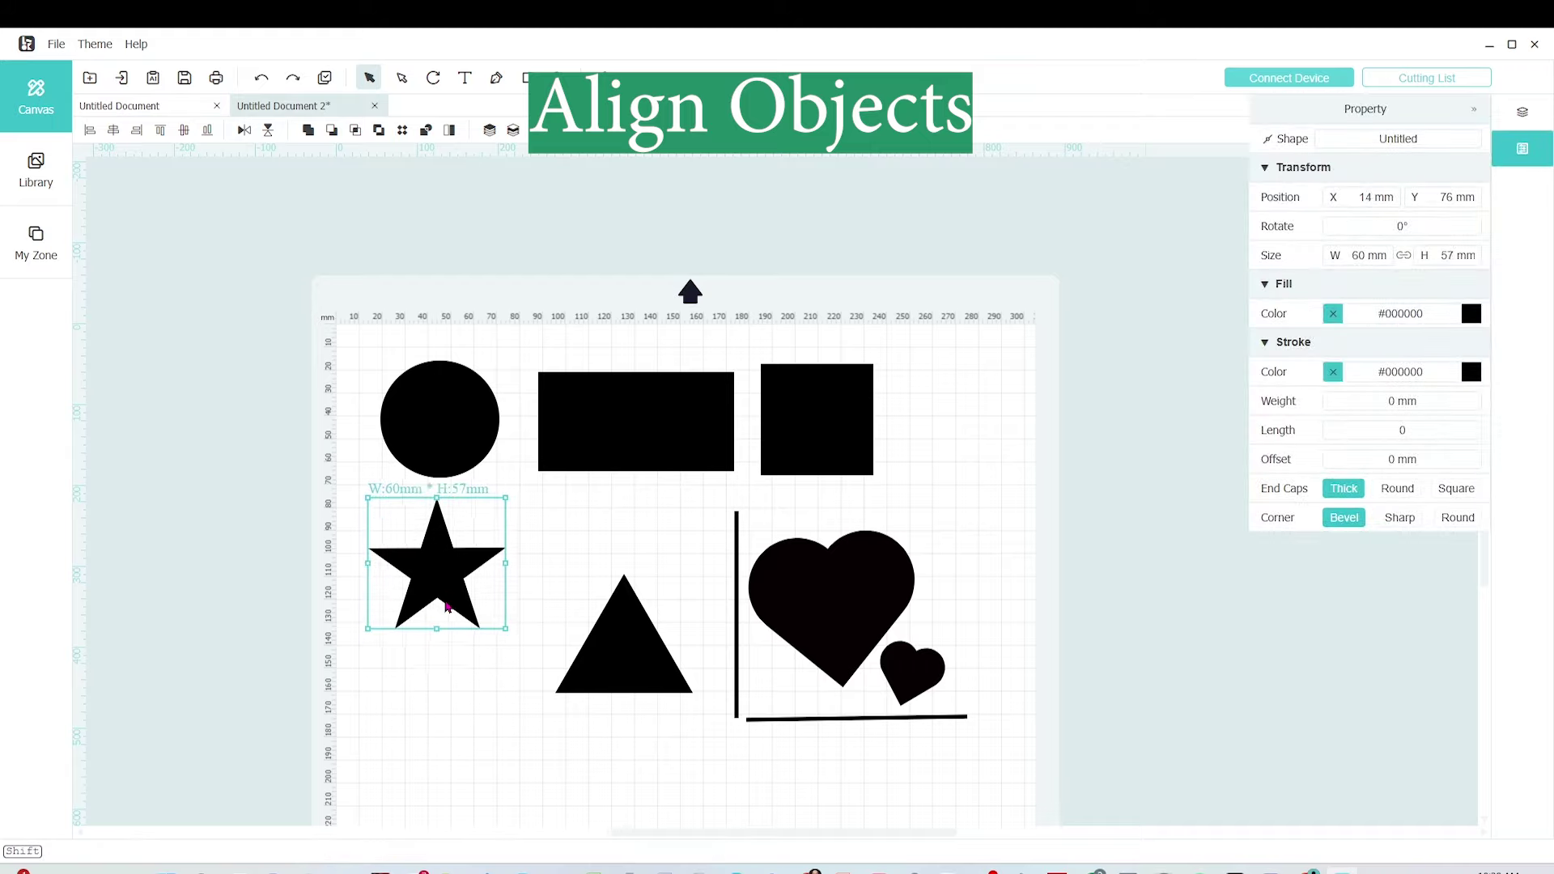
pyautogui.moveTo(623, 647); pyautogui.dragTo(438, 720)
pyautogui.click(683, 682)
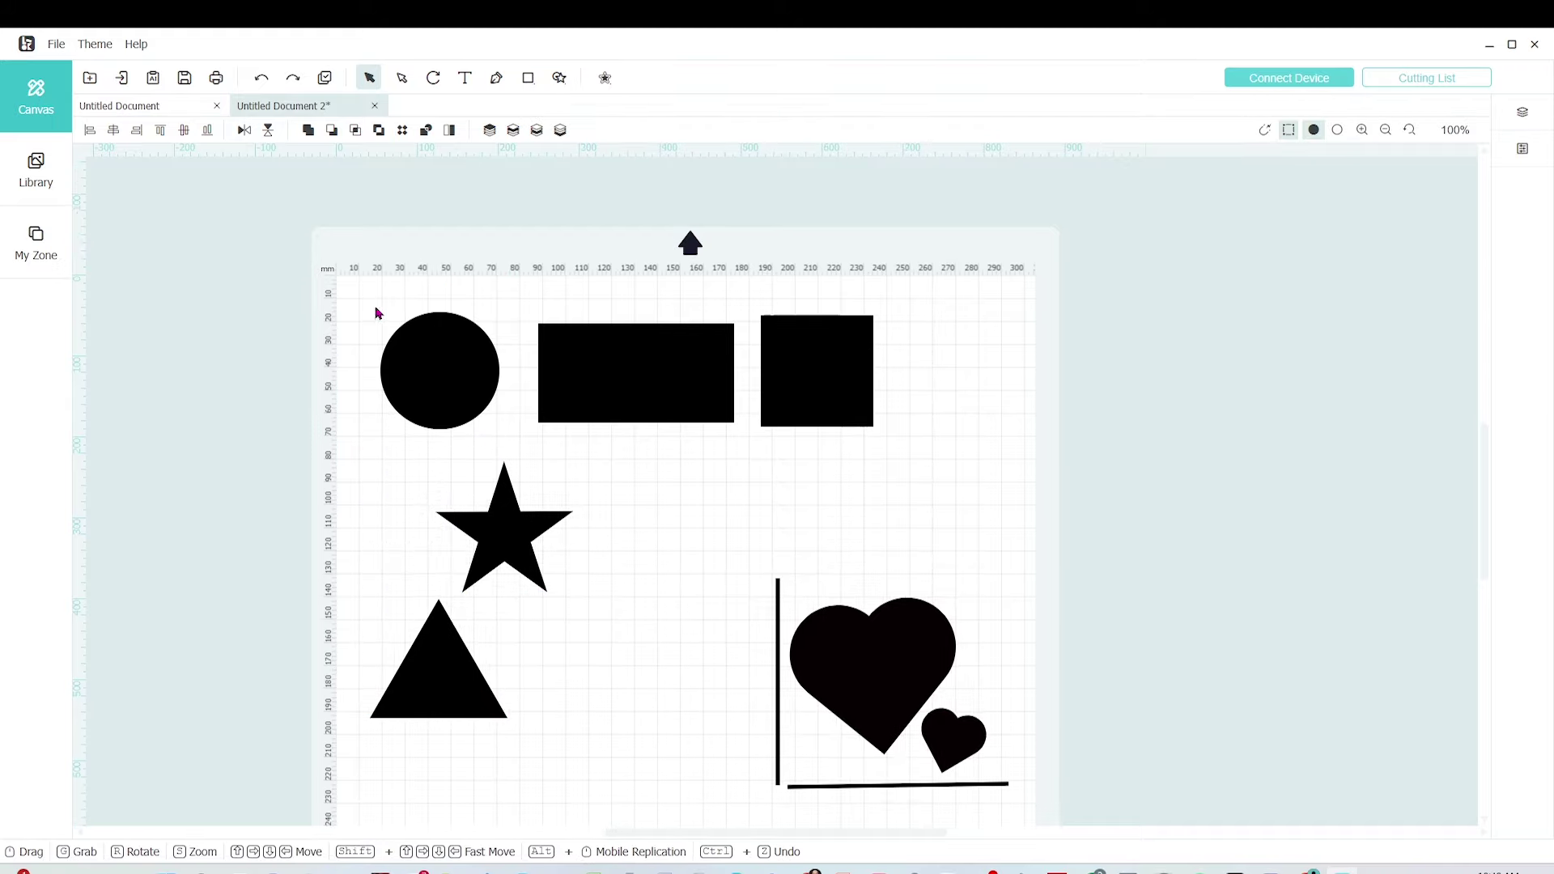
# Center the circle, star and triangle horizontally on each other and move the column left, clear of the rectangle.
pyautogui.moveTo(341, 284); pyautogui.dragTo(497, 762)
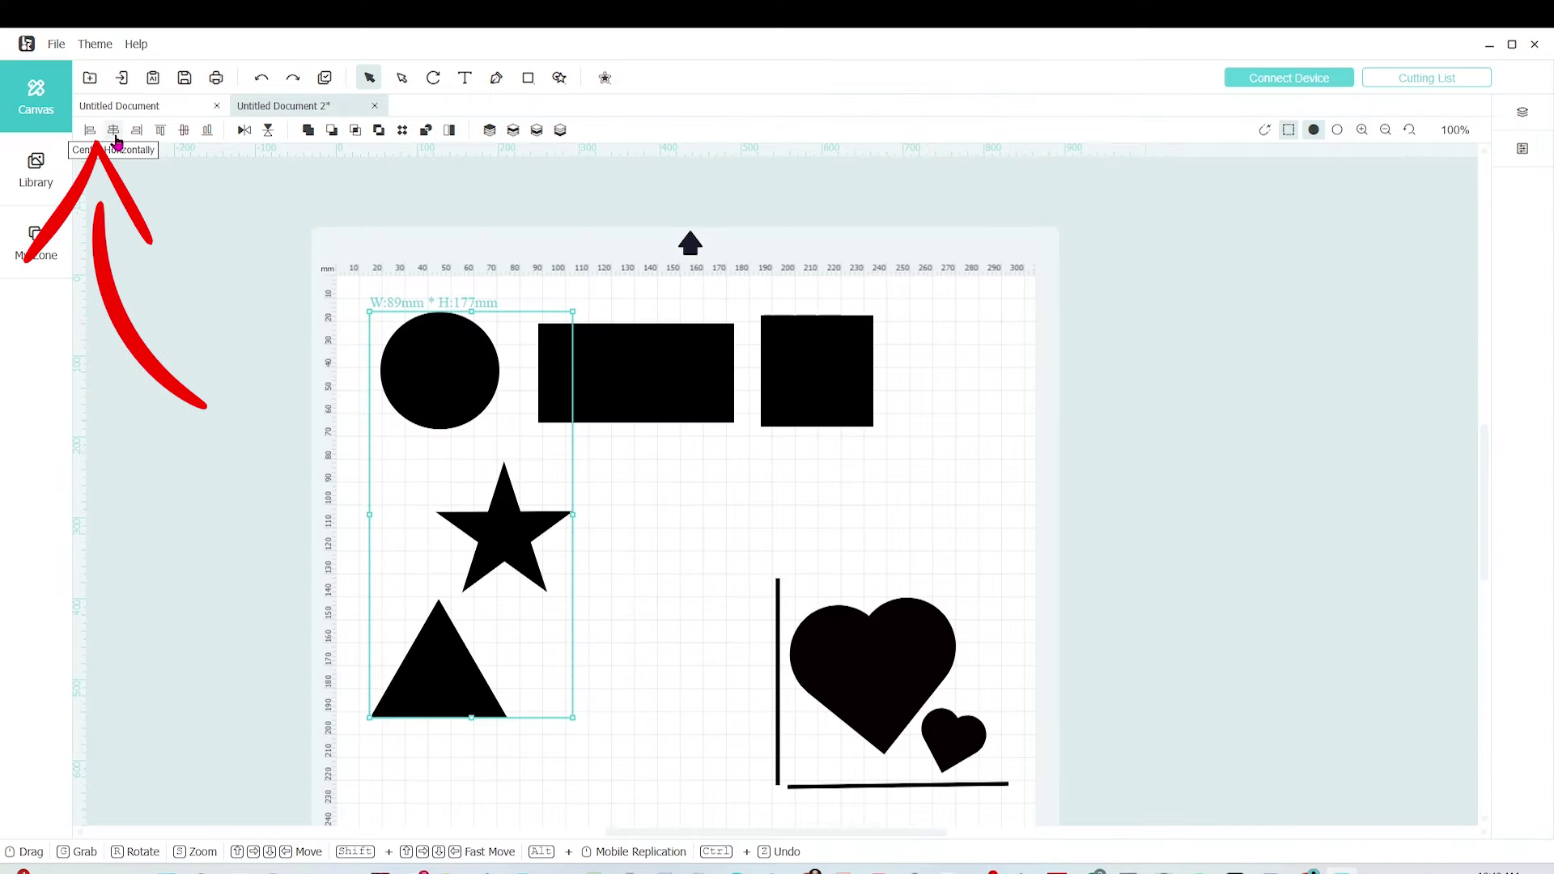
pyautogui.click(115, 139)
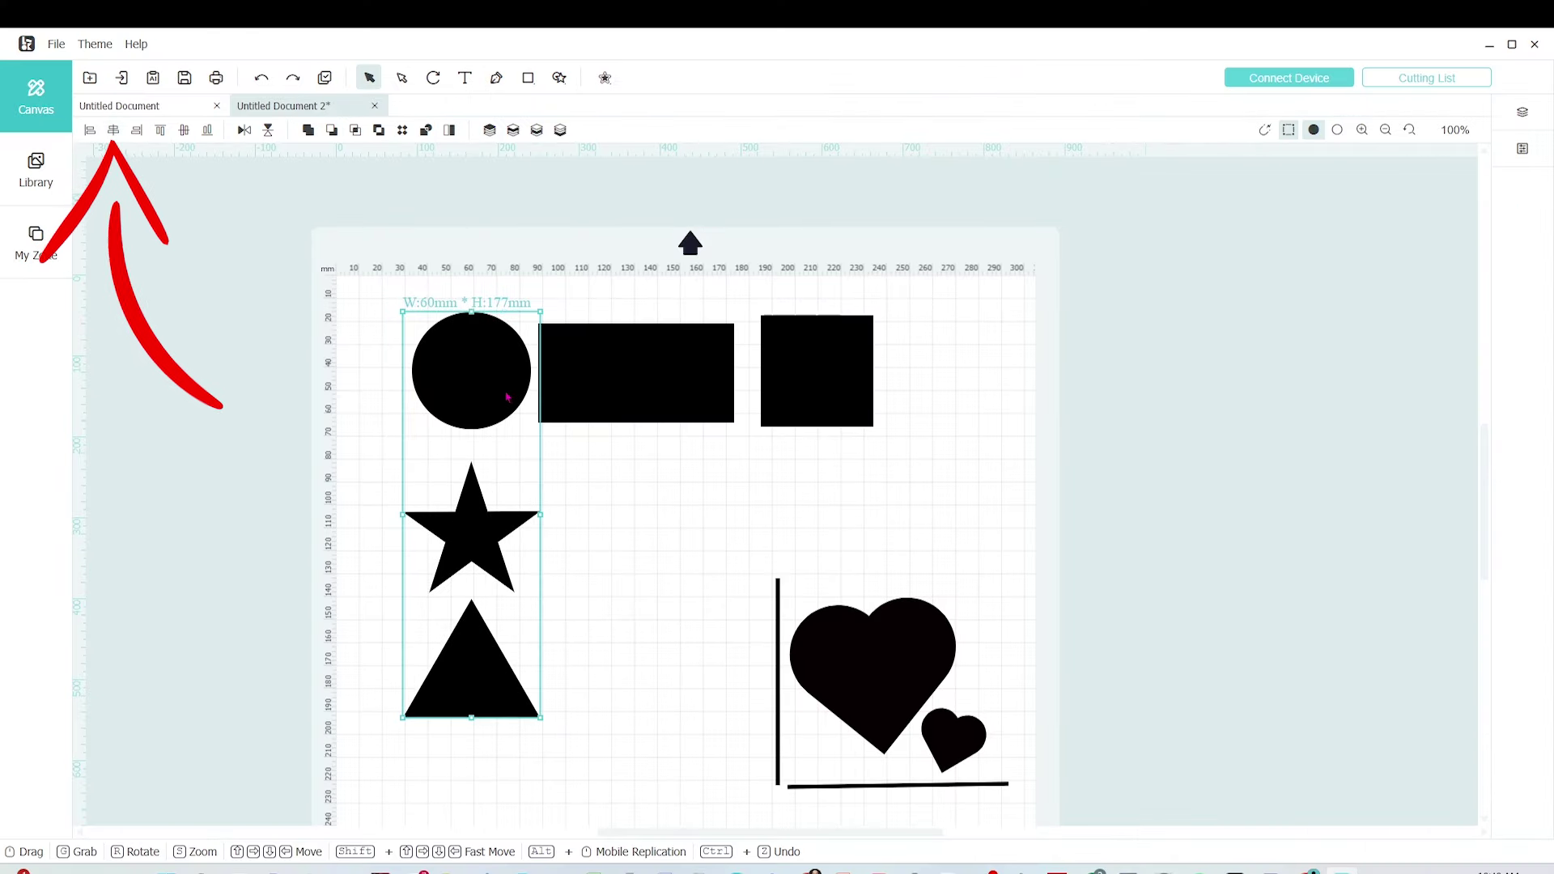
pyautogui.moveTo(478, 397); pyautogui.dragTo(460, 399)
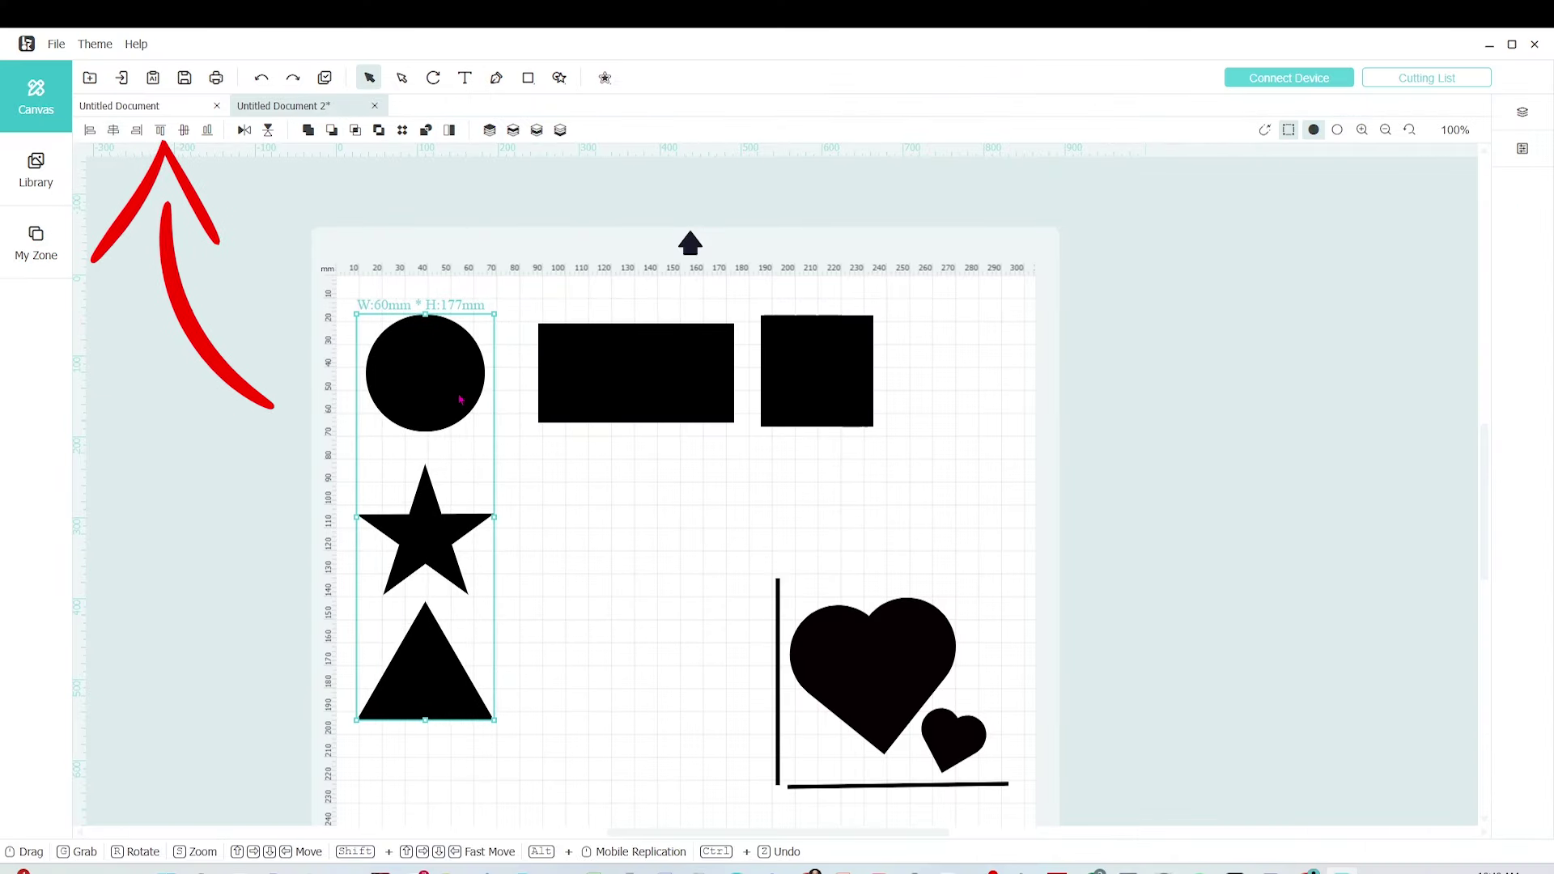
pyautogui.click(933, 437)
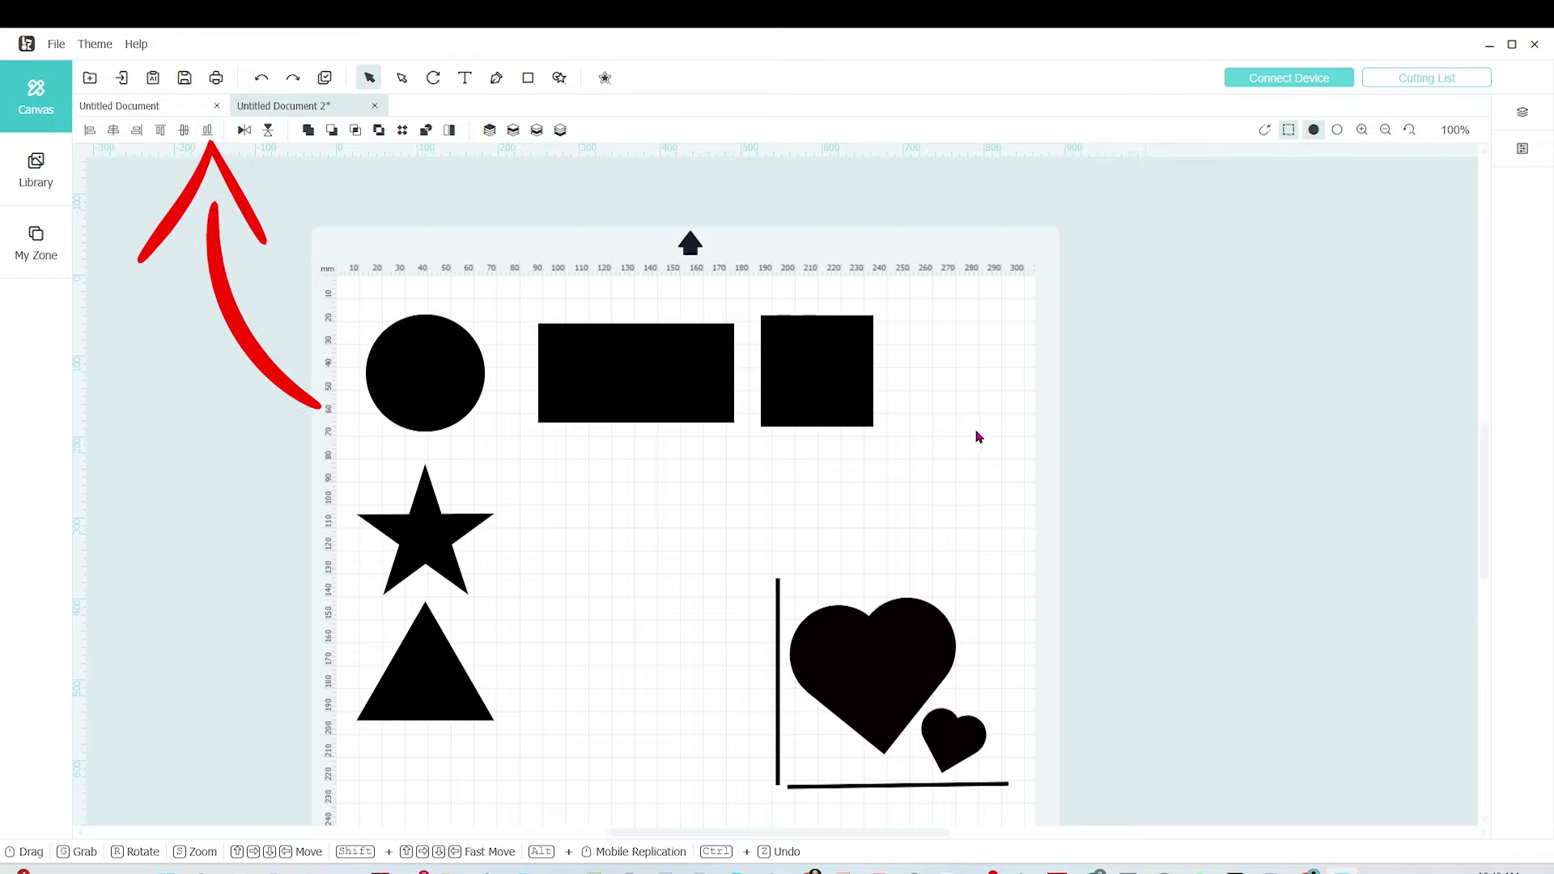
# Move the square farther right and center the circle, rectangle and square vertically in one row.
pyautogui.moveTo(863, 407); pyautogui.dragTo(901, 406)
pyautogui.moveTo(989, 450); pyautogui.dragTo(302, 307)
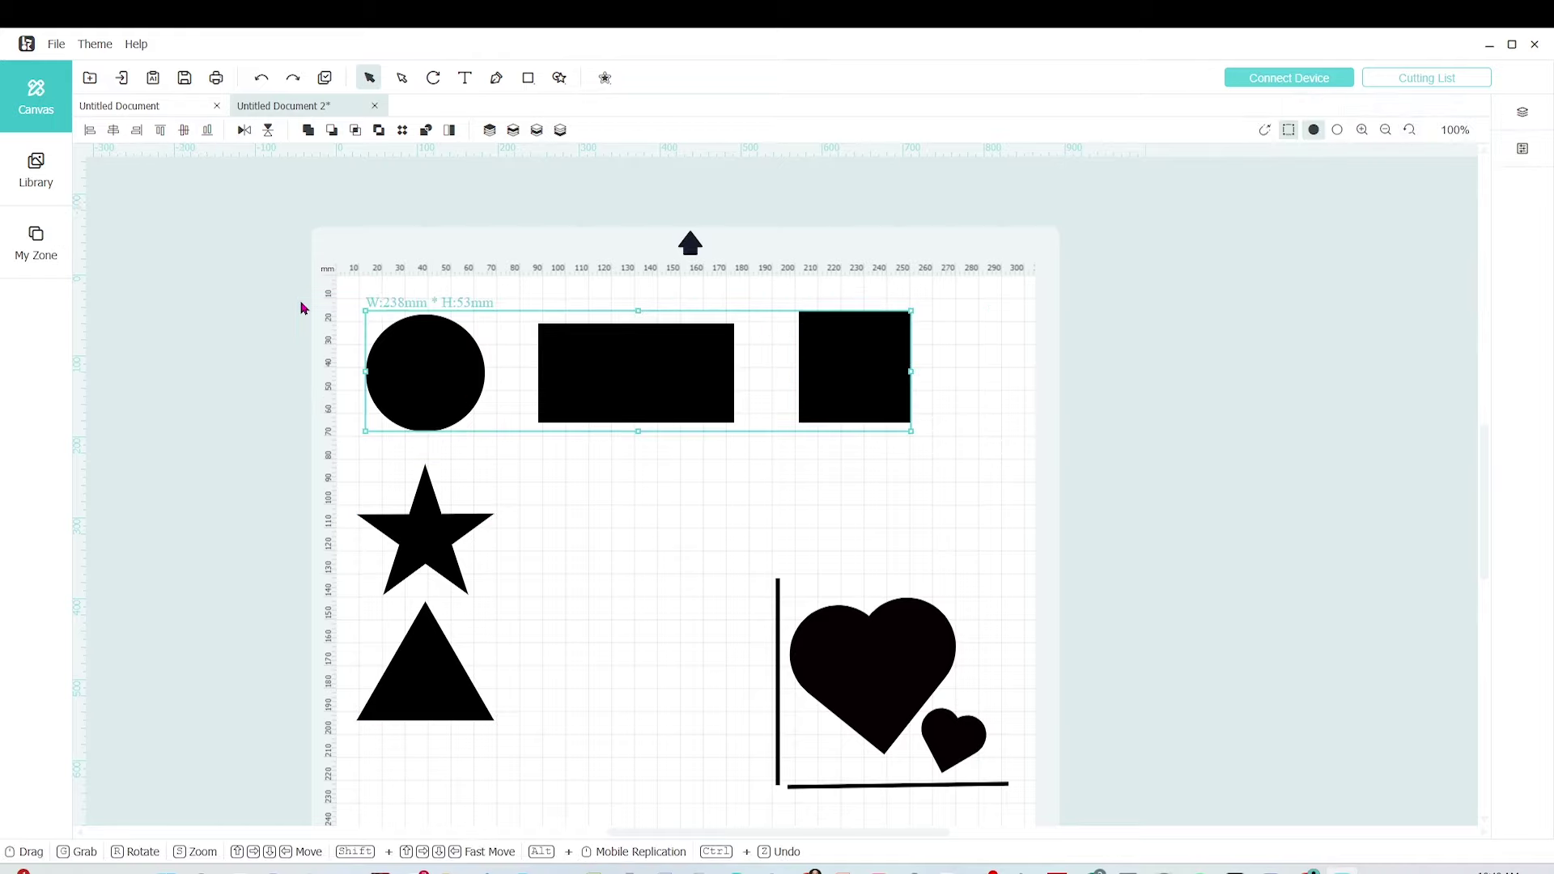
pyautogui.click(183, 131)
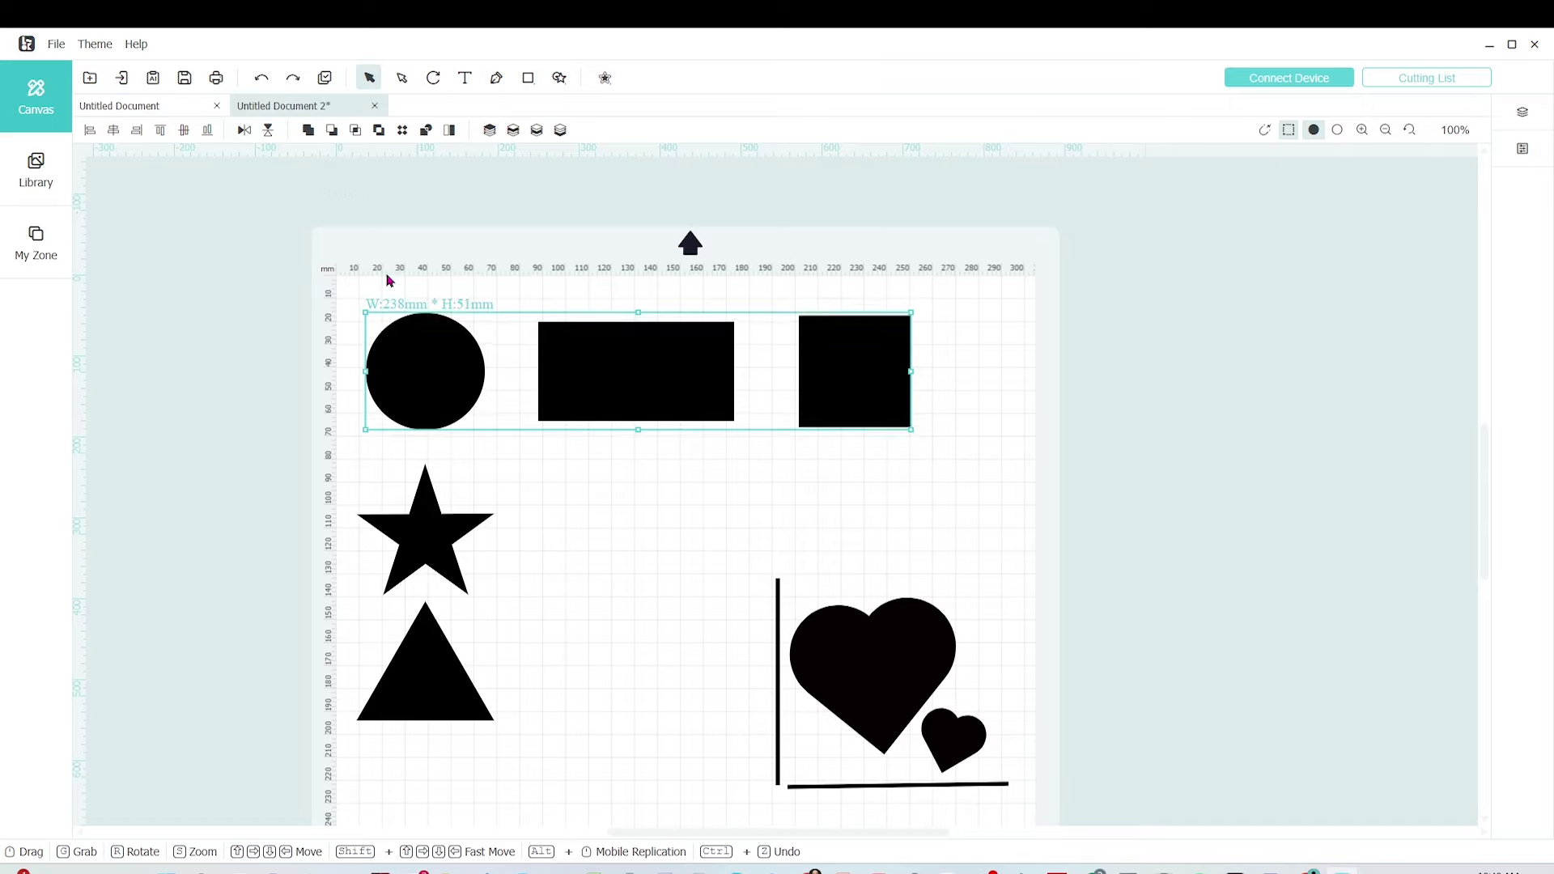
pyautogui.click(932, 459)
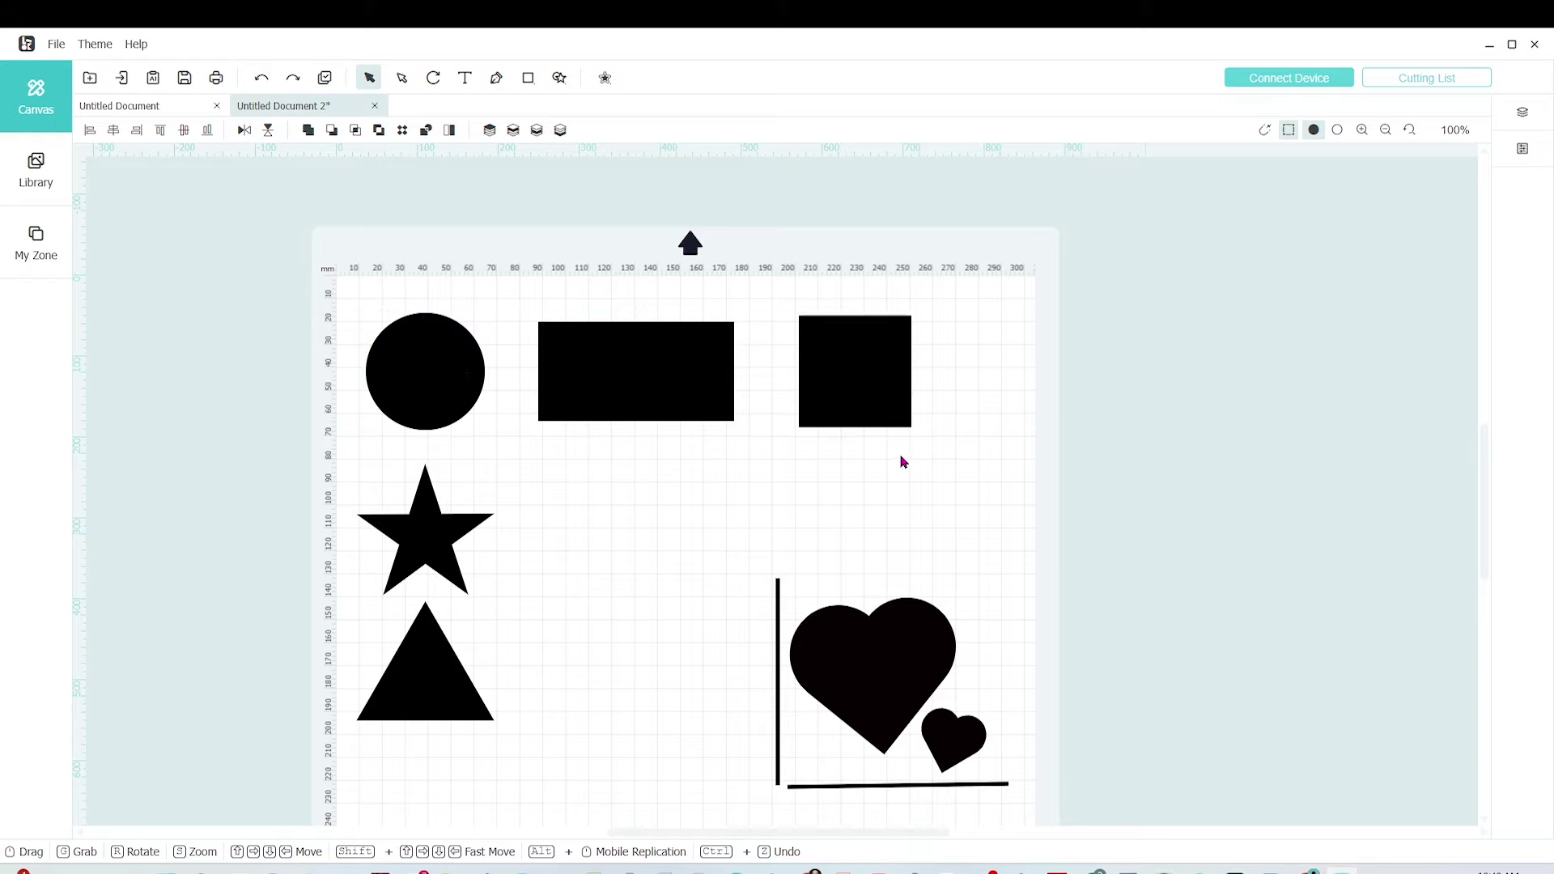
# Try bottom and top alignment on the circle, star and triangle, and undo both alignments.
pyautogui.moveTo(336, 287); pyautogui.dragTo(516, 778)
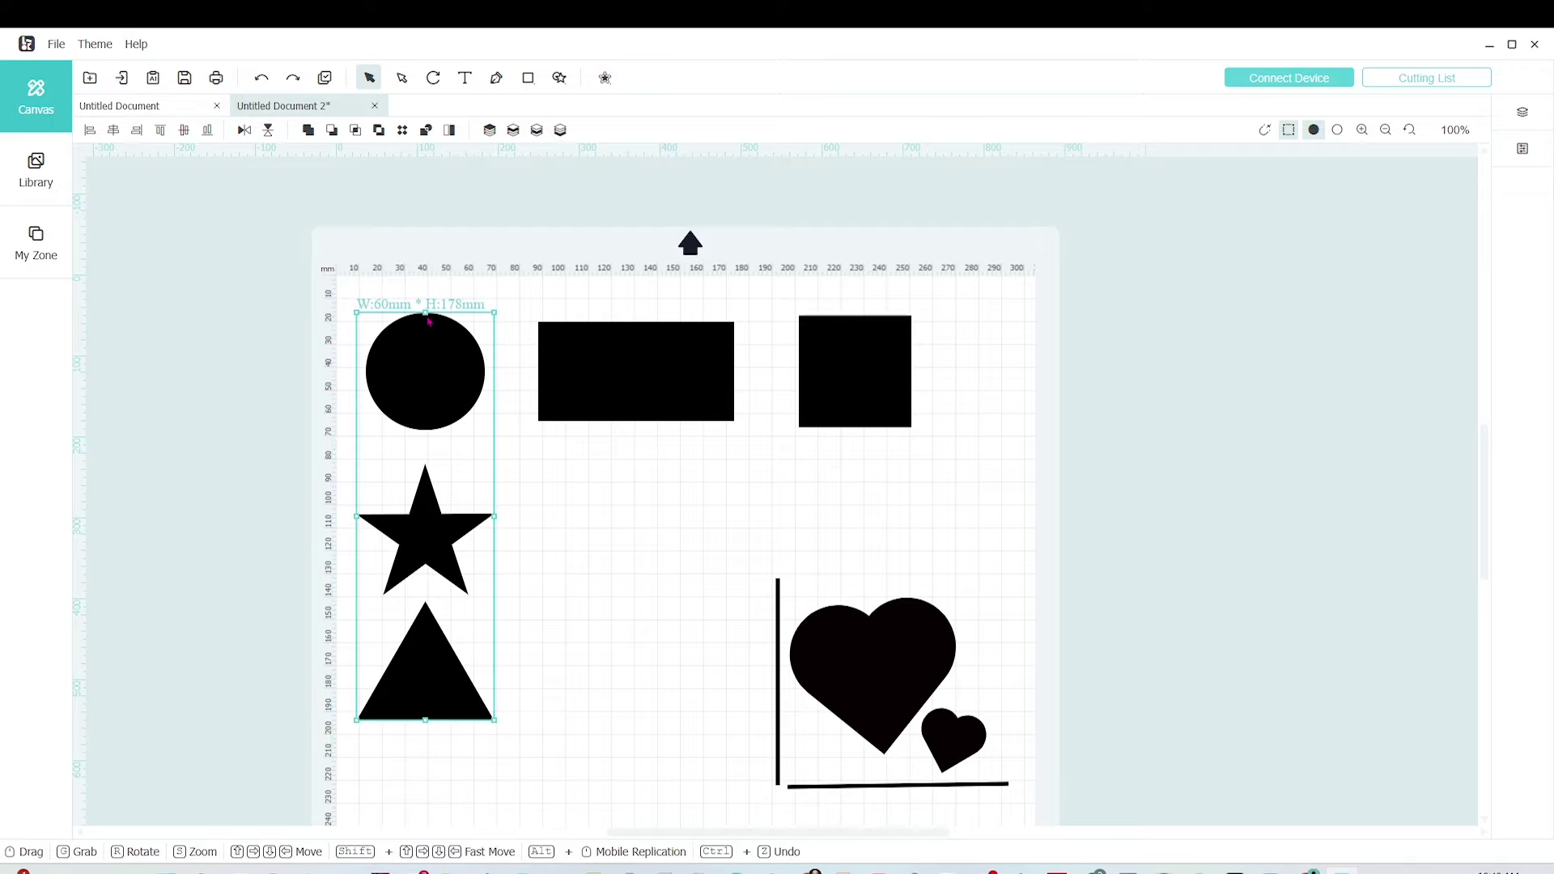
pyautogui.click(207, 131)
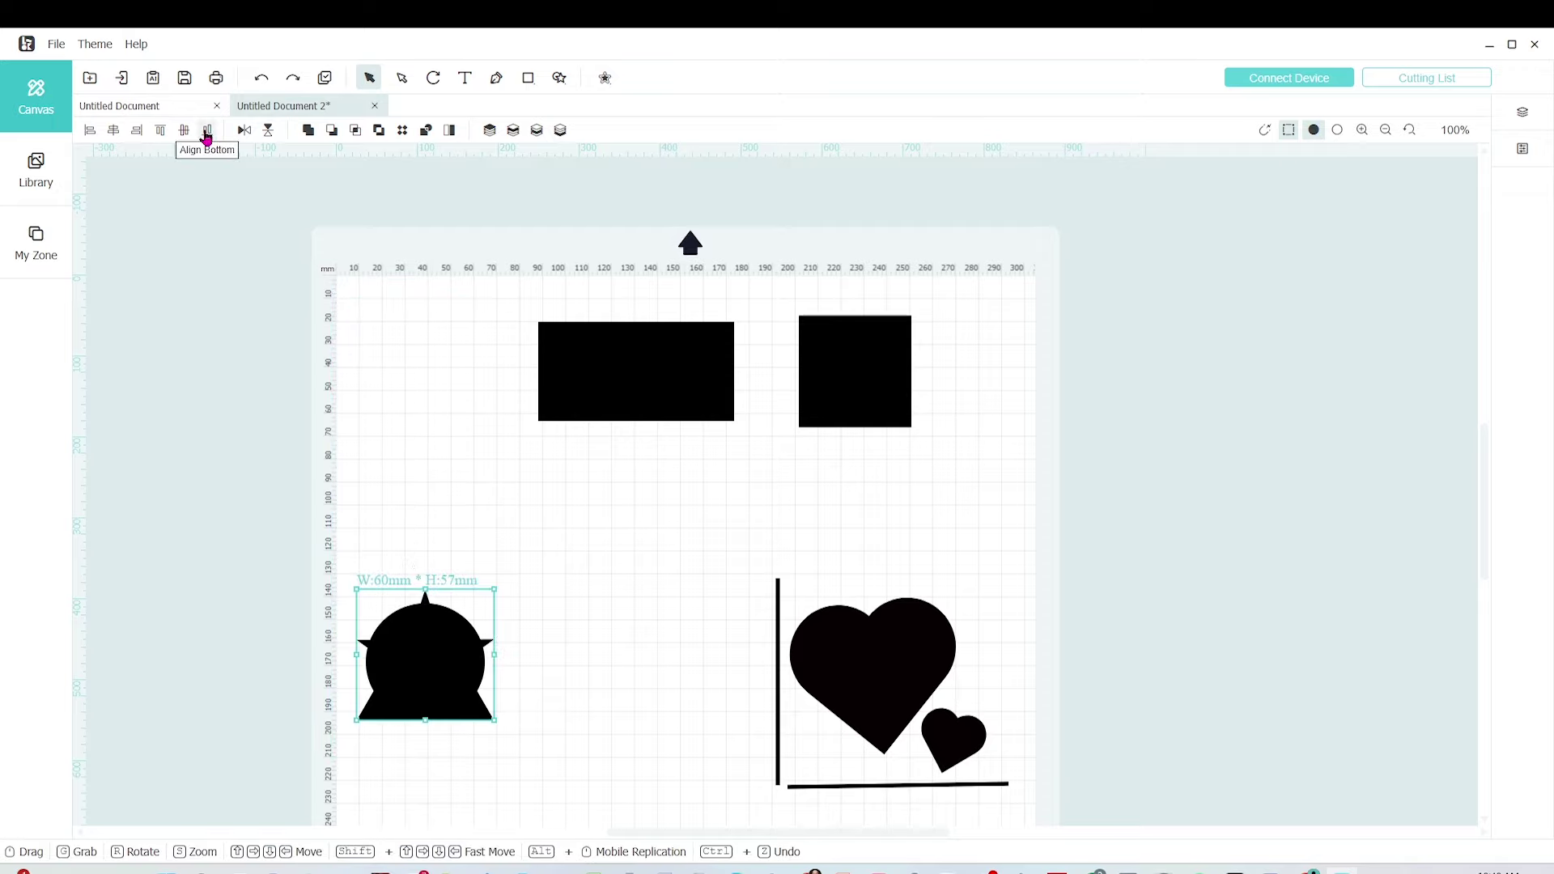
pyautogui.click(159, 132)
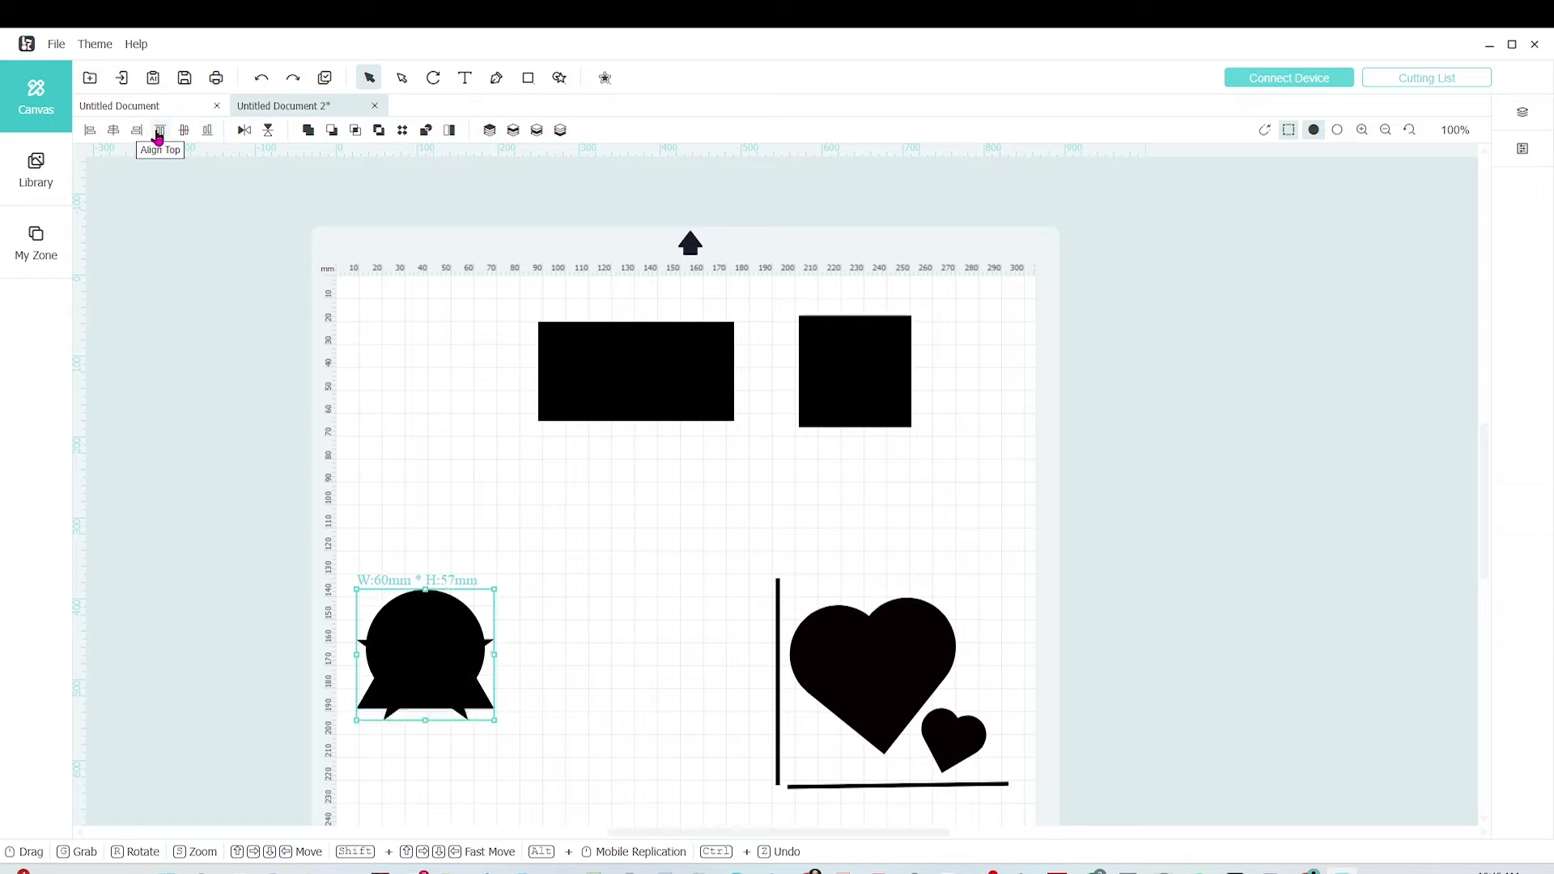
pyautogui.click(261, 81)
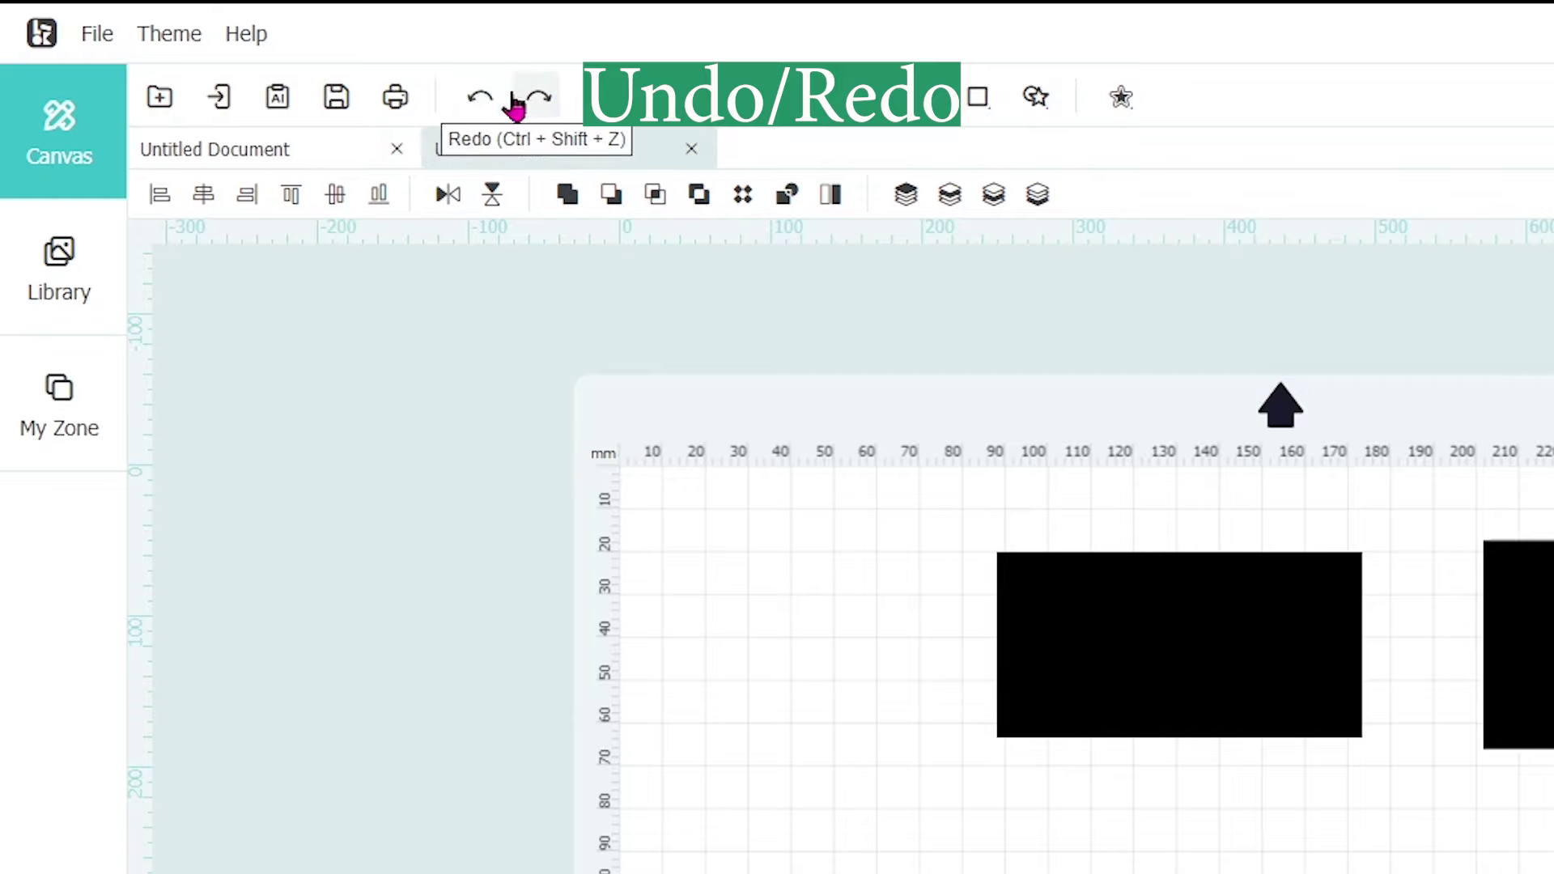
pyautogui.click(477, 102)
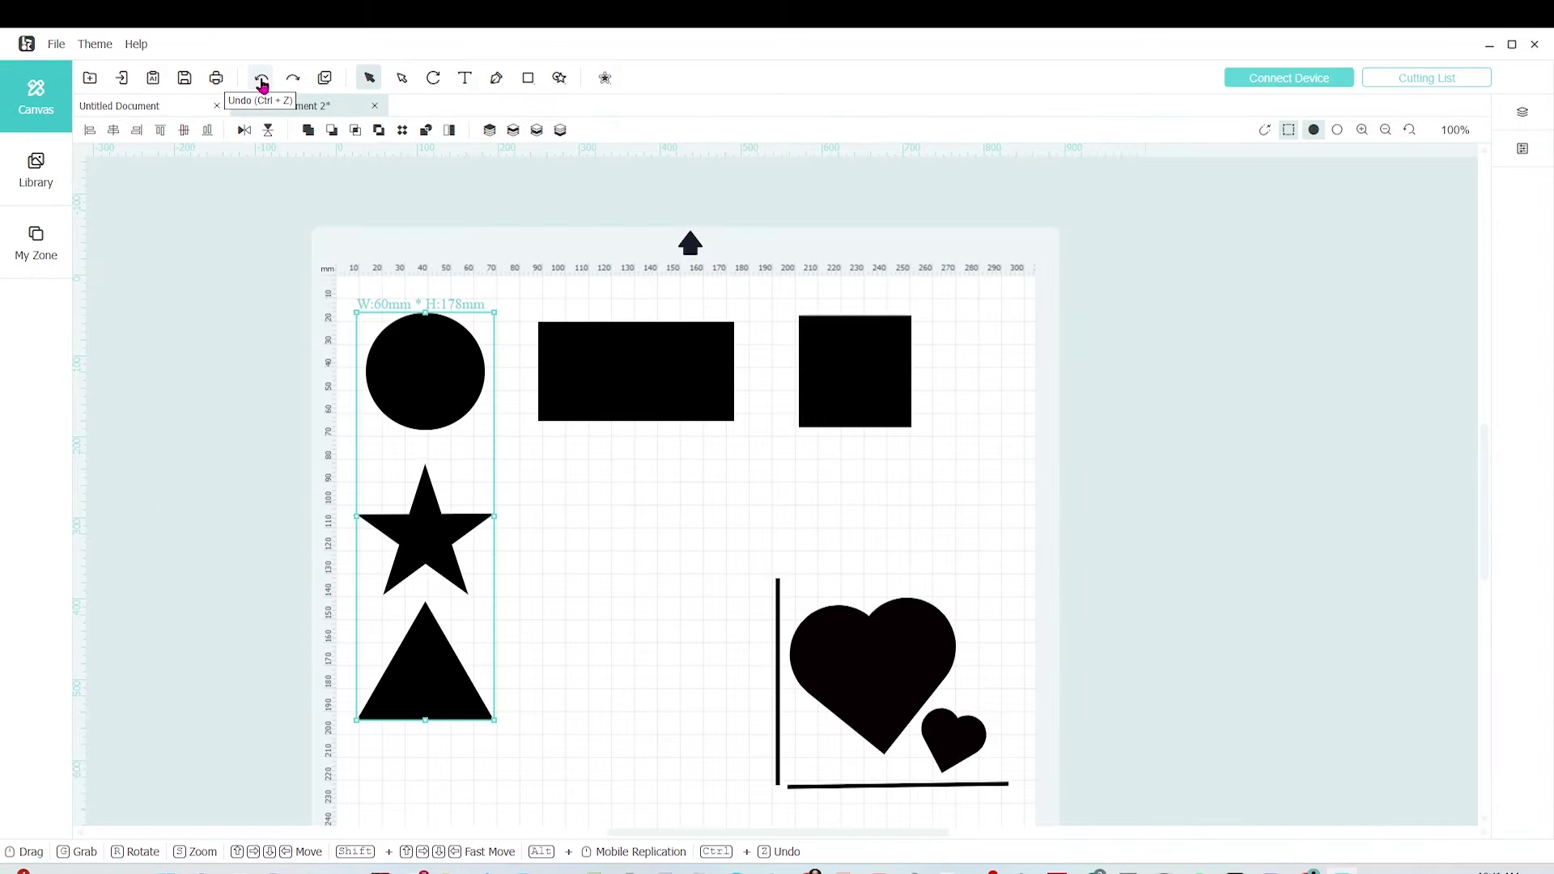
# Redo the bottom alignment of the circle, star and triangle, and undo it again.
pyautogui.click(293, 82)
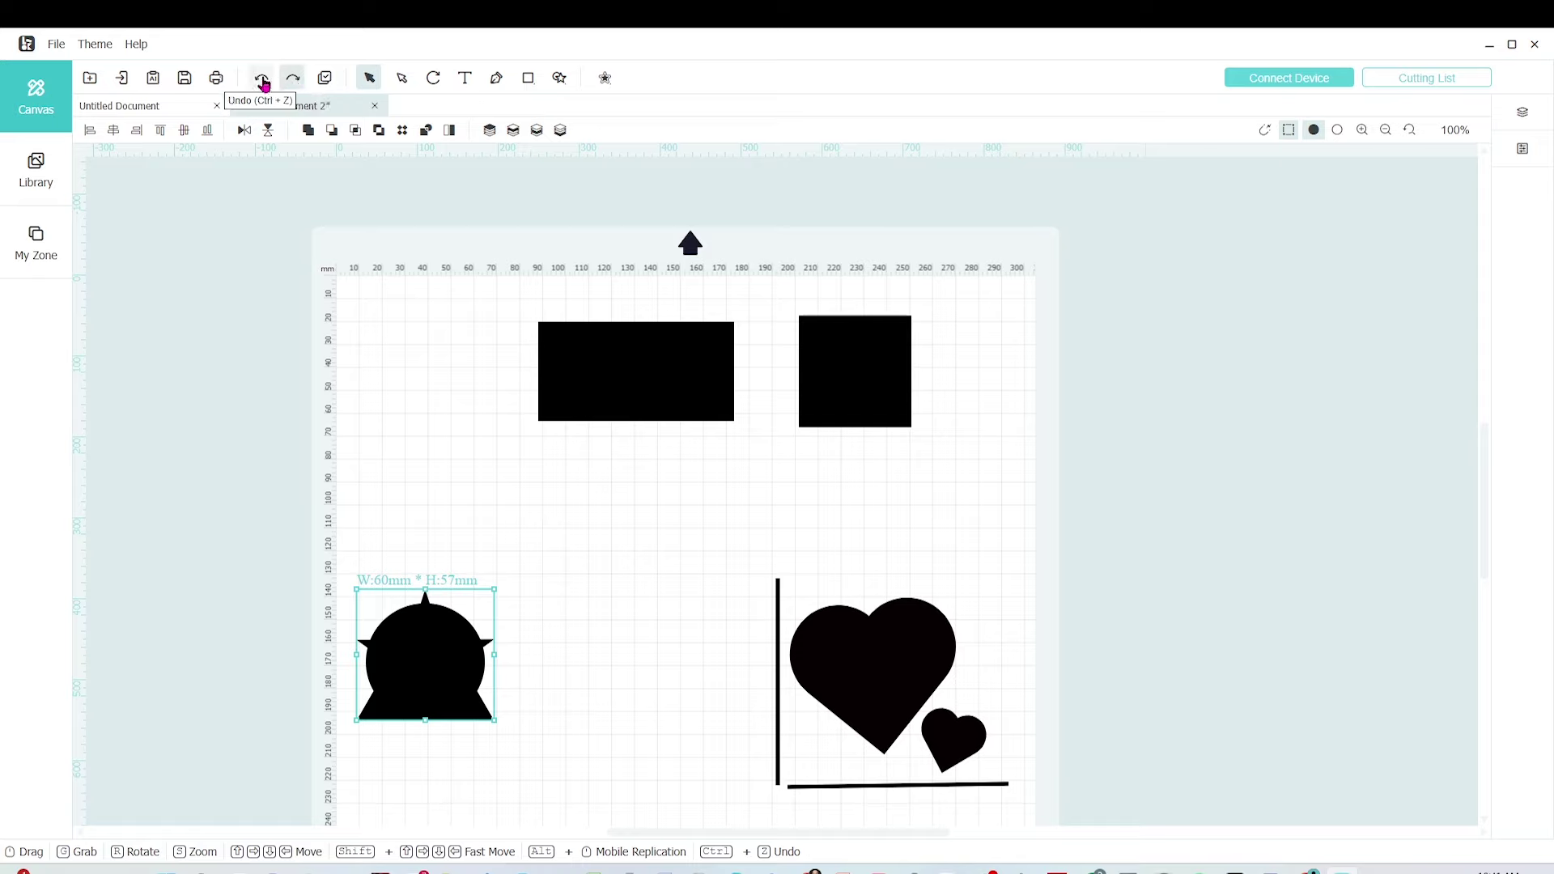
pyautogui.click(261, 78)
pyautogui.click(596, 538)
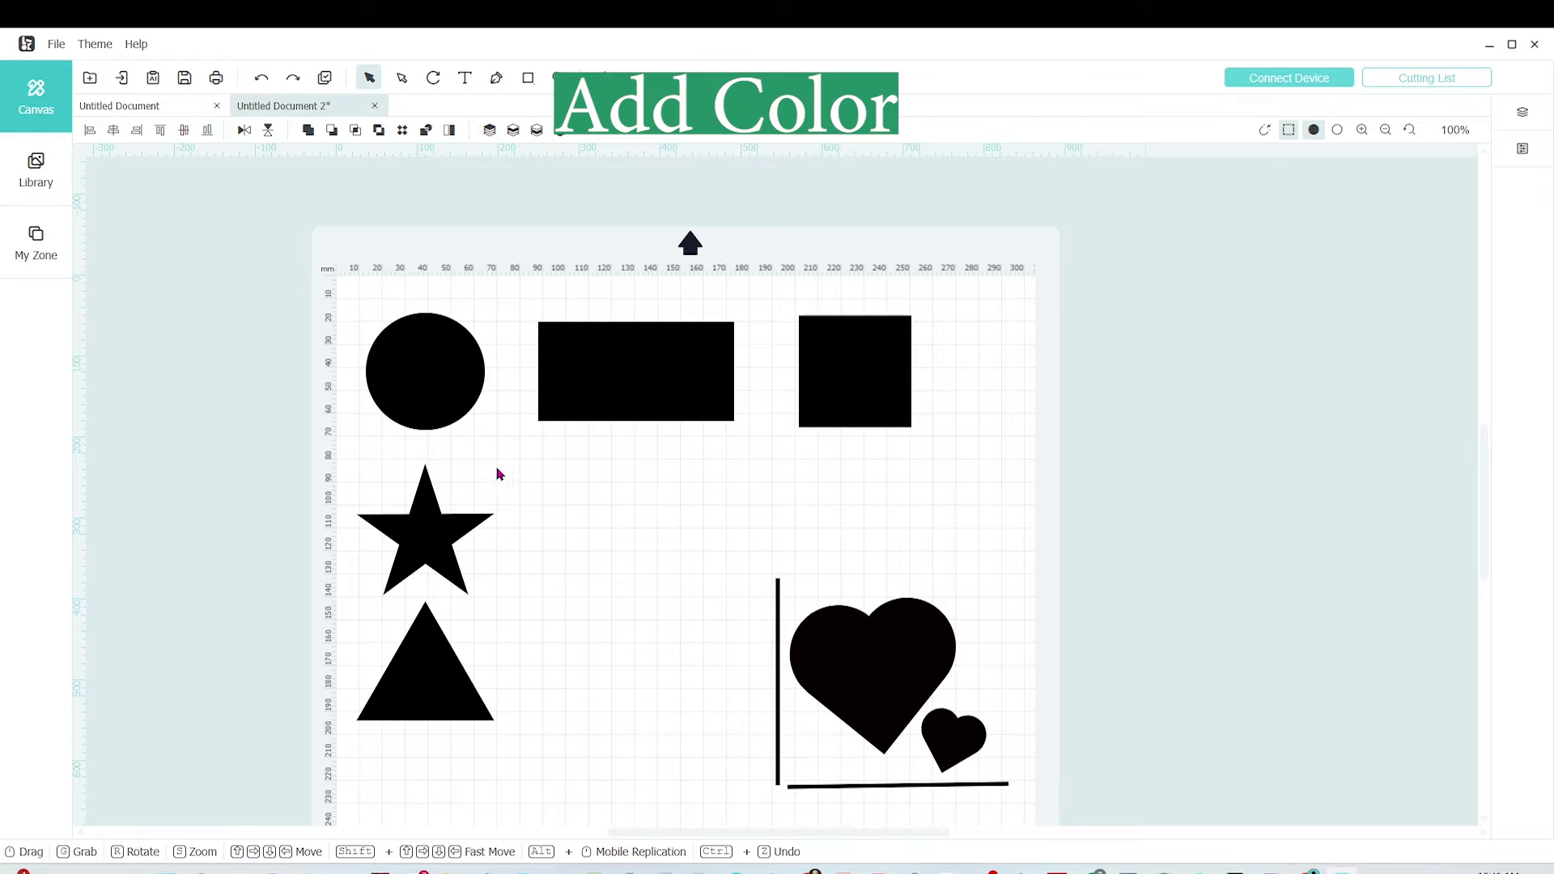
# Change the large heart's fill to a deep magenta pink.
pyautogui.click(858, 647)
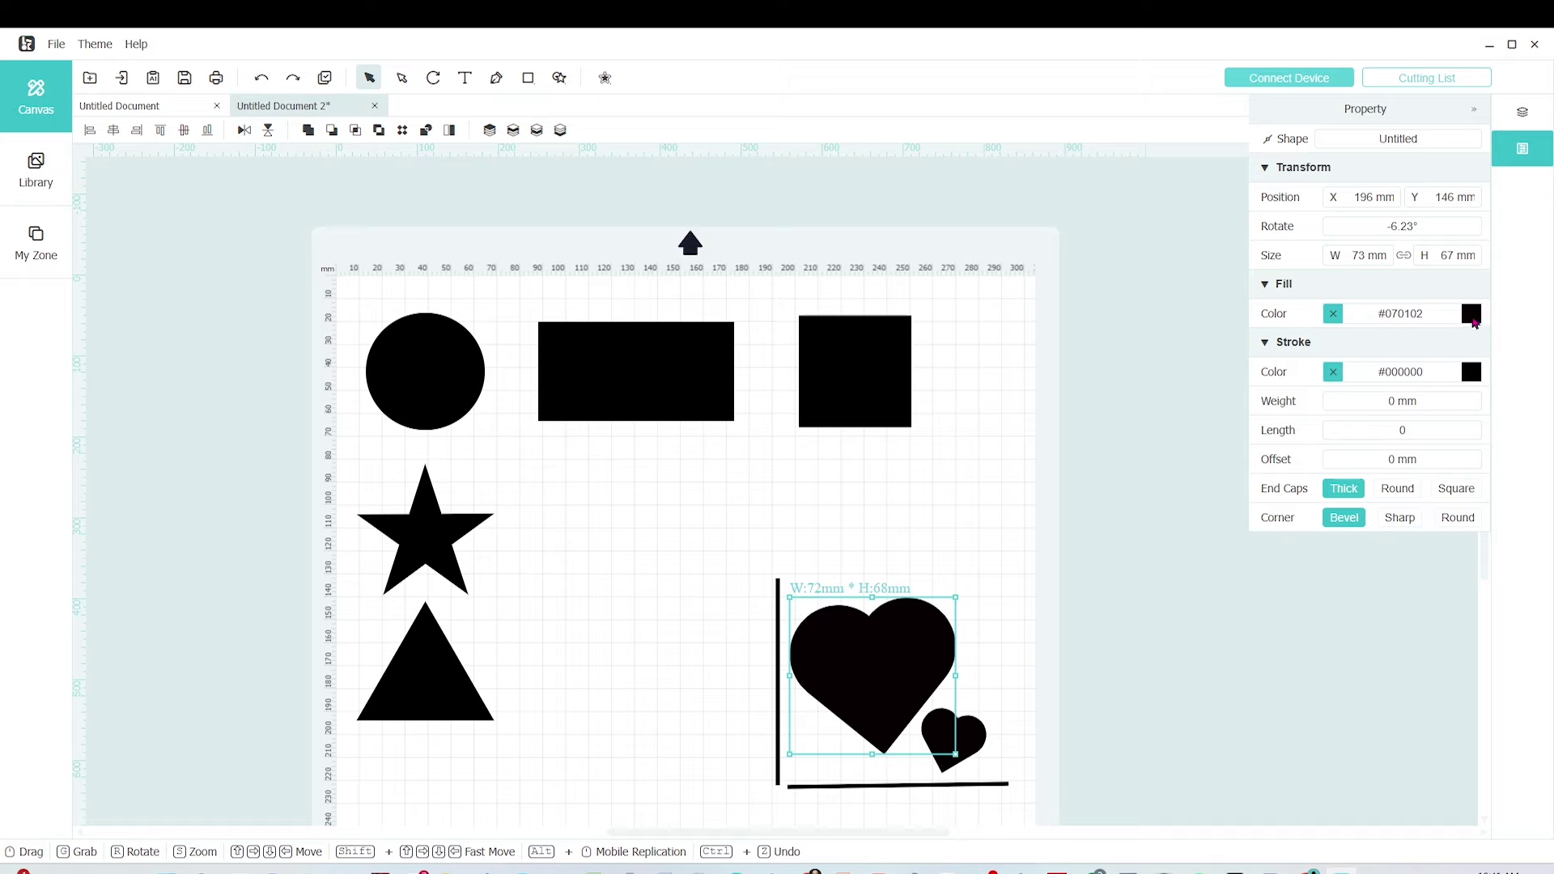
pyautogui.click(1471, 313)
pyautogui.click(1400, 366)
pyautogui.moveTo(1514, 360)
pyautogui.mouseDown()
pyautogui.moveTo(1513, 342)
pyautogui.moveTo(1513, 370)
pyautogui.mouseUp()
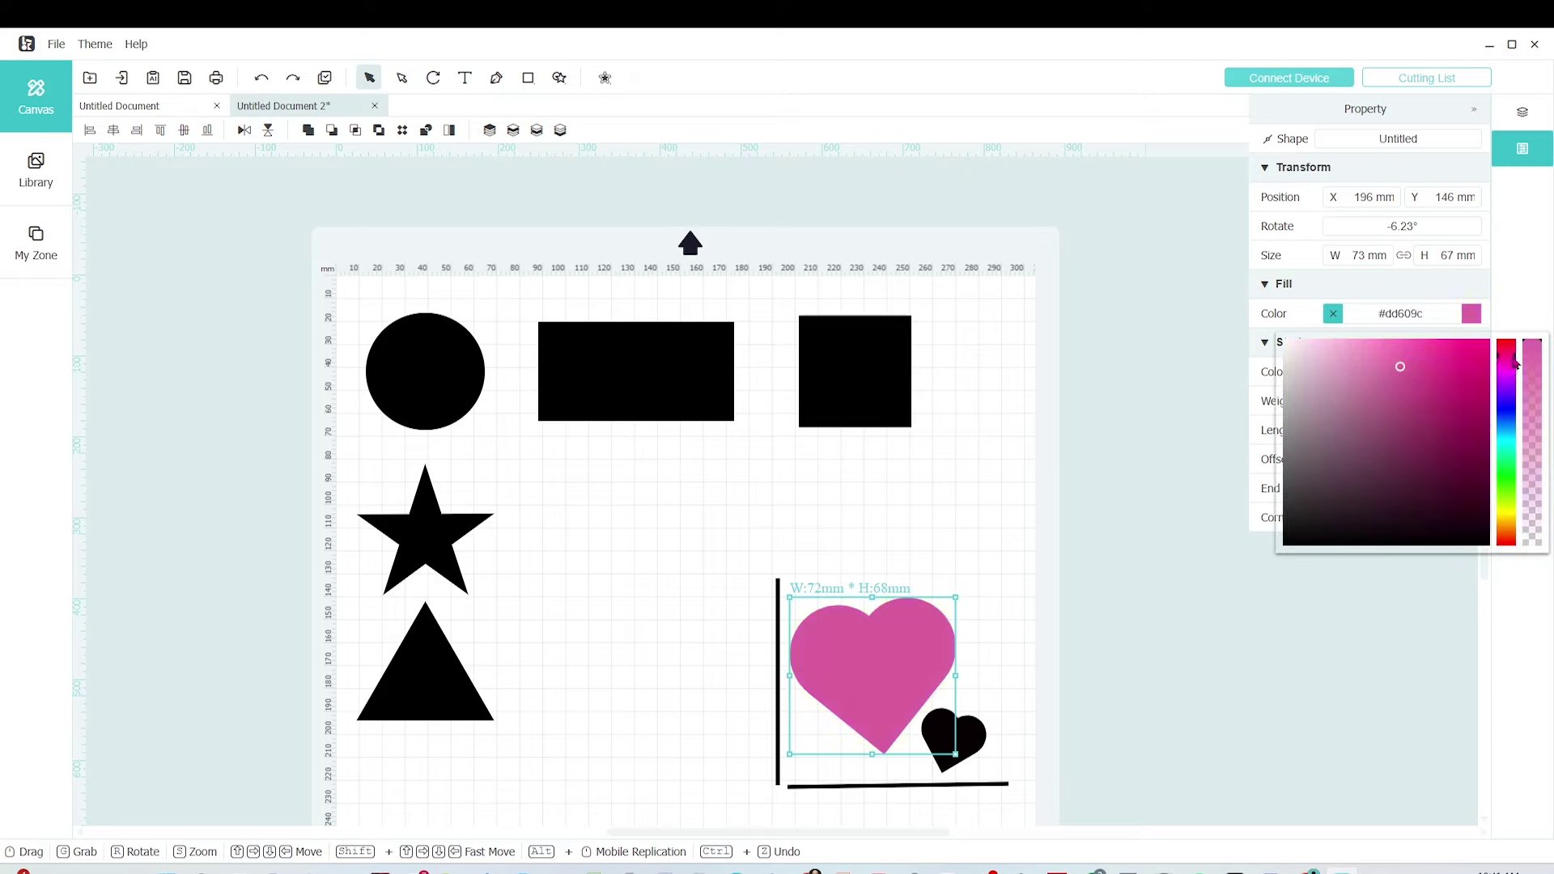
pyautogui.moveTo(1399, 366)
pyautogui.mouseDown()
pyautogui.moveTo(1370, 354)
pyautogui.moveTo(1432, 354)
pyautogui.moveTo(1429, 375)
pyautogui.mouseUp()
# Fill the small heart with light pink and move it to overlap the large heart's lower-right edge.
pyautogui.click(953, 738)
pyautogui.click(1473, 322)
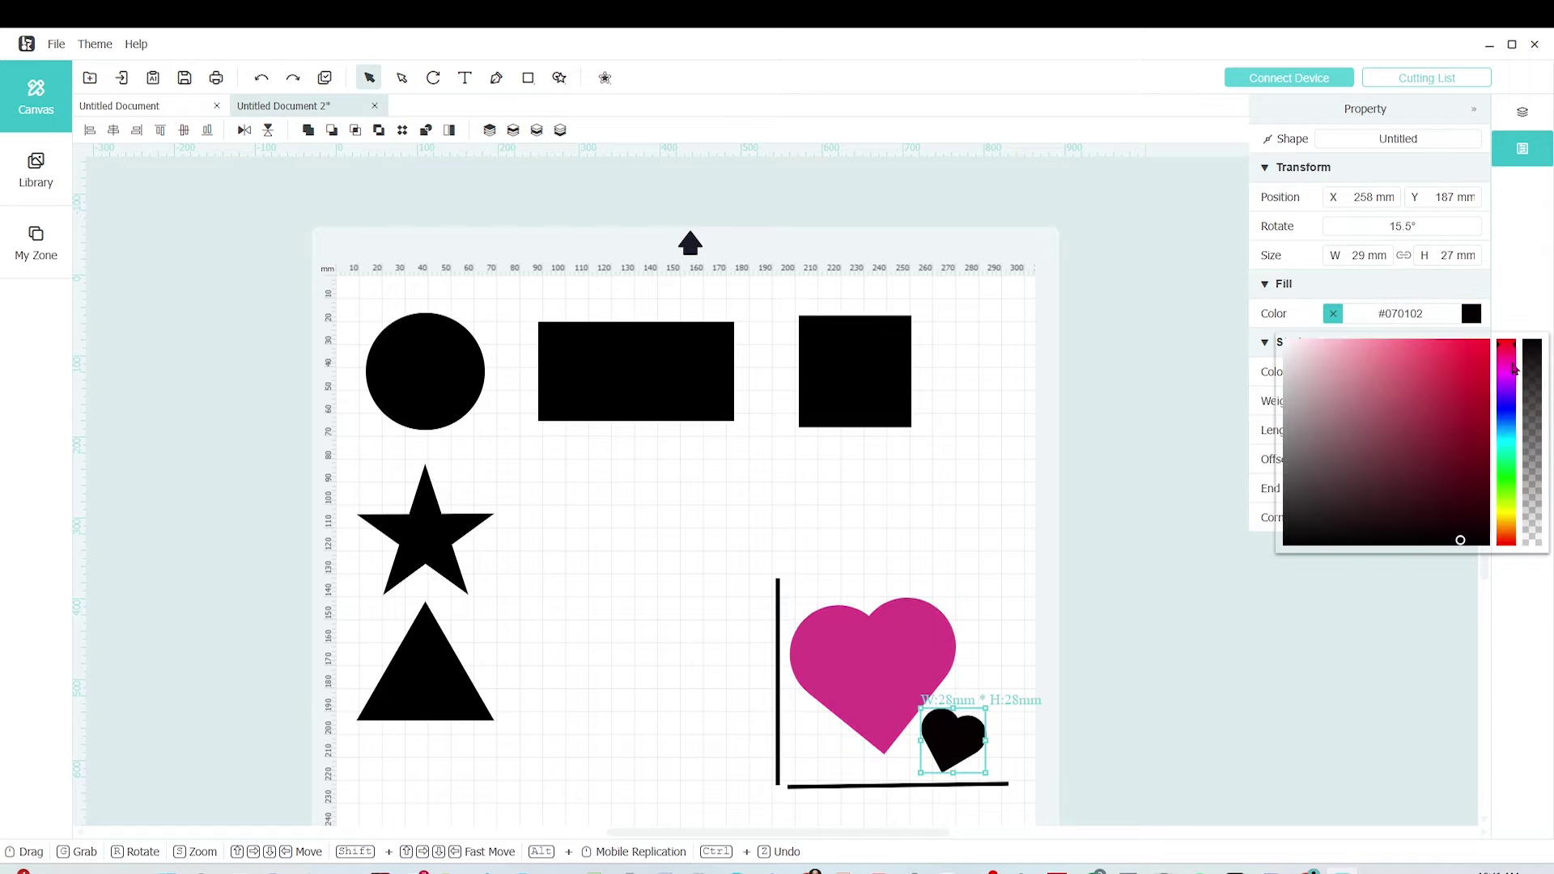
pyautogui.click(1352, 346)
pyautogui.moveTo(966, 746); pyautogui.dragTo(934, 727)
pyautogui.click(1037, 504)
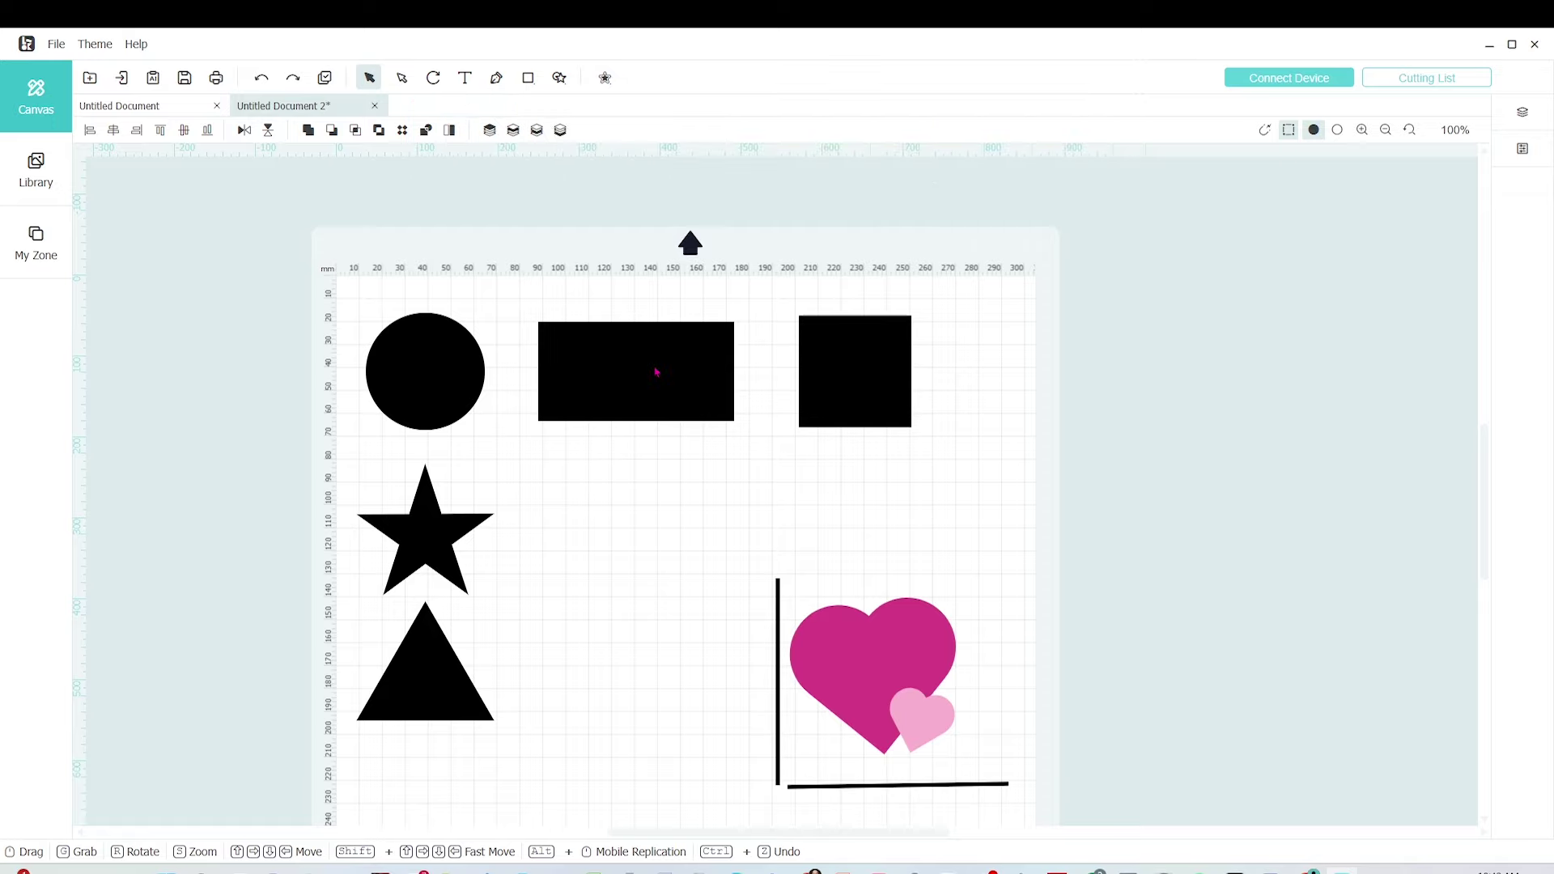
# Move the rectangle to about X 84 mm, Y 72 mm, and the star over its right end at about X 143 mm, Y 62 mm.
pyautogui.moveTo(652, 377); pyautogui.dragTo(644, 495)
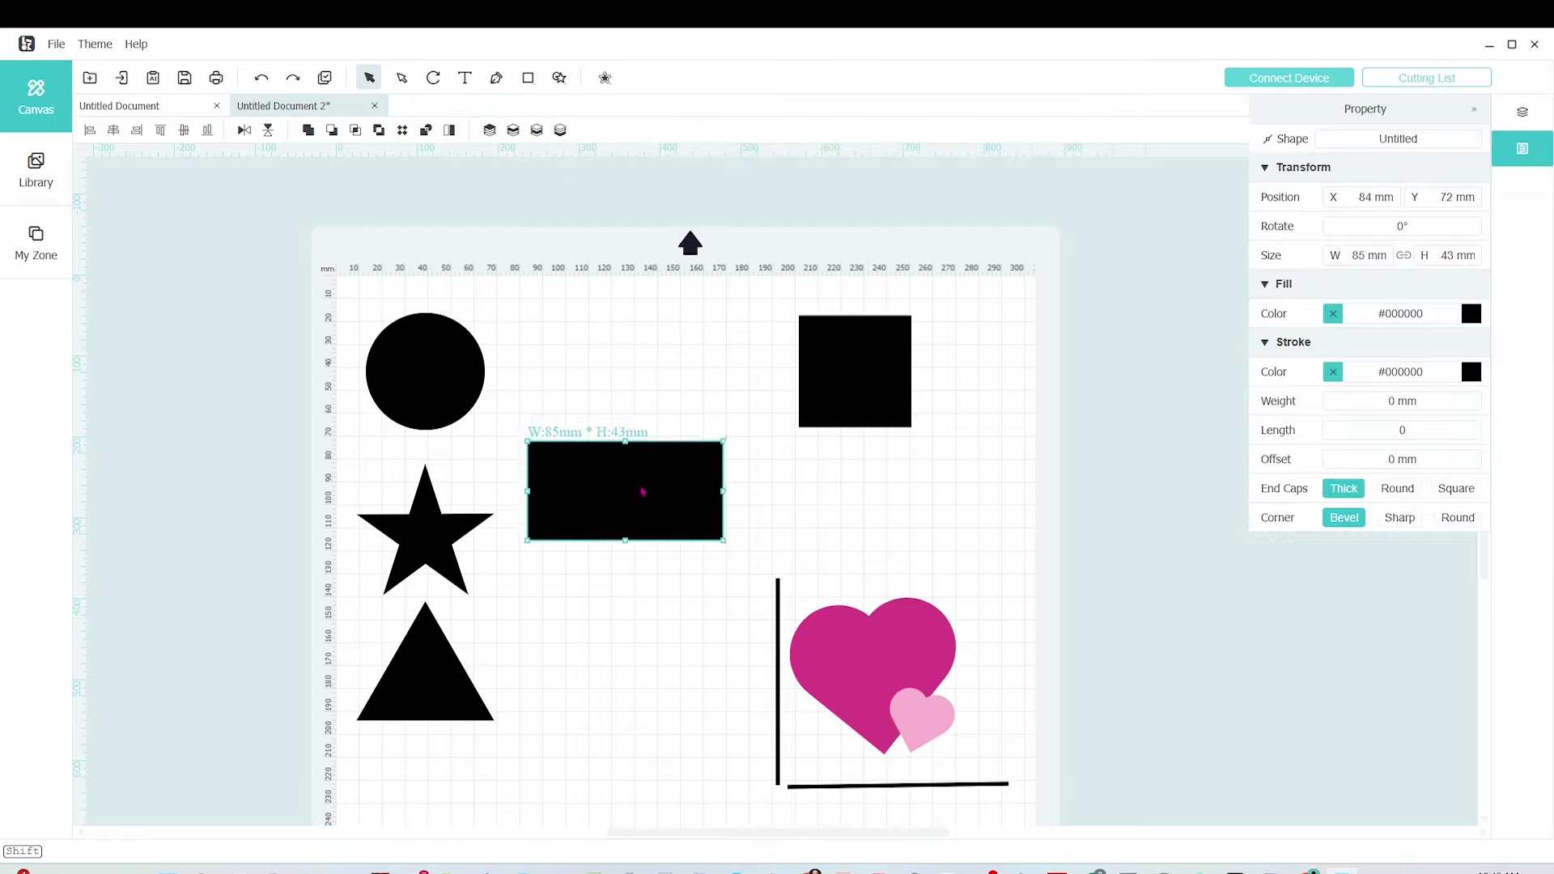
pyautogui.moveTo(394, 550); pyautogui.dragTo(725, 485)
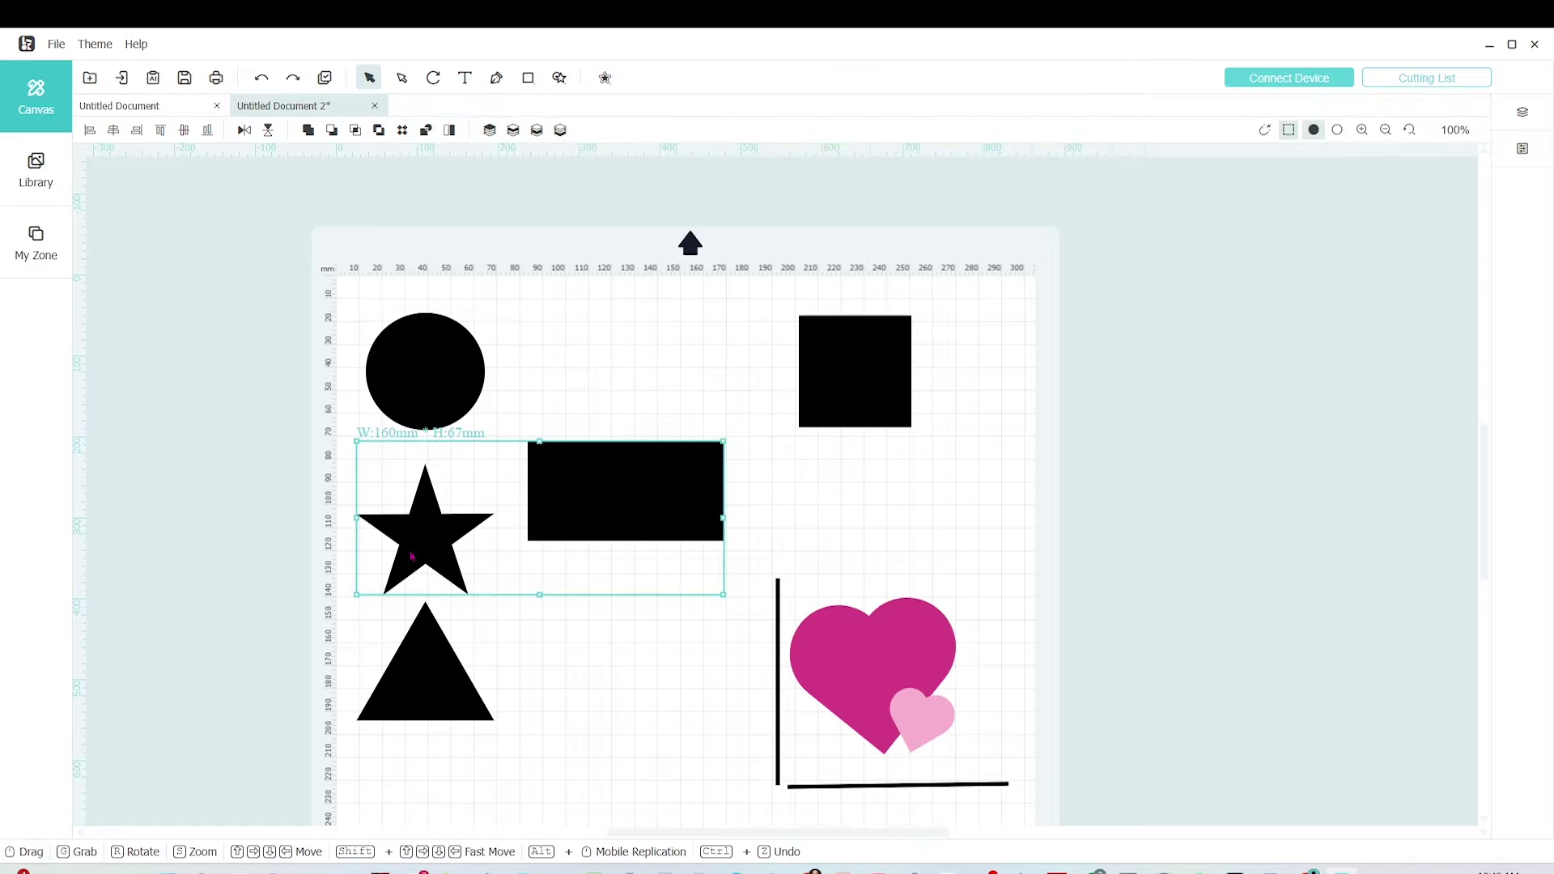
pyautogui.click(522, 611)
pyautogui.moveTo(422, 540); pyautogui.dragTo(729, 496)
# Fill the star with the light pink color #f4afaf.
pyautogui.click(1470, 315)
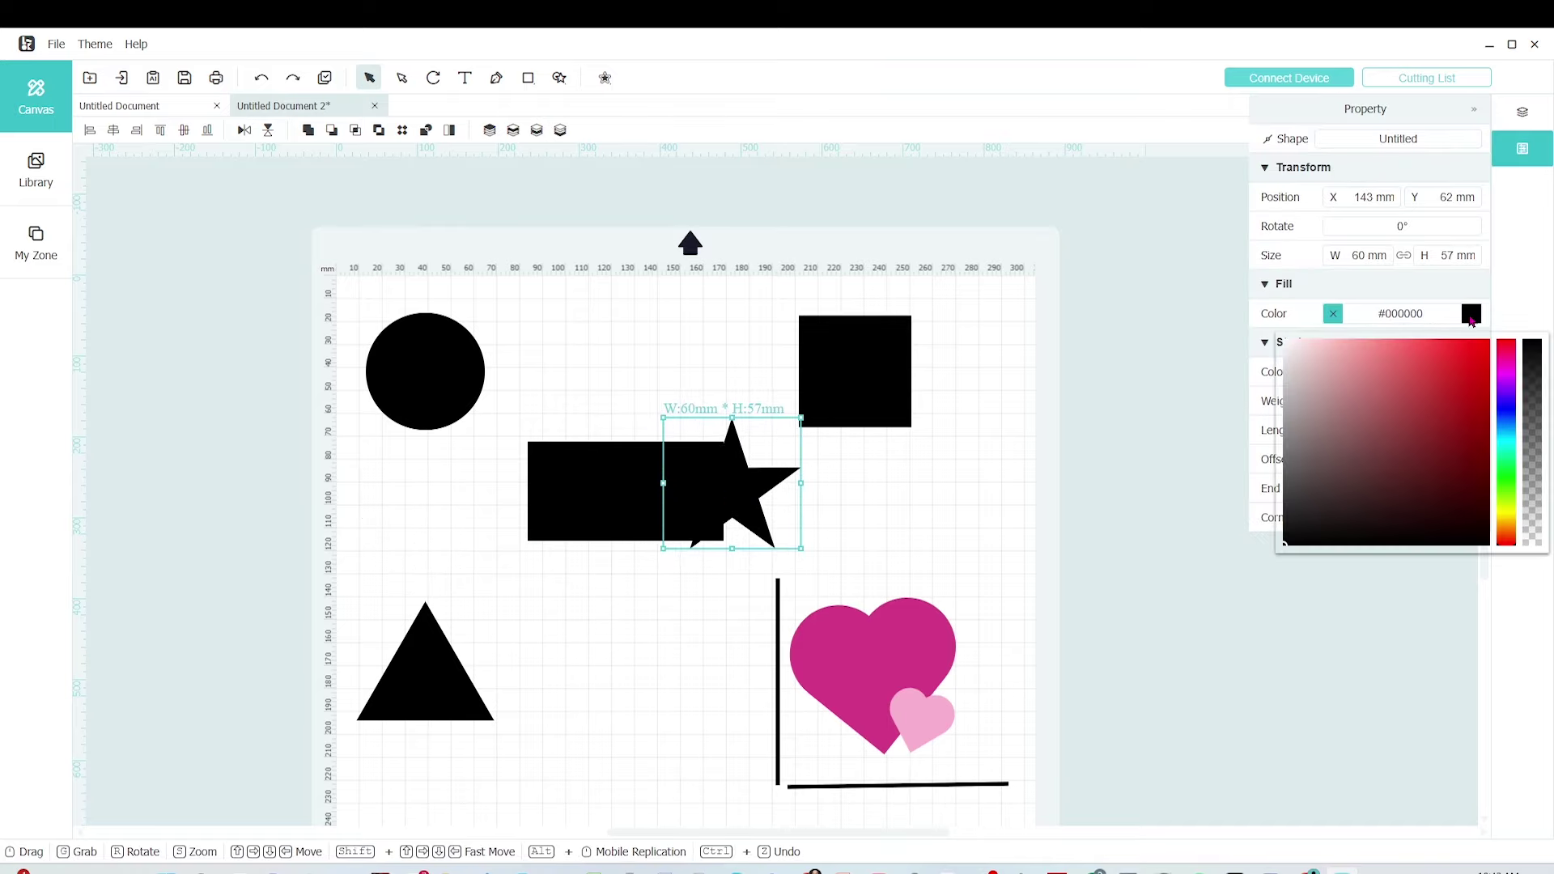
pyautogui.click(1353, 358)
pyautogui.click(1244, 371)
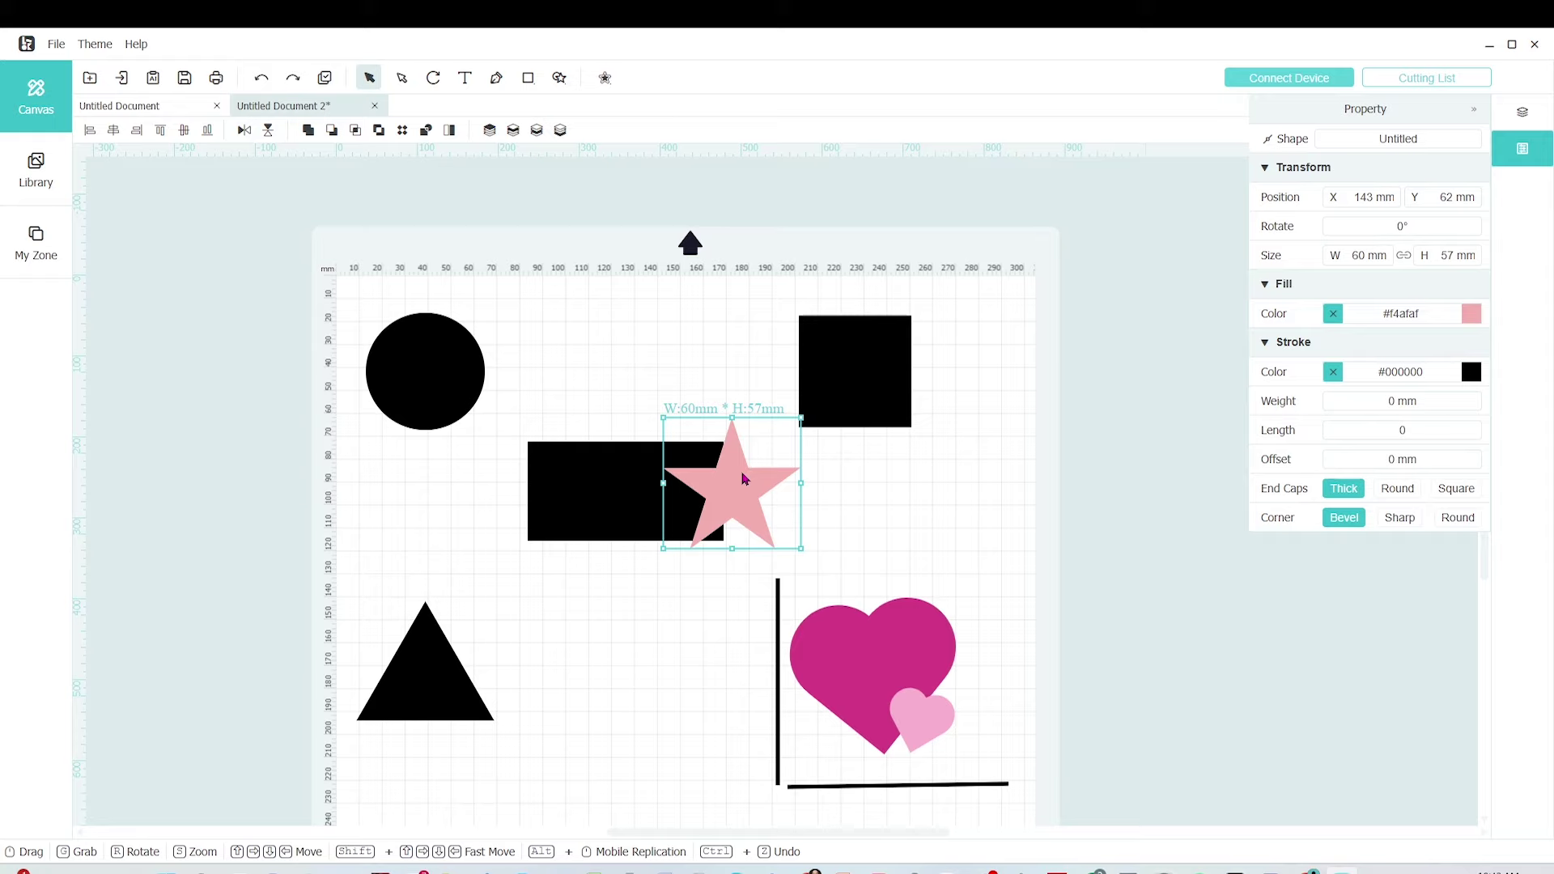
# Rotate the star so one tip points right and position it over the rectangle's right end.
pyautogui.moveTo(800, 417); pyautogui.dragTo(831, 442)
pyautogui.moveTo(757, 492); pyautogui.dragTo(764, 495)
pyautogui.click(681, 605)
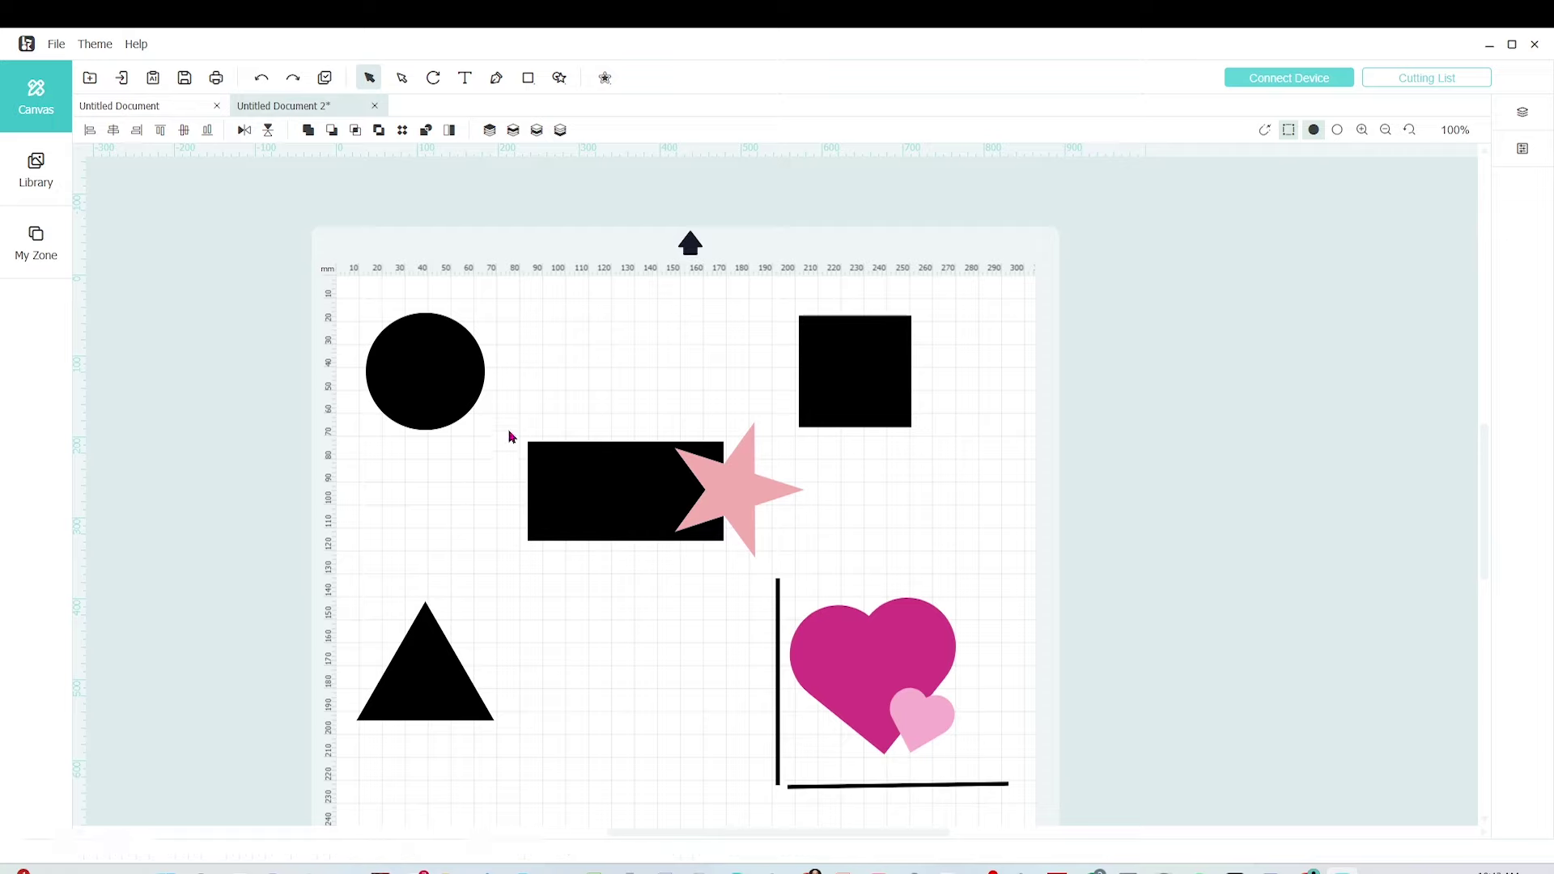
# Align the rectangle and the star on their vertical centers and unite them into one shape.
pyautogui.moveTo(507, 428); pyautogui.dragTo(800, 558)
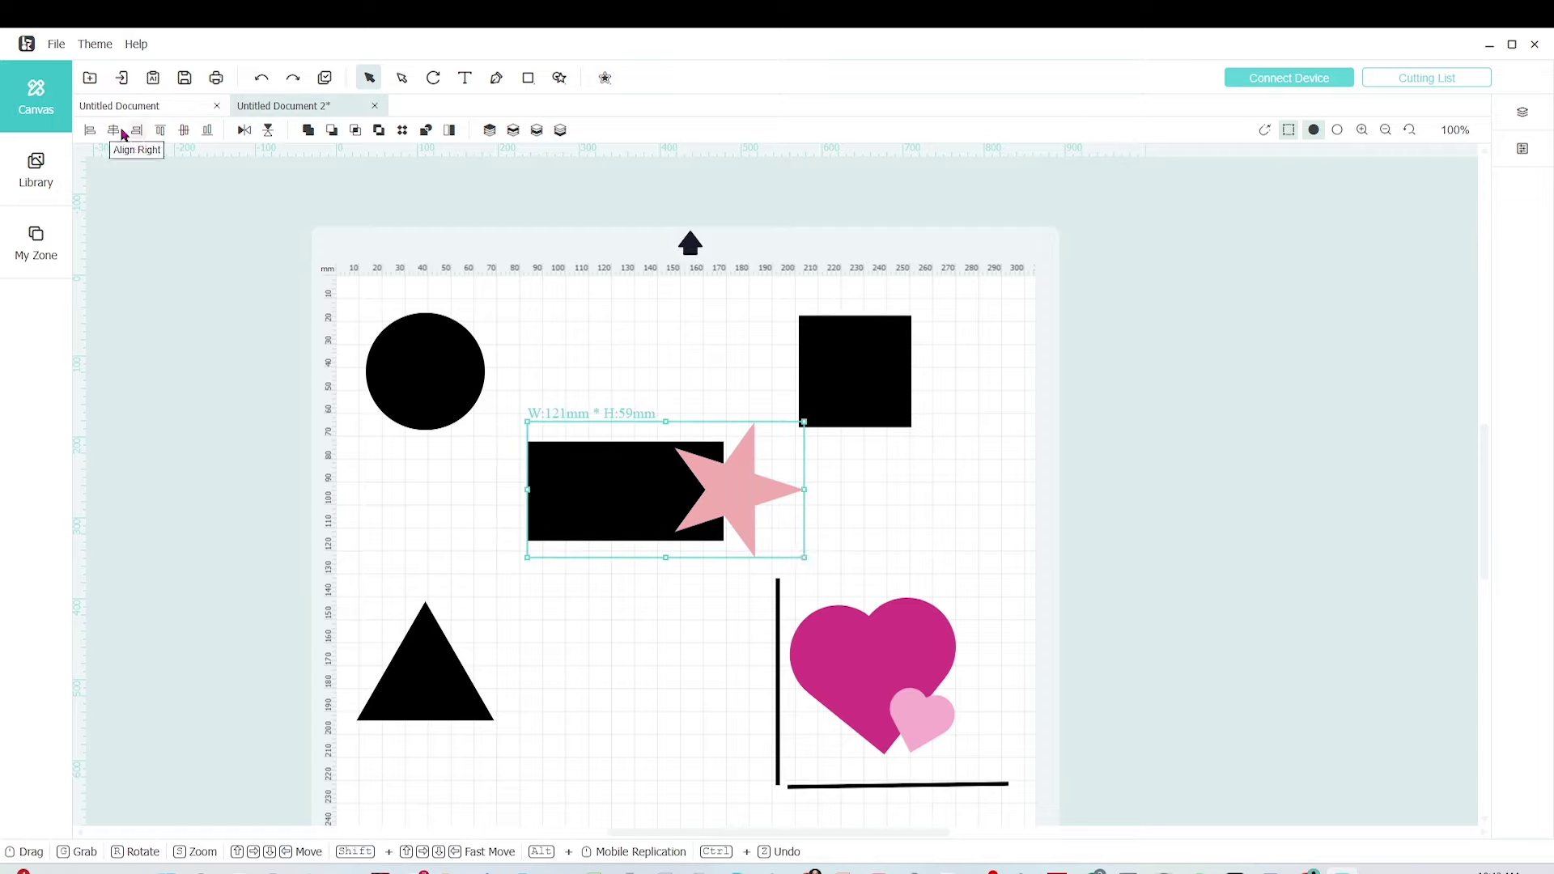
pyautogui.click(184, 132)
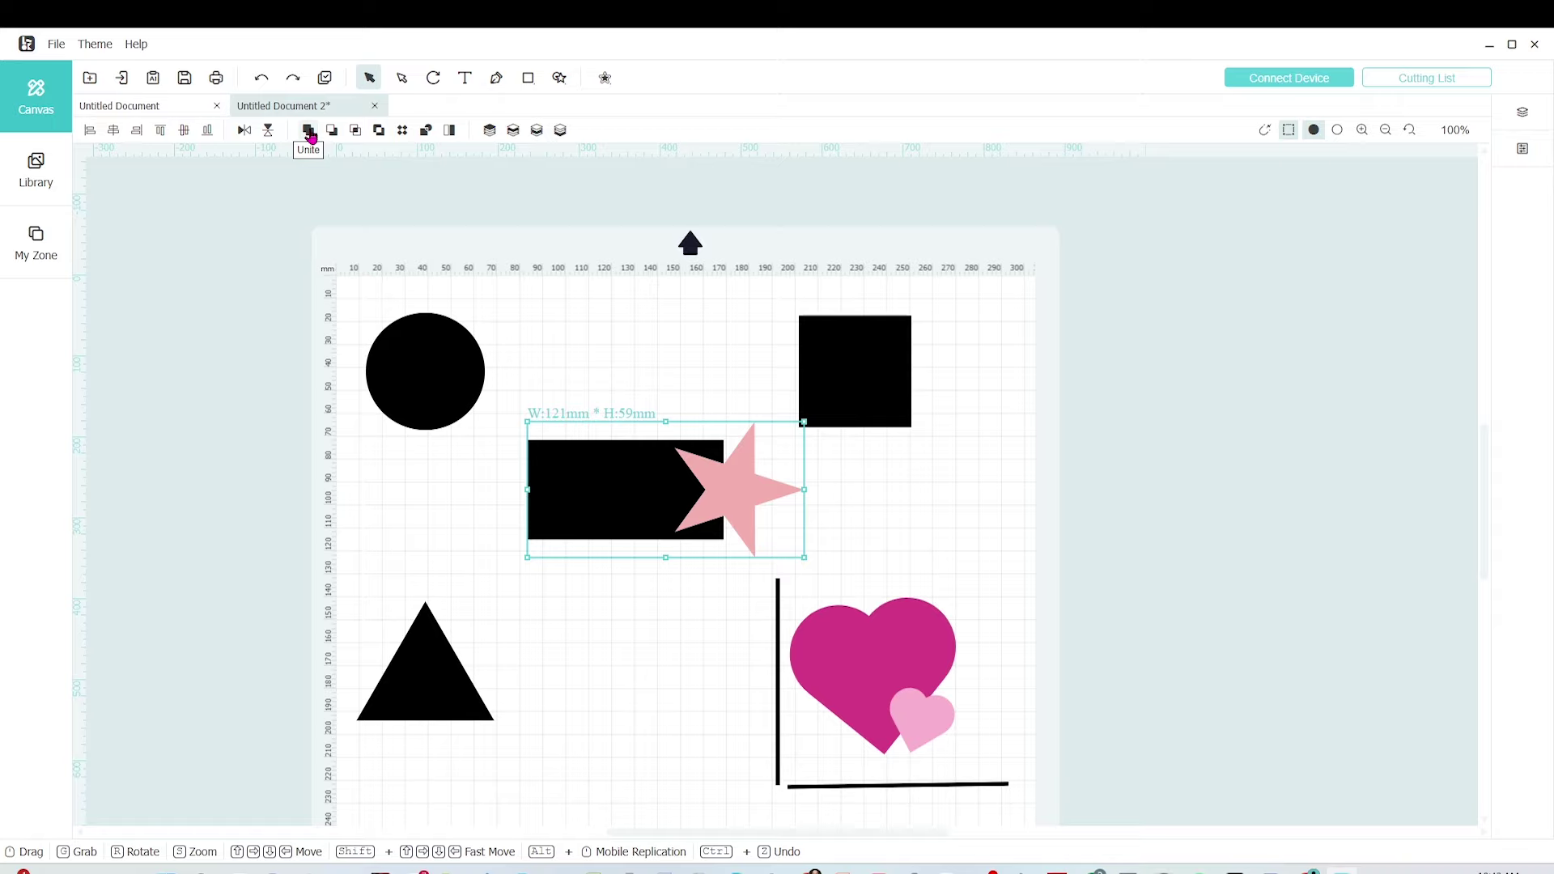
pyautogui.click(308, 130)
# Move the united rectangle-star shape between the circle and the square and fill it with light pink #f9bfbf.
pyautogui.moveTo(654, 497)
pyautogui.mouseDown()
pyautogui.moveTo(610, 531)
pyautogui.moveTo(627, 488)
pyautogui.mouseUp()
pyautogui.moveTo(585, 414); pyautogui.dragTo(614, 367)
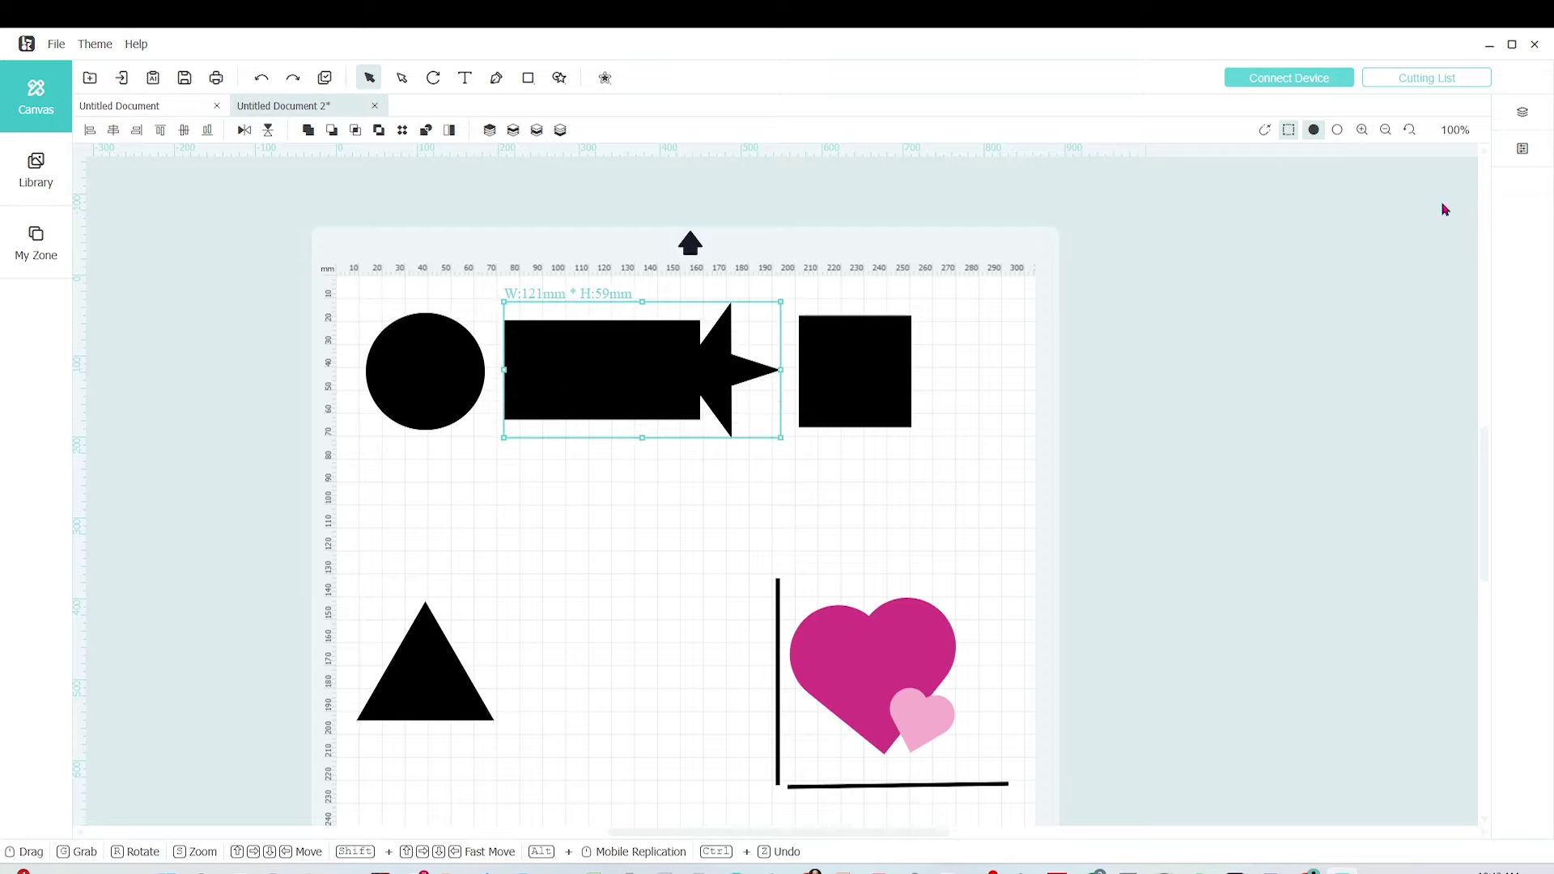
pyautogui.click(1520, 152)
pyautogui.click(1470, 315)
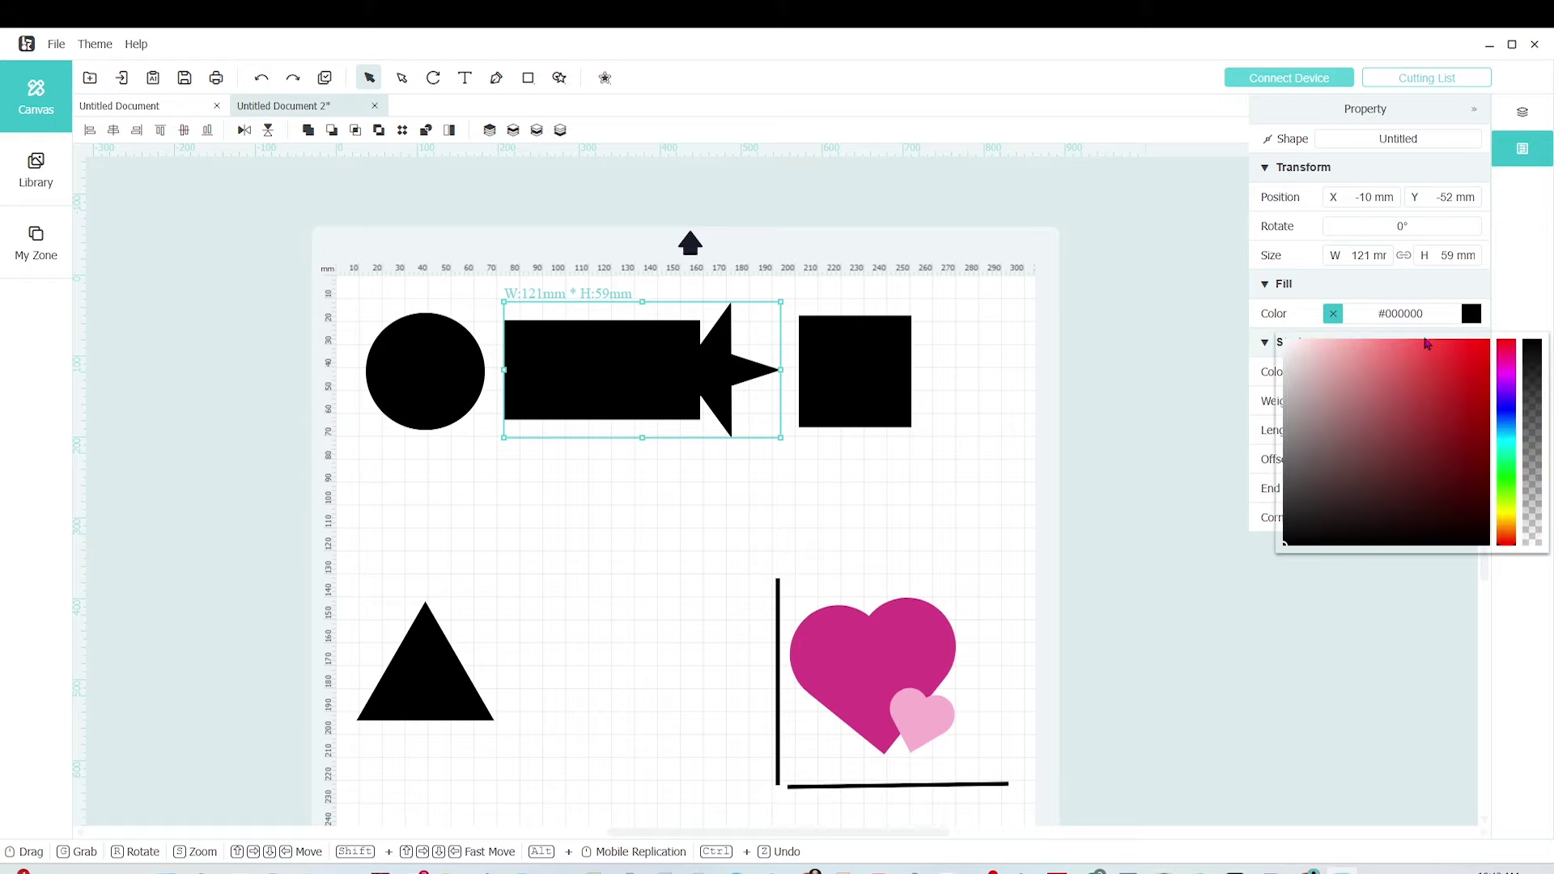
pyautogui.click(1334, 346)
pyautogui.moveTo(624, 393); pyautogui.dragTo(622, 401)
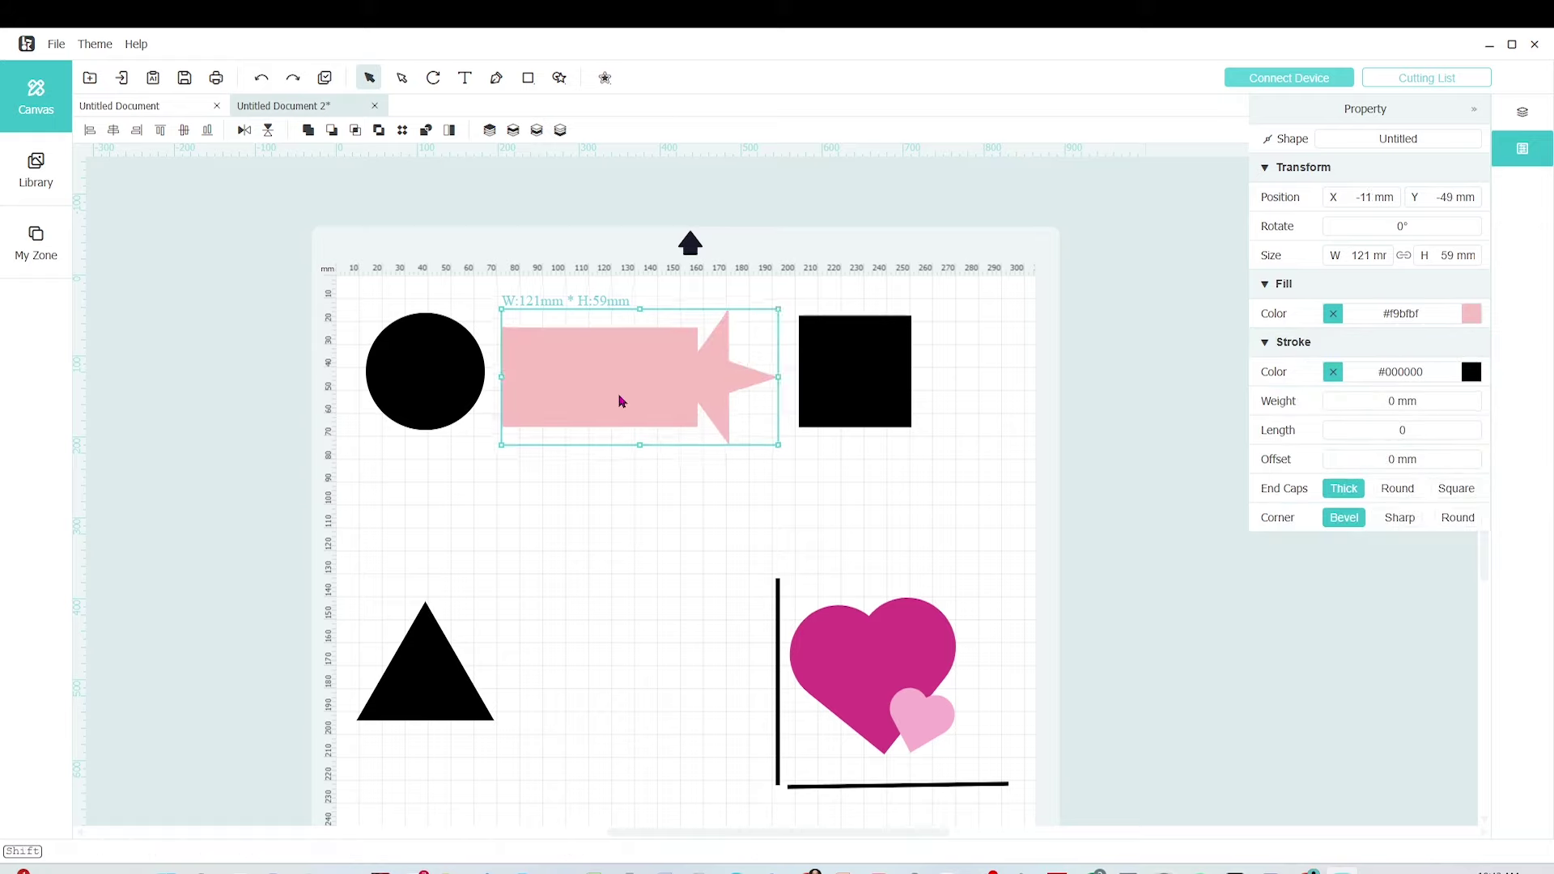
pyautogui.click(725, 487)
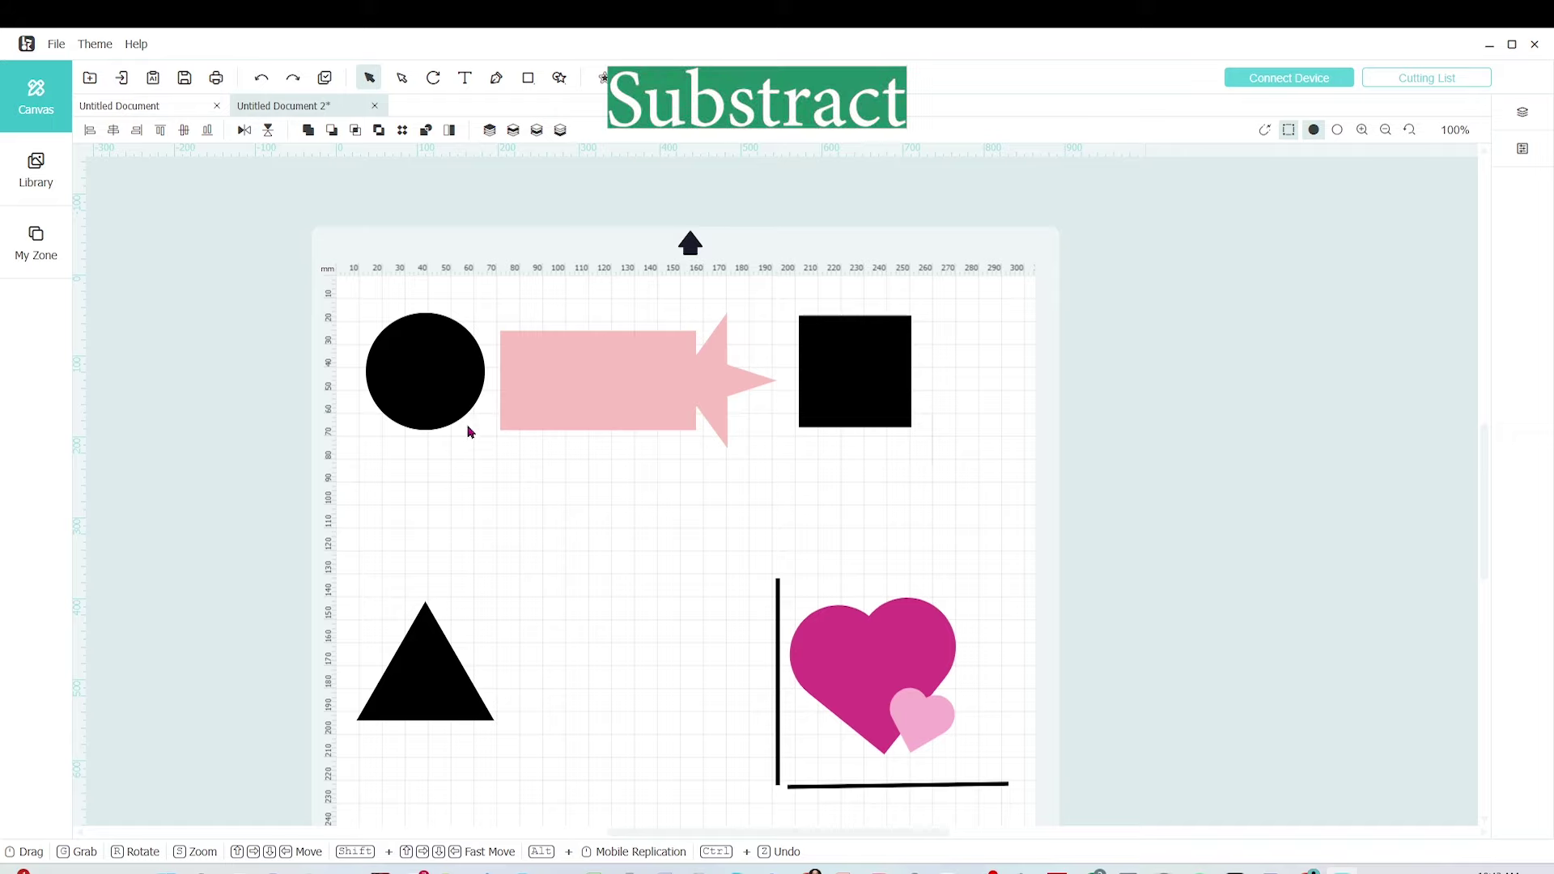
# Move the triangle to the mat's upper-left corner, and place the square and the light pink circle below it so they overlap.
pyautogui.moveTo(442, 373); pyautogui.dragTo(607, 648)
pyautogui.moveTo(420, 703); pyautogui.dragTo(409, 397)
pyautogui.moveTo(855, 371); pyautogui.dragTo(465, 594)
pyautogui.moveTo(631, 639); pyautogui.dragTo(569, 590)
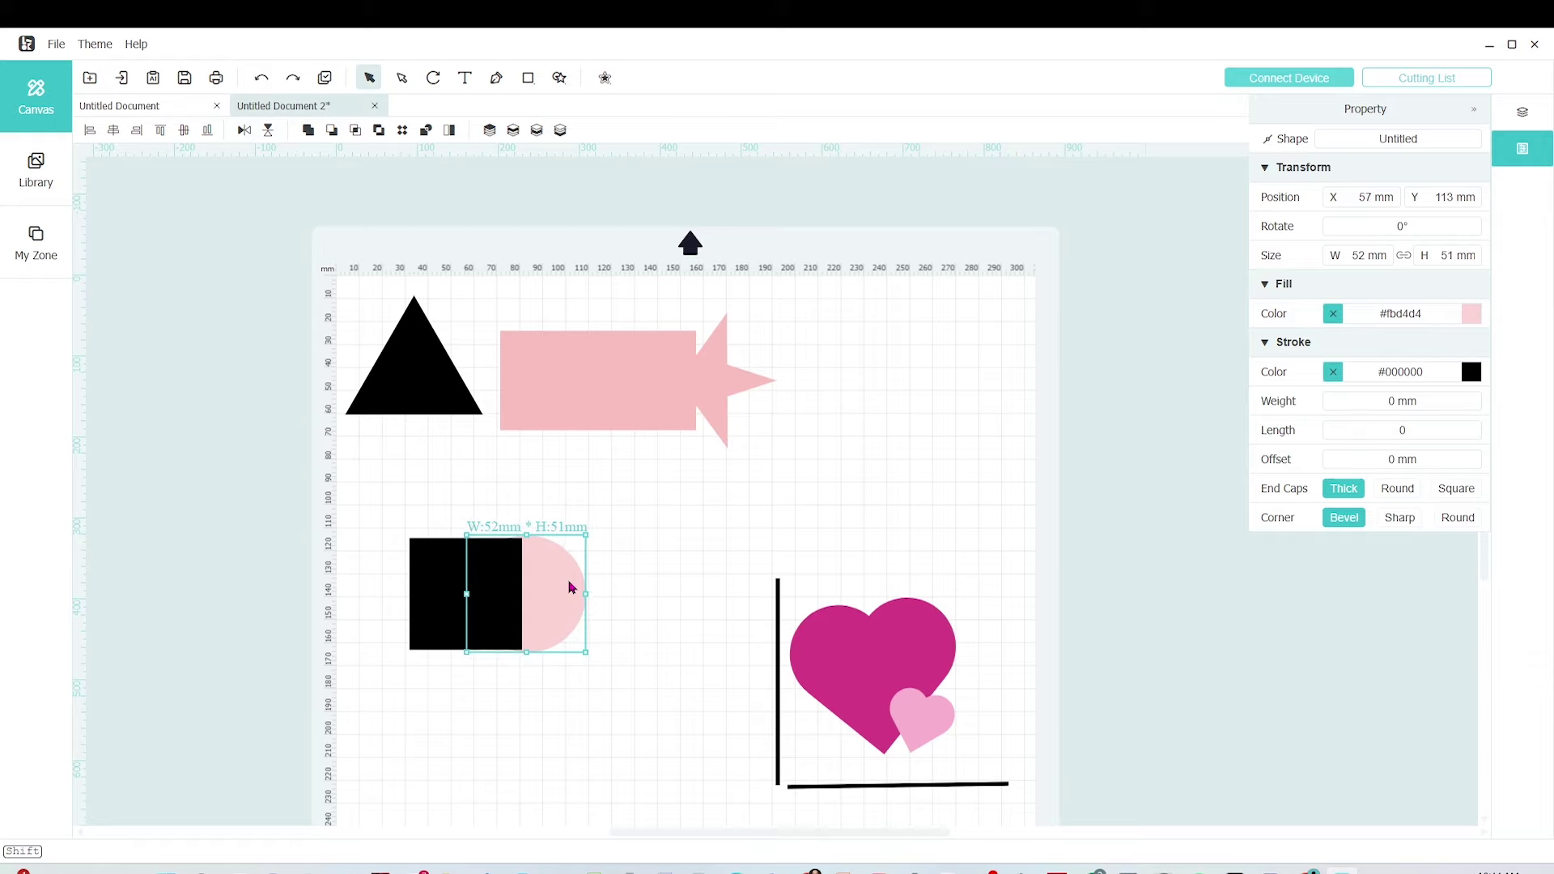
# Bring the light pink circle in front of the square and align both on their vertical centers.
pyautogui.click(451, 592)
pyautogui.click(611, 602)
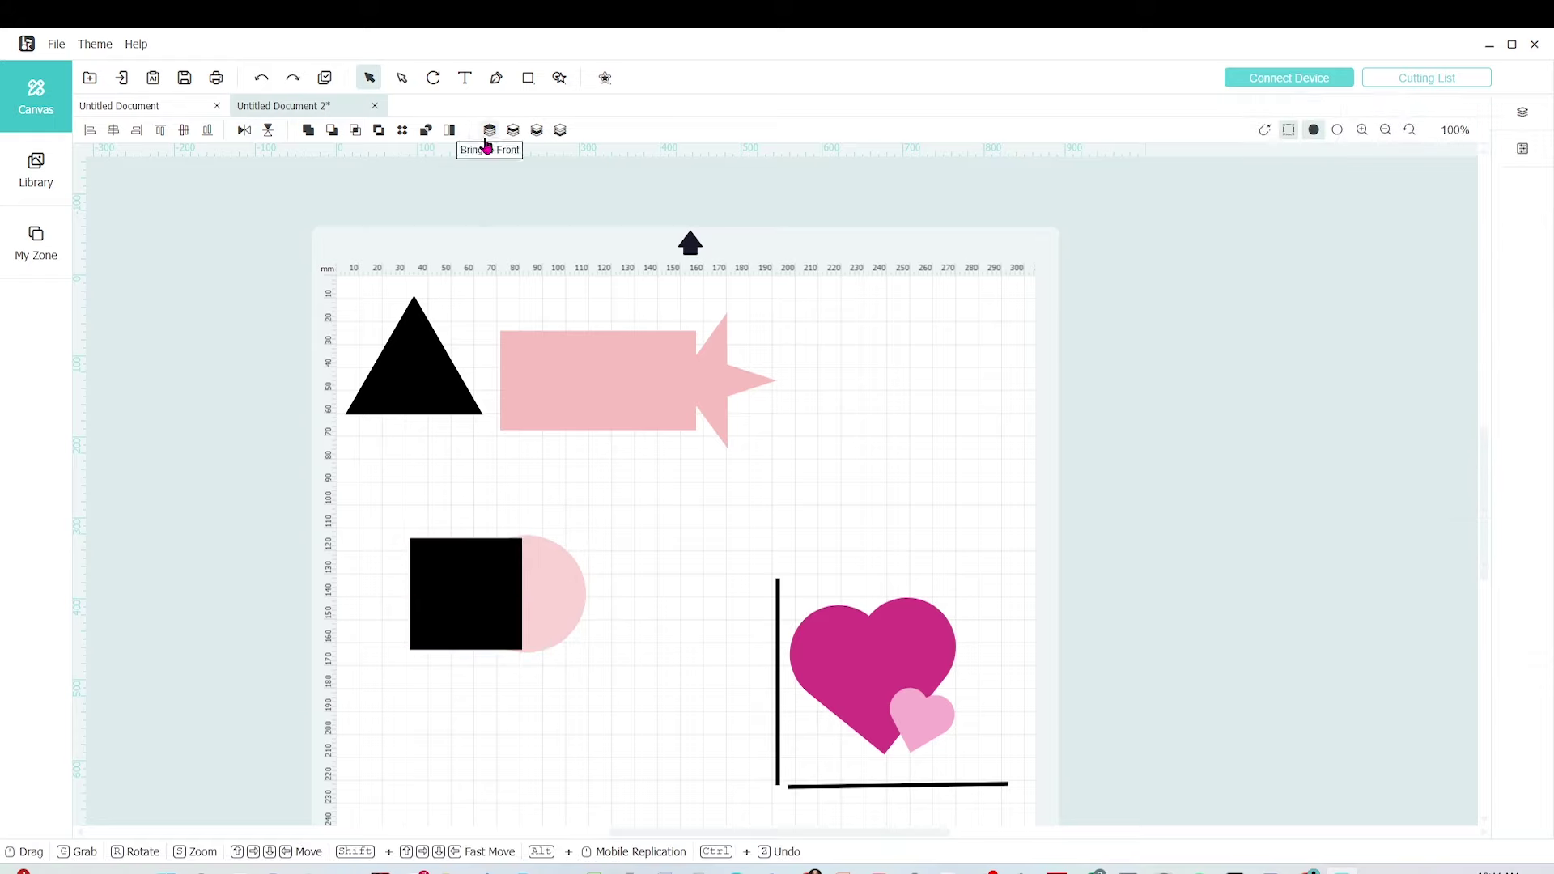
pyautogui.click(554, 593)
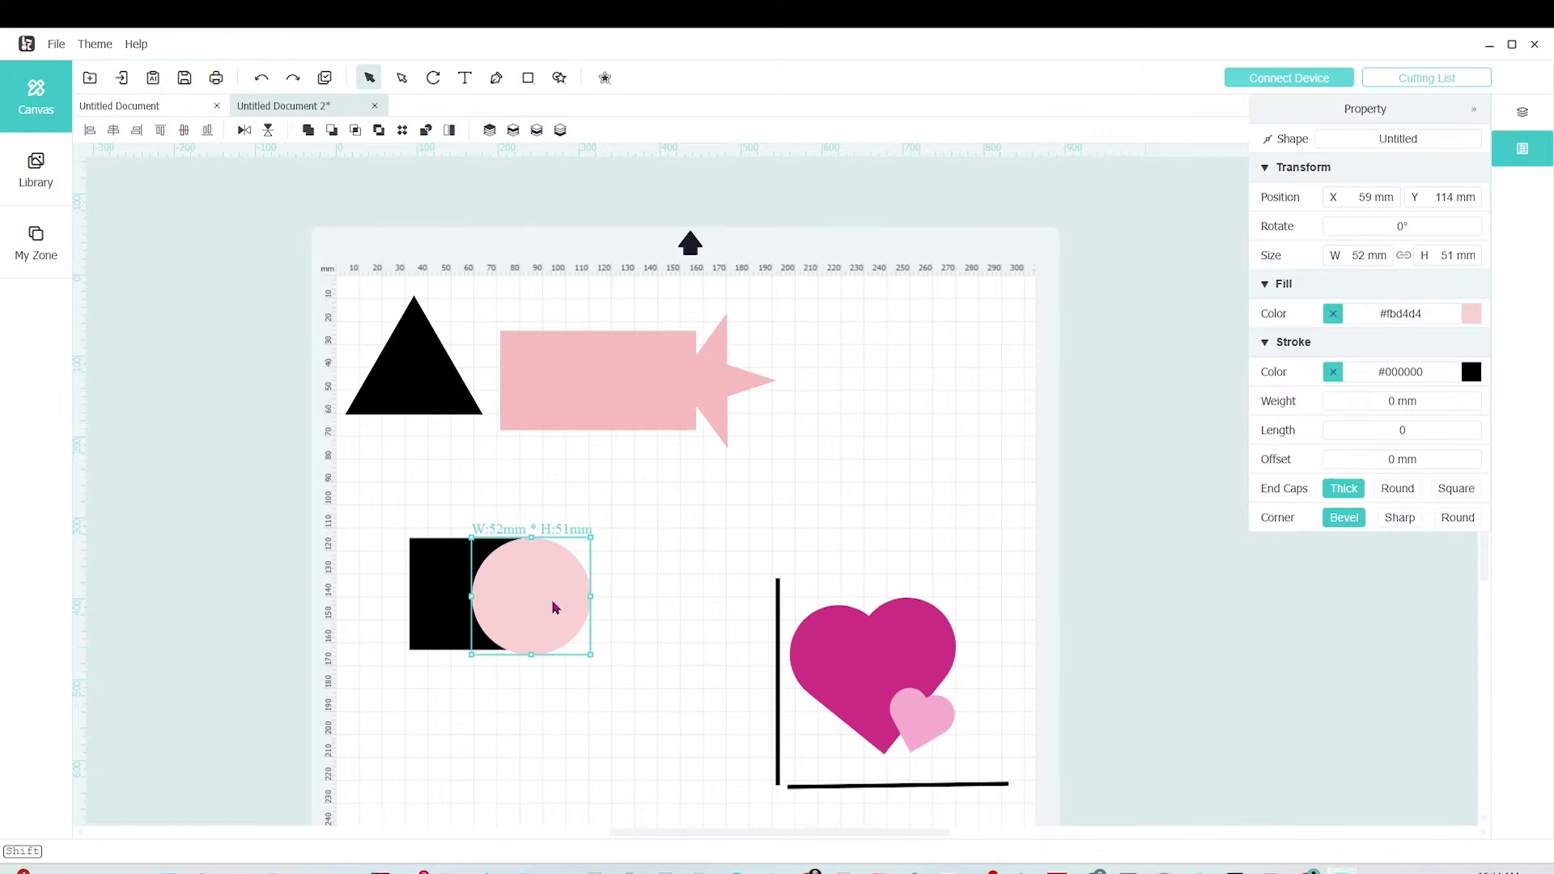
pyautogui.moveTo(555, 606); pyautogui.dragTo(627, 684)
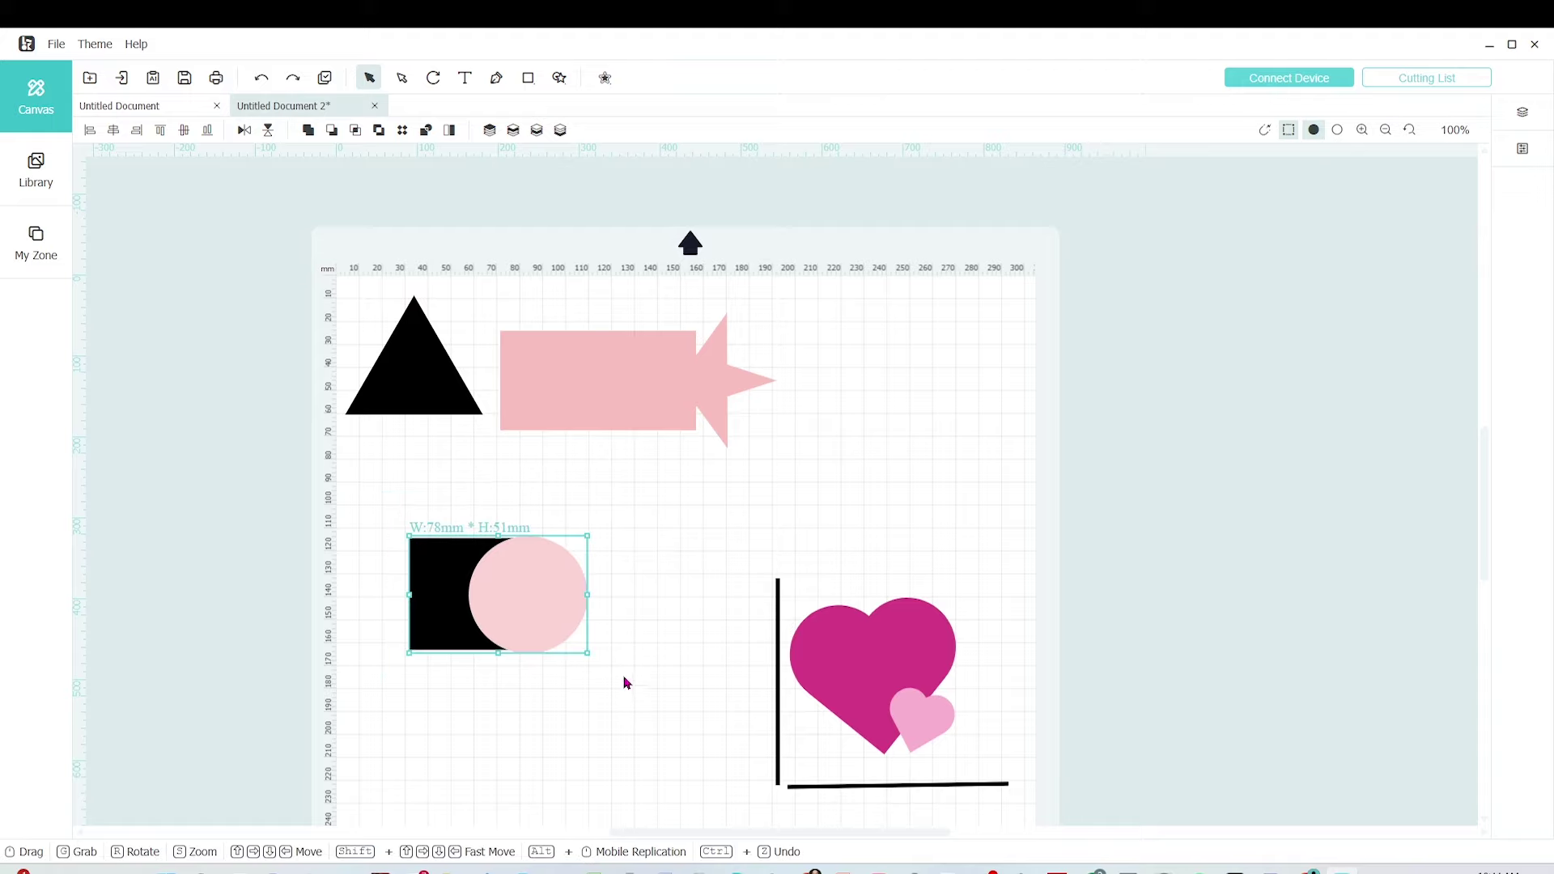
pyautogui.click(183, 139)
pyautogui.click(623, 647)
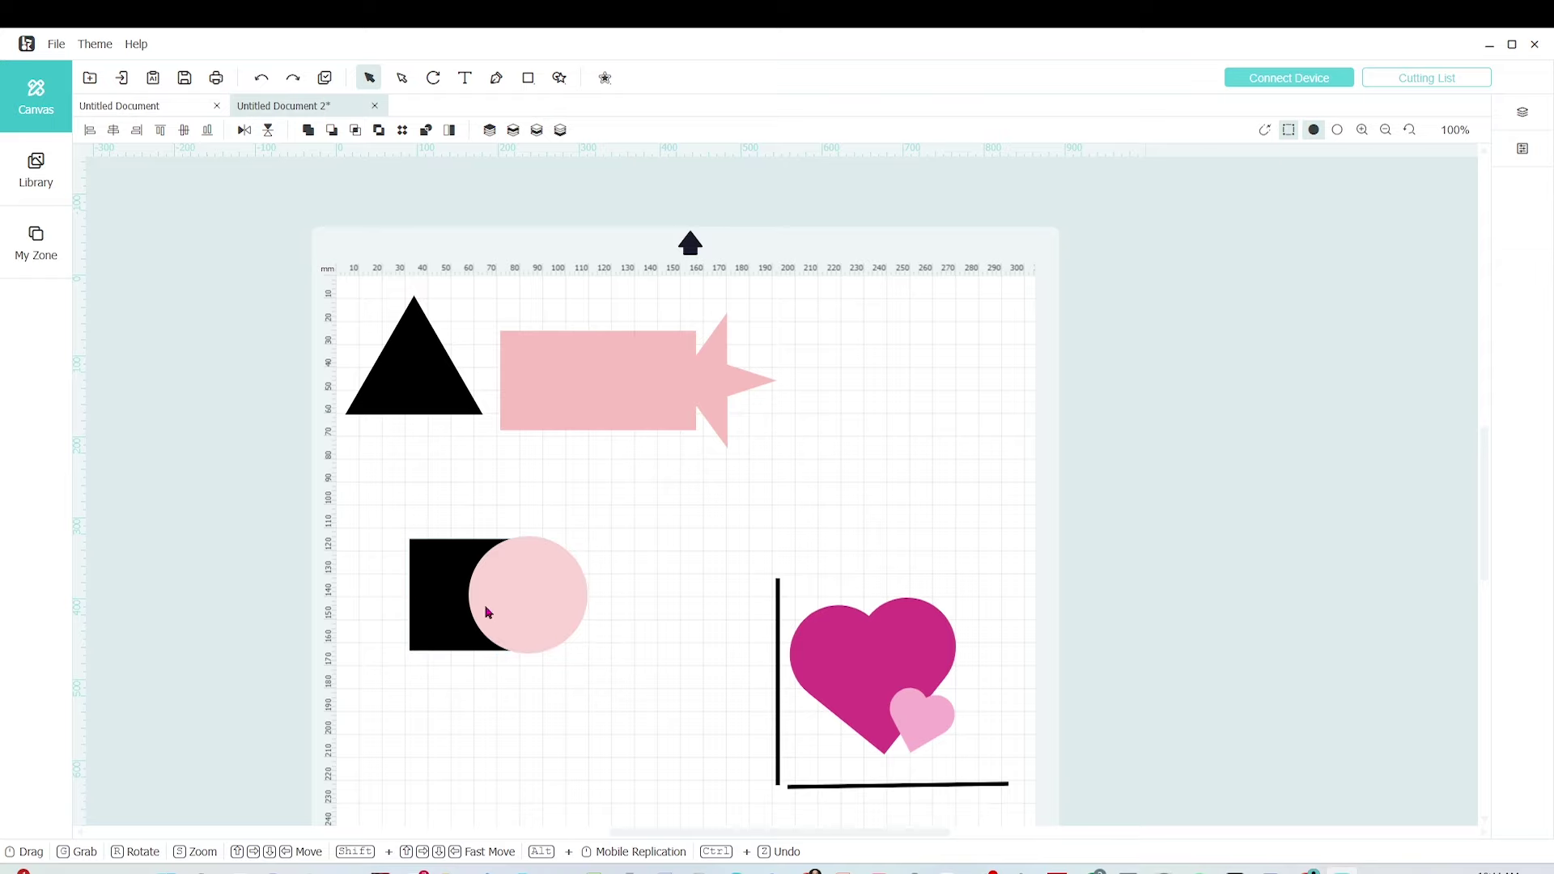
# Subtract the light pink circle from the square and move the remaining piece directly below the triangle.
pyautogui.moveTo(647, 719); pyautogui.dragTo(393, 516)
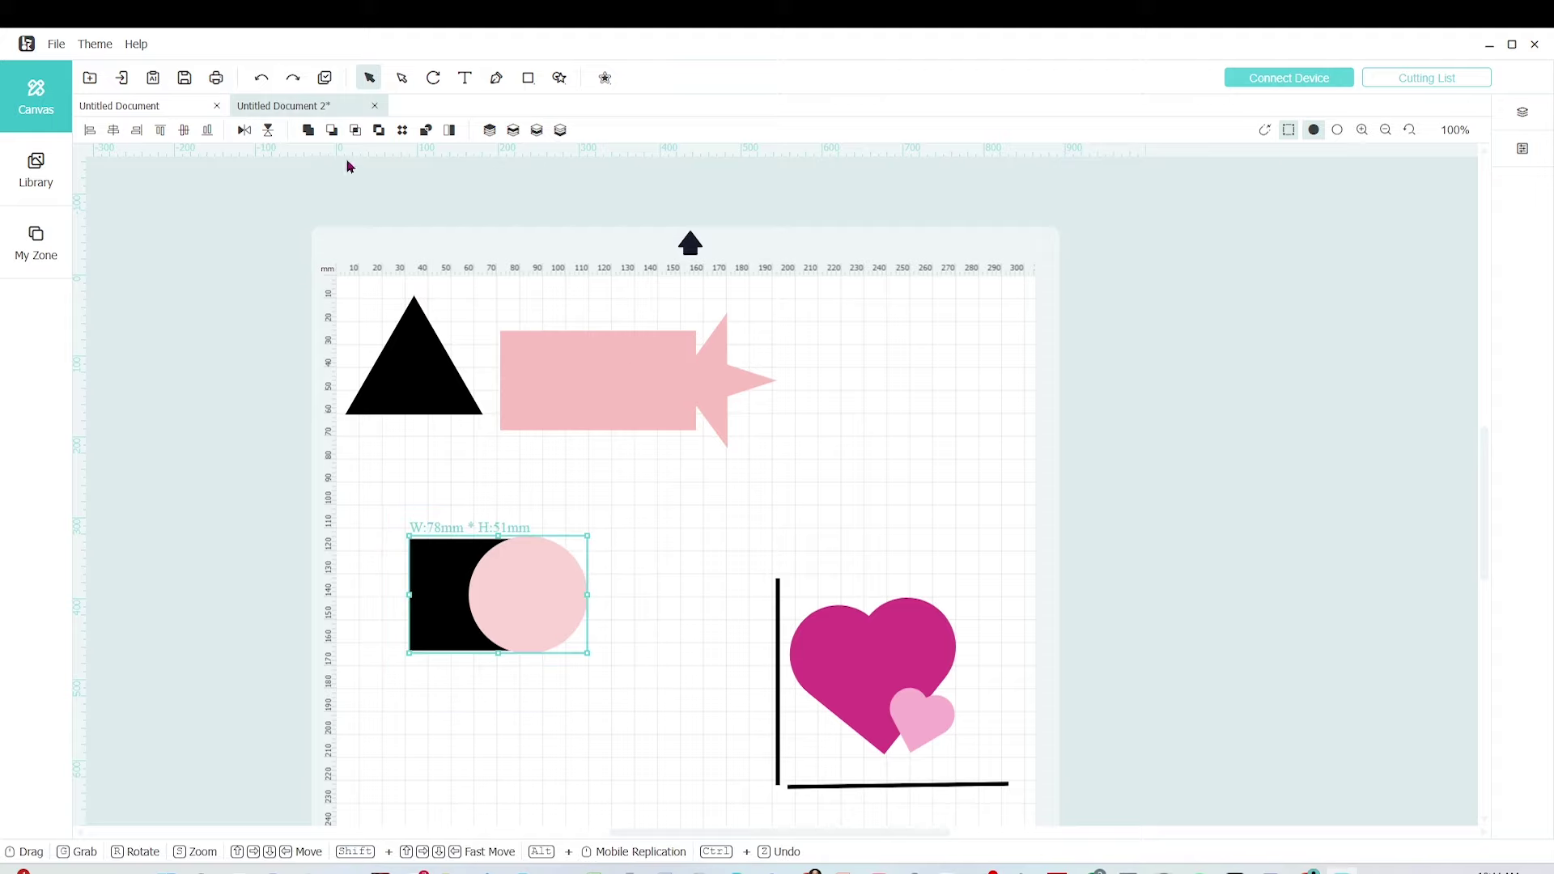
pyautogui.click(333, 131)
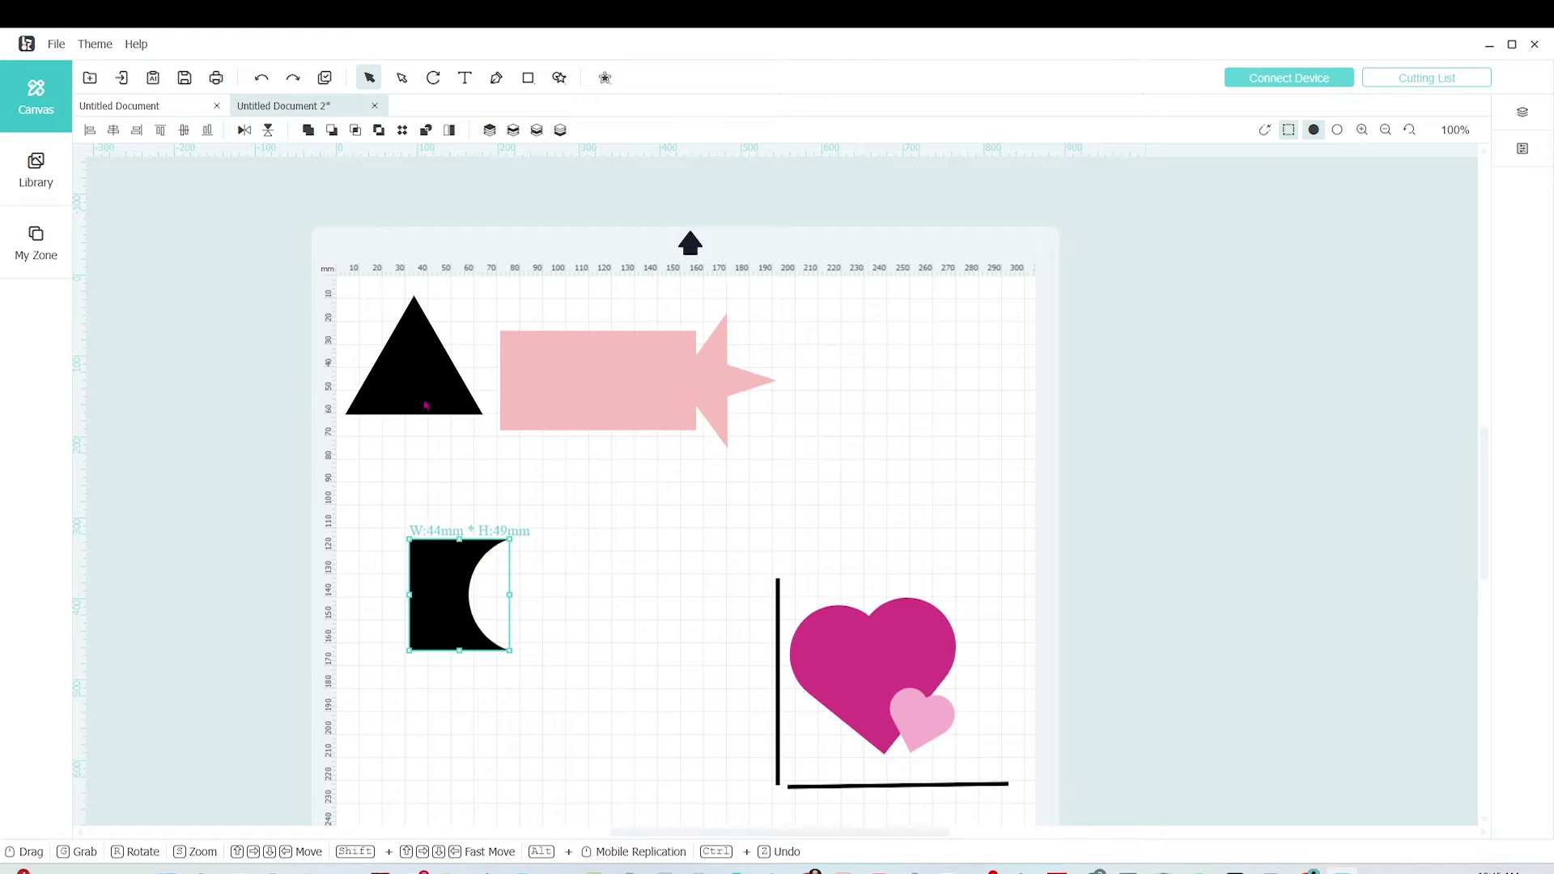
pyautogui.moveTo(448, 638); pyautogui.dragTo(399, 562)
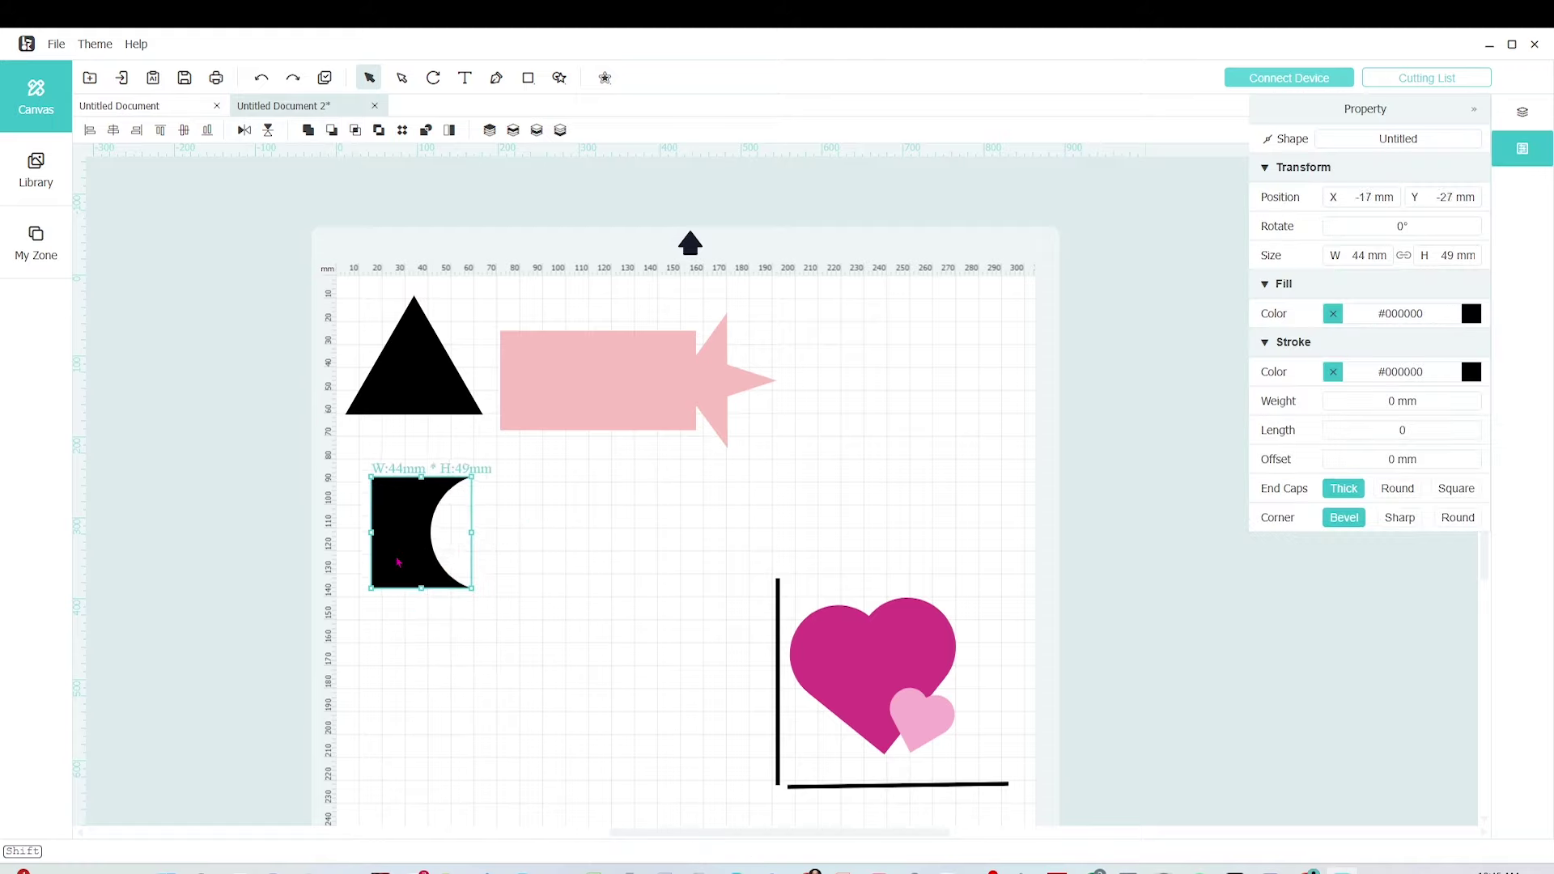
# Fill the notched square with light purple #e2c7f1 and arrange it beside the pink rectangle-star shape along the mat's upper edge.
pyautogui.click(1470, 318)
pyautogui.click(1319, 351)
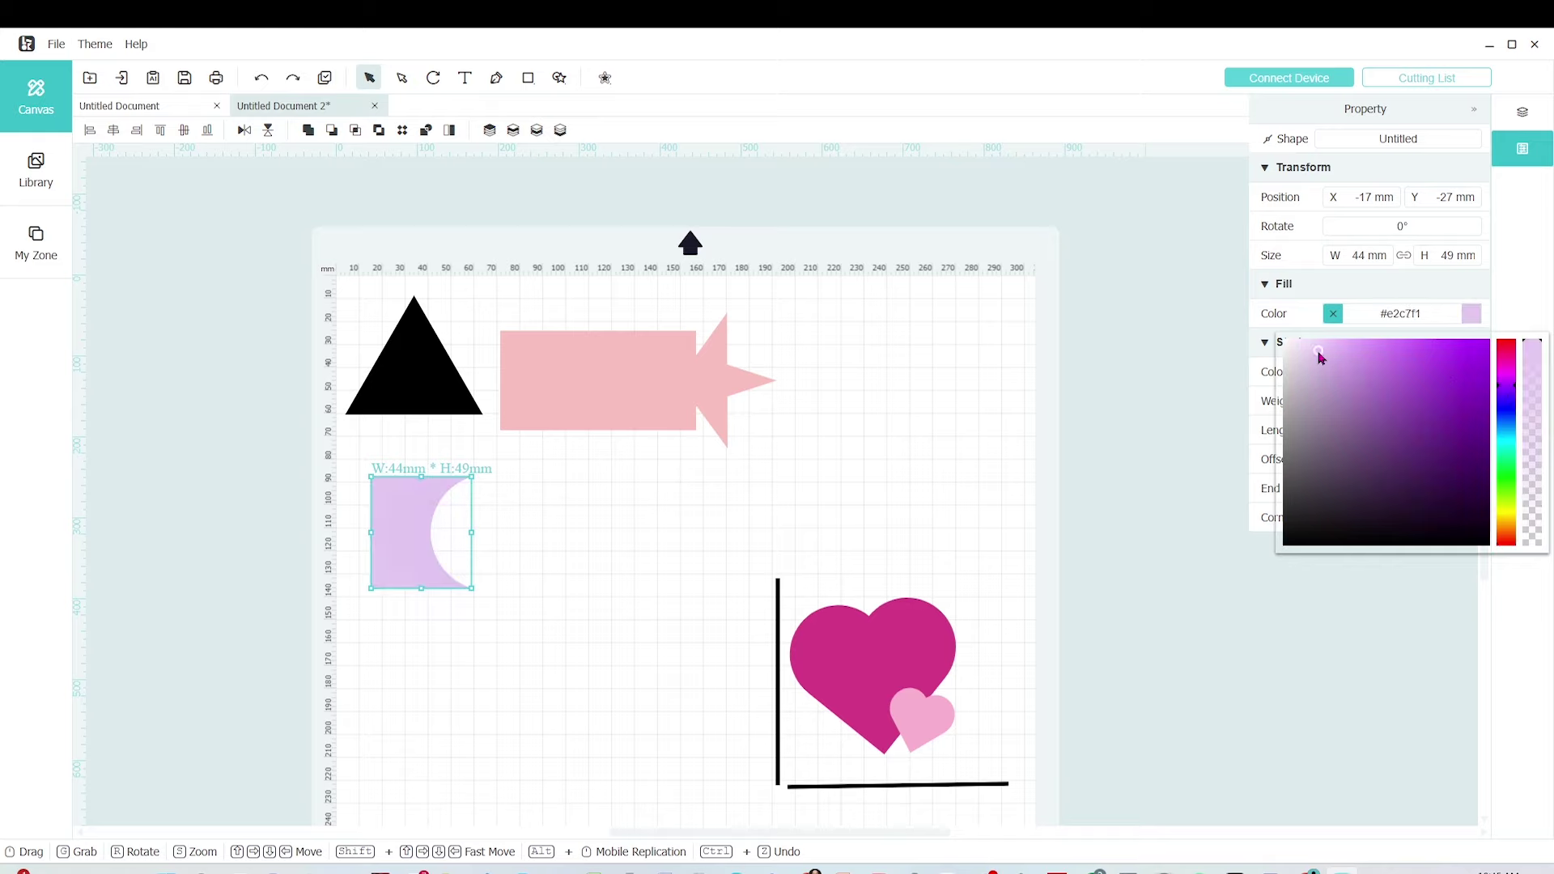
pyautogui.moveTo(421, 531); pyautogui.dragTo(872, 366)
pyautogui.moveTo(655, 433); pyautogui.dragTo(686, 427)
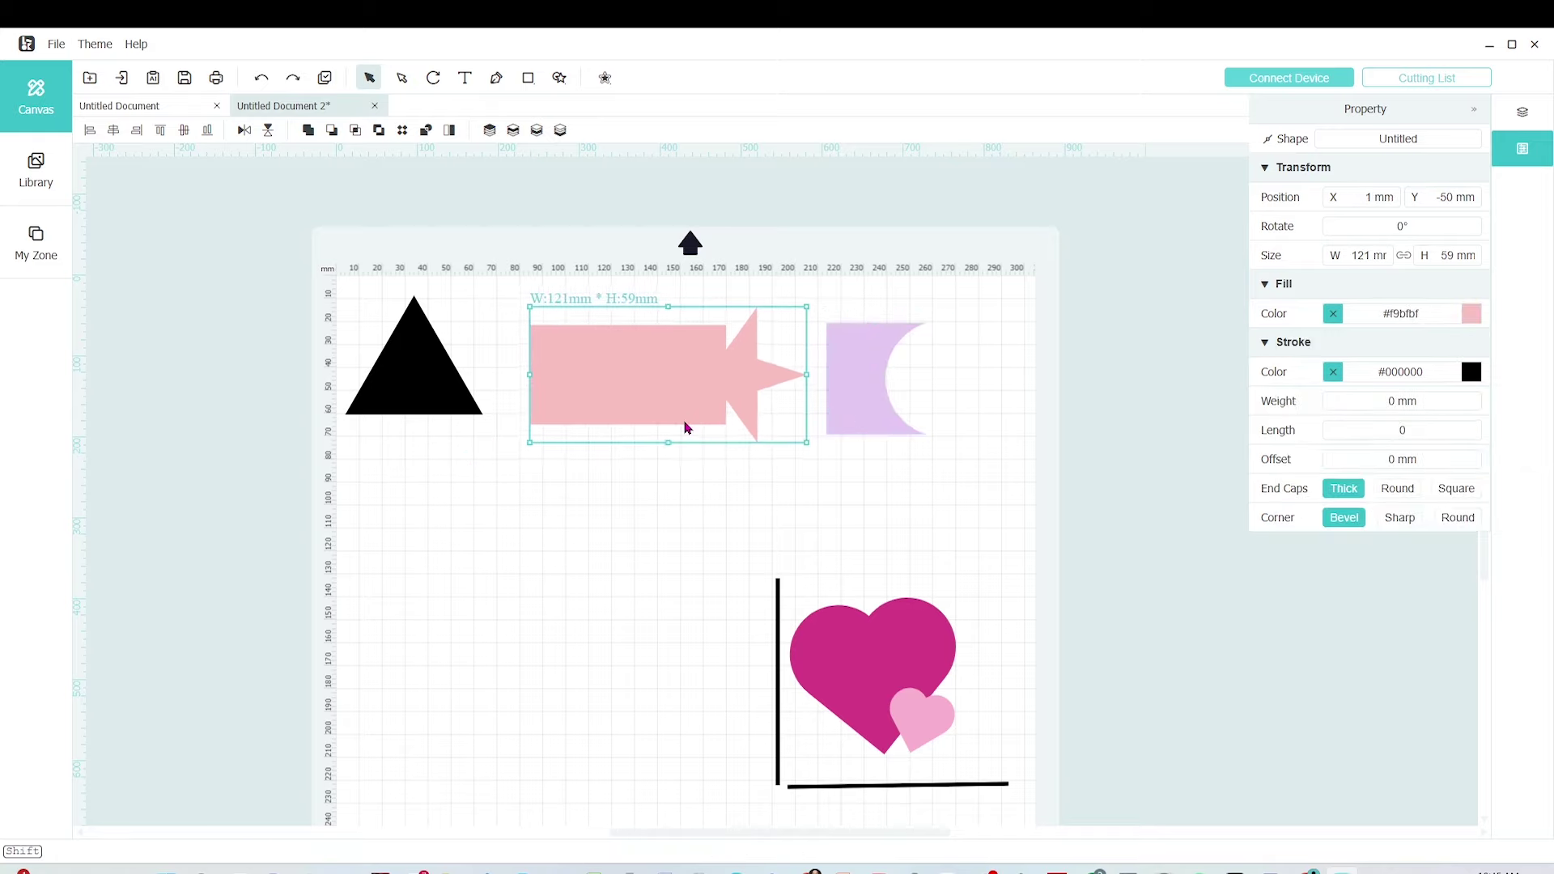
pyautogui.click(867, 427)
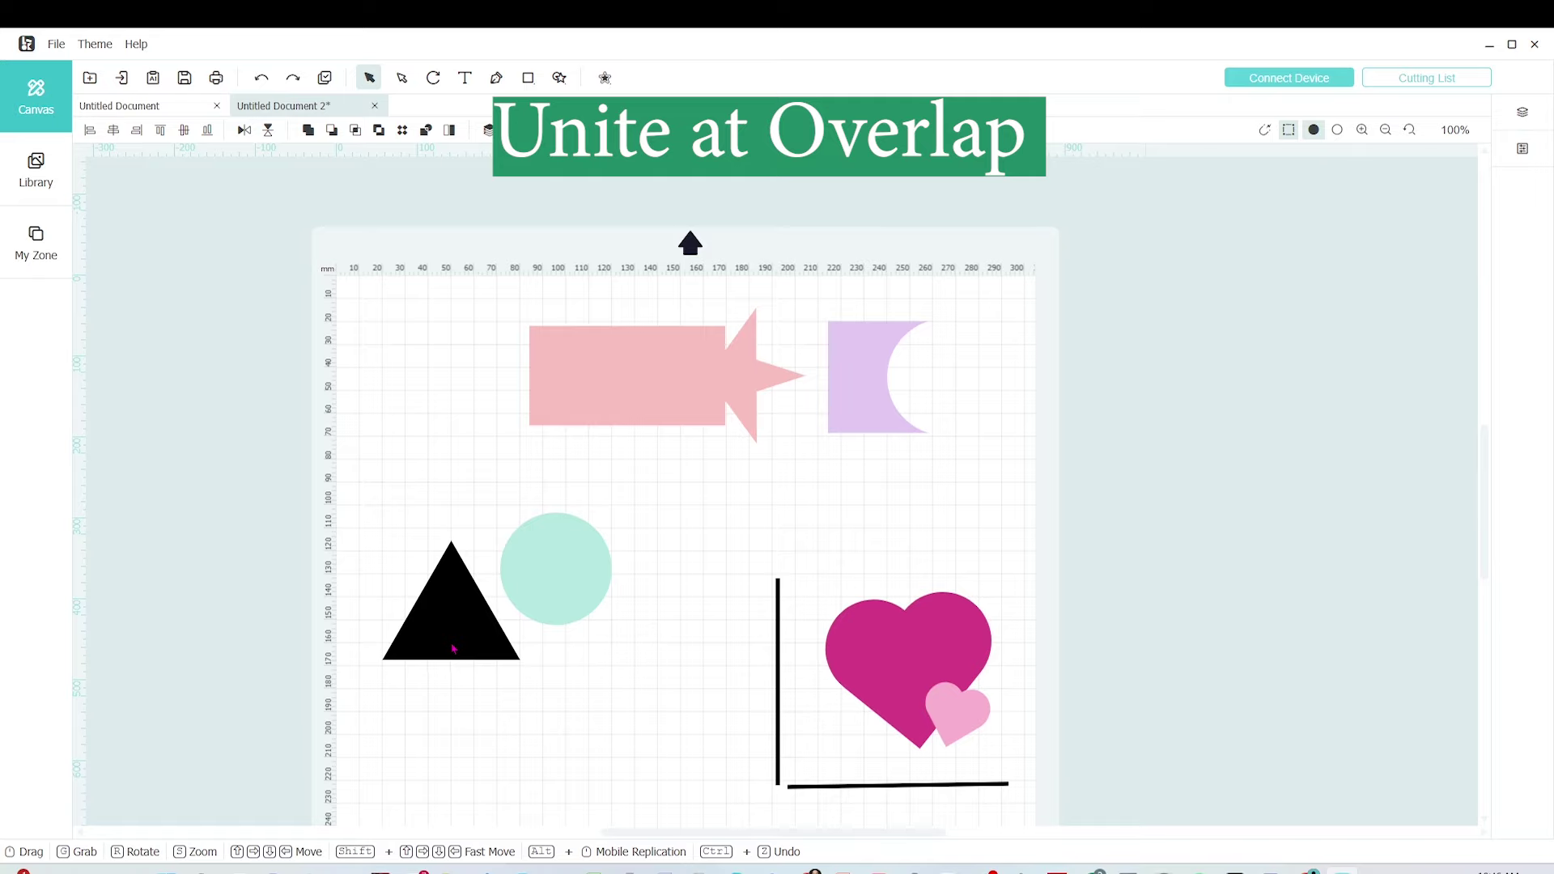
# Move the triangle up and lay the mint circle over its right side at about X 41 mm, Y 91 mm.
pyautogui.moveTo(458, 633); pyautogui.dragTo(458, 579)
pyautogui.moveTo(607, 579); pyautogui.dragTo(526, 557)
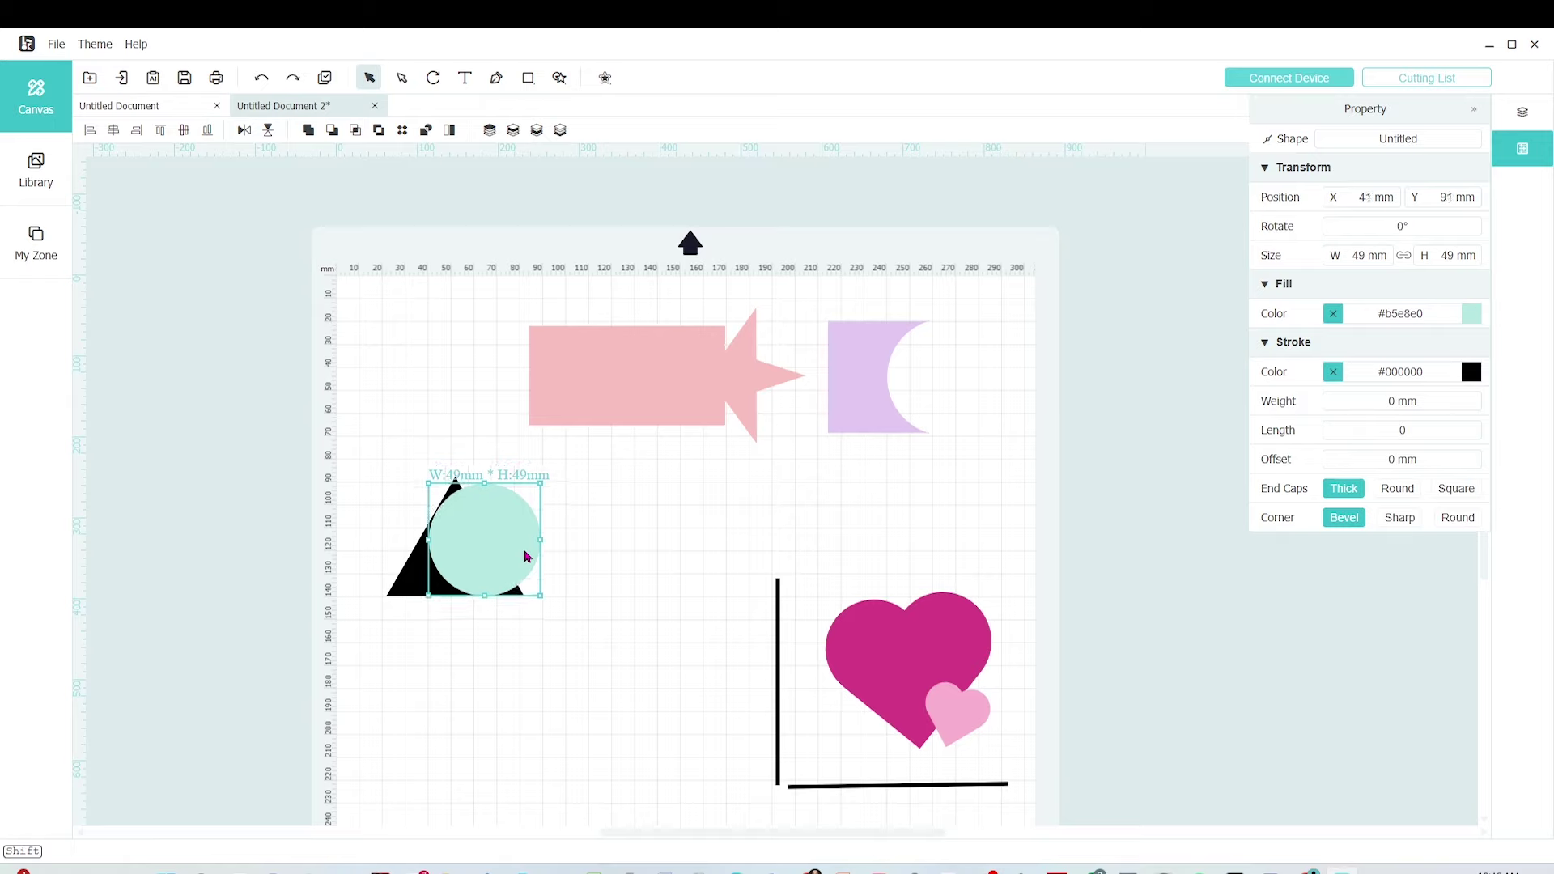
pyautogui.click(618, 589)
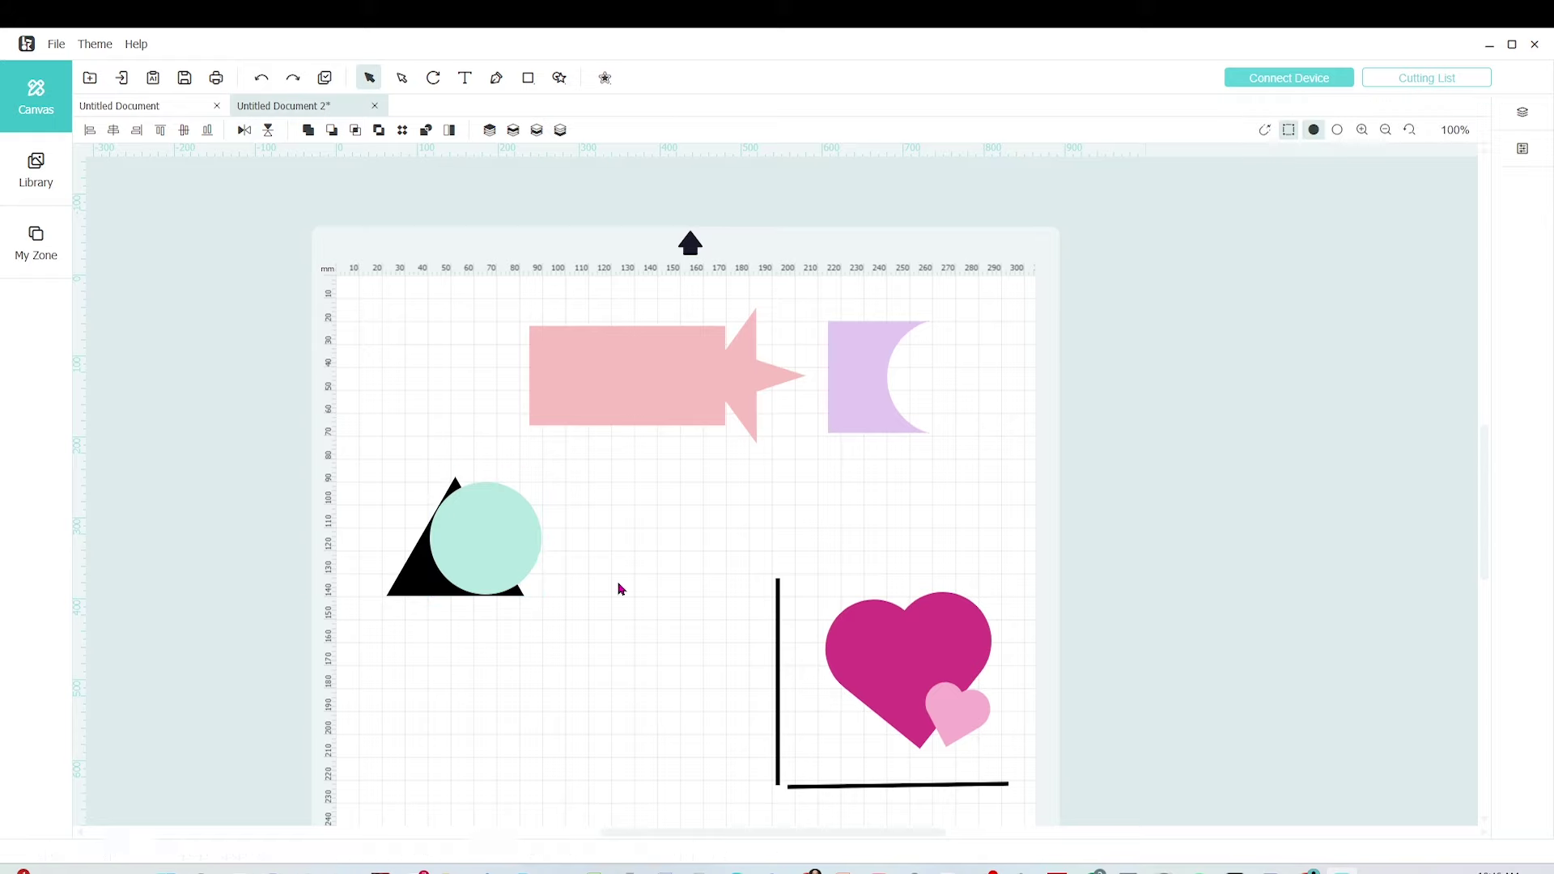
# Apply Unite at Overlap to the triangle and the mint circle to keep only their shared area.
pyautogui.moveTo(573, 655); pyautogui.dragTo(373, 468)
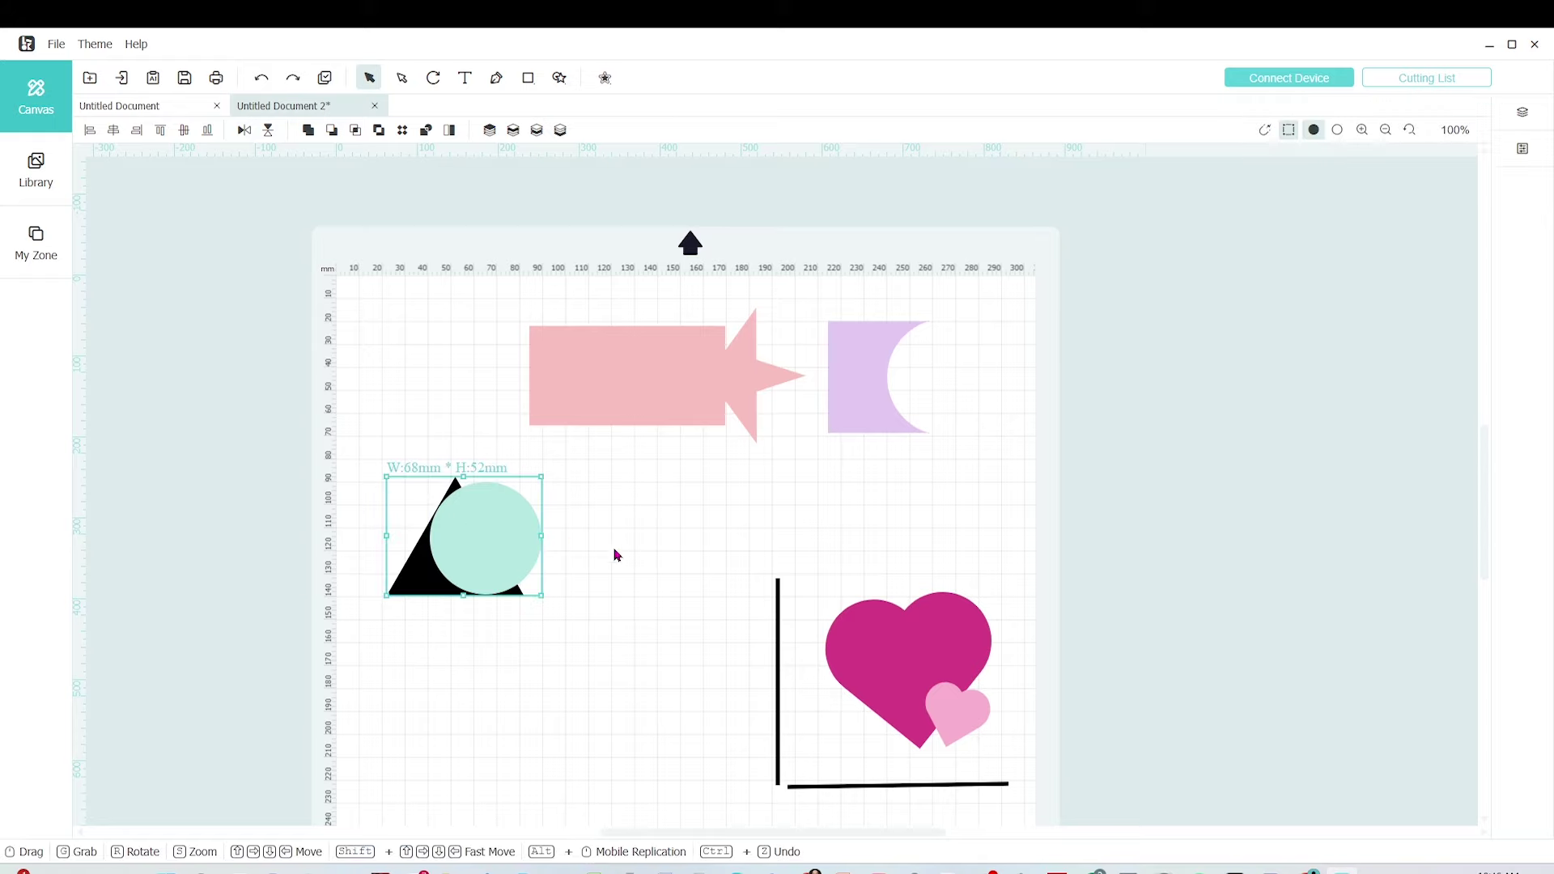
pyautogui.click(359, 136)
pyautogui.click(597, 664)
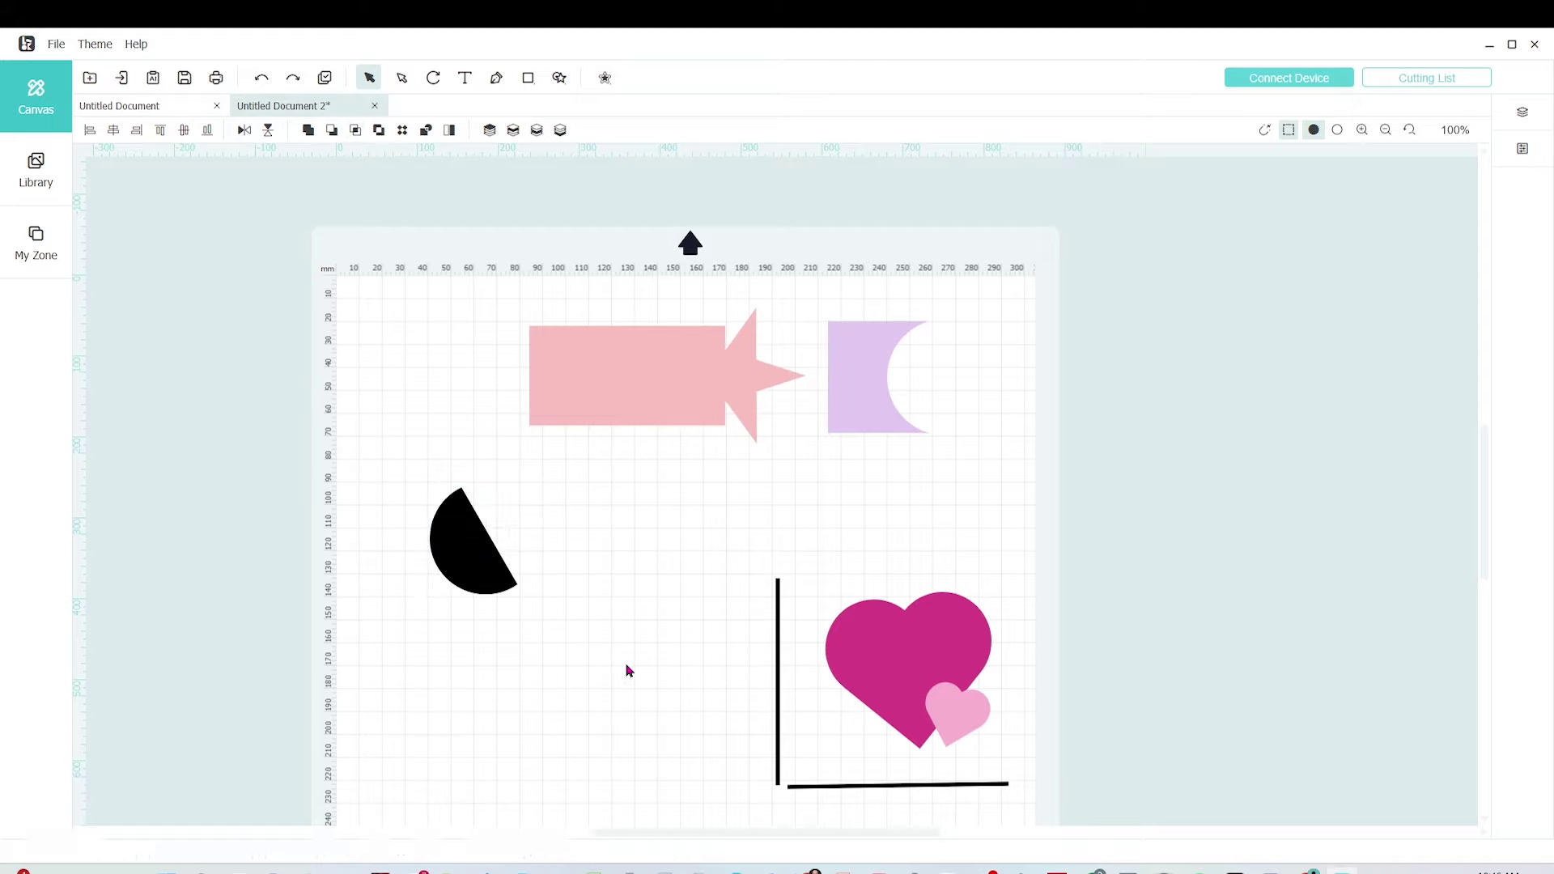
# Undo back to the separate triangle and circle, and redo the Unite at Overlap operation.
pyautogui.click(488, 573)
pyautogui.moveTo(488, 572); pyautogui.dragTo(492, 570)
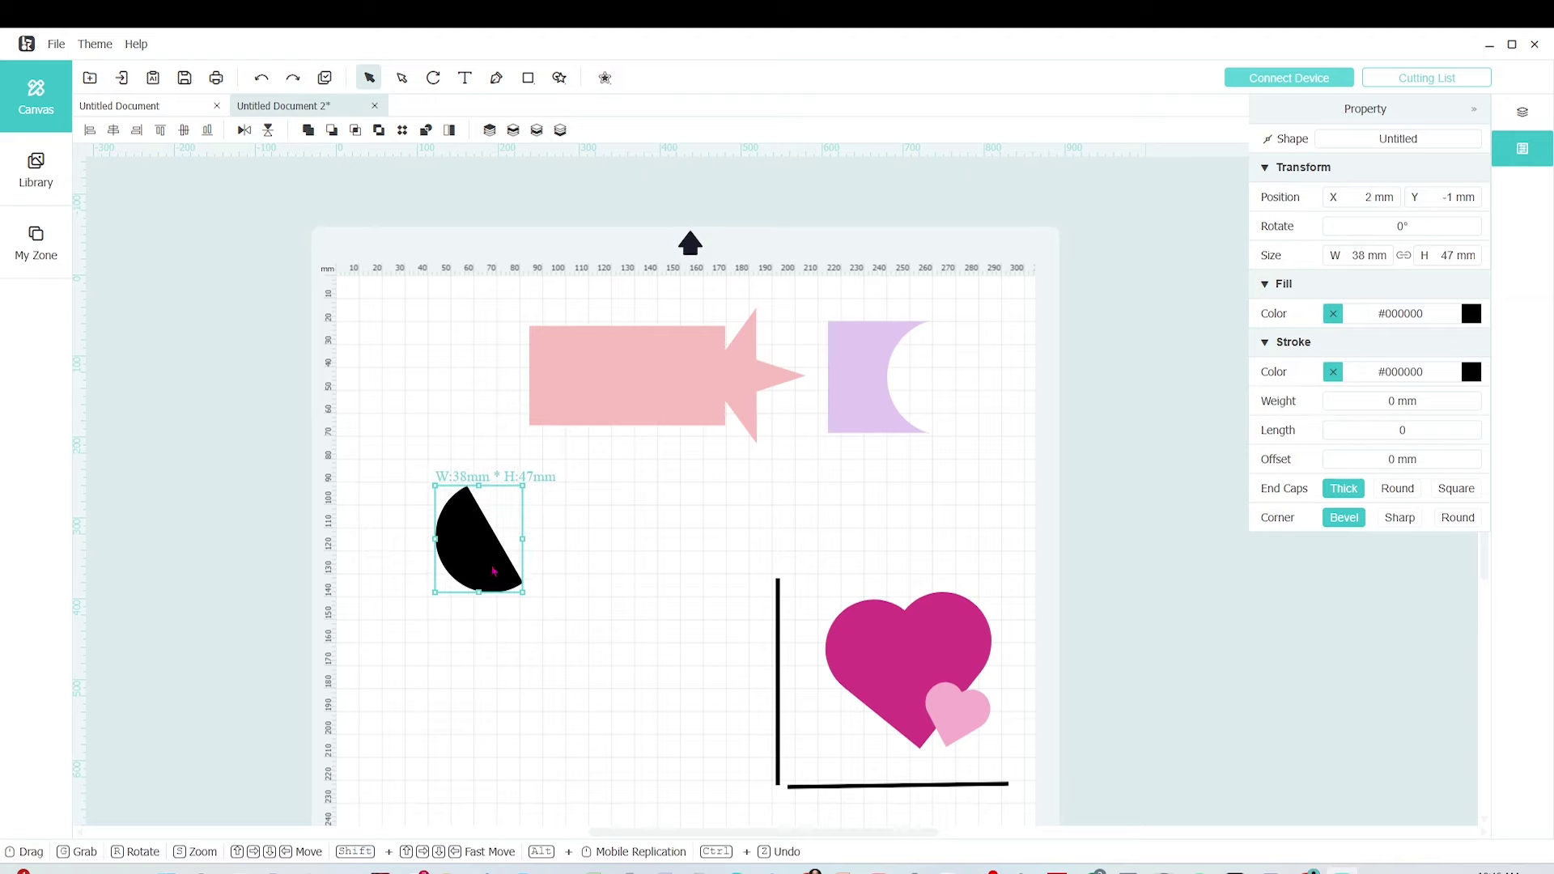
pyautogui.click(261, 79)
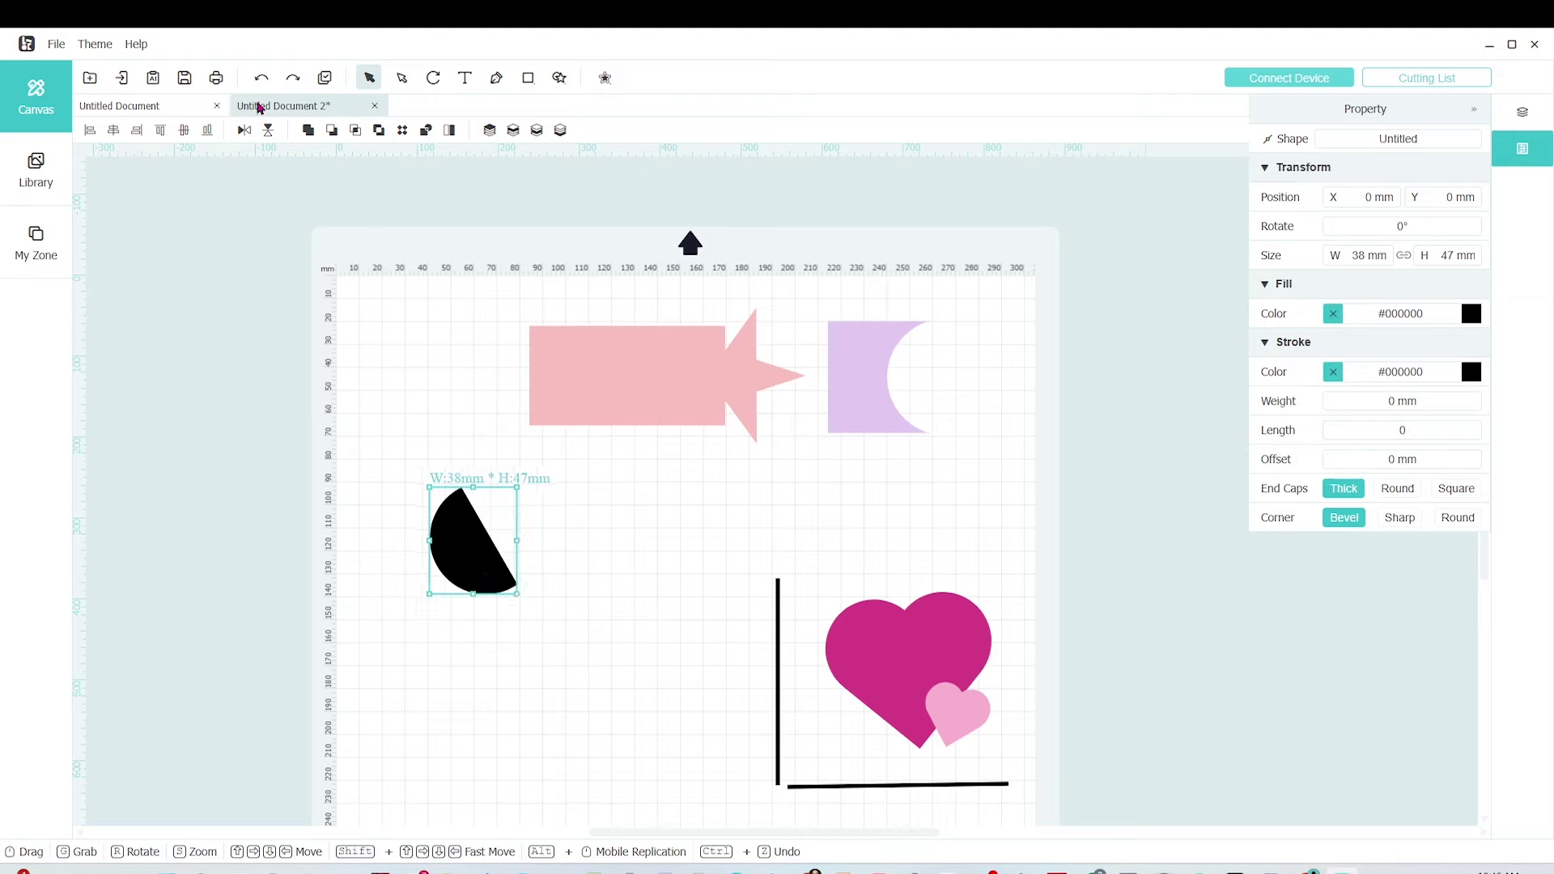
pyautogui.click(267, 79)
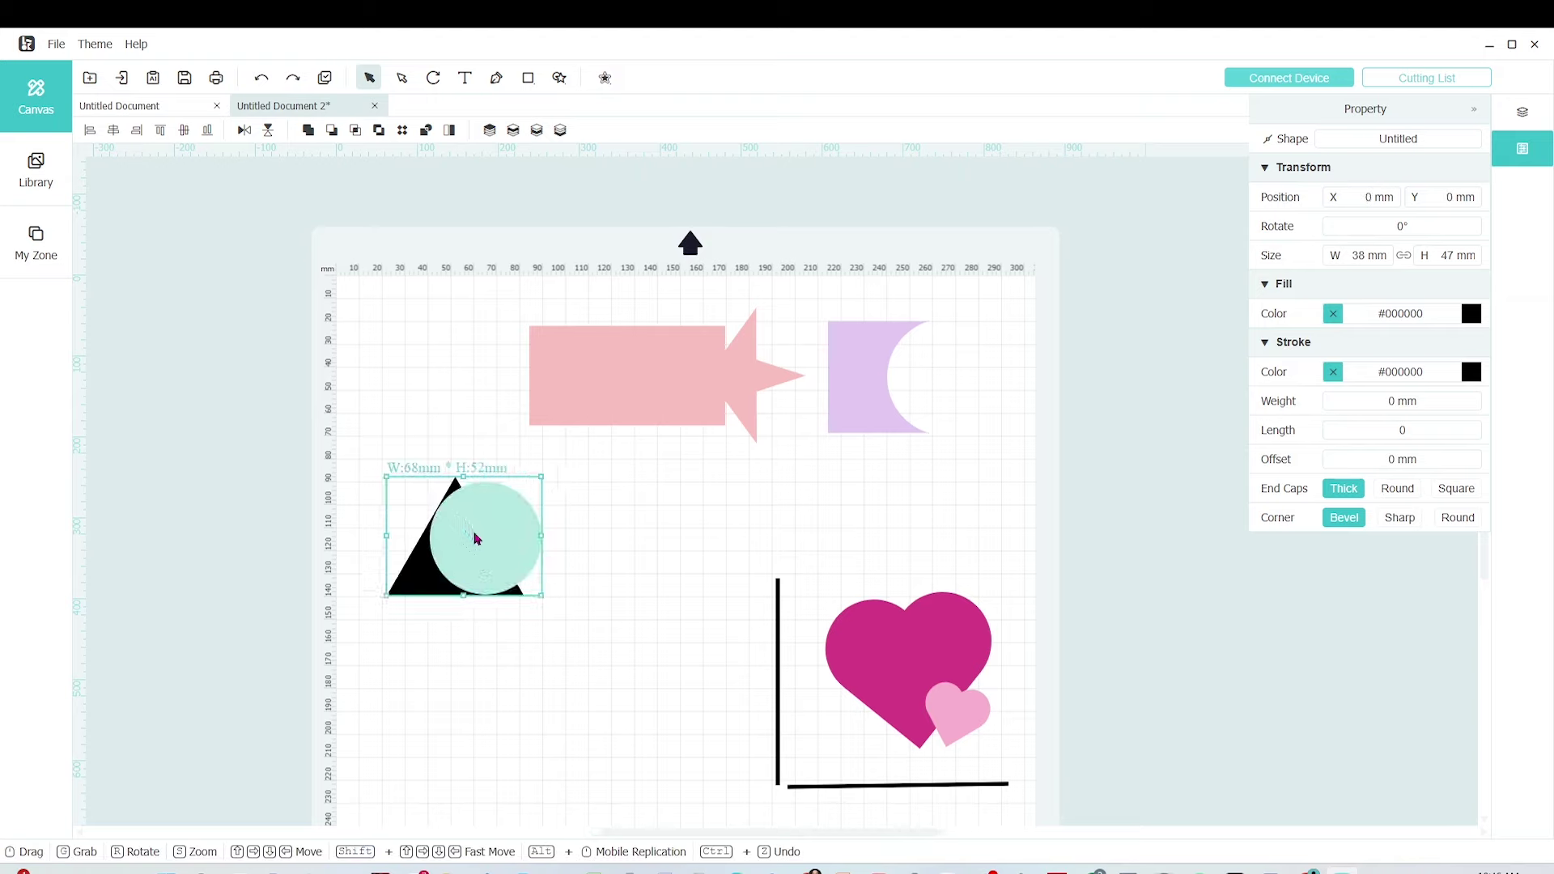
pyautogui.click(293, 78)
# Move the clipped circle piece to the mat's upper-left area at about X -19 mm, Y -73 mm and fill it with light cyan.
pyautogui.moveTo(478, 565); pyautogui.dragTo(437, 398)
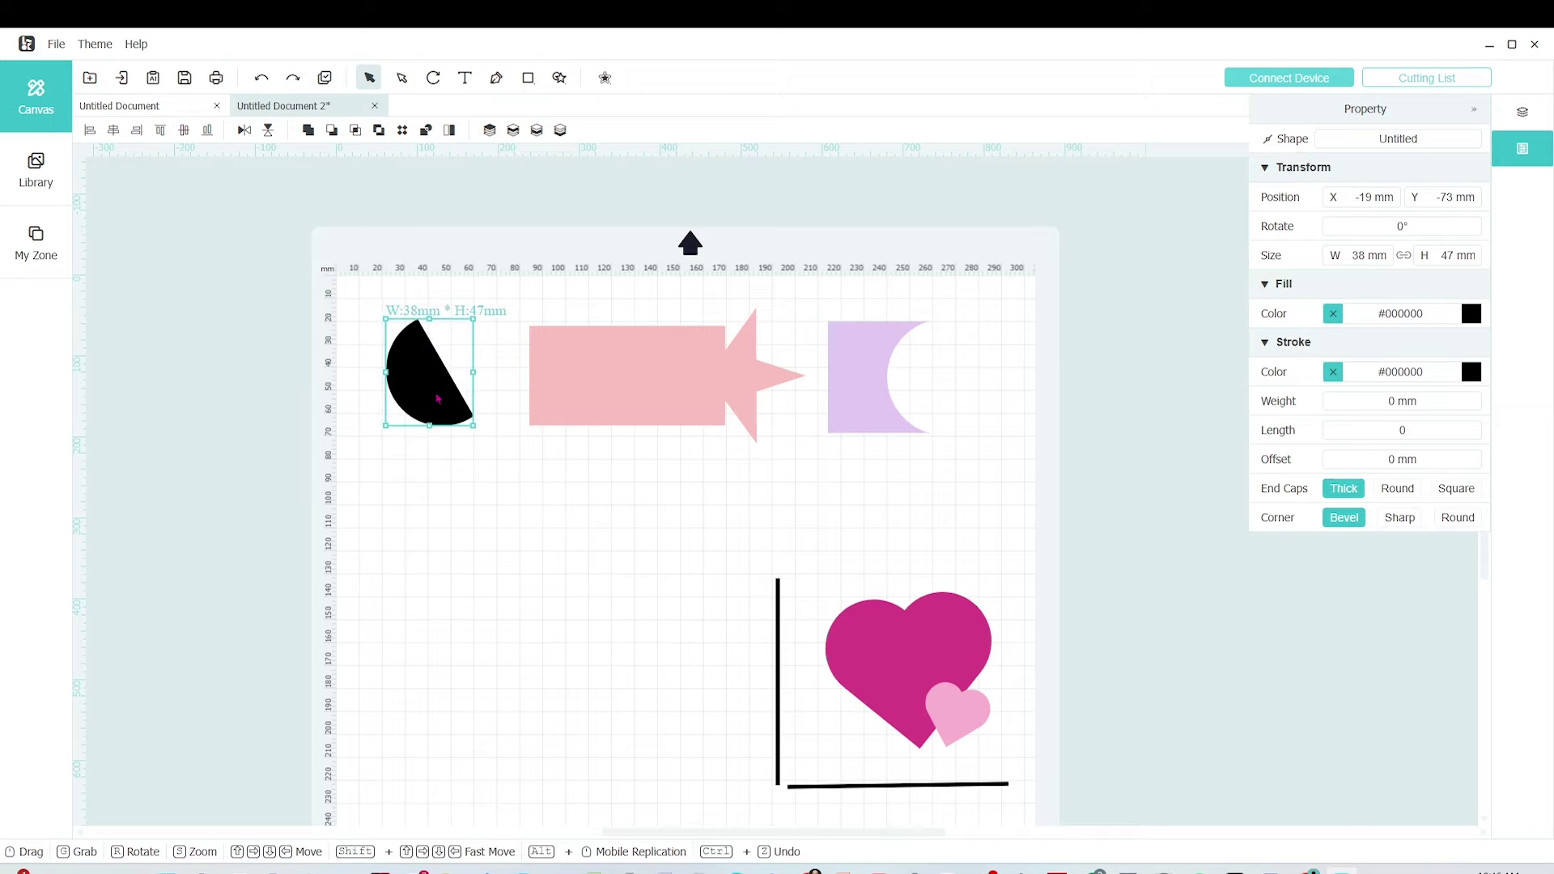
pyautogui.click(1471, 313)
pyautogui.click(1508, 472)
pyautogui.click(1511, 449)
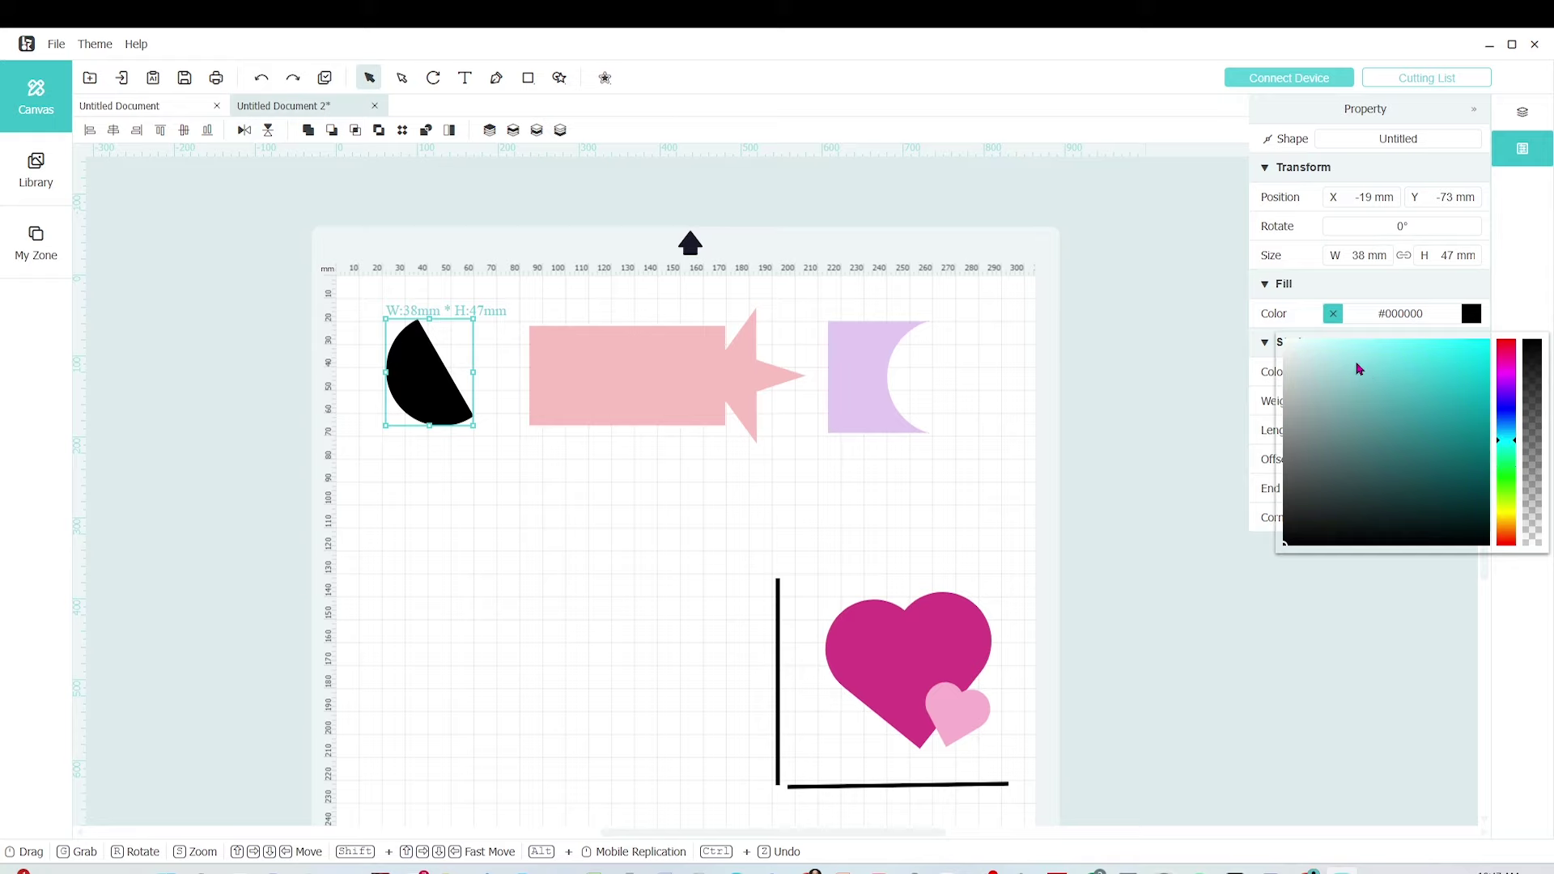
pyautogui.click(1357, 364)
pyautogui.click(473, 473)
# Shift the cyan, pink and purple shapes slightly up and left along the mat's upper edge.
pyautogui.moveTo(444, 409)
pyautogui.mouseDown()
pyautogui.moveTo(483, 417)
pyautogui.moveTo(414, 406)
pyautogui.mouseUp()
pyautogui.moveTo(611, 422); pyautogui.dragTo(547, 404)
pyautogui.moveTo(860, 400); pyautogui.dragTo(818, 383)
pyautogui.click(632, 530)
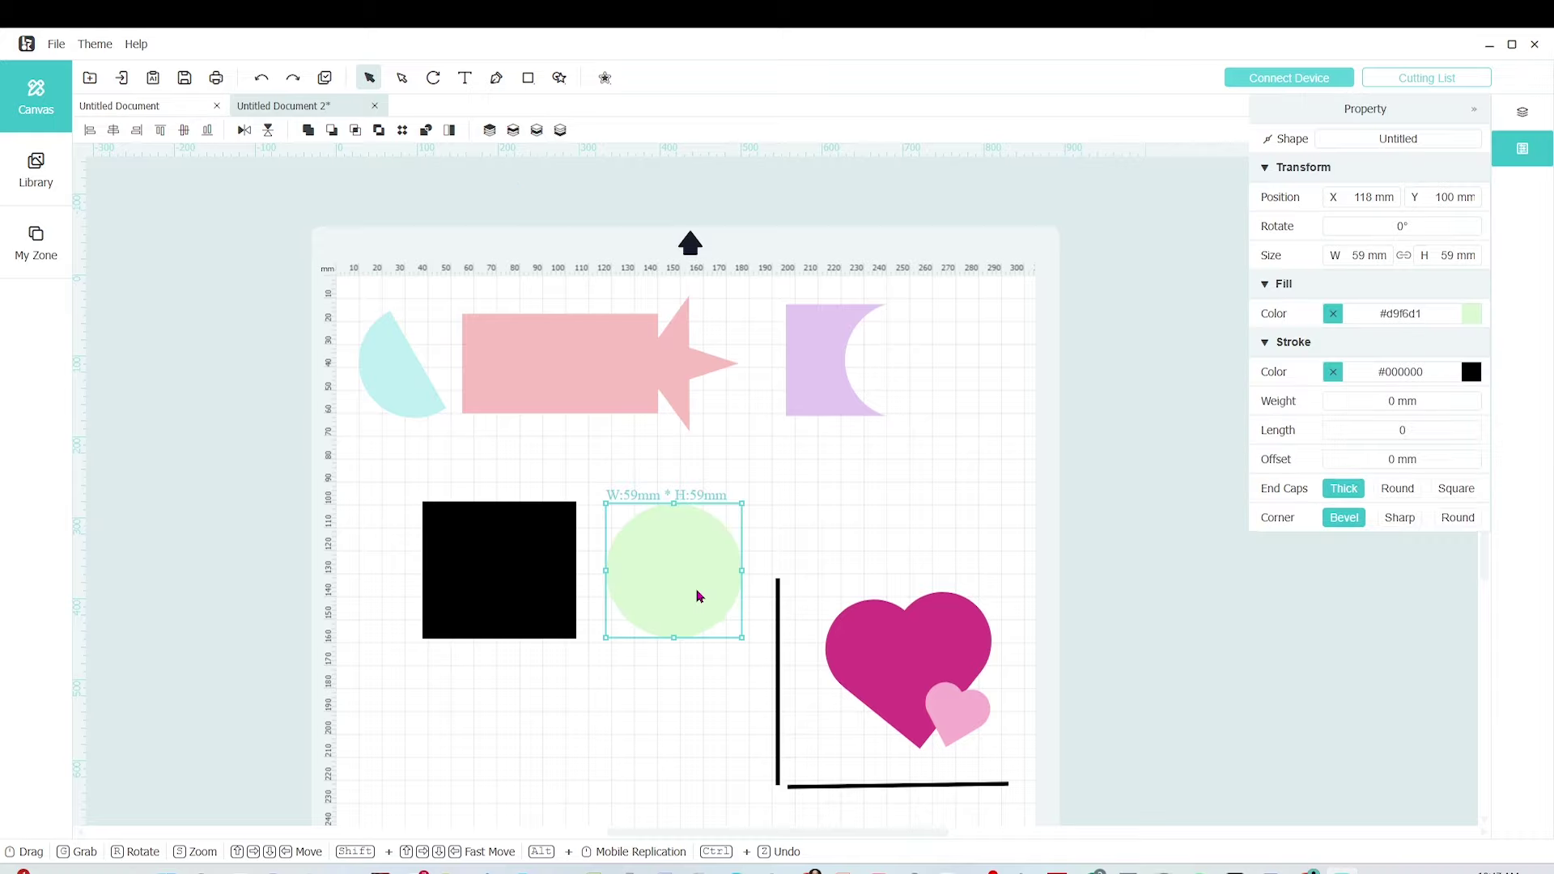
# Place the light green circle over the black square's upper-right corner at about X 68 mm, Y 77 mm, and nudge the square toward it.
pyautogui.moveTo(696, 595); pyautogui.dragTo(590, 540)
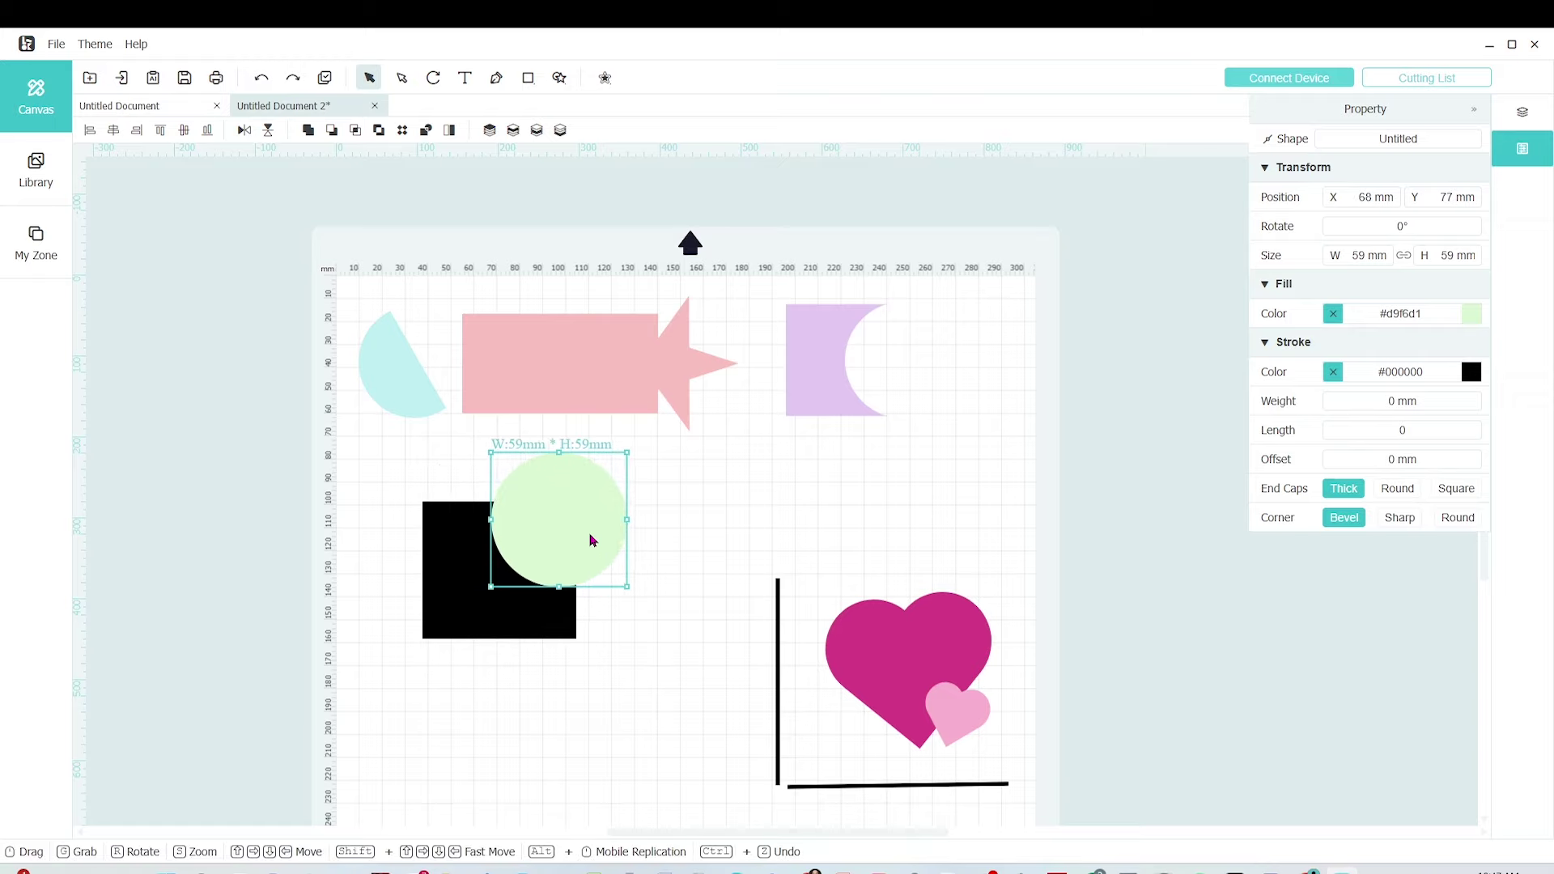
pyautogui.click(682, 607)
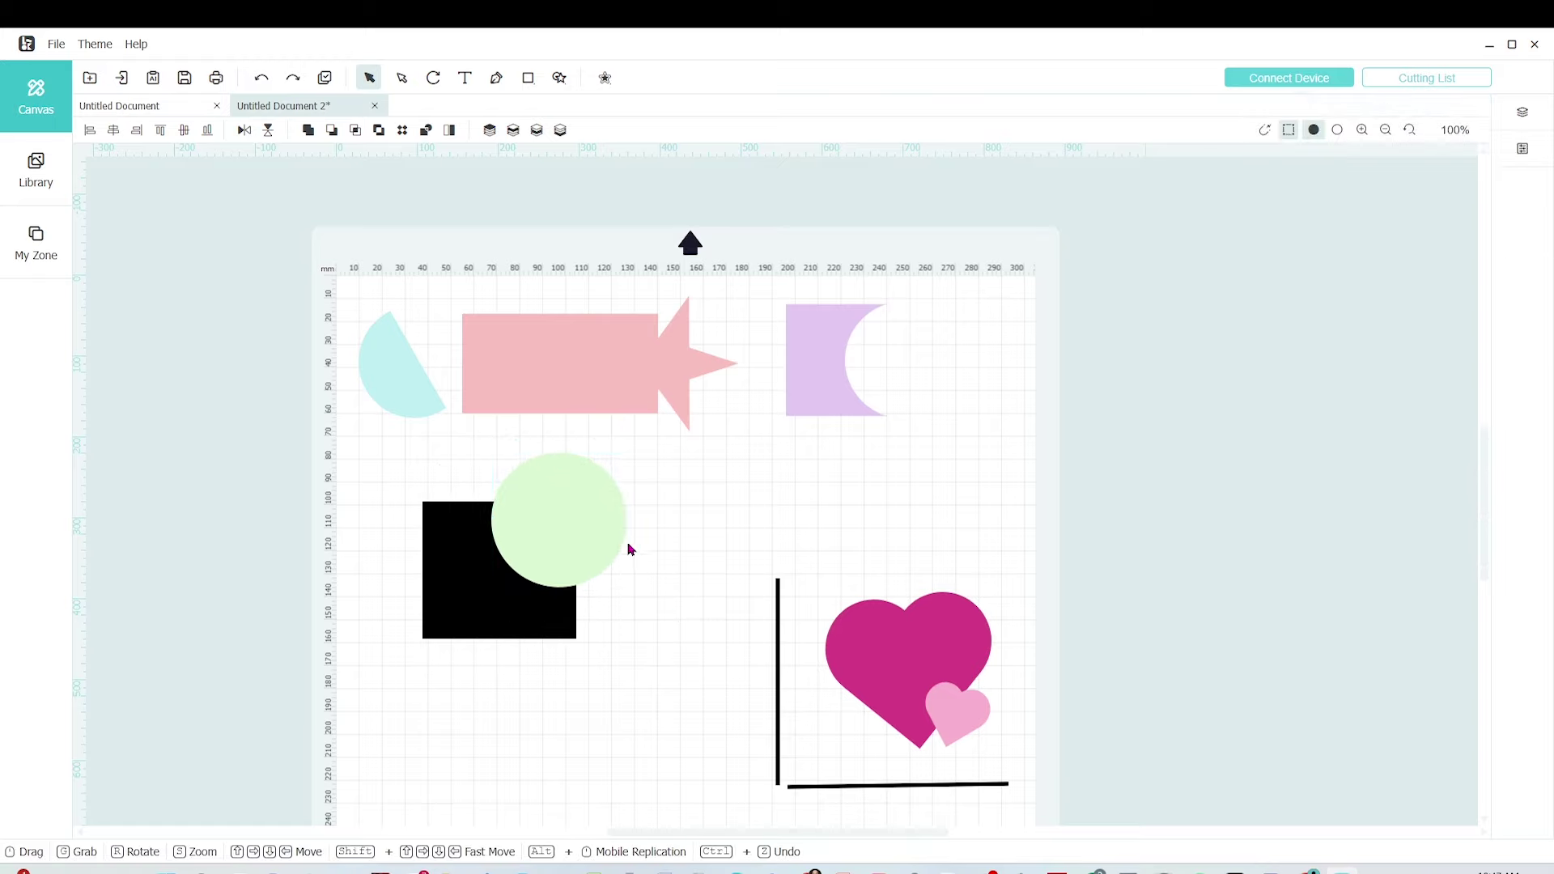
pyautogui.moveTo(511, 626); pyautogui.dragTo(521, 614)
pyautogui.click(648, 579)
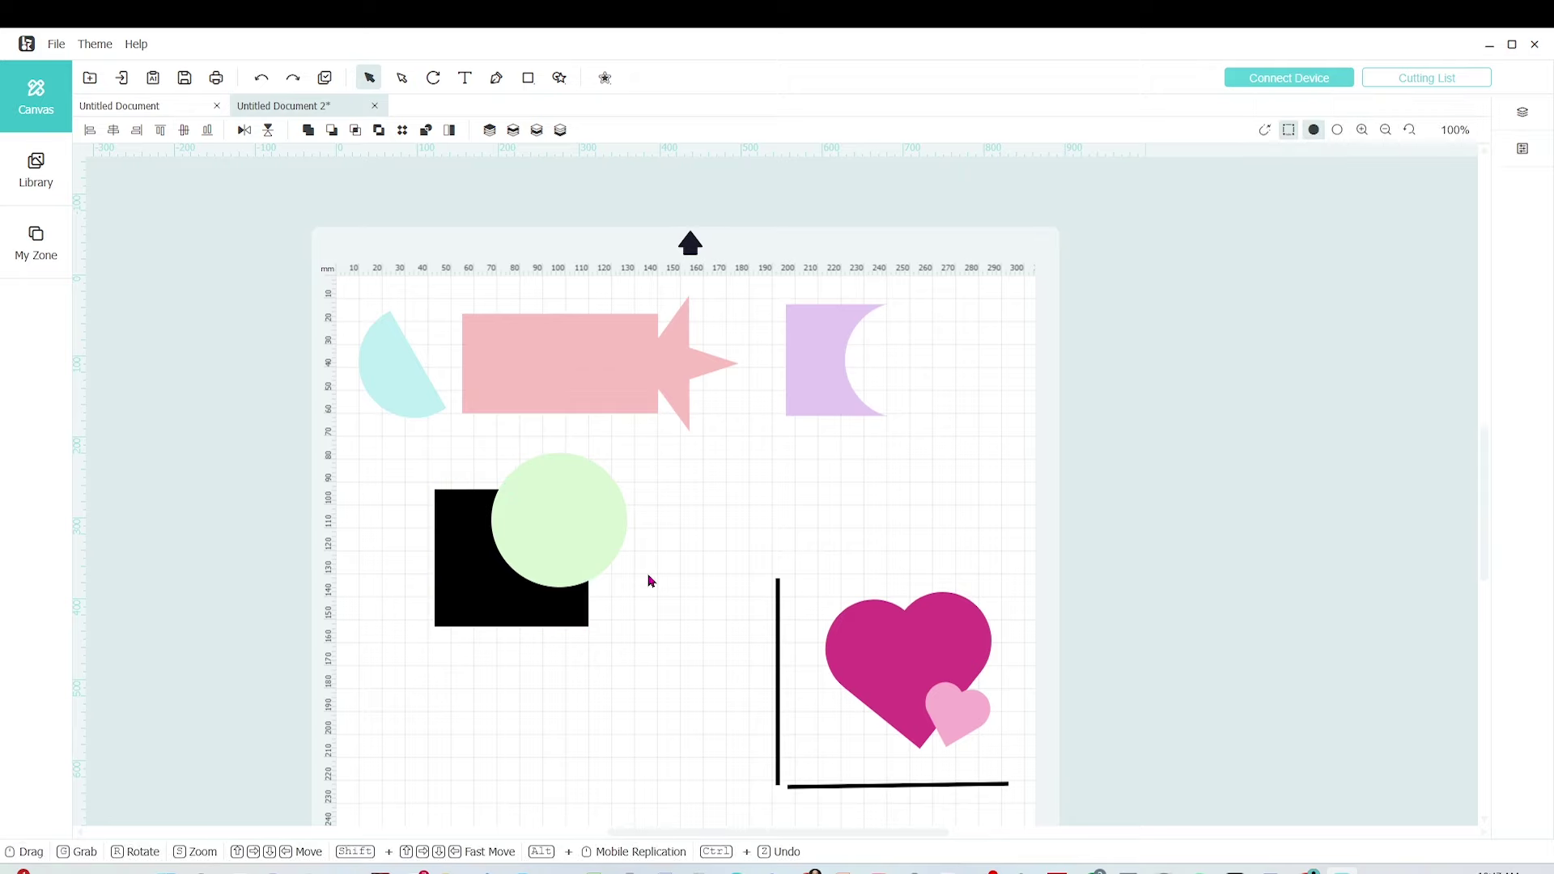
# Combine the black square and the light green circle into one shape with their overlapping area cut out.
pyautogui.moveTo(671, 718); pyautogui.dragTo(399, 458)
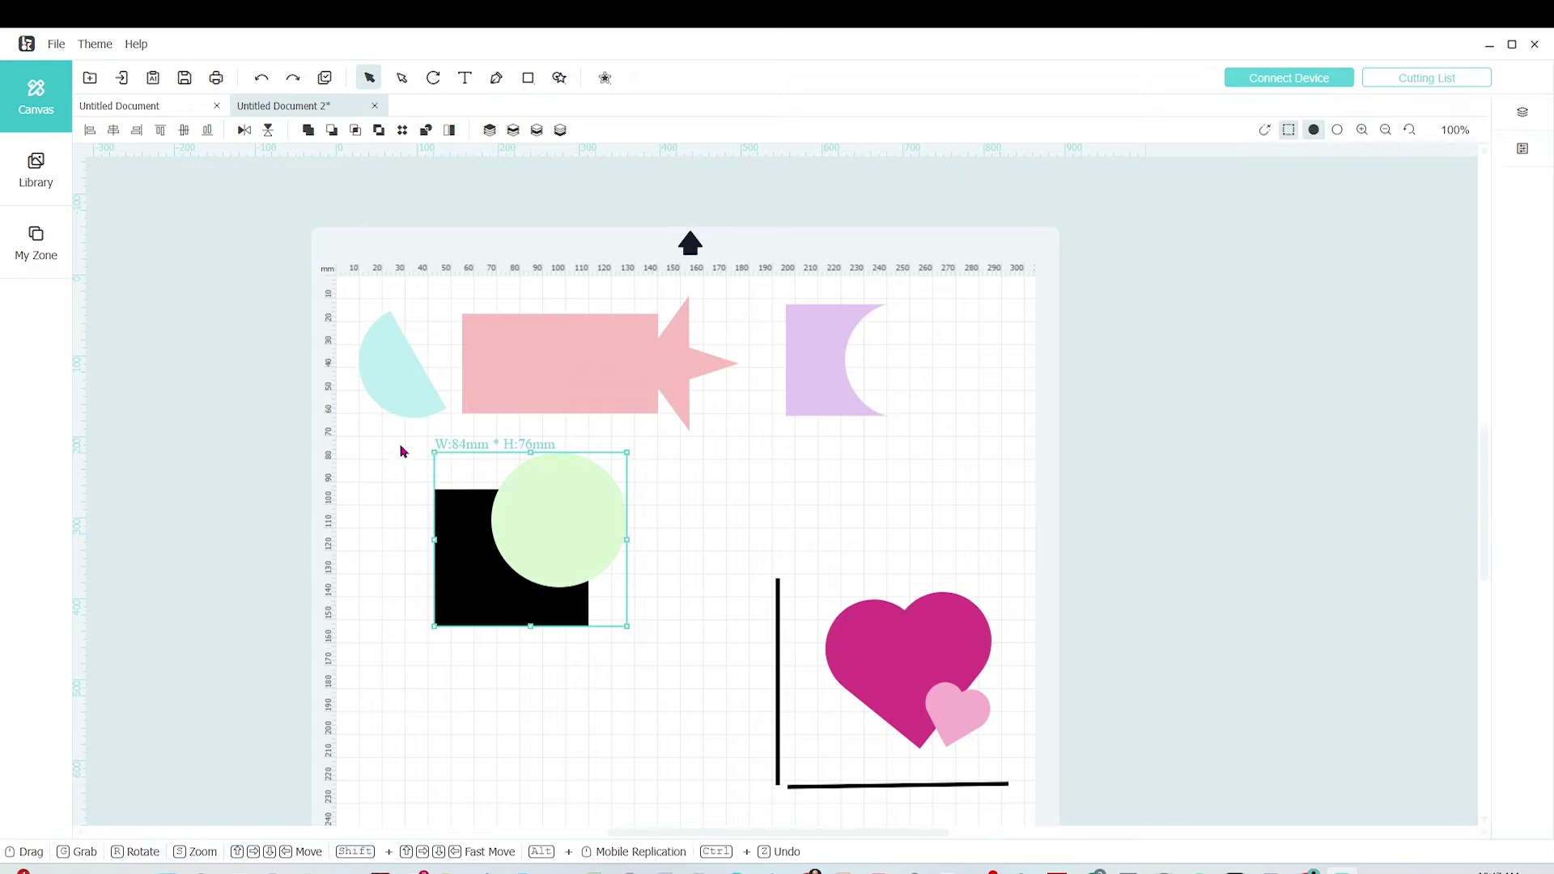
pyautogui.click(383, 136)
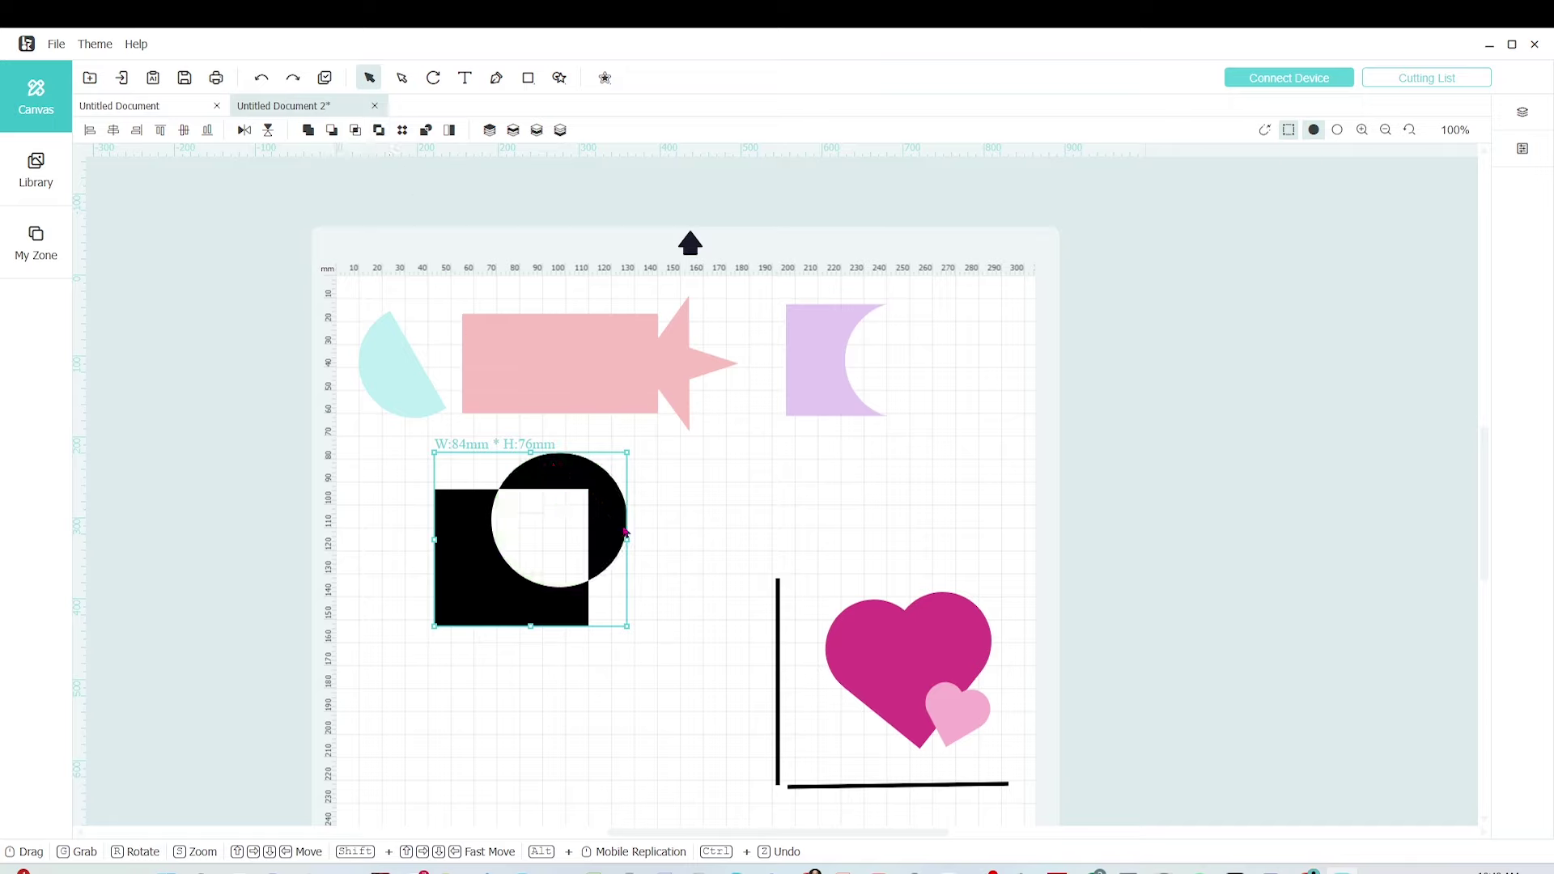
pyautogui.click(680, 572)
# Move the combined square-circle shape to about X -13 mm, Y 4 mm and fill it with light green #d8ebbb.
pyautogui.moveTo(576, 615); pyautogui.dragTo(545, 633)
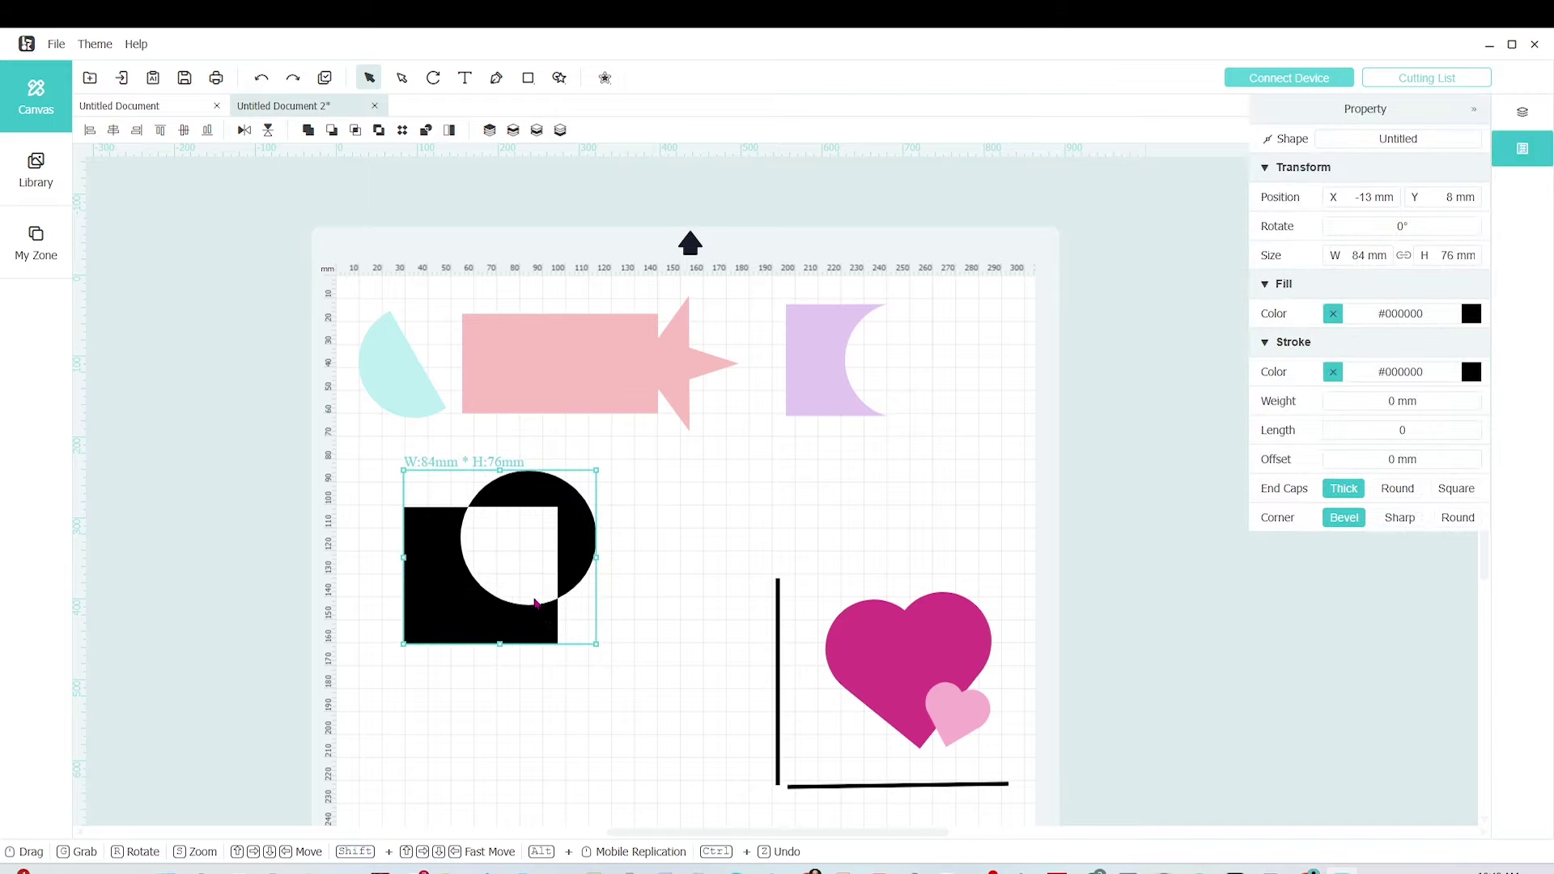
pyautogui.moveTo(579, 576); pyautogui.dragTo(606, 552)
pyautogui.click(1471, 314)
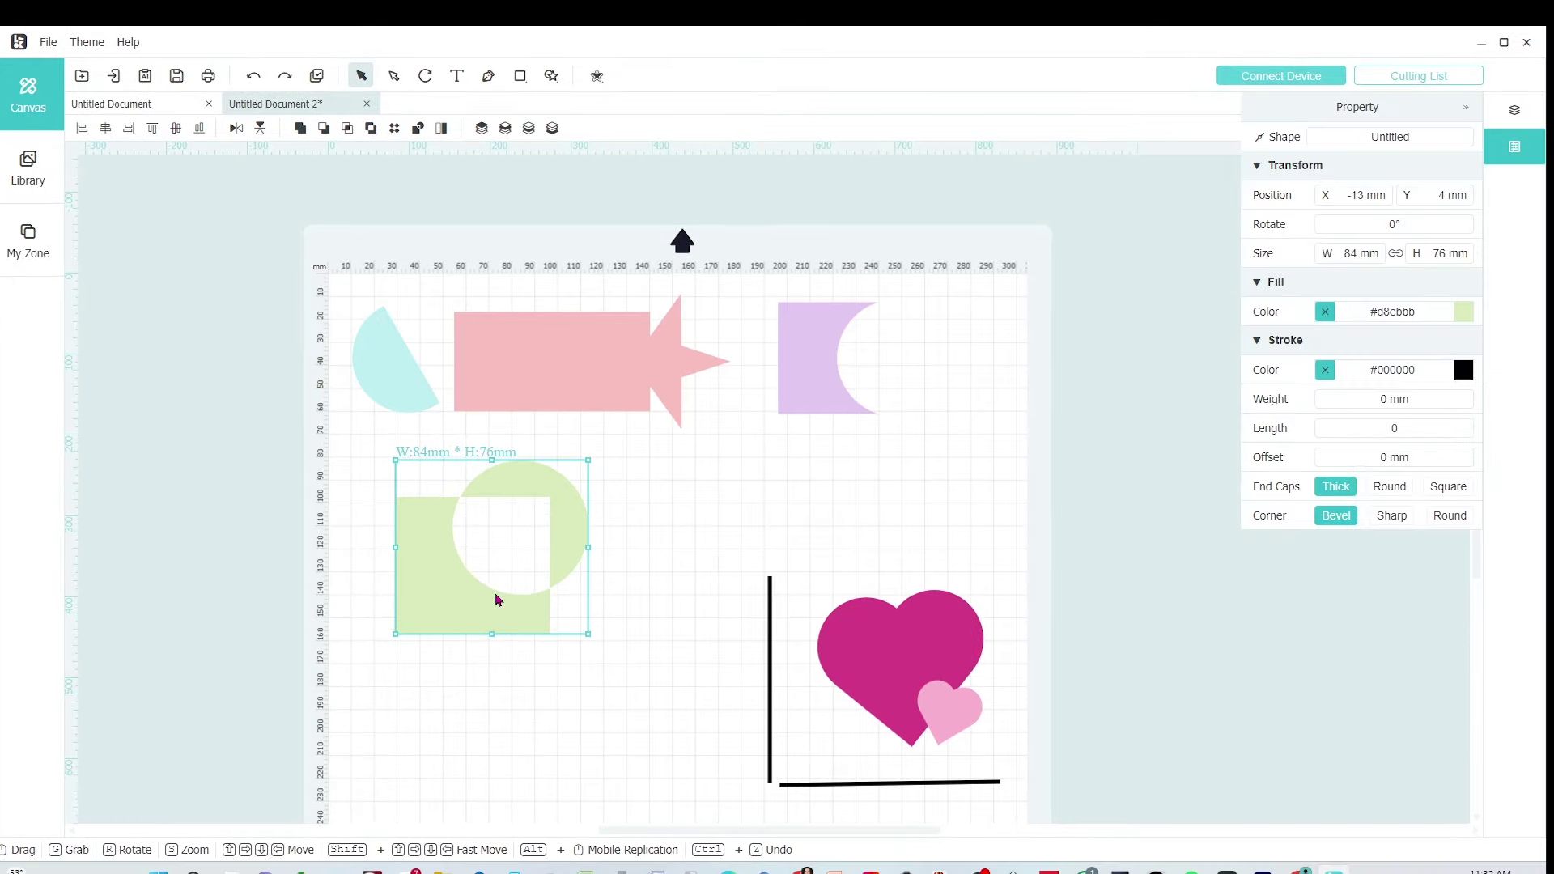
pyautogui.press('shift')
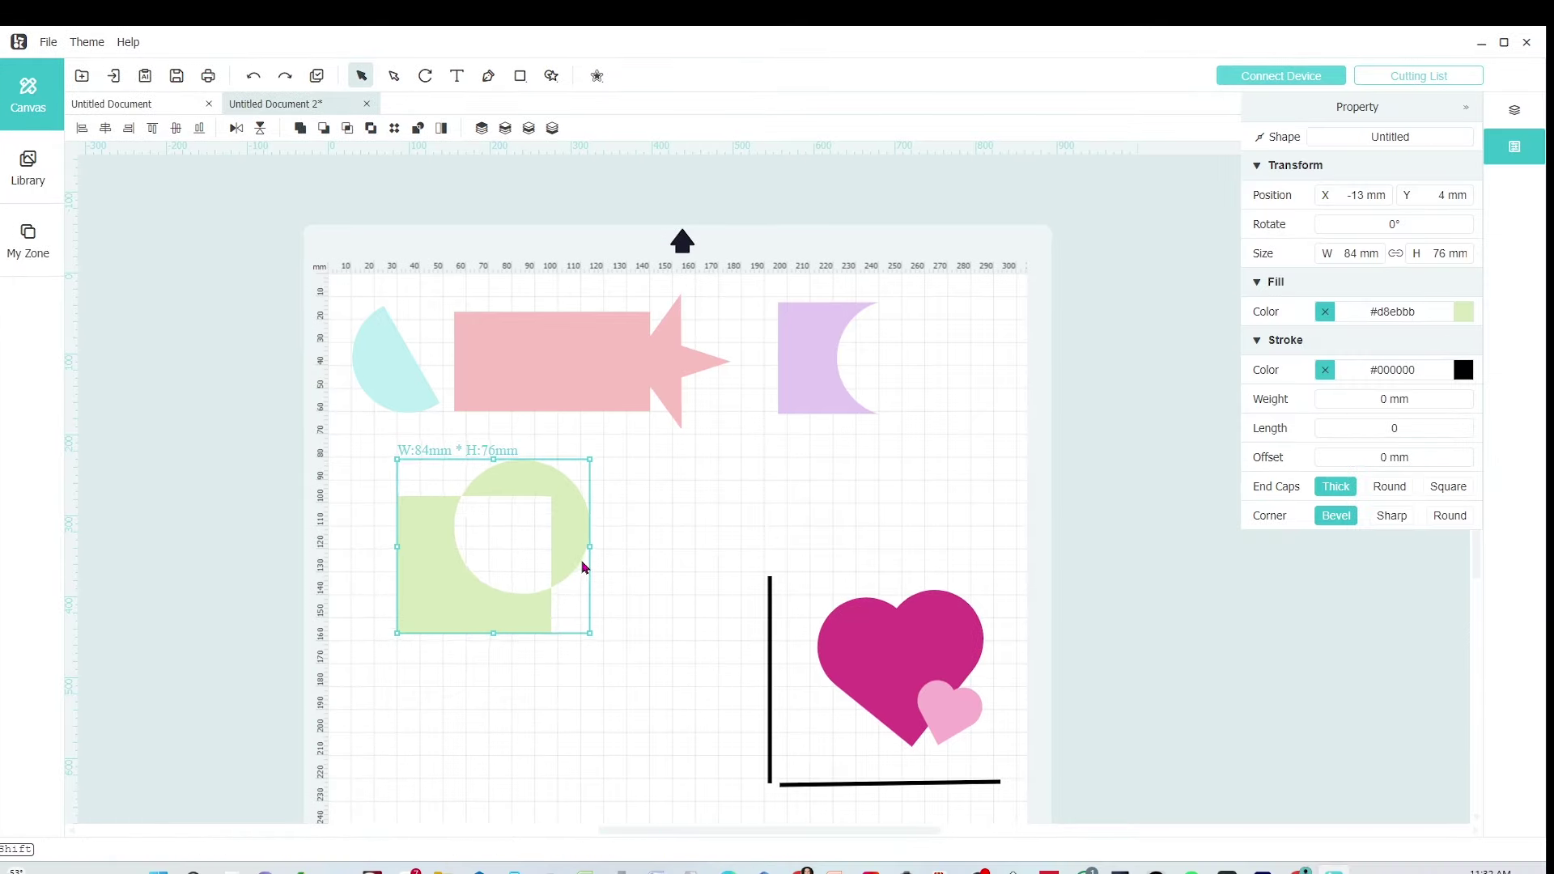
# Move the combined light green square-circle shape to about X -7 mm, Y 10 mm.
pyautogui.hotkey('shift', 'Right')
pyautogui.hotkey('shift', 'Up')
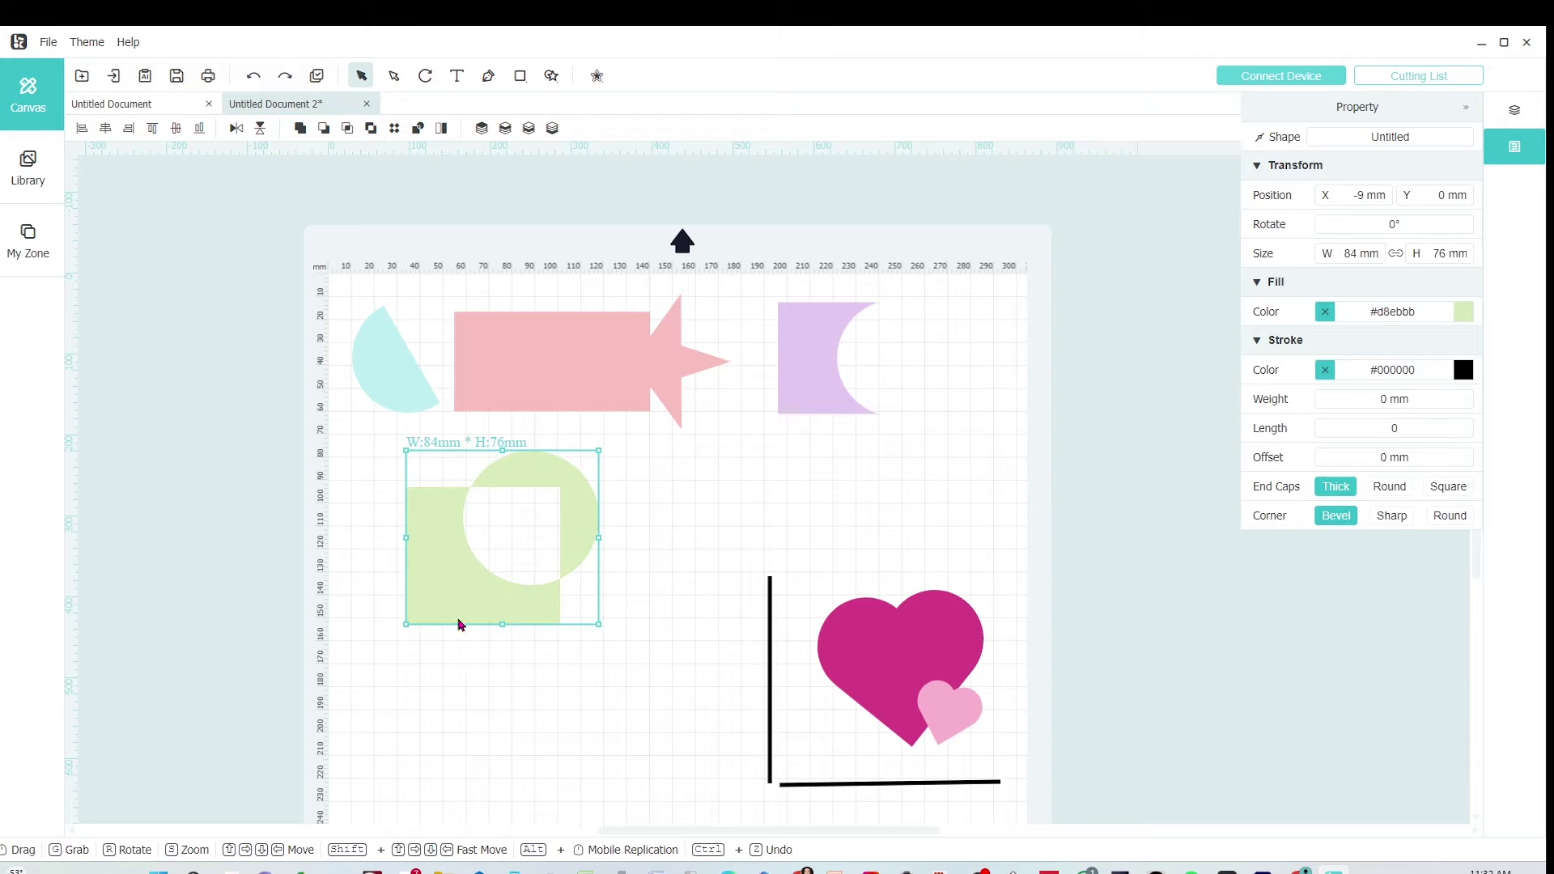
pyautogui.moveTo(574, 503); pyautogui.dragTo(579, 531)
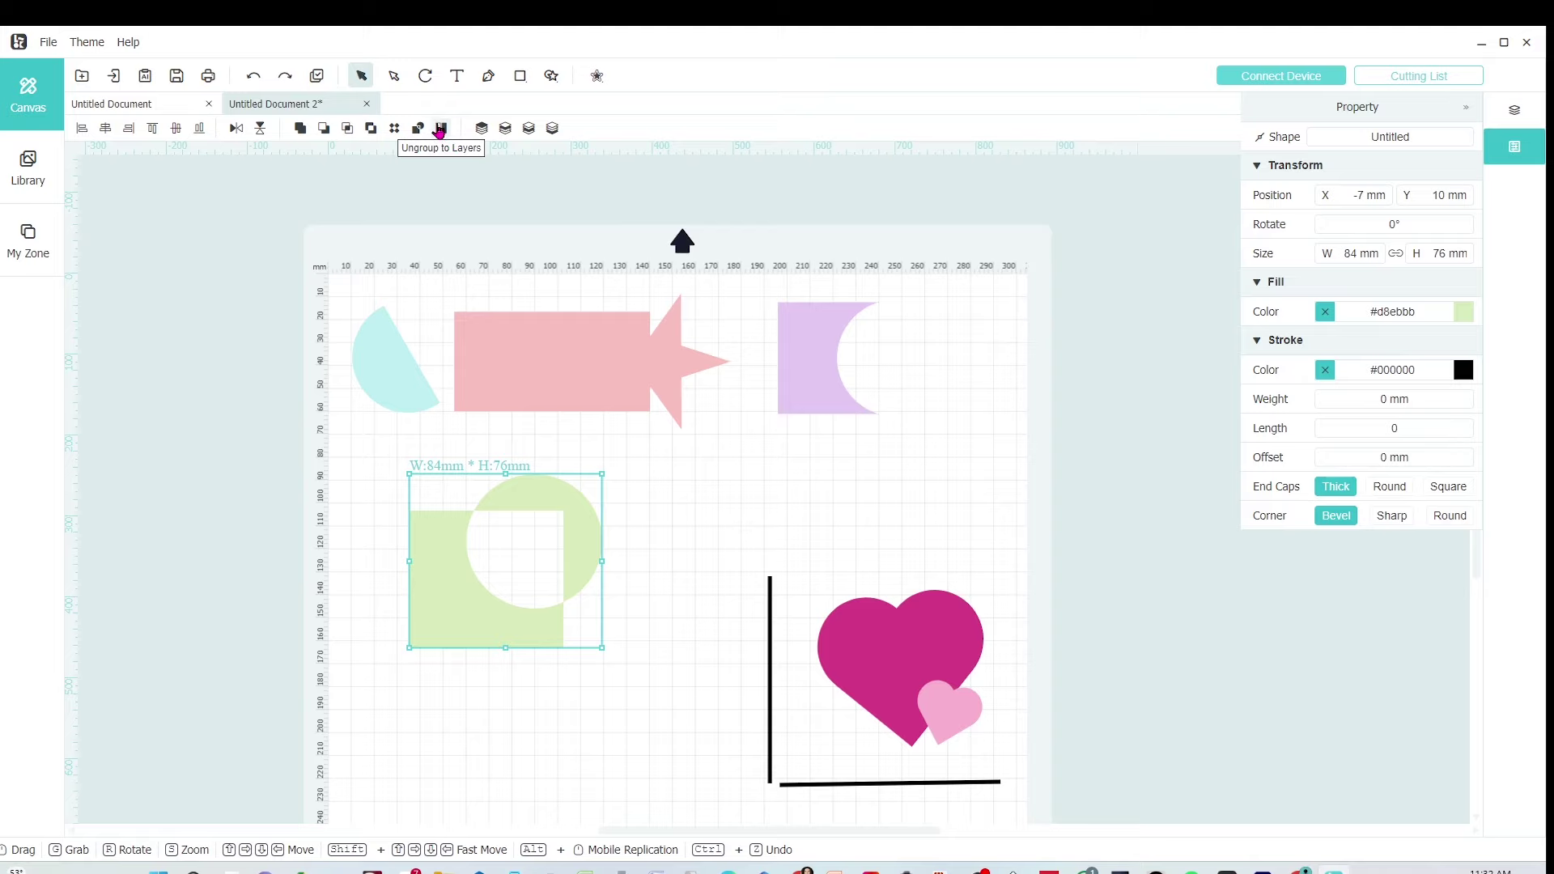
# Ungroup the light green shape to layers and move its square piece down, apart from the circle piece.
pyautogui.click(439, 129)
pyautogui.click(557, 643)
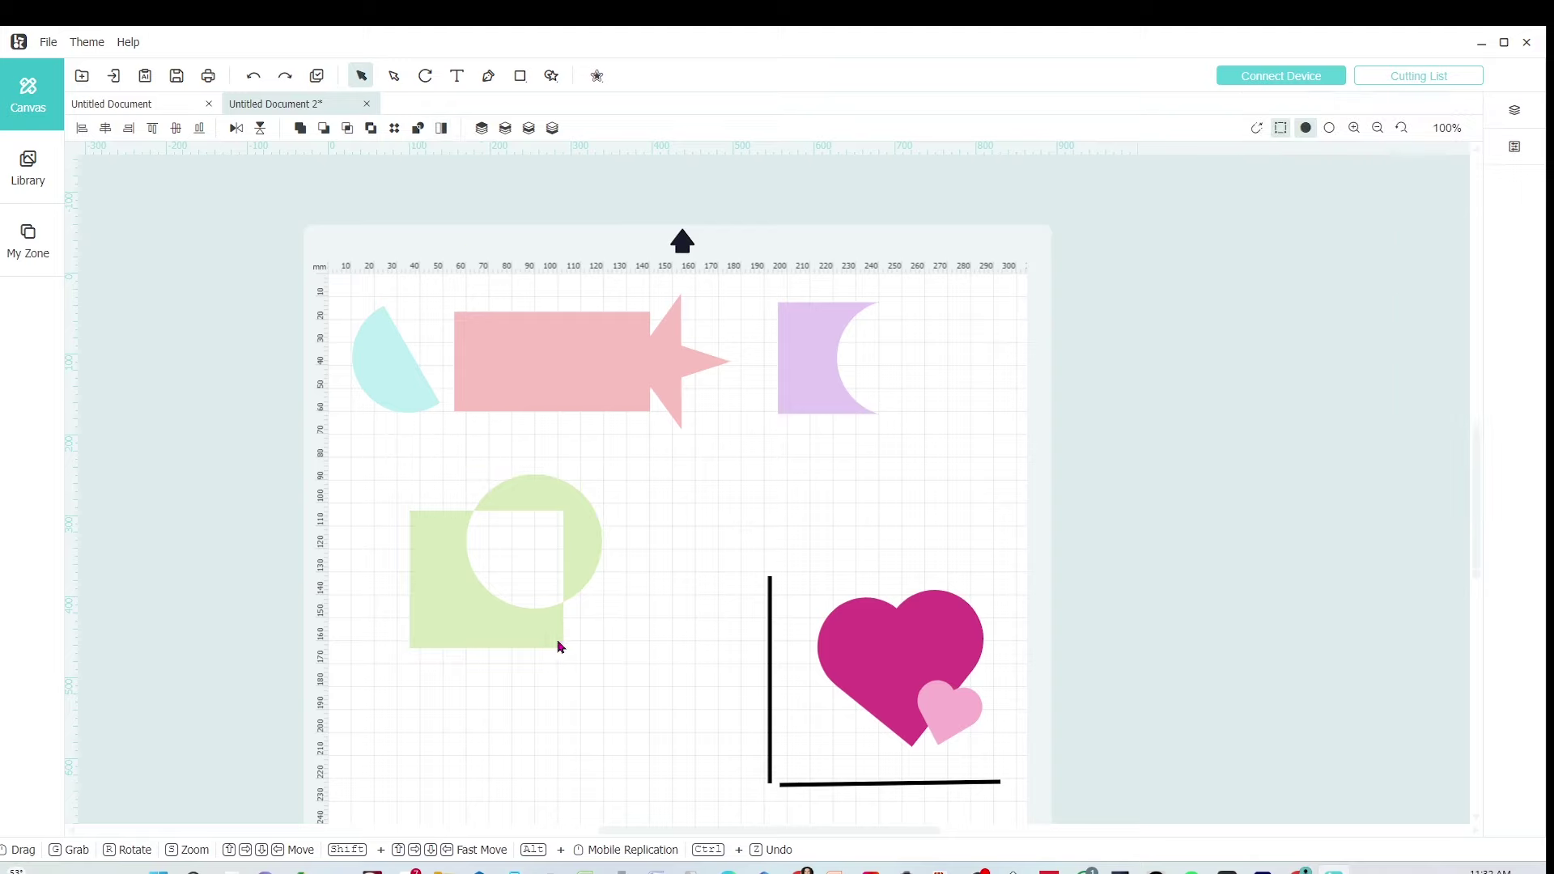
pyautogui.moveTo(510, 658); pyautogui.dragTo(503, 717)
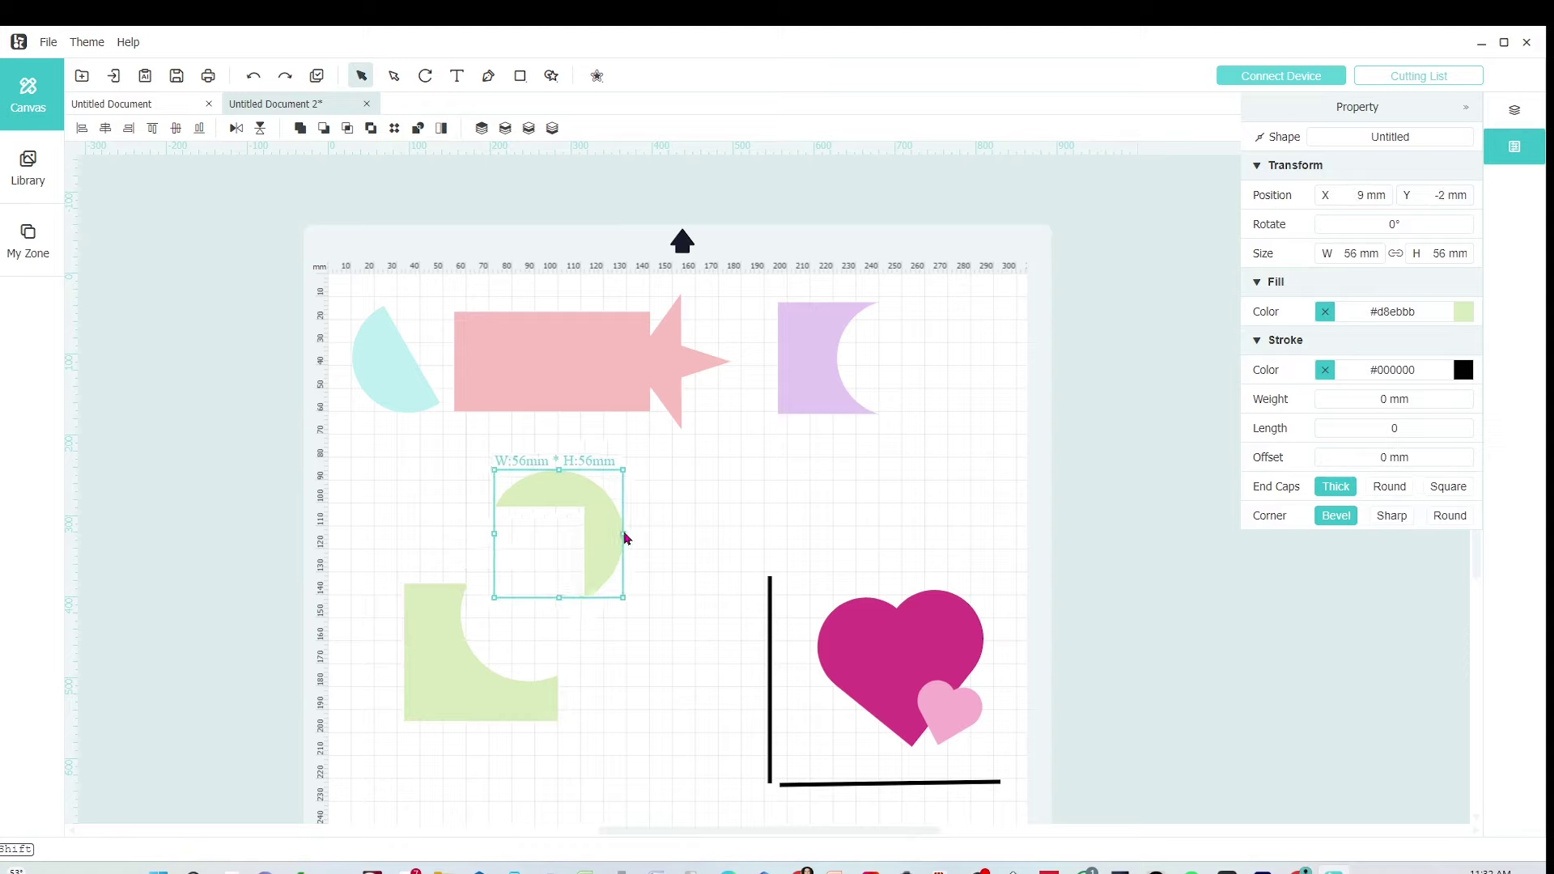
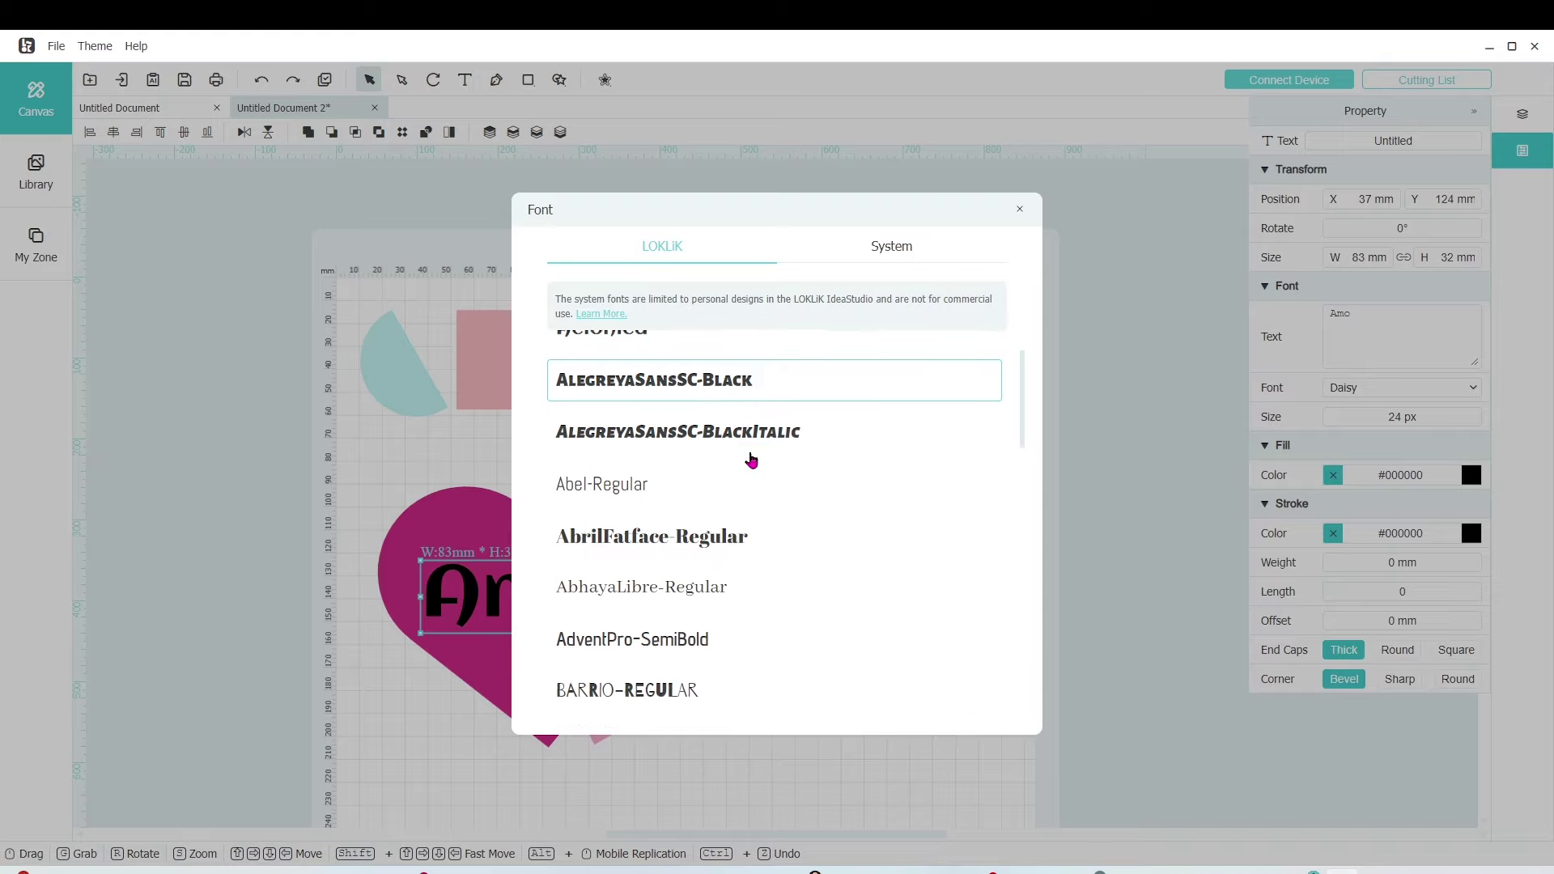
# Look through the LOKLiK fonts available for the "Amo" text.
pyautogui.scroll(1, 750, 460)
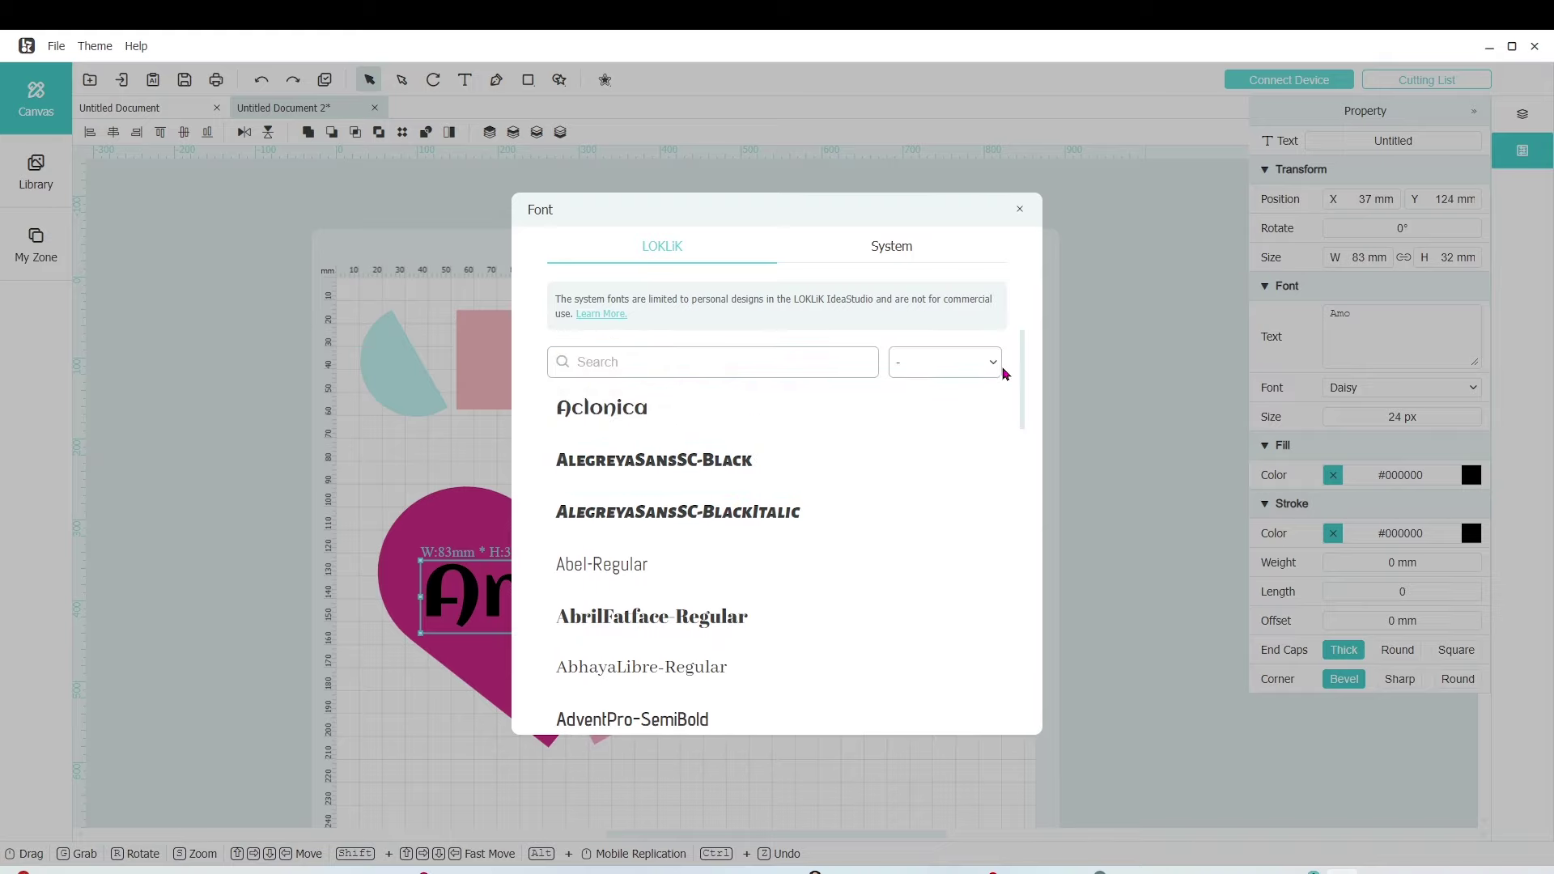
pyautogui.scroll(-15, 732, 457)
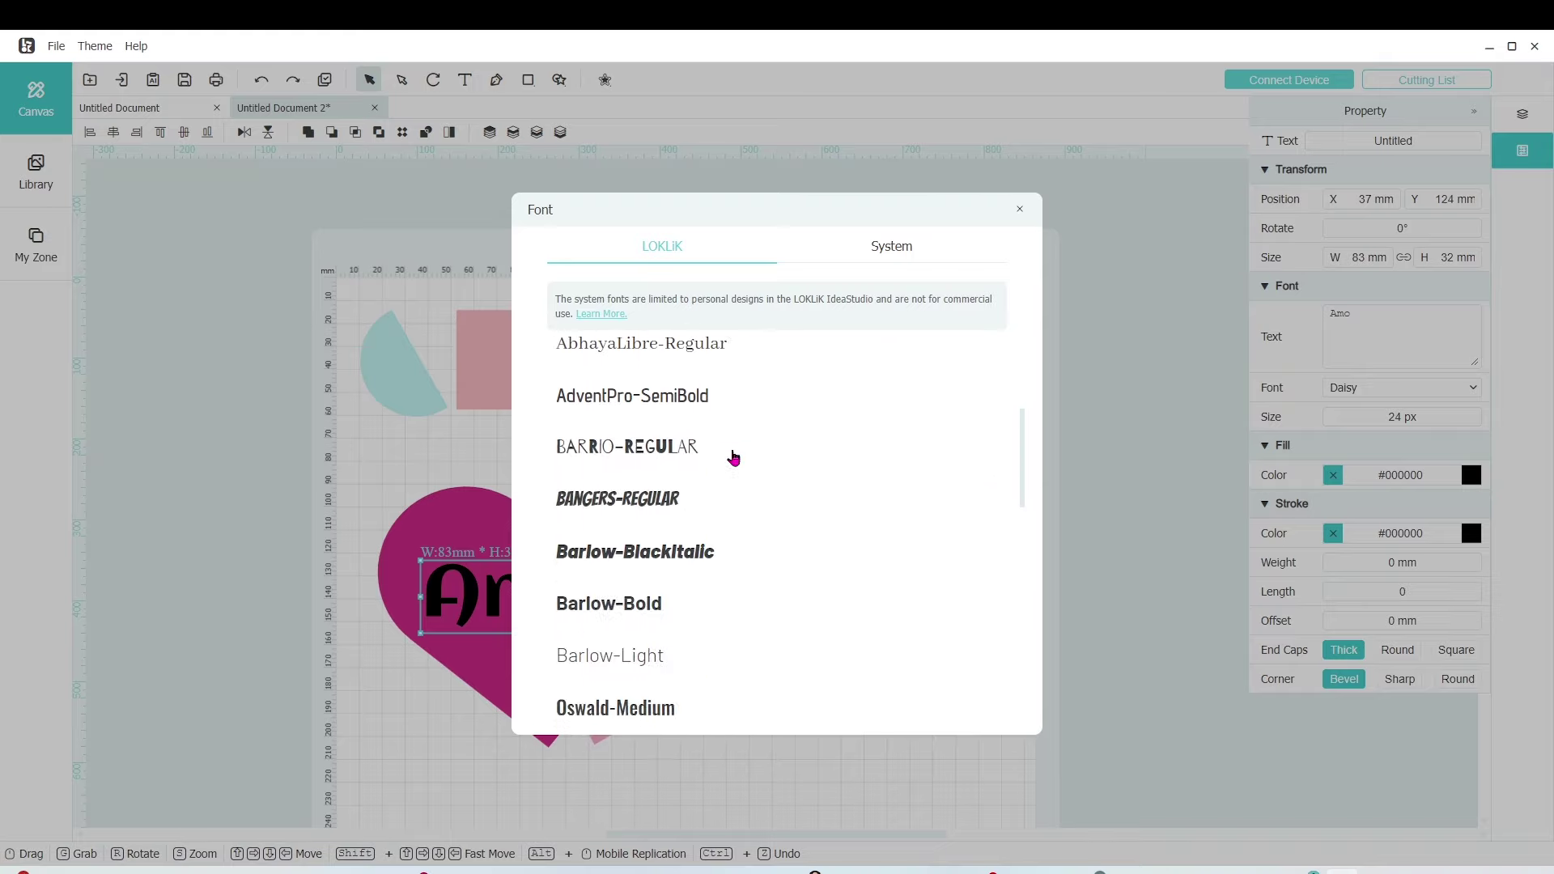
pyautogui.scroll(-3, 733, 457)
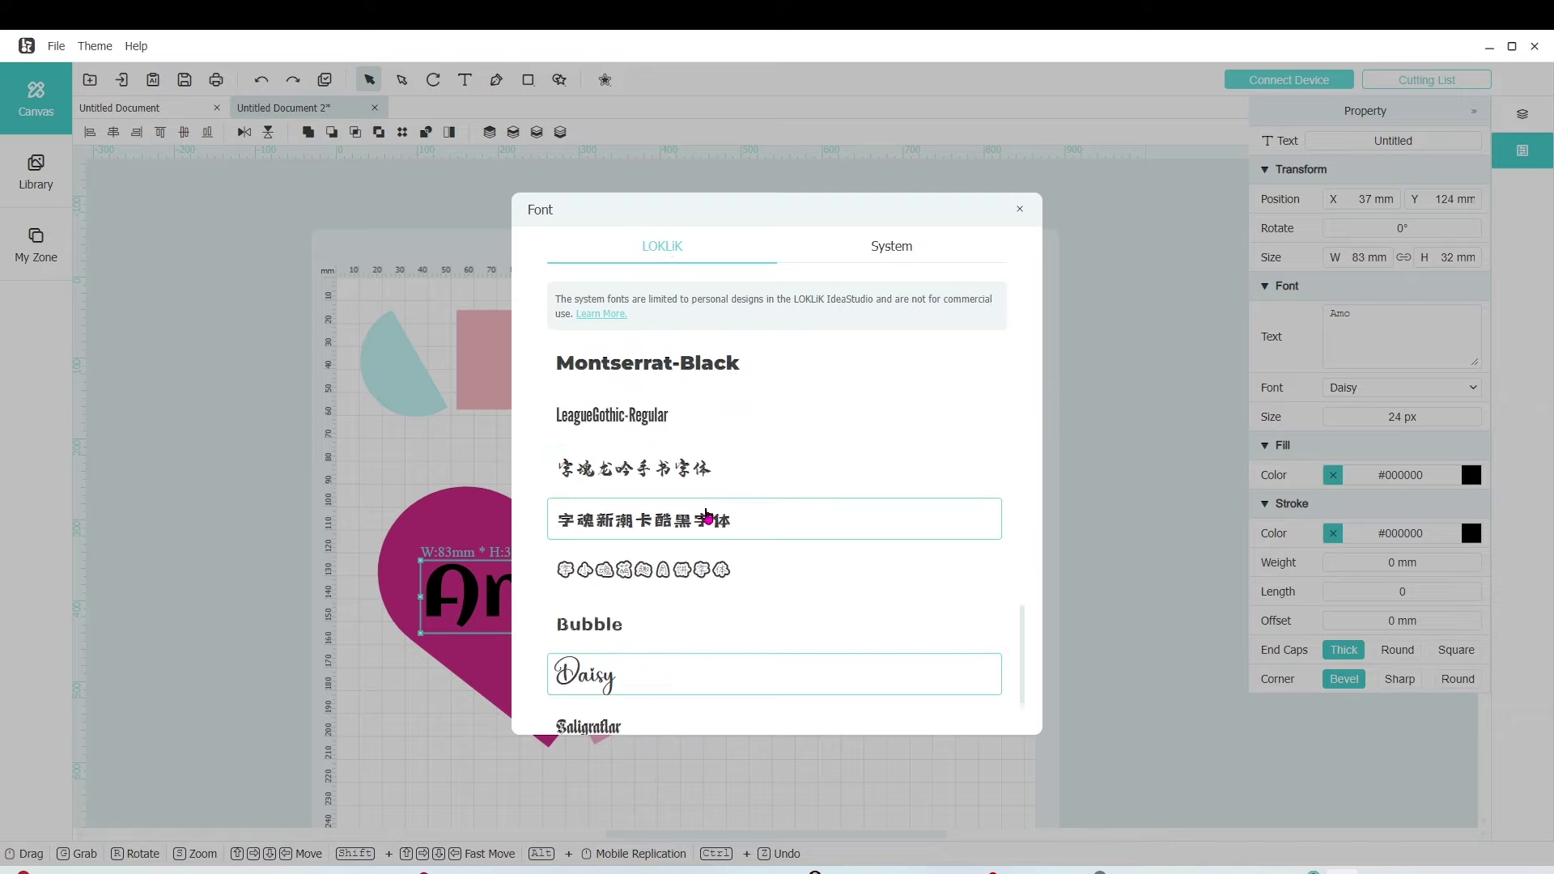
pyautogui.scroll(15, 712, 513)
pyautogui.scroll(2, 673, 484)
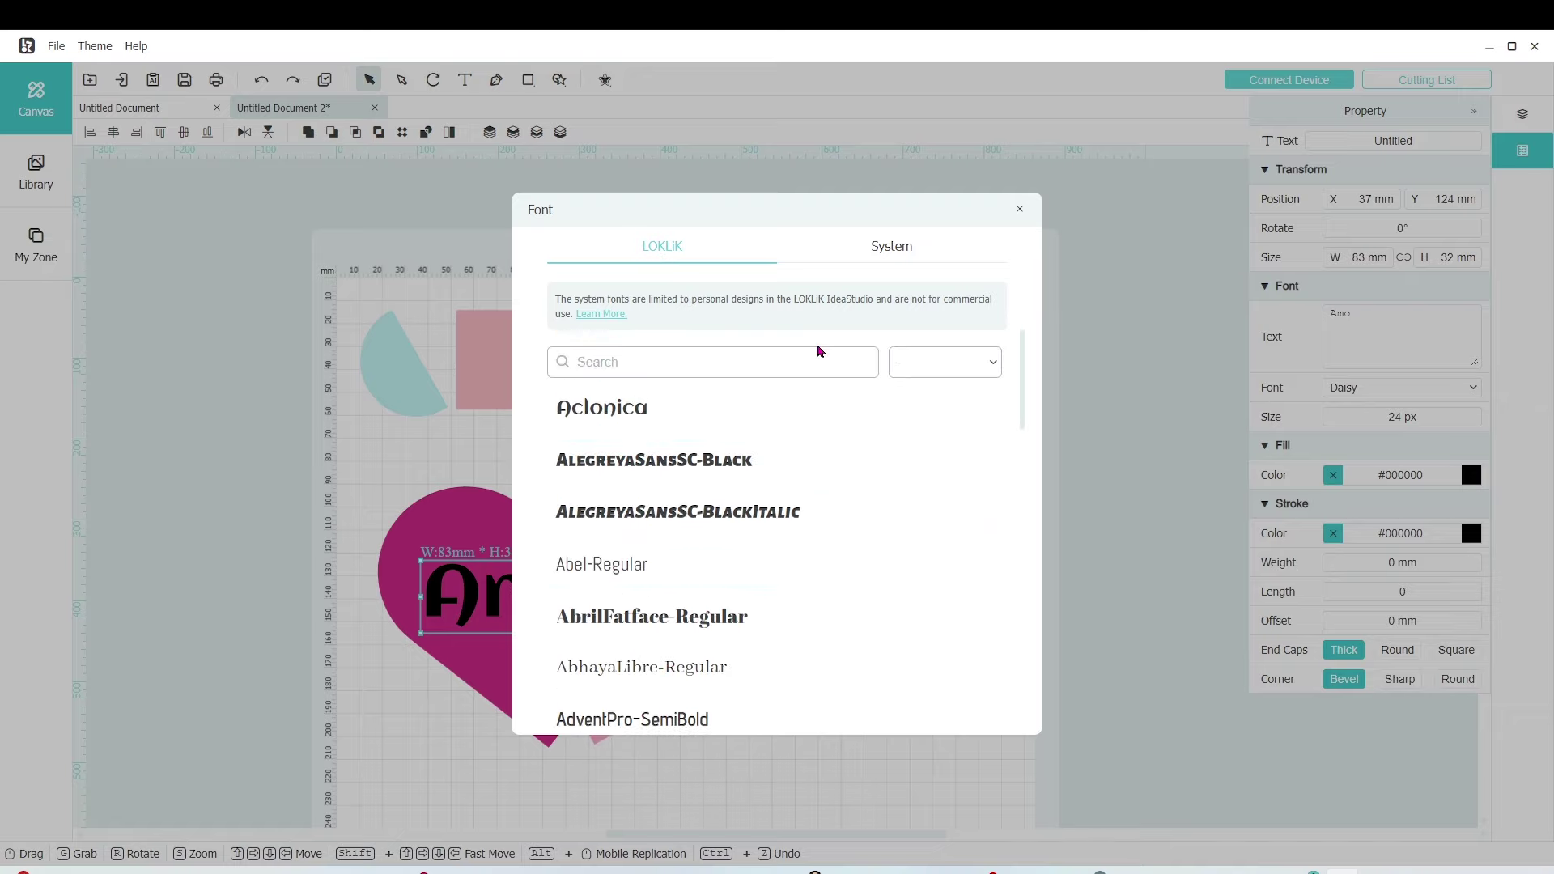
# Set the font of the "Amo" text to Alosia Sans from the system fonts.
pyautogui.click(888, 249)
pyautogui.scroll(-1, 679, 460)
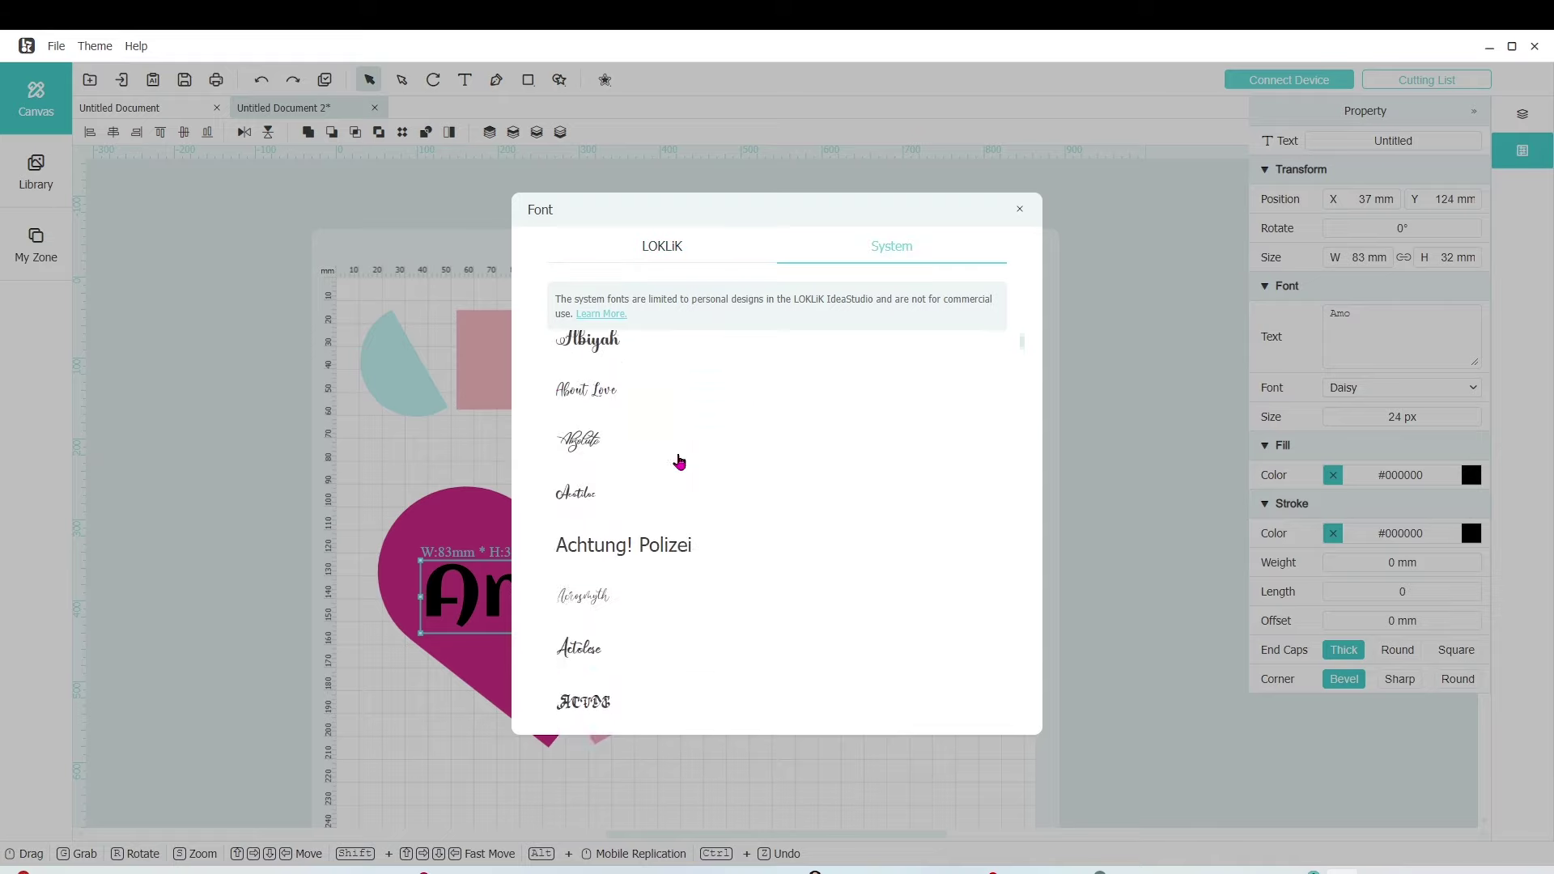
pyautogui.scroll(-8, 679, 461)
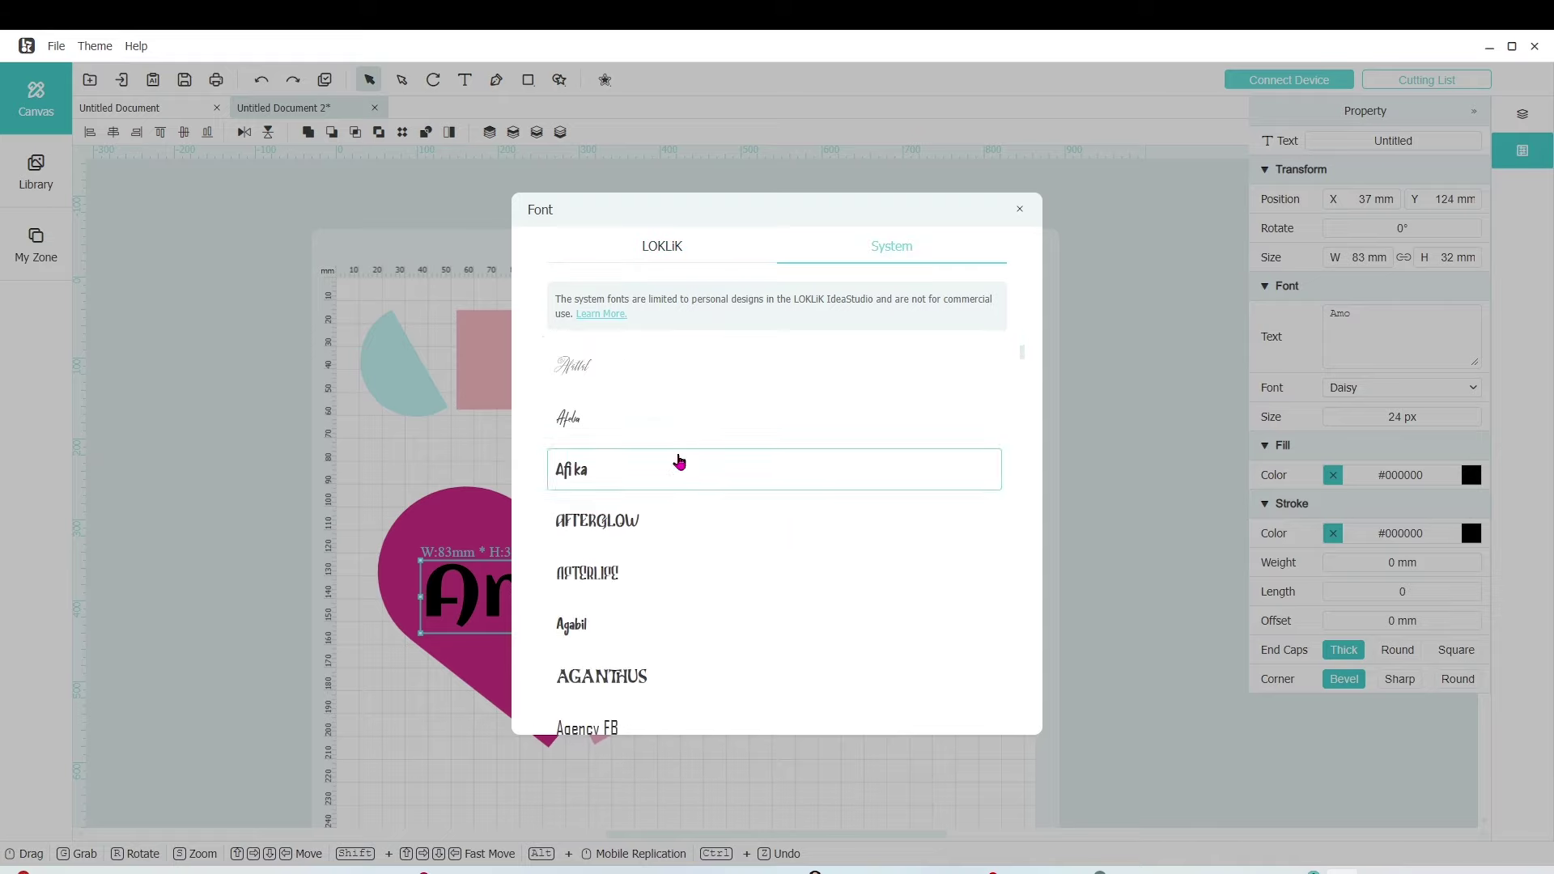
pyautogui.scroll(-5, 678, 461)
pyautogui.scroll(5, 679, 461)
pyautogui.scroll(-4, 679, 462)
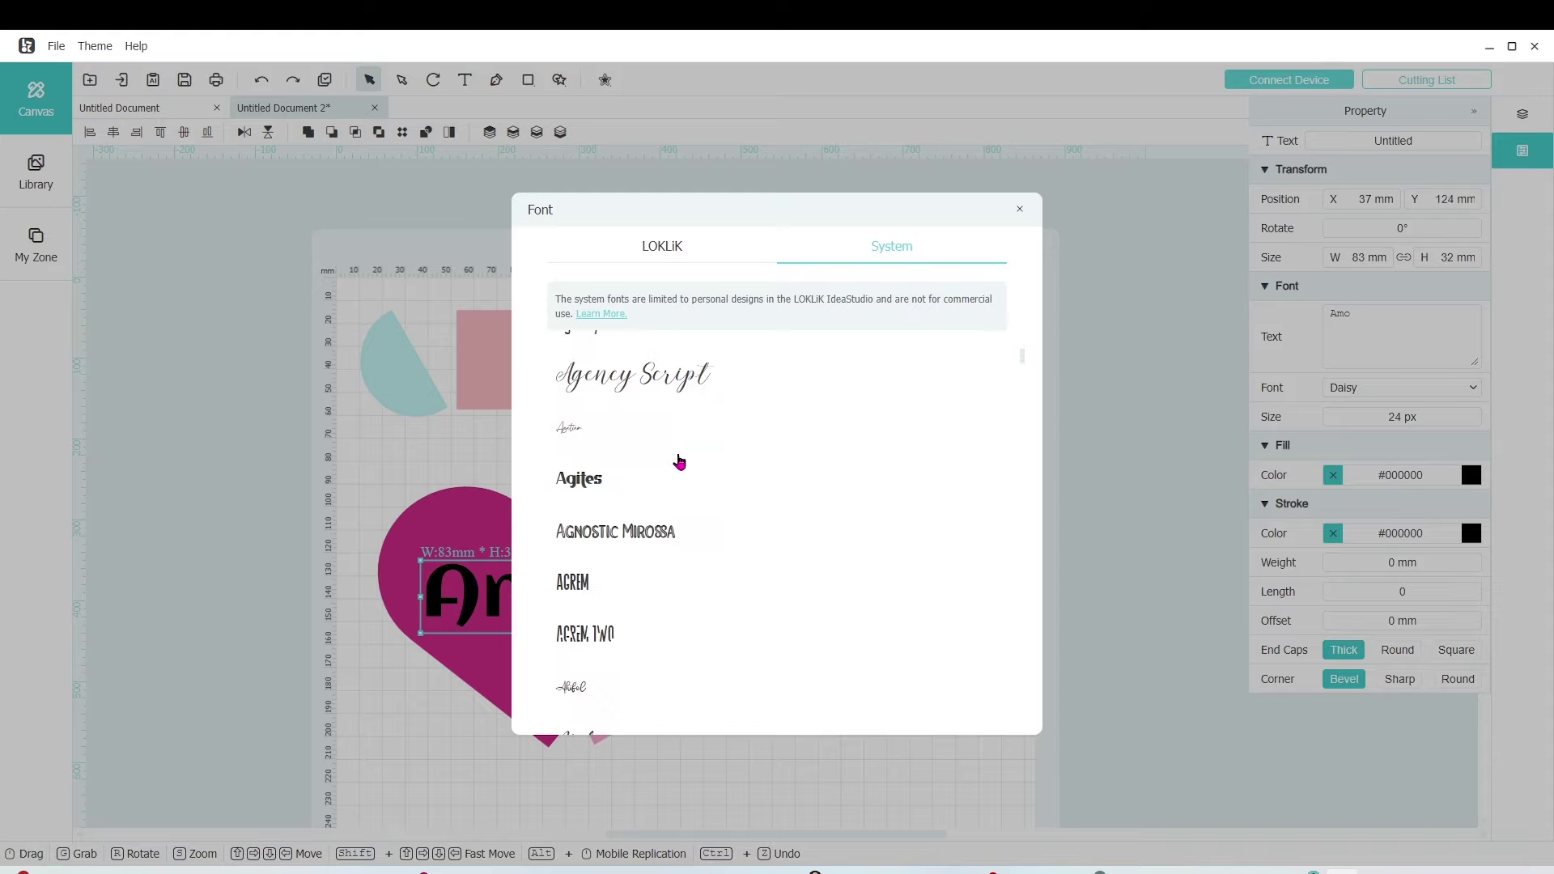
pyautogui.scroll(-10, 679, 461)
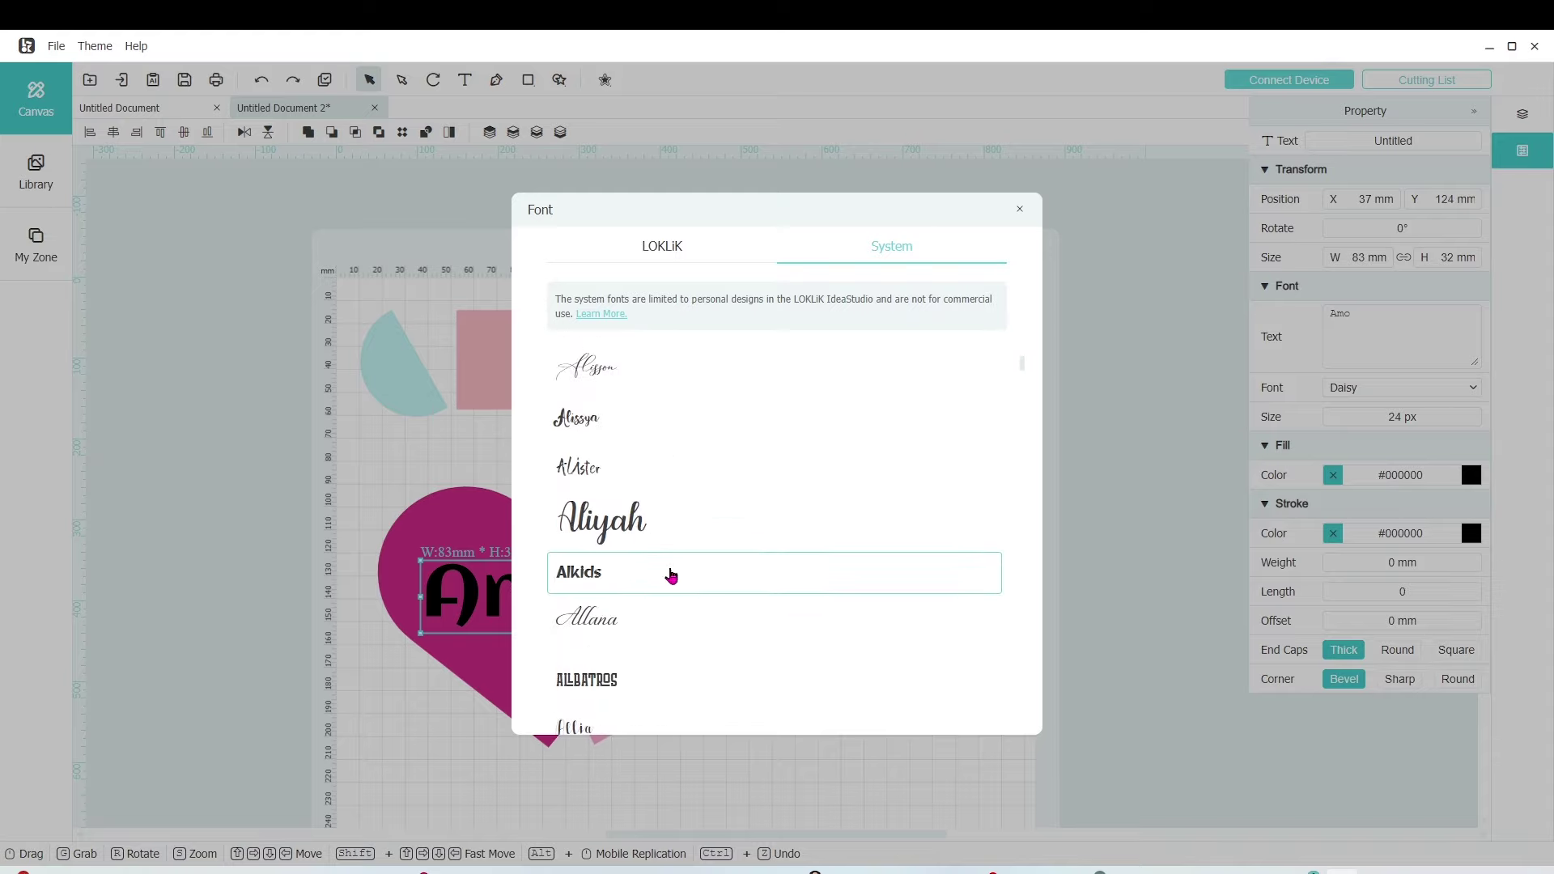
pyautogui.scroll(-10, 670, 574)
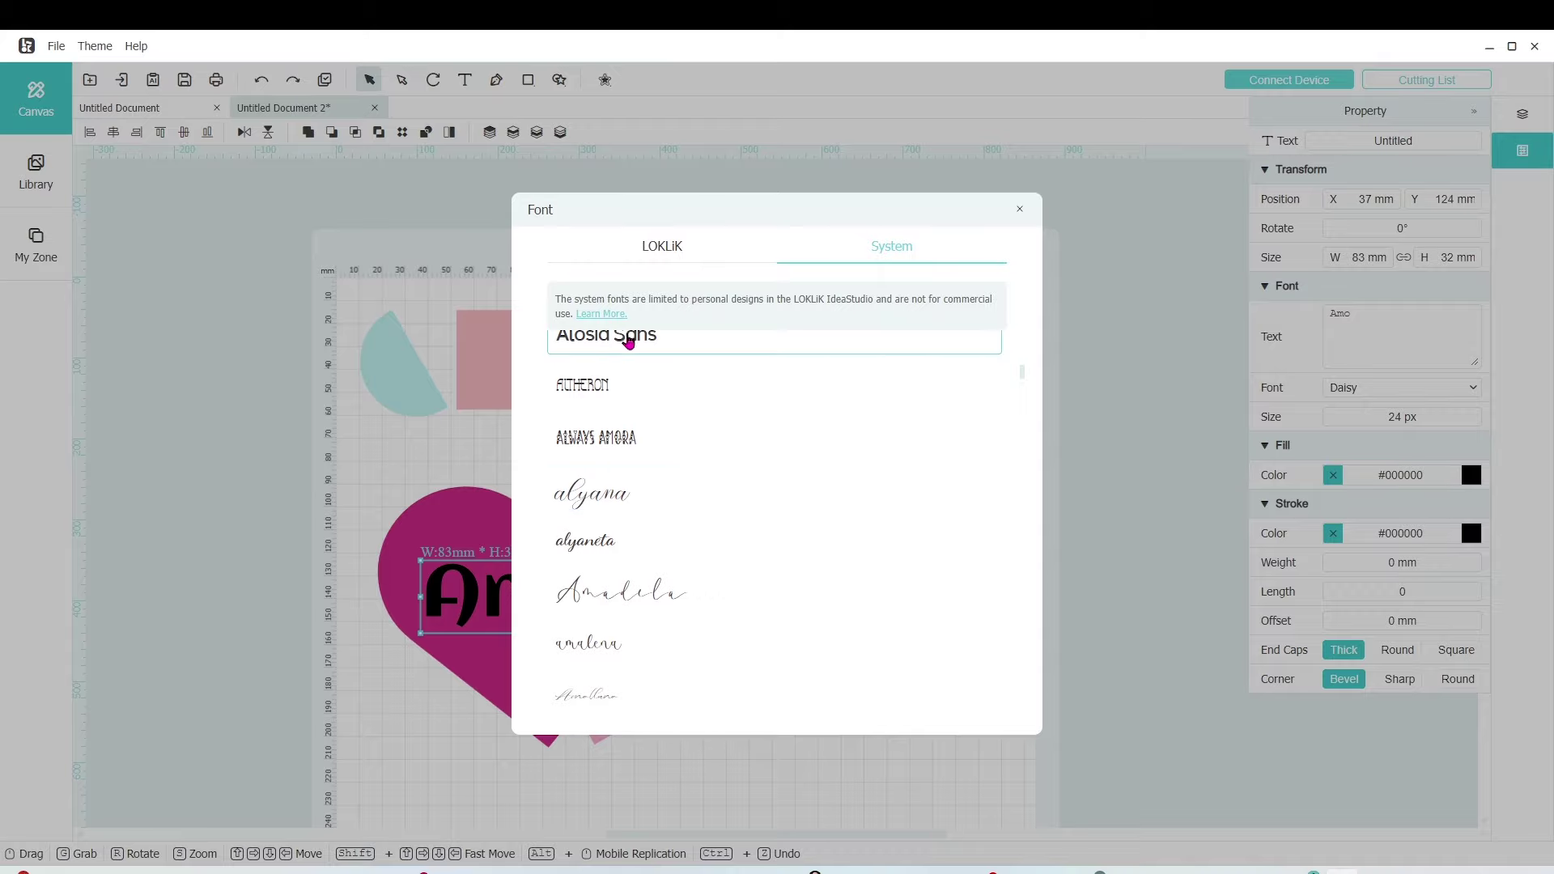
pyautogui.click(628, 336)
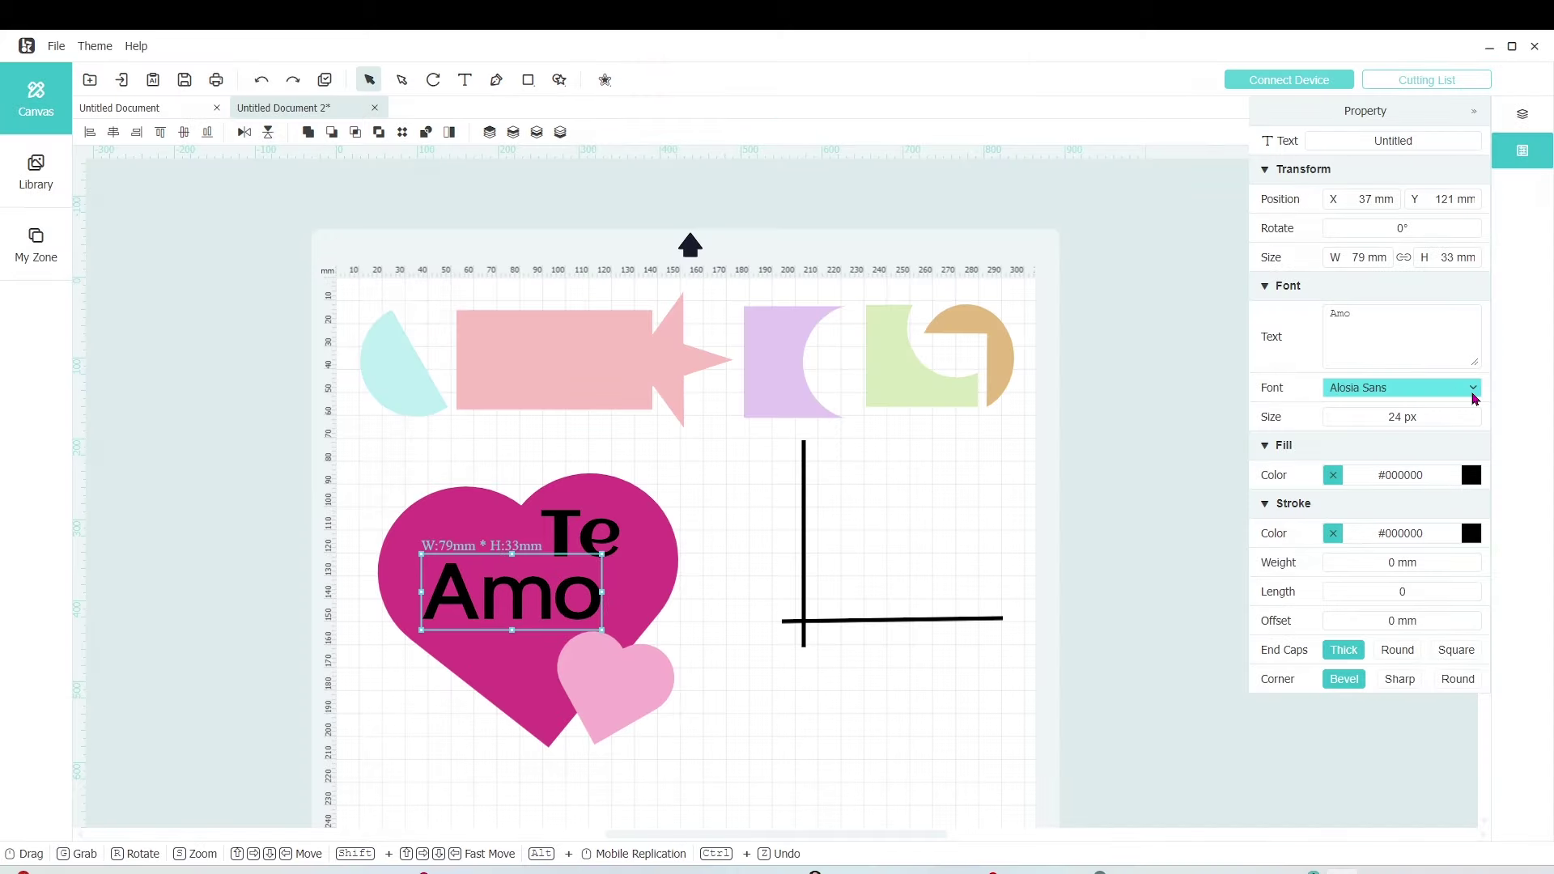
# Change the font of the "Amo" text to the system font Bagus.
pyautogui.click(1402, 388)
pyautogui.scroll(-15, 782, 553)
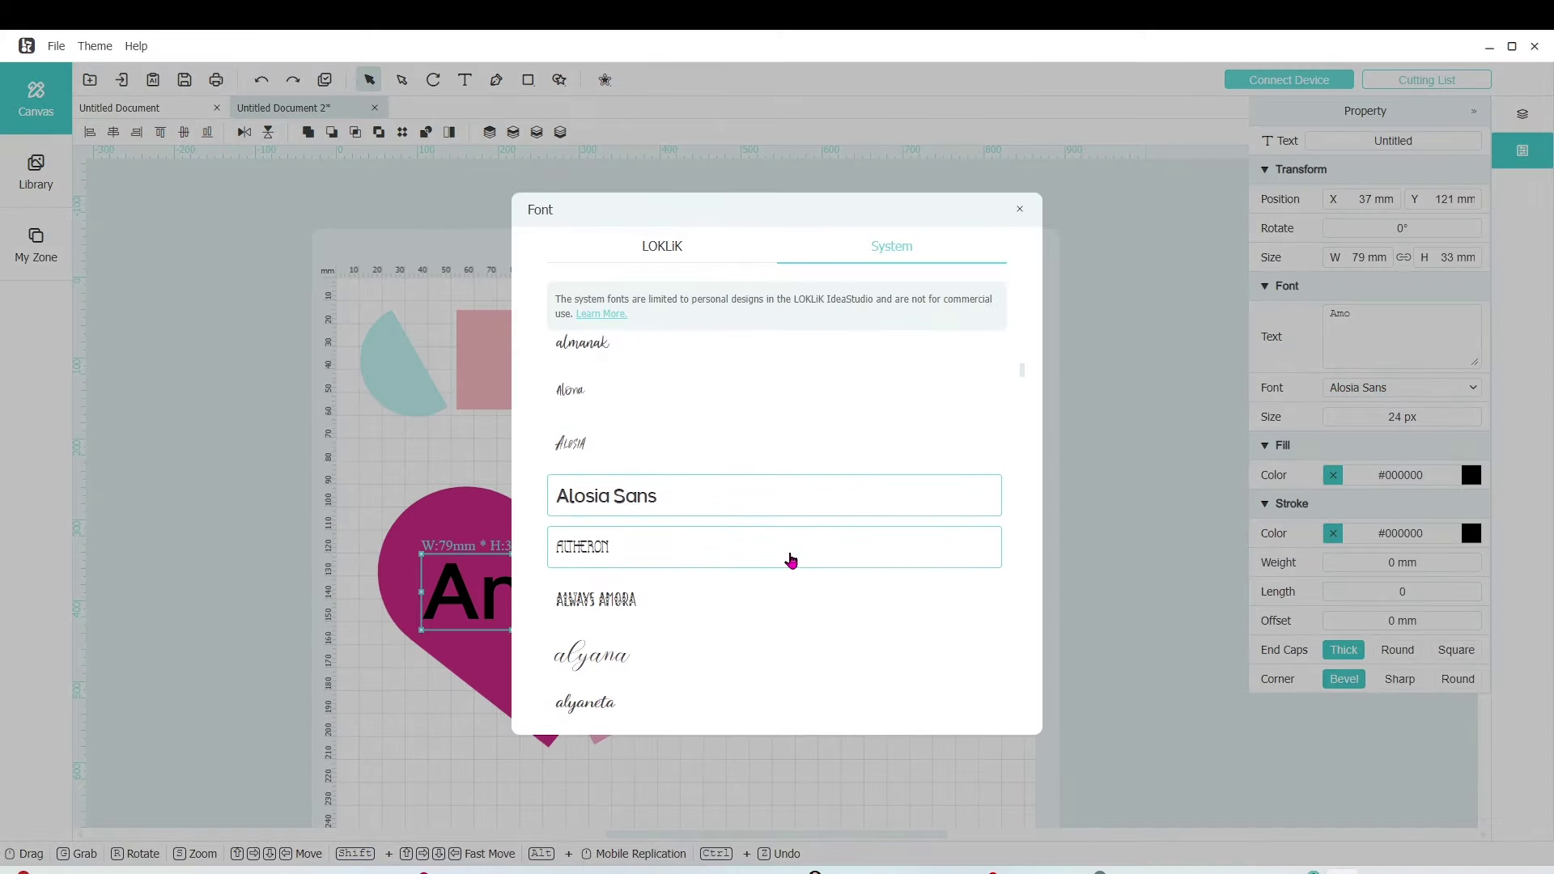
pyautogui.scroll(-15, 790, 559)
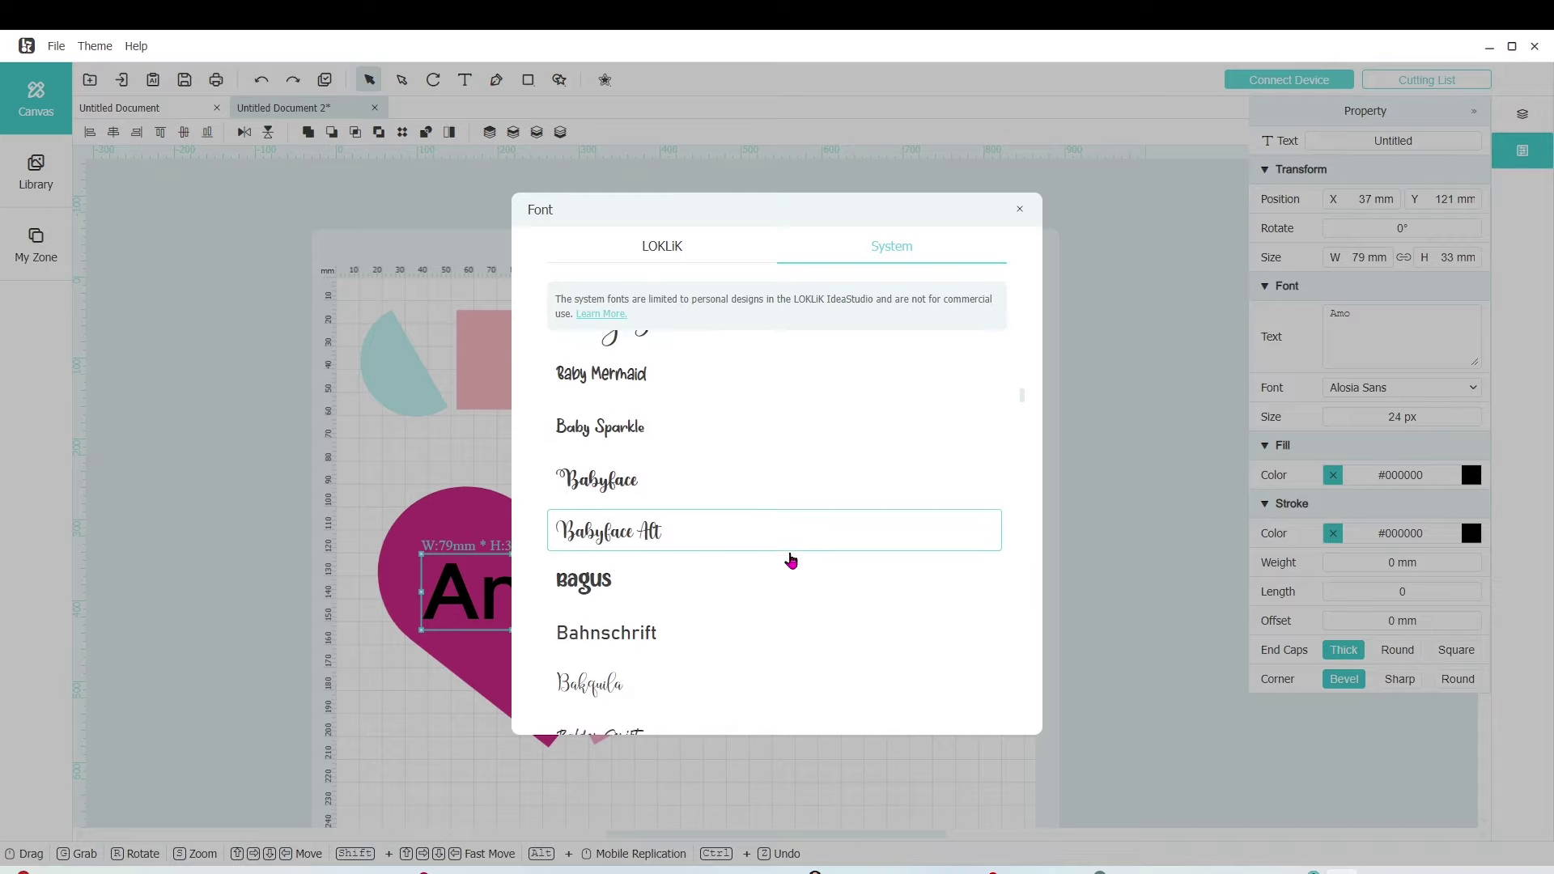
pyautogui.click(791, 557)
# Search the system fonts for "bagu" and set the "Te" text to Bagus.
pyautogui.click(579, 534)
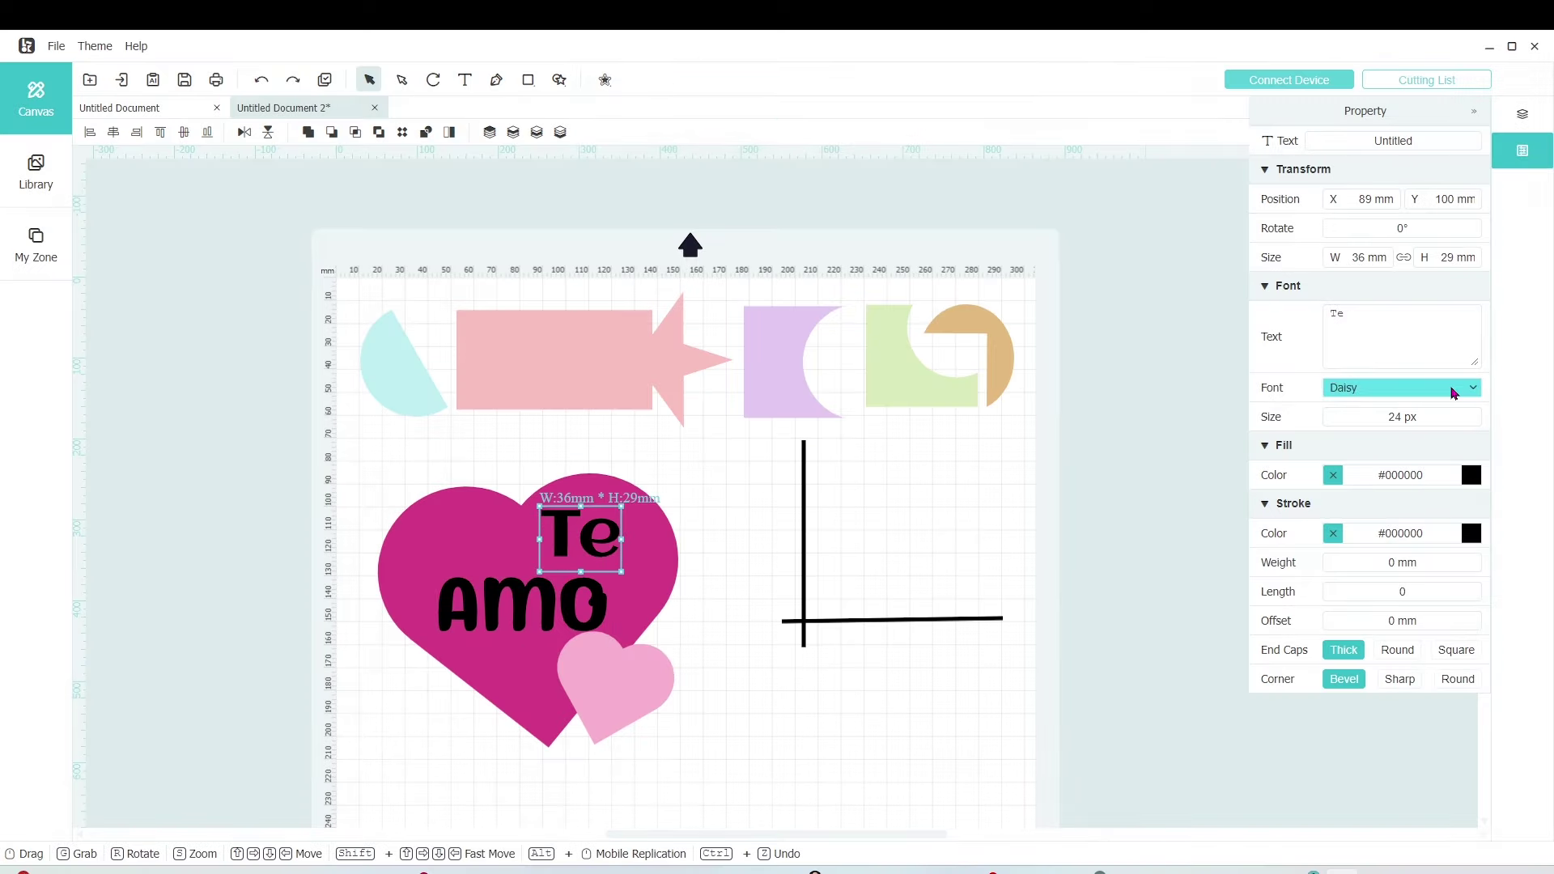
pyautogui.click(1424, 389)
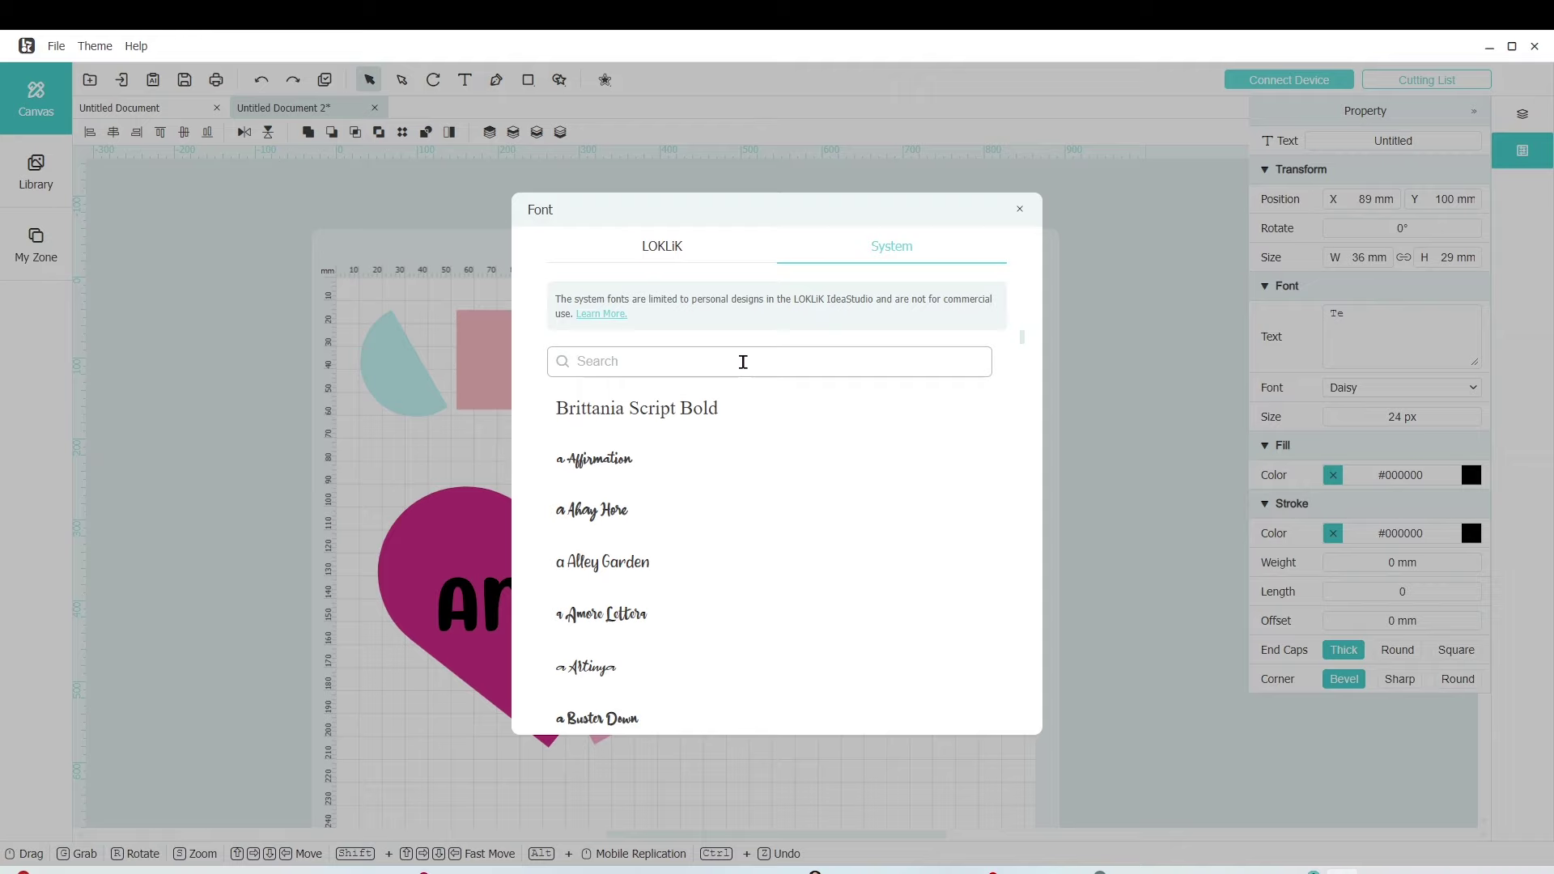
pyautogui.write('bagu')
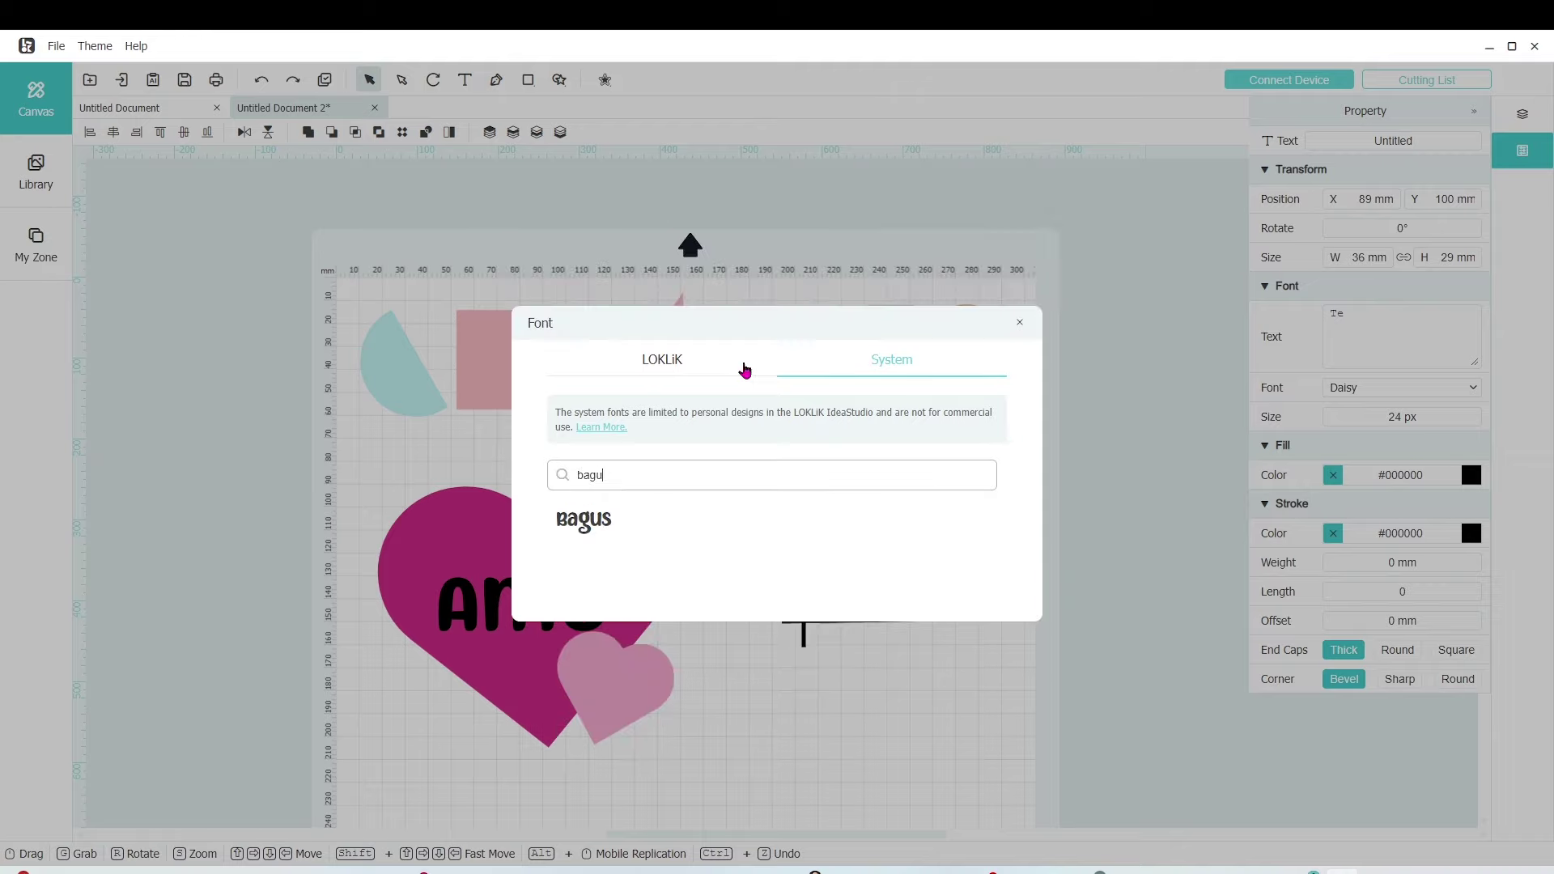
pyautogui.click(589, 526)
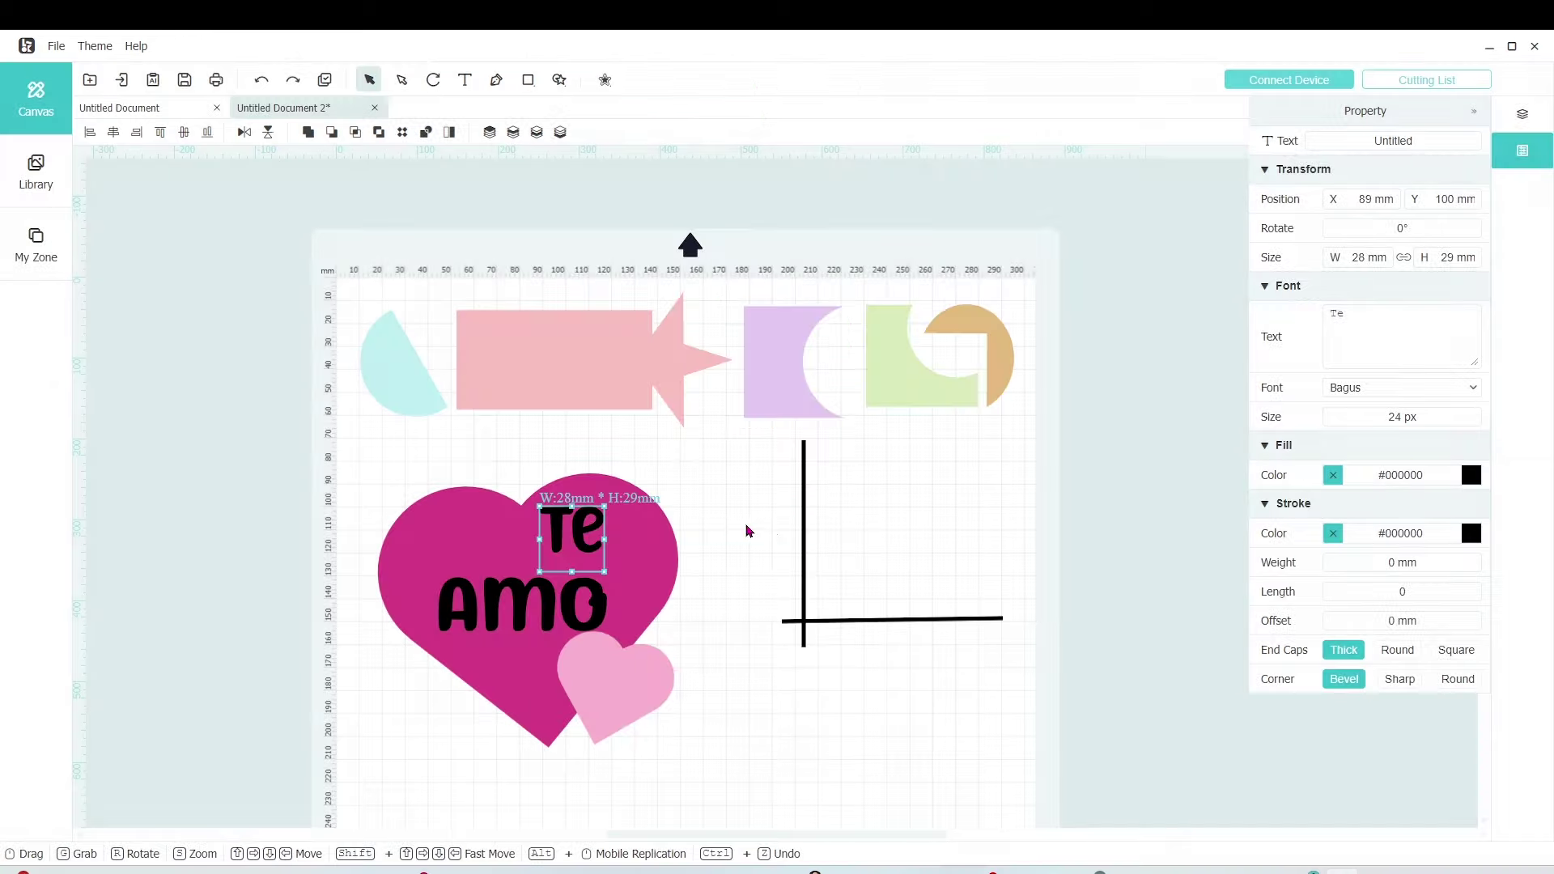
# Move the "Te" text above the start of "Amo", at about X 46 mm, Y 106 mm.
pyautogui.moveTo(595, 546); pyautogui.dragTo(485, 557)
pyautogui.click(807, 754)
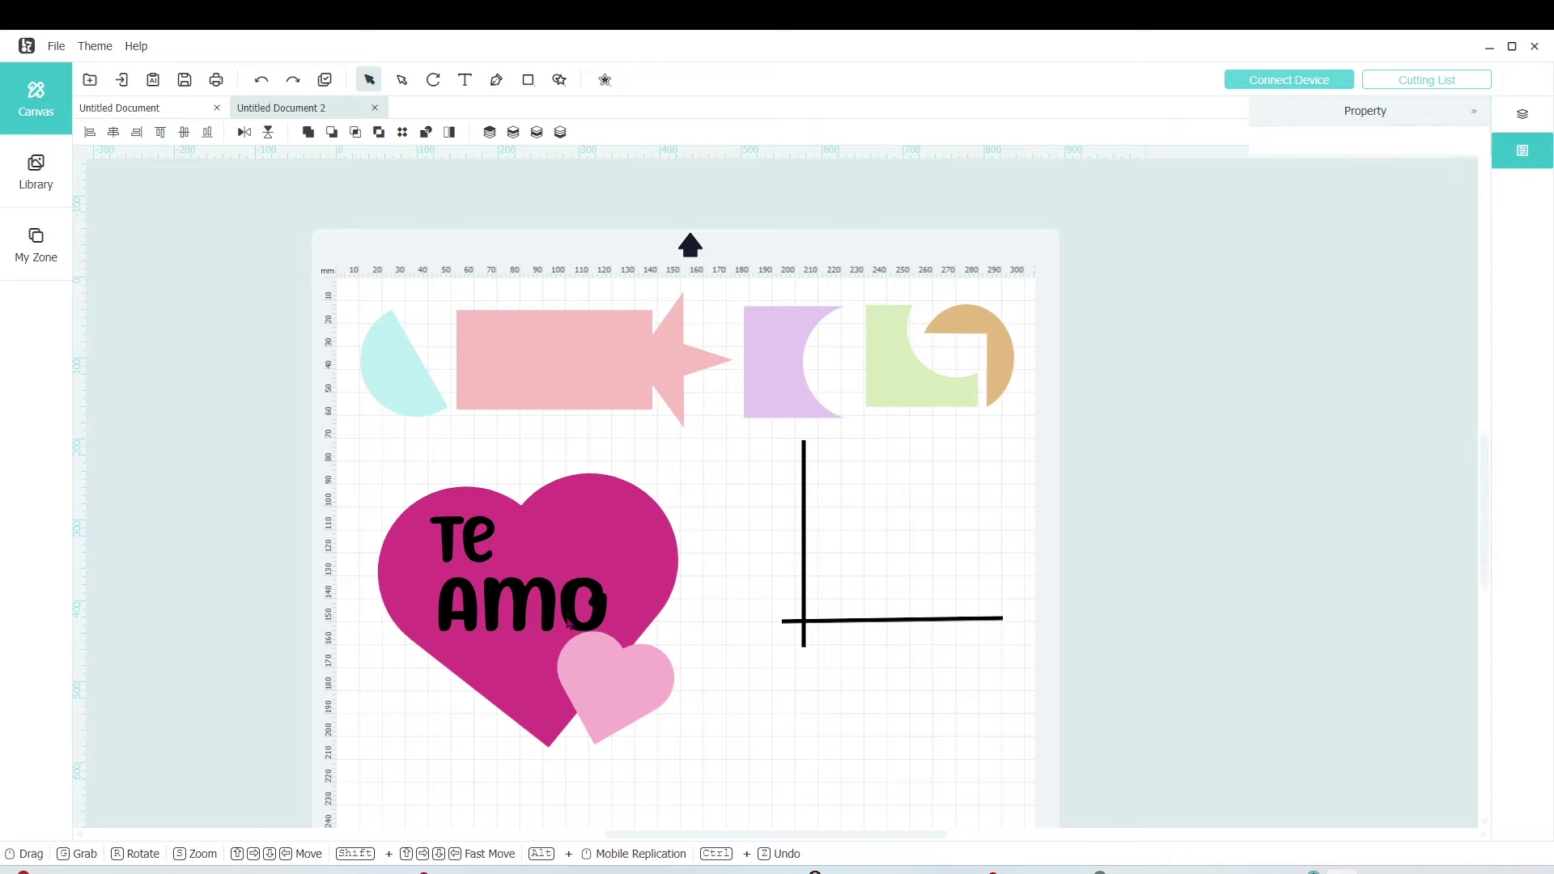
pyautogui.click(489, 549)
# Fill the "Amo" text with light pink #fdbedb.
pyautogui.click(569, 596)
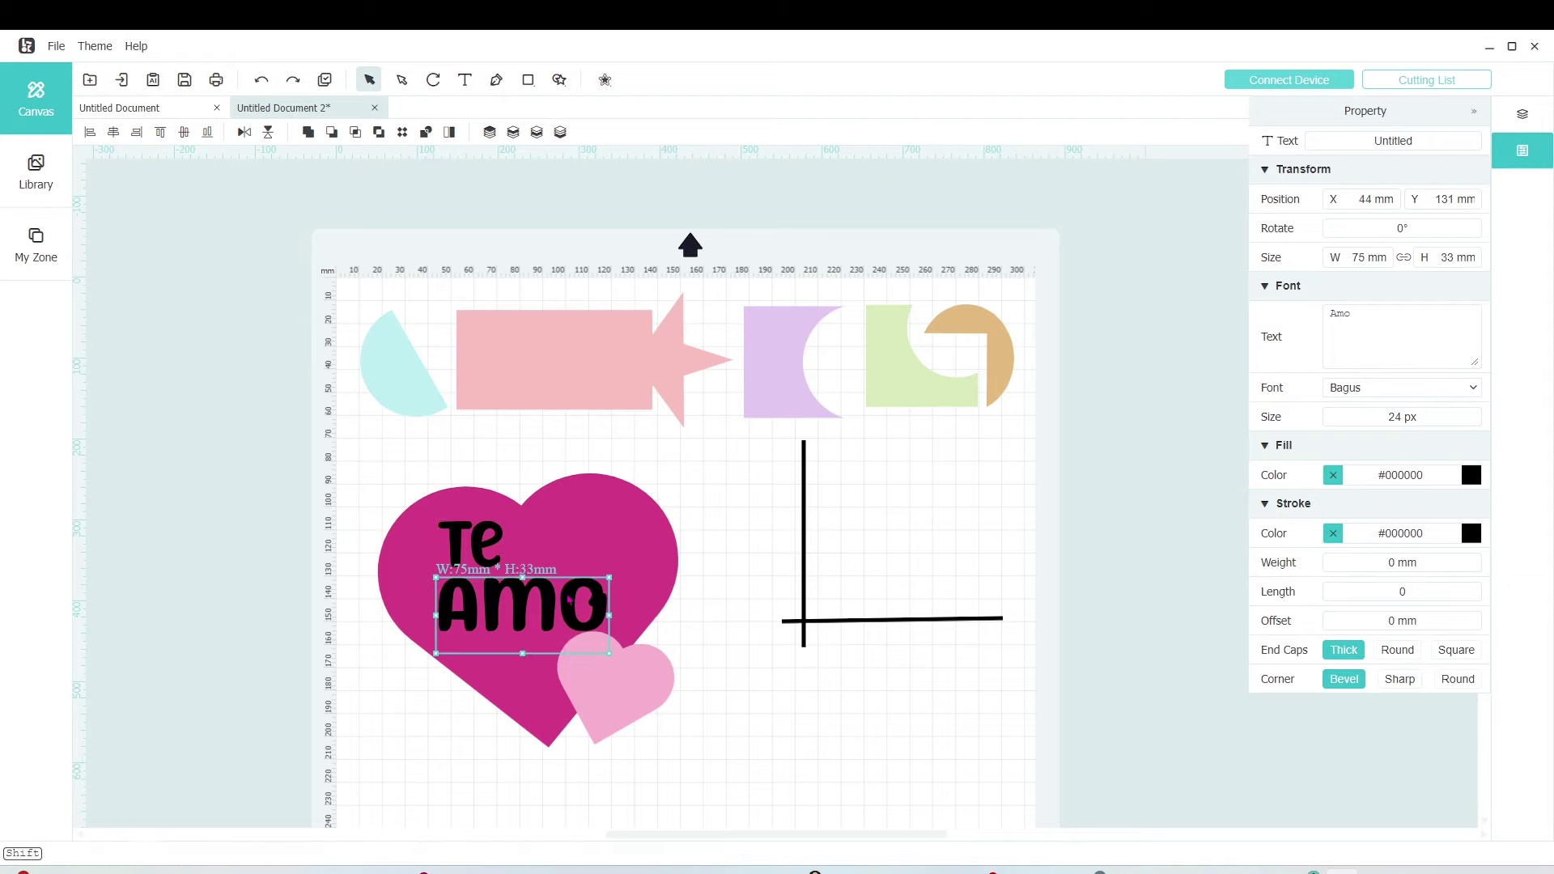
pyautogui.click(1472, 476)
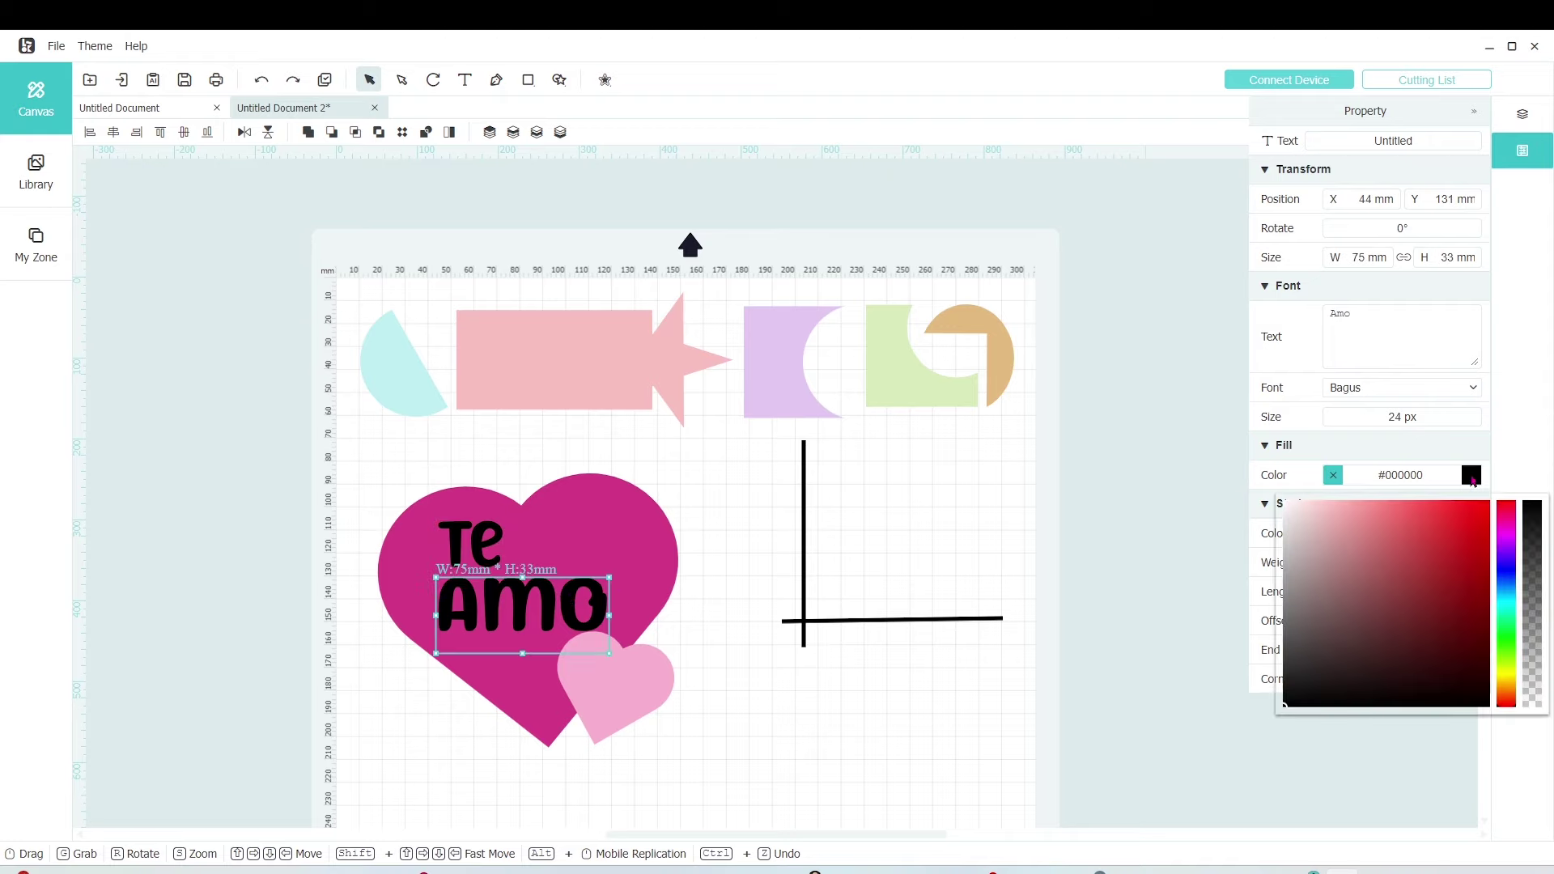
pyautogui.click(1510, 530)
pyautogui.moveTo(1392, 526); pyautogui.dragTo(1338, 509)
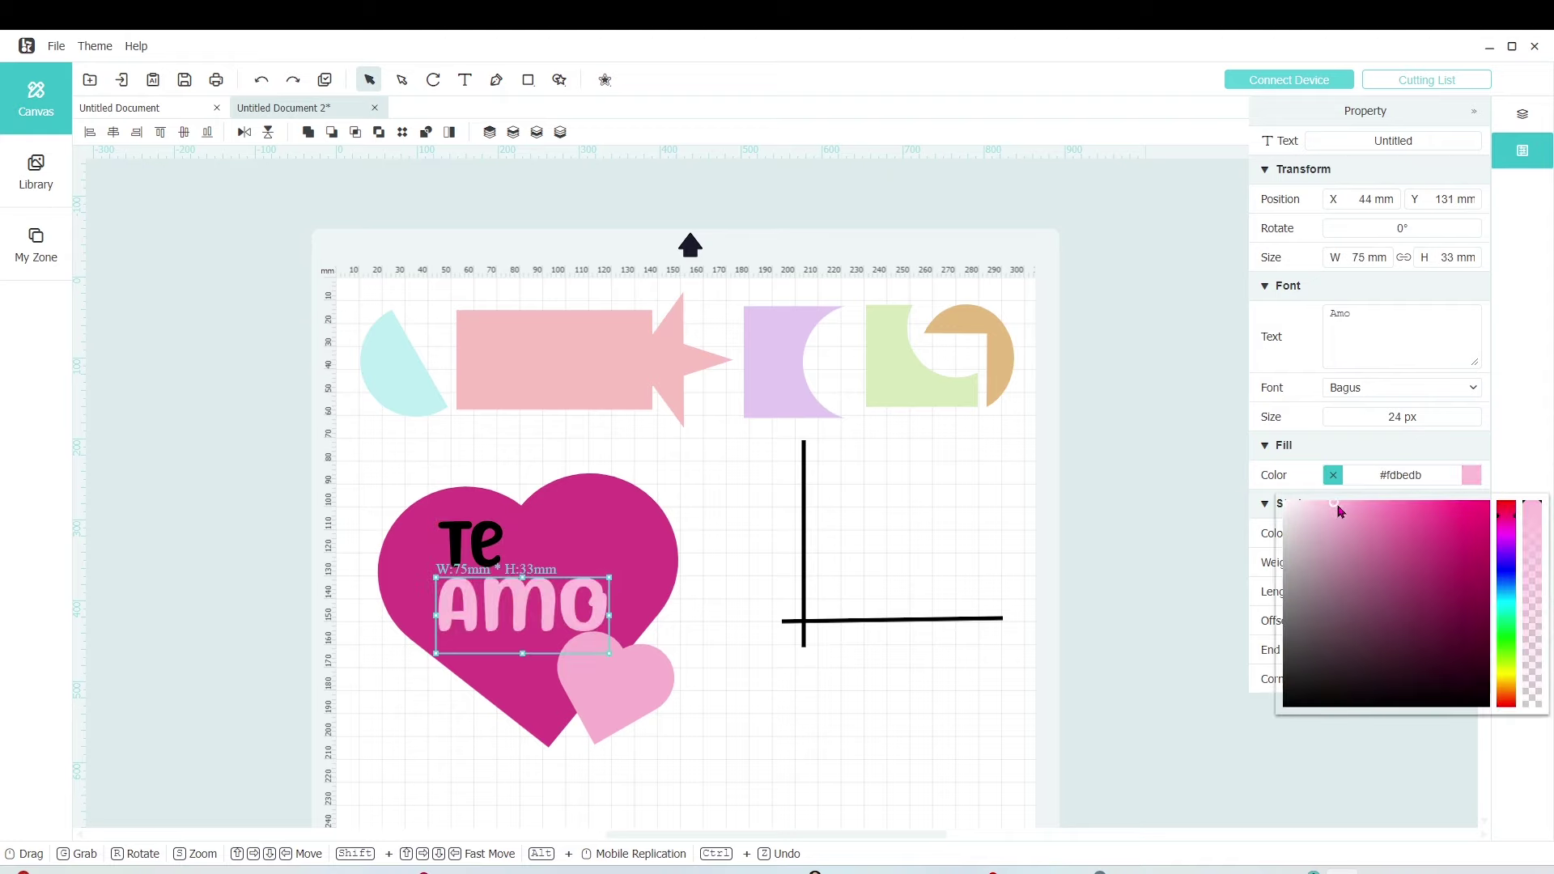
# Fill the "Te" text with light pink #f5c1da and move it to about X 42 mm, Y 106 mm.
pyautogui.click(477, 544)
pyautogui.click(1472, 476)
pyautogui.click(1336, 509)
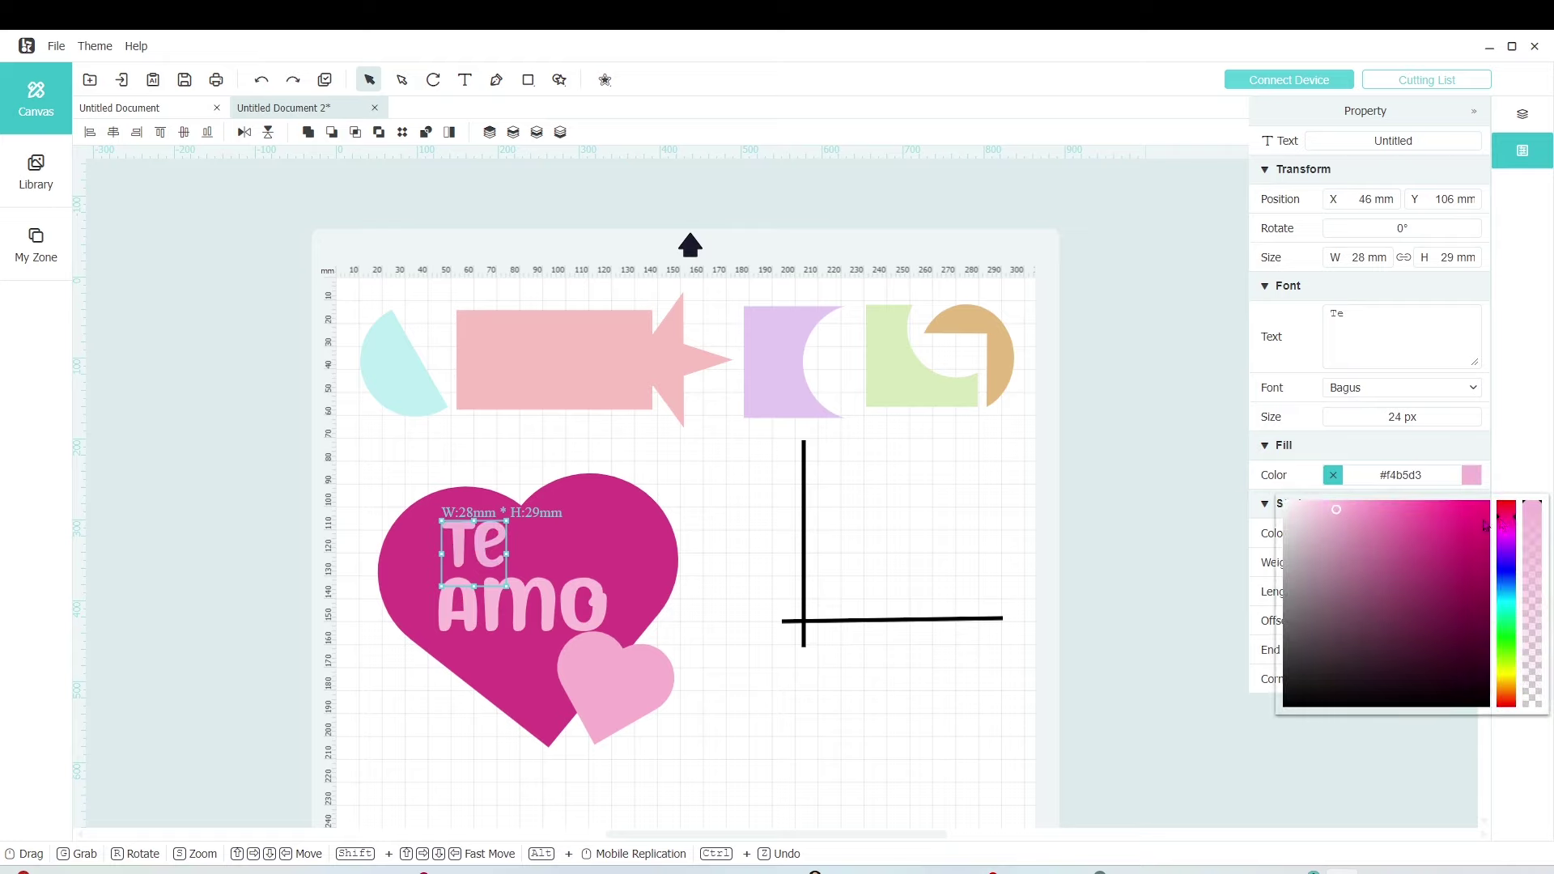
pyautogui.click(1326, 513)
pyautogui.click(485, 553)
pyautogui.moveTo(492, 553); pyautogui.dragTo(483, 542)
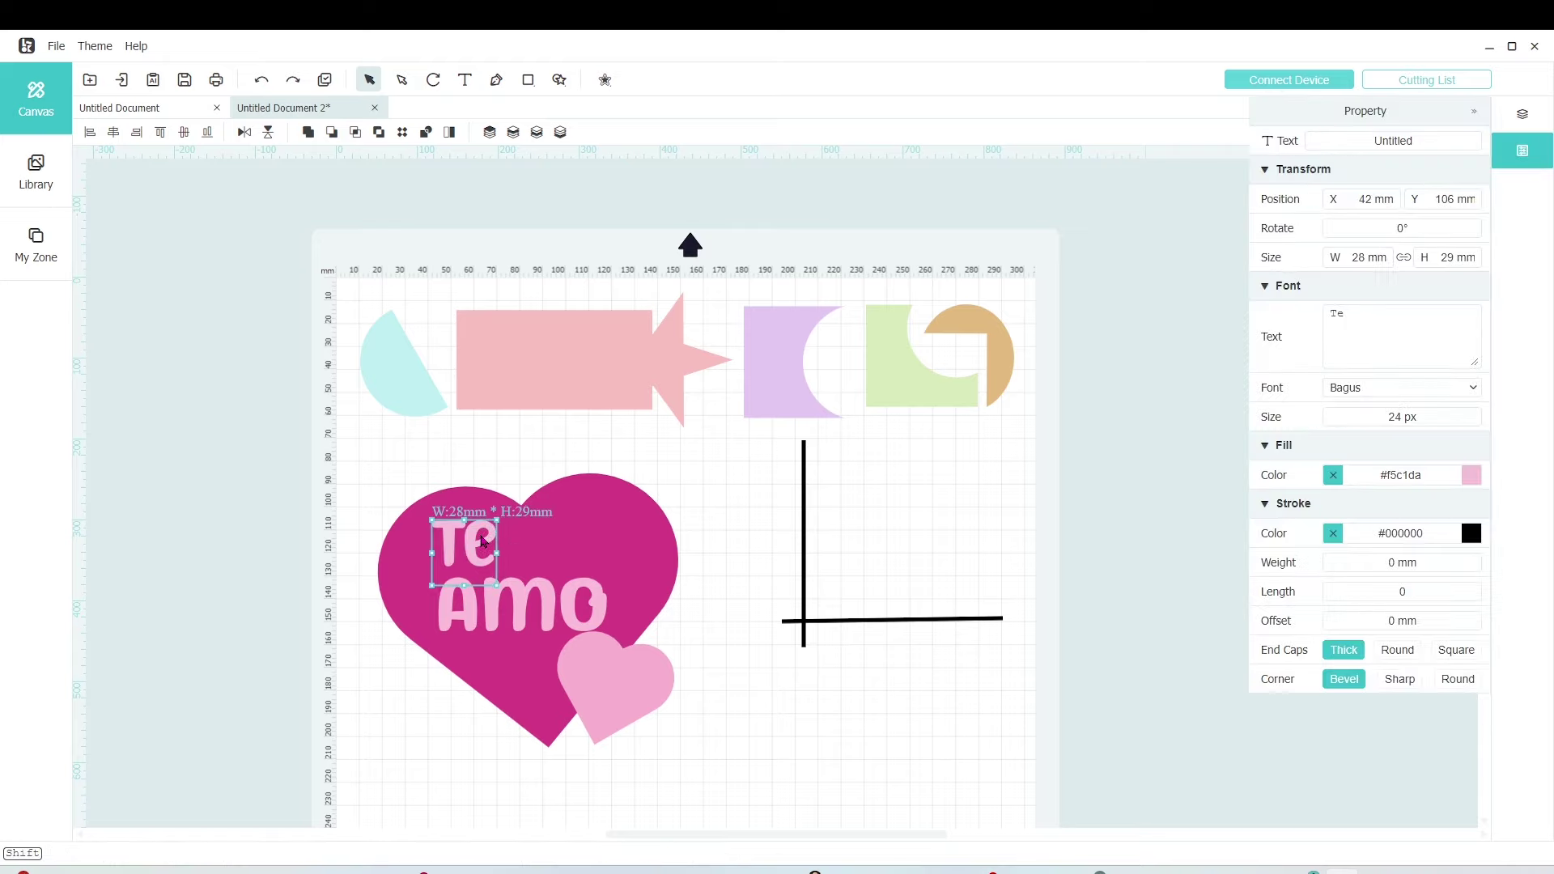
# Duplicate the light pink heart as a smaller one in the magenta heart's upper-right lobe and shift the original slightly down and left.
pyautogui.rightClick(631, 671)
pyautogui.click(648, 670)
pyautogui.rightClick(712, 550)
pyautogui.click(737, 556)
pyautogui.moveTo(728, 636); pyautogui.dragTo(591, 528)
pyautogui.moveTo(619, 688); pyautogui.dragTo(599, 698)
pyautogui.click(740, 648)
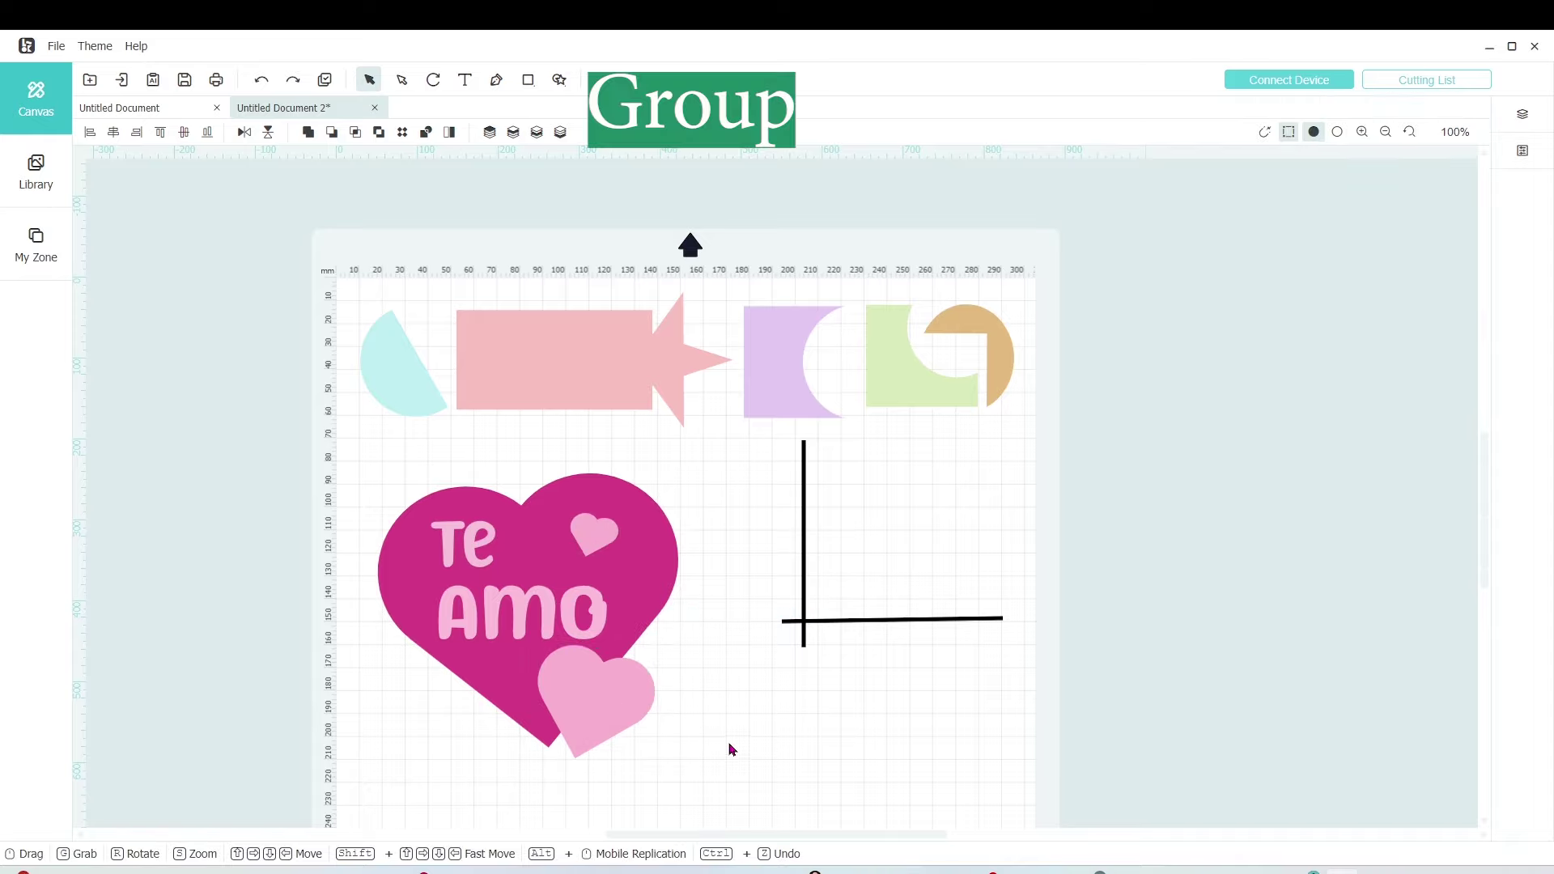
# Group the magenta heart, both light pink hearts and the "Te Amo" text, and shift the group slightly.
pyautogui.moveTo(689, 779); pyautogui.dragTo(374, 455)
pyautogui.rightClick(525, 549)
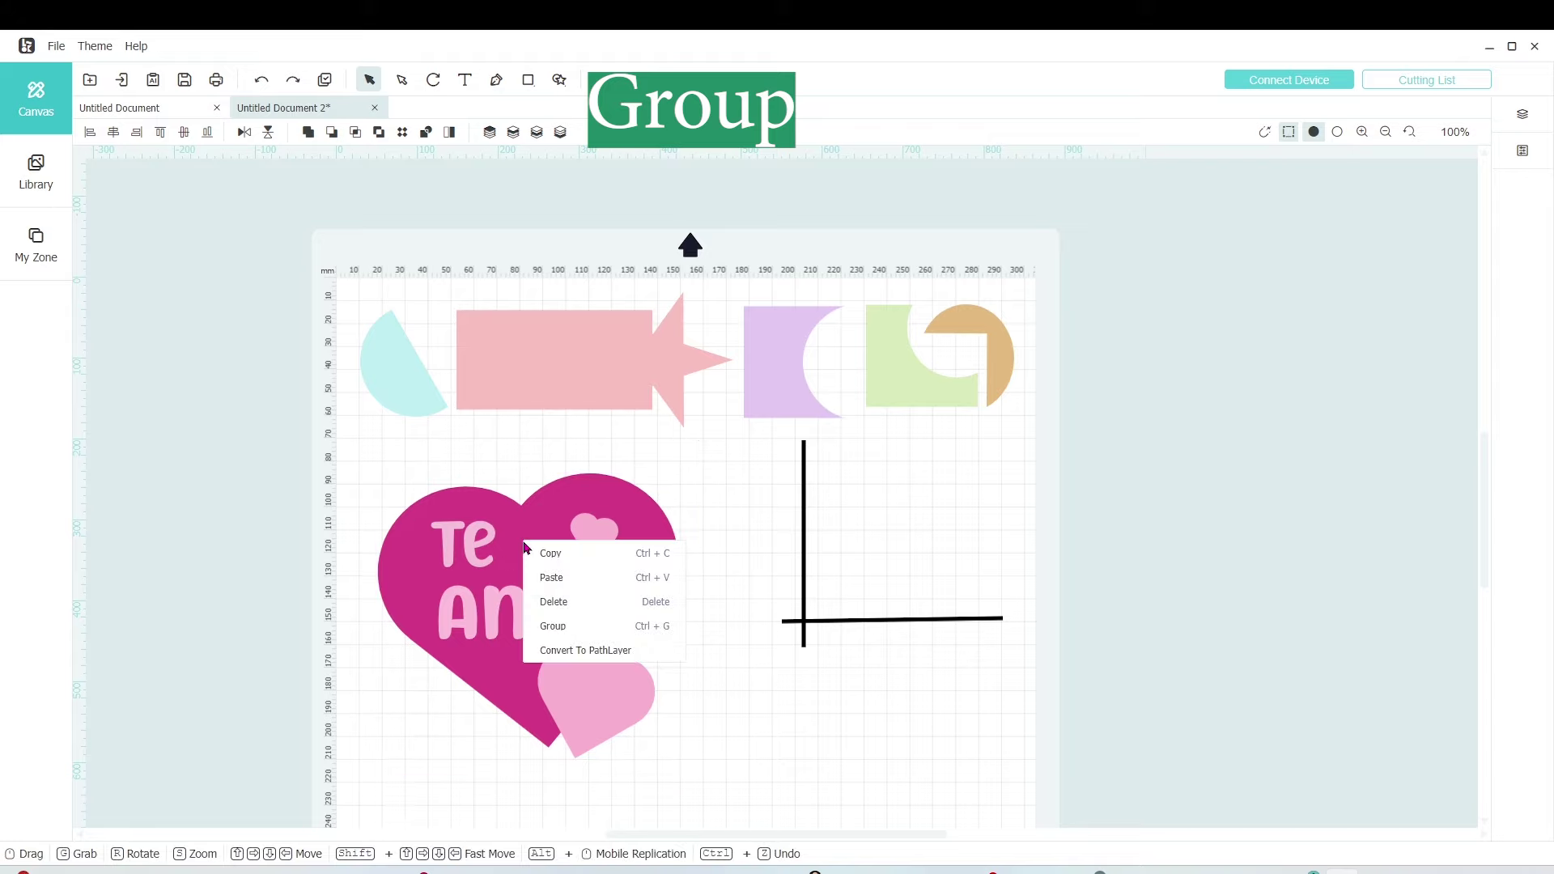
pyautogui.click(574, 634)
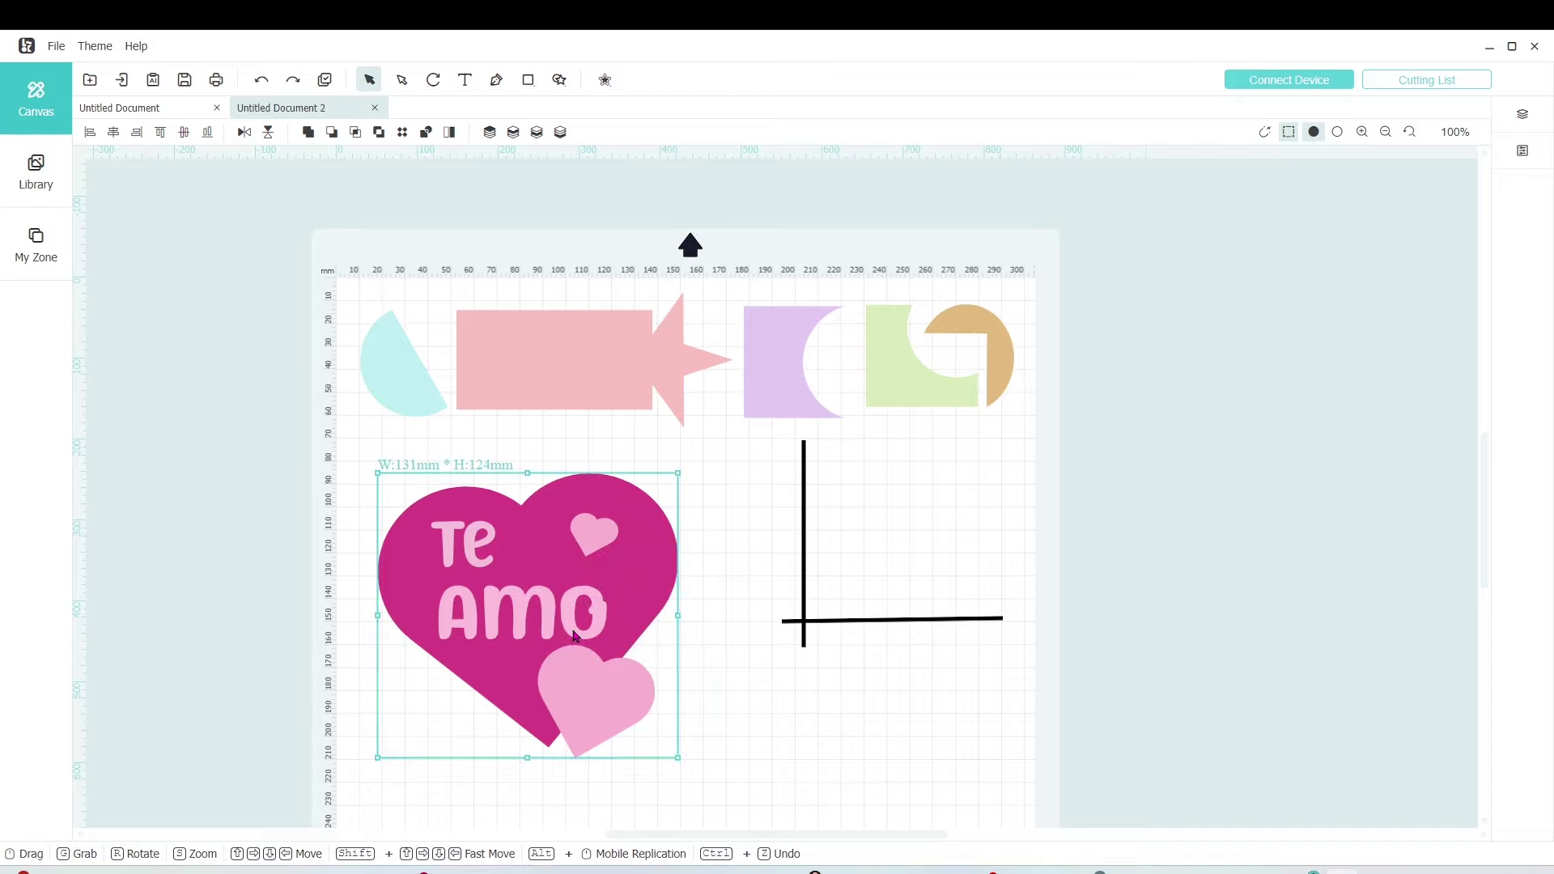
pyautogui.moveTo(526, 626); pyautogui.dragTo(564, 627)
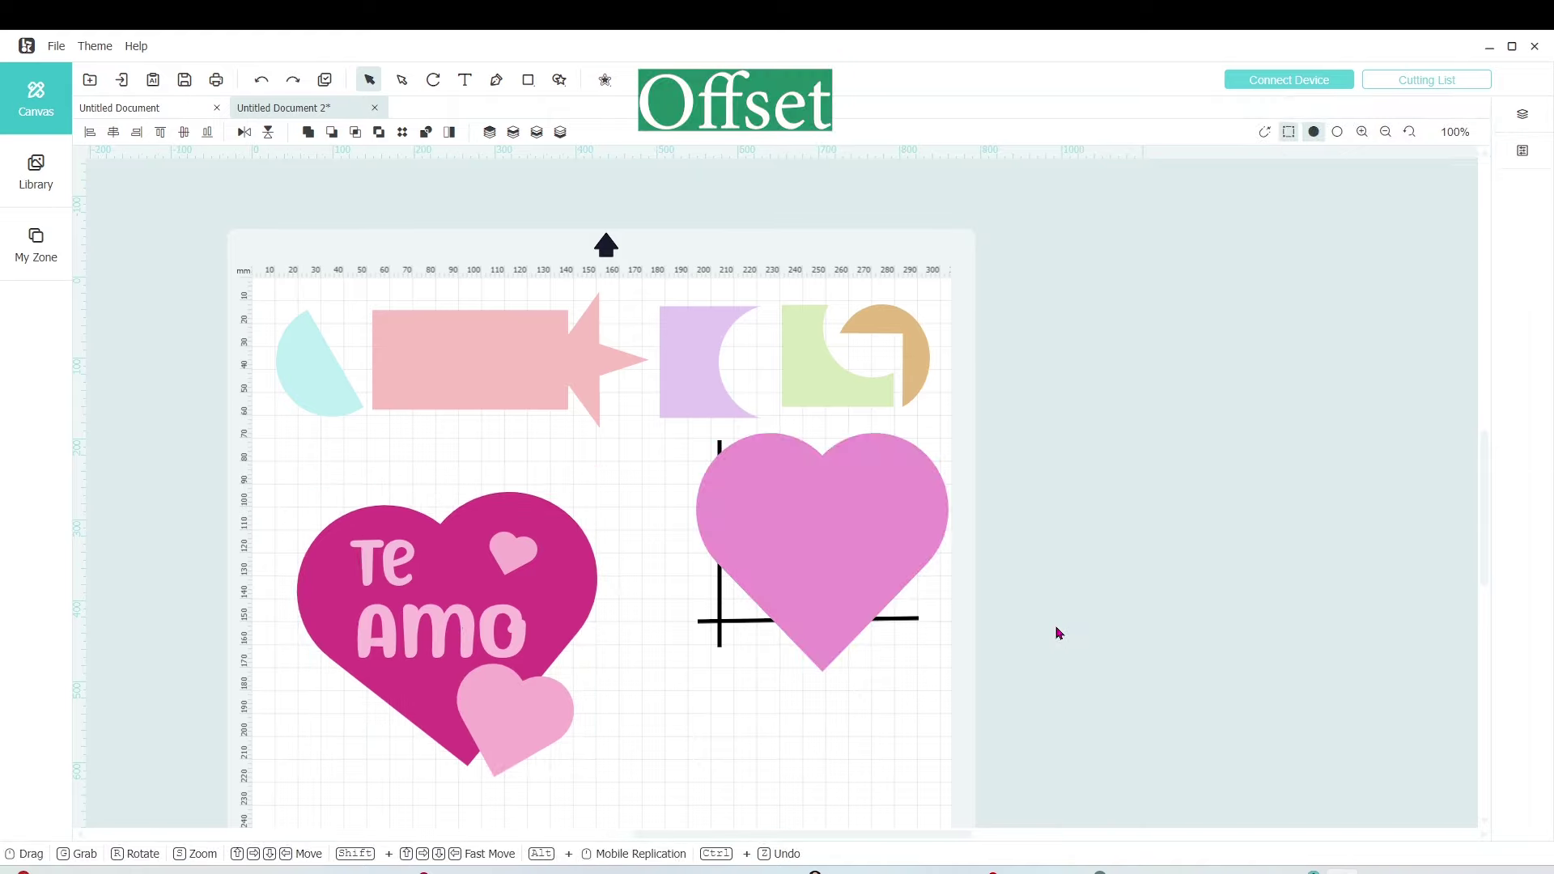
# Move the plain pink heart off the mat to about X -156 mm, Y 80 mm and open the Offset settings for it.
pyautogui.moveTo(822, 543); pyautogui.dragTo(561, 522)
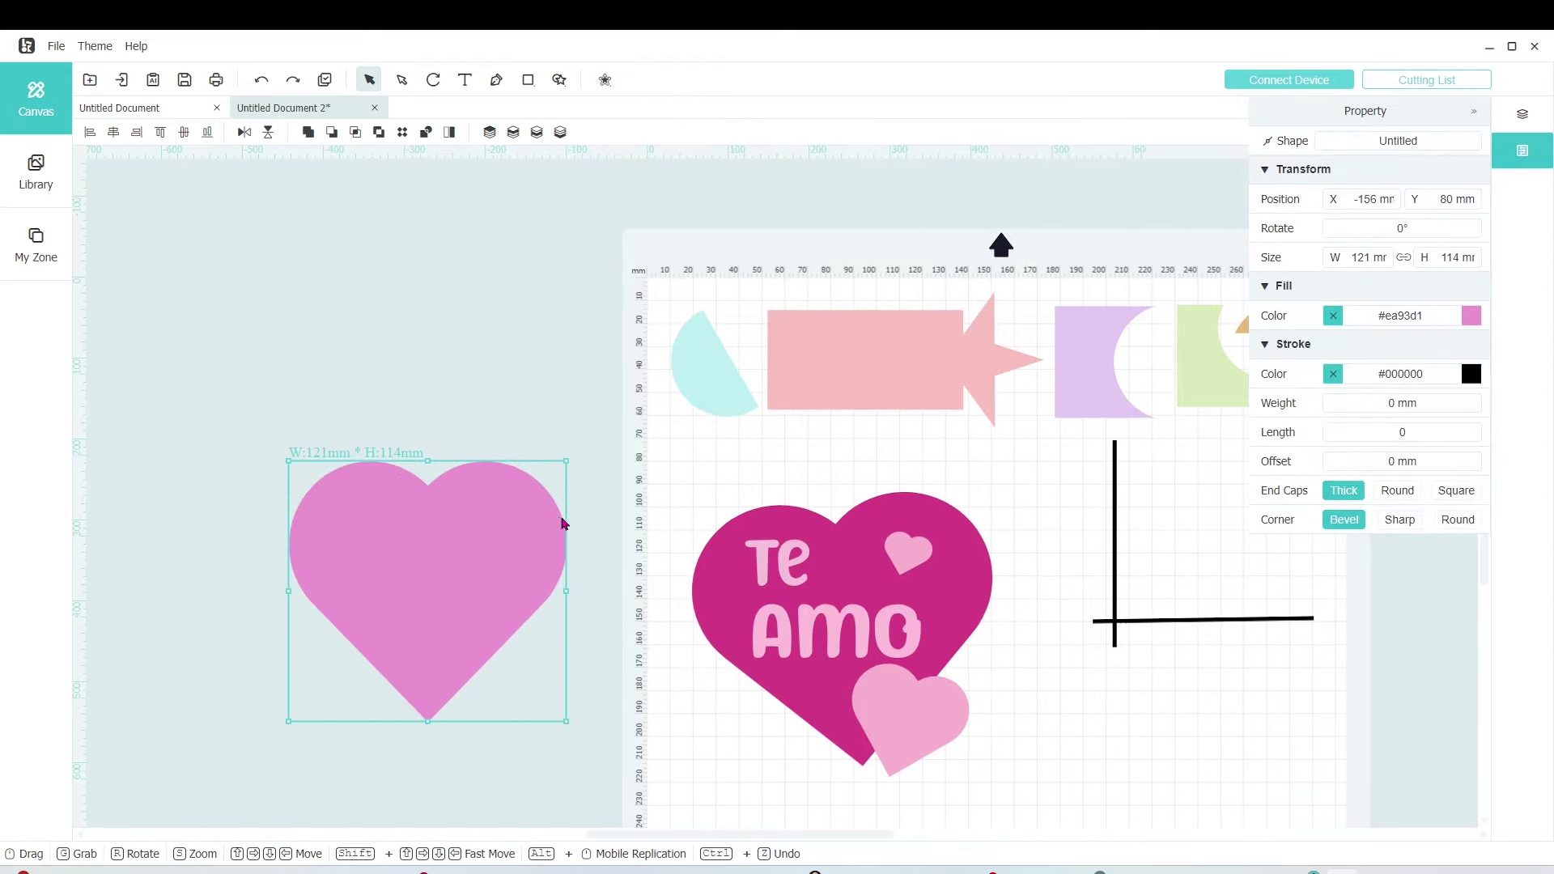
pyautogui.click(605, 80)
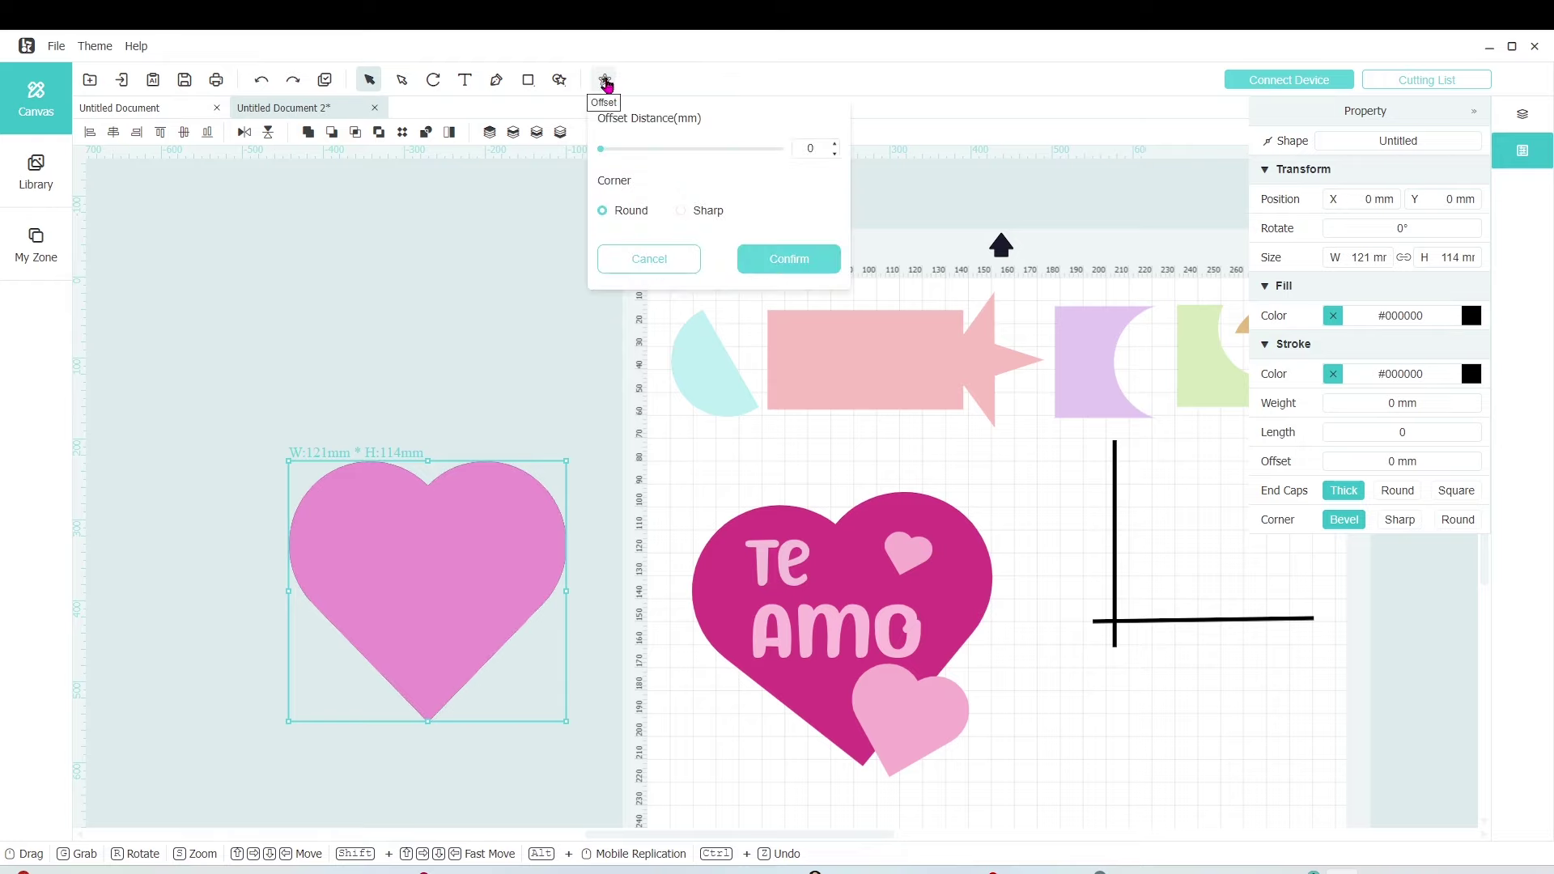
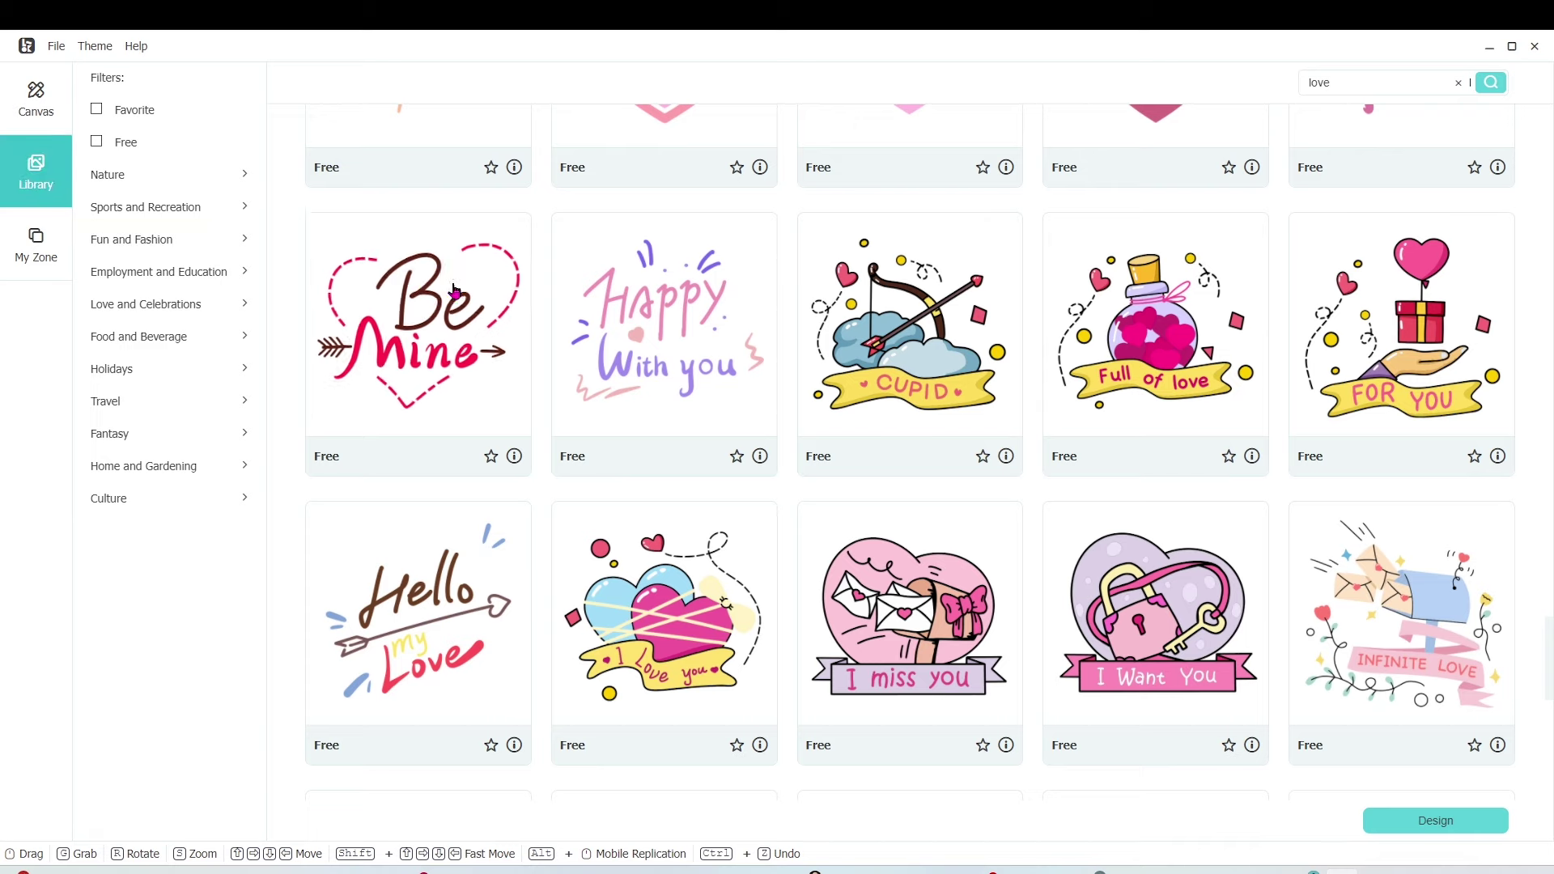
# Look through the library designs found for "love".
pyautogui.scroll(1, 925, 261)
pyautogui.scroll(8, 925, 261)
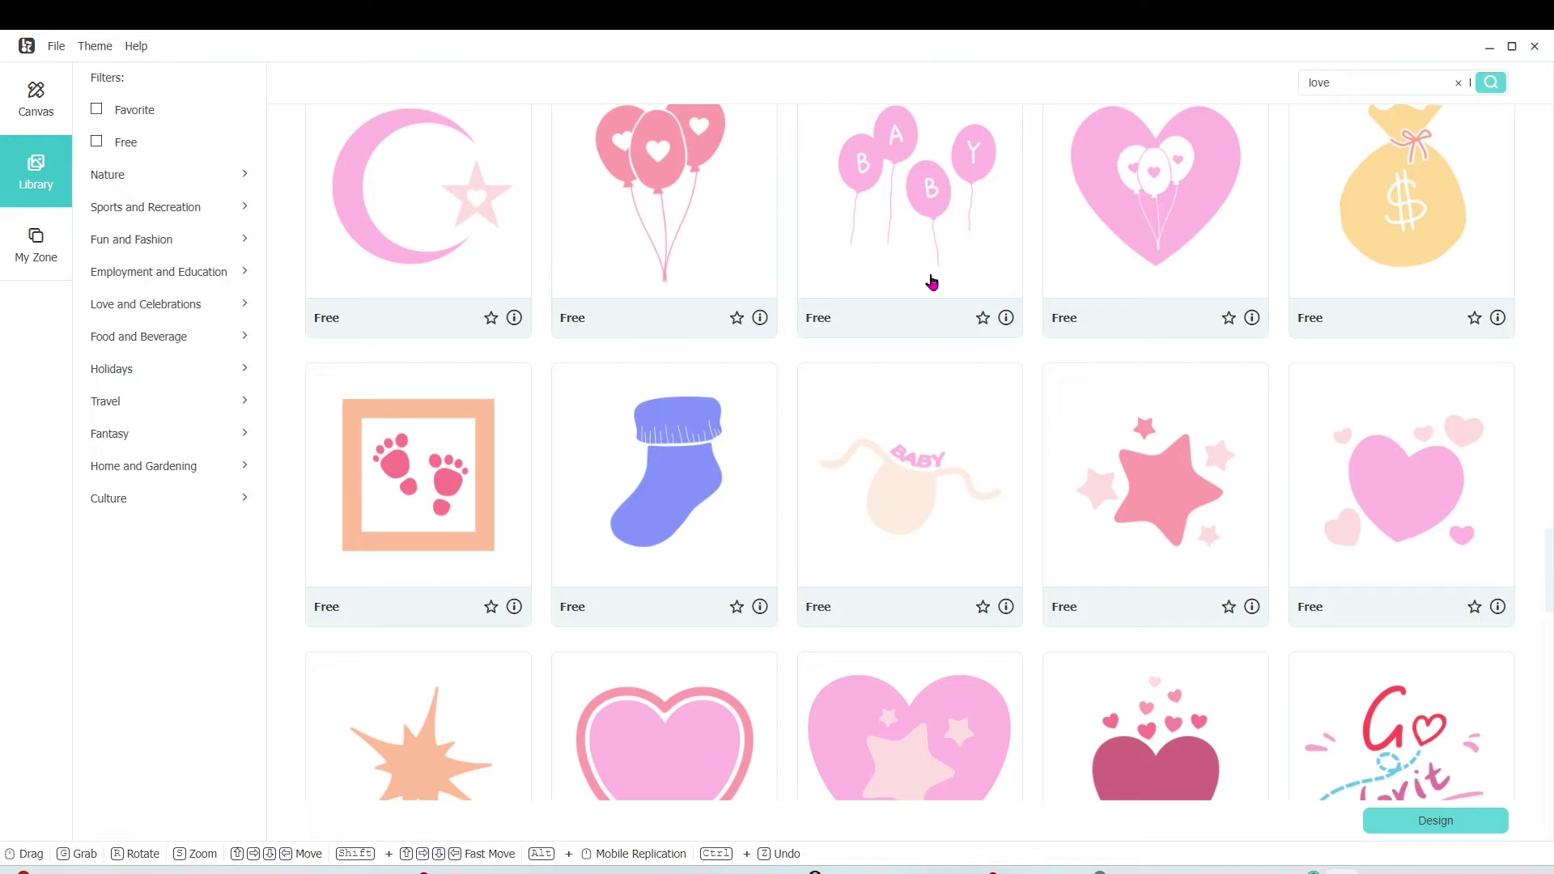
# Search the design library for "love" and add the round magenta "I LOVE YOU" design with the central heart to the canvas.
pyautogui.press('Escape')
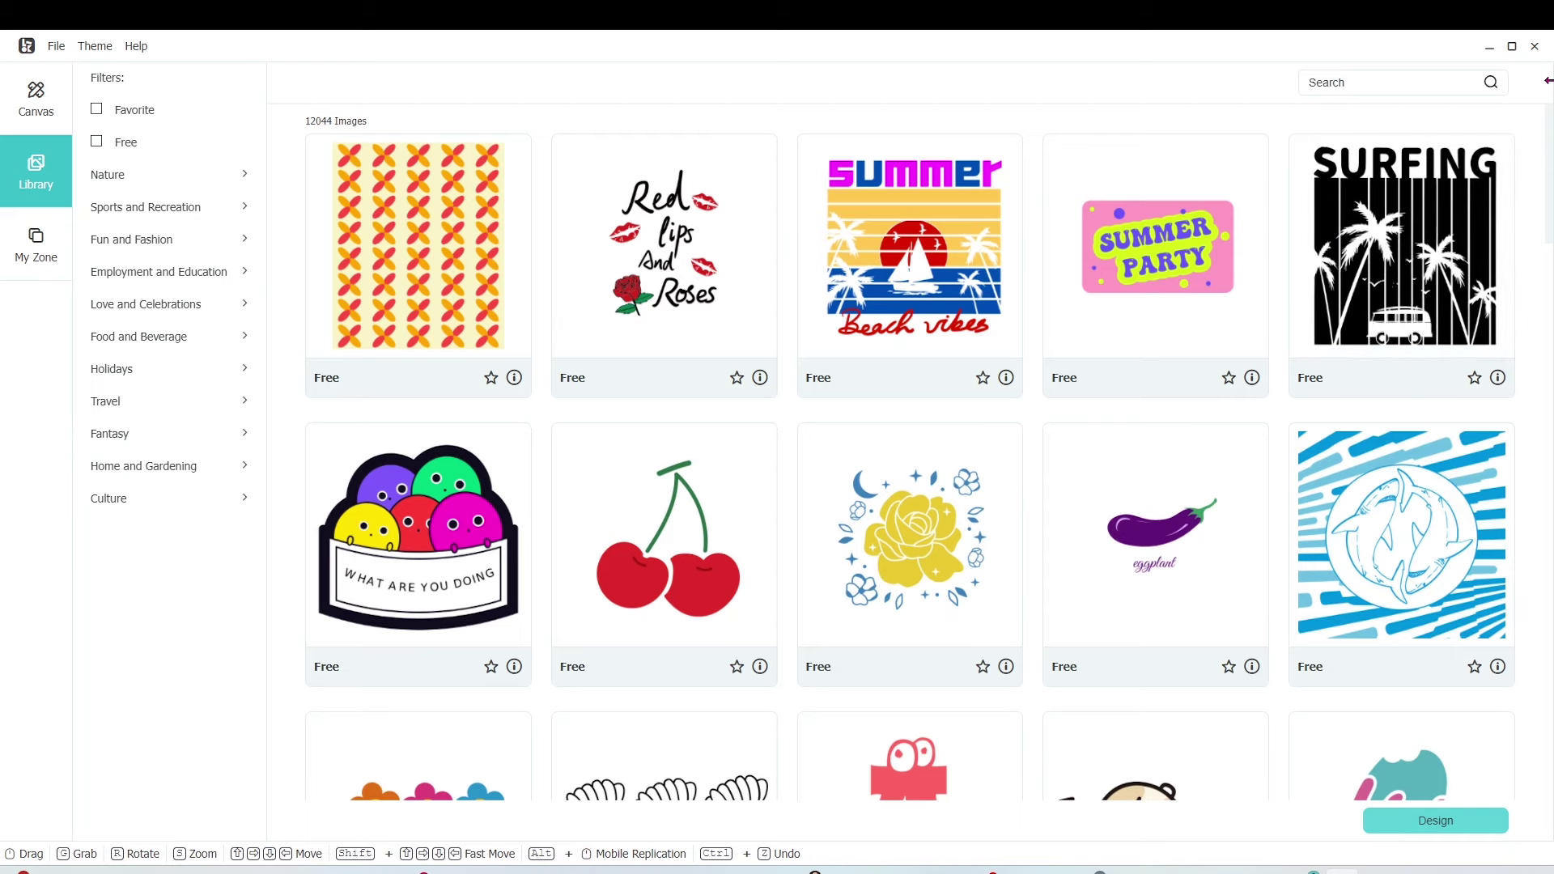
pyautogui.click(1469, 82)
pyautogui.write('love')
pyautogui.press('Return')
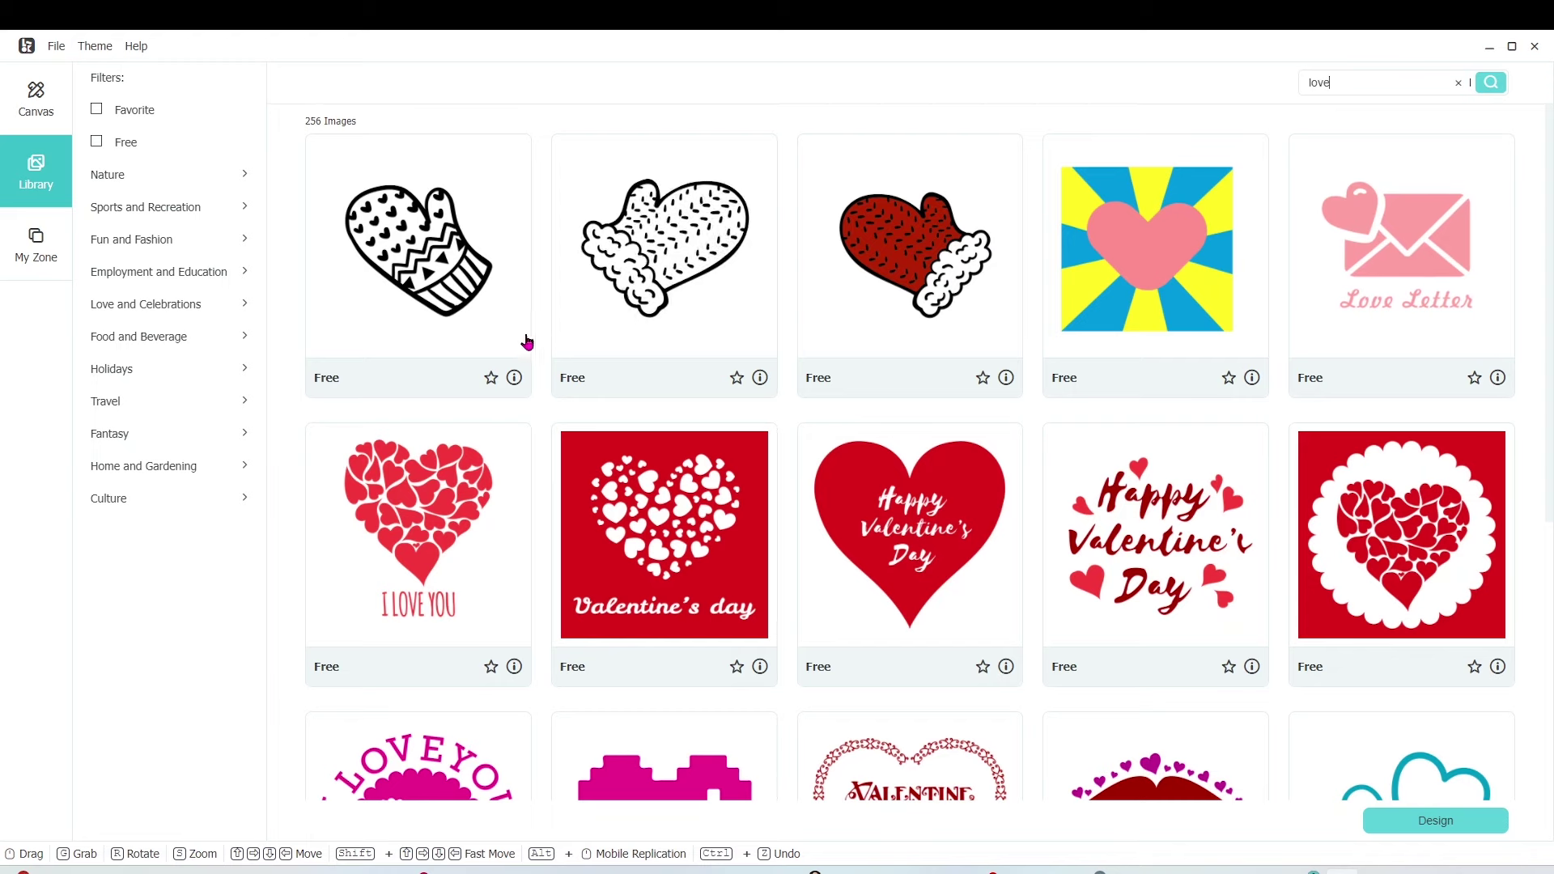
pyautogui.scroll(-5, 1197, 493)
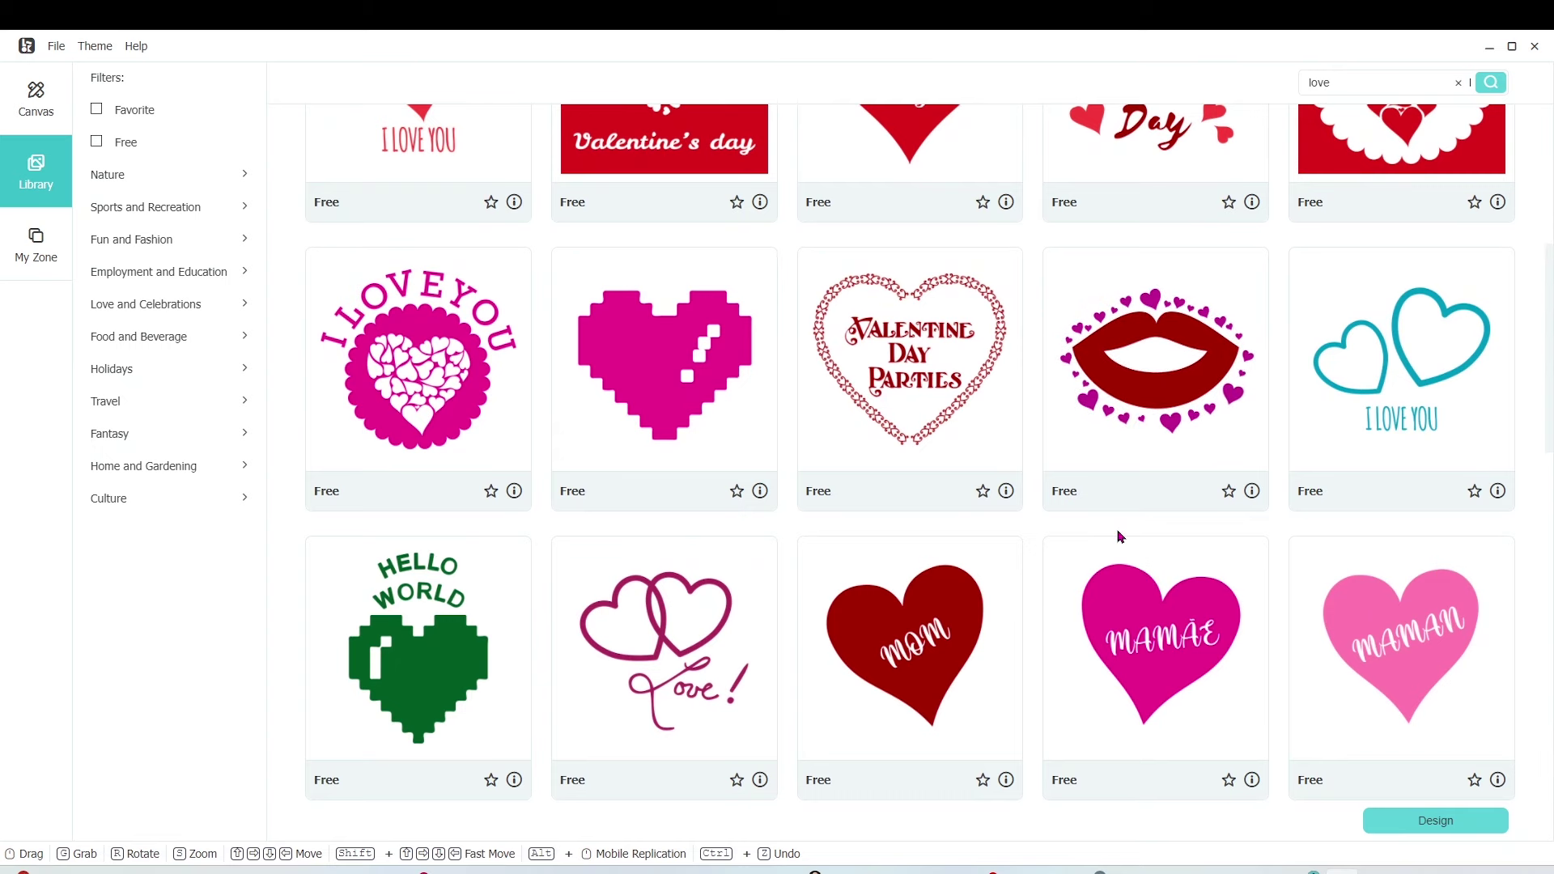
pyautogui.scroll(-3, 1116, 530)
pyautogui.scroll(-6, 1092, 541)
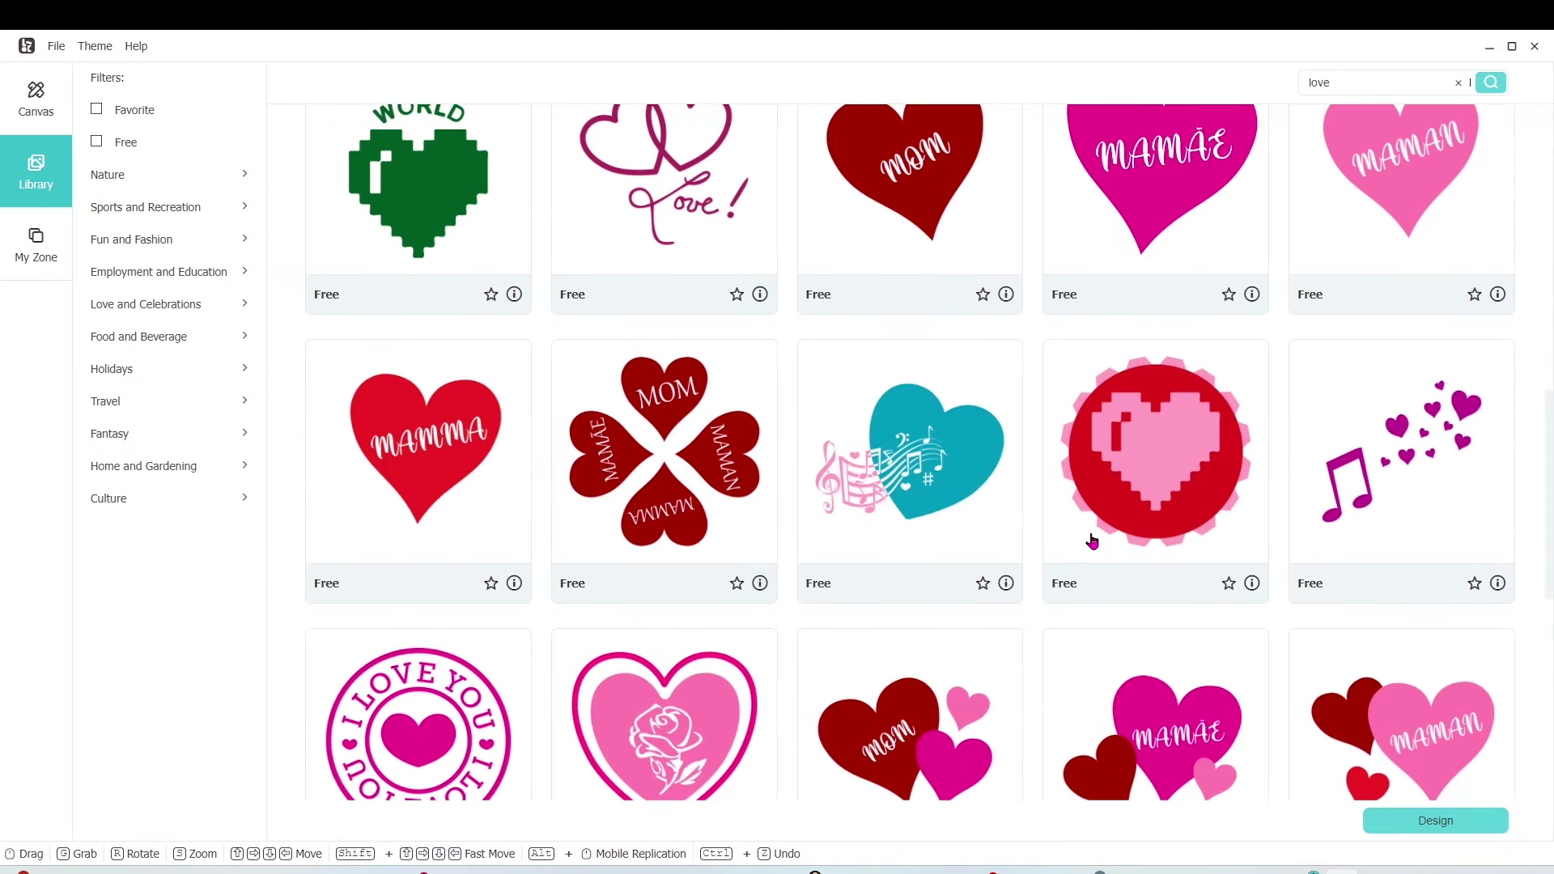
pyautogui.scroll(-1, 1092, 540)
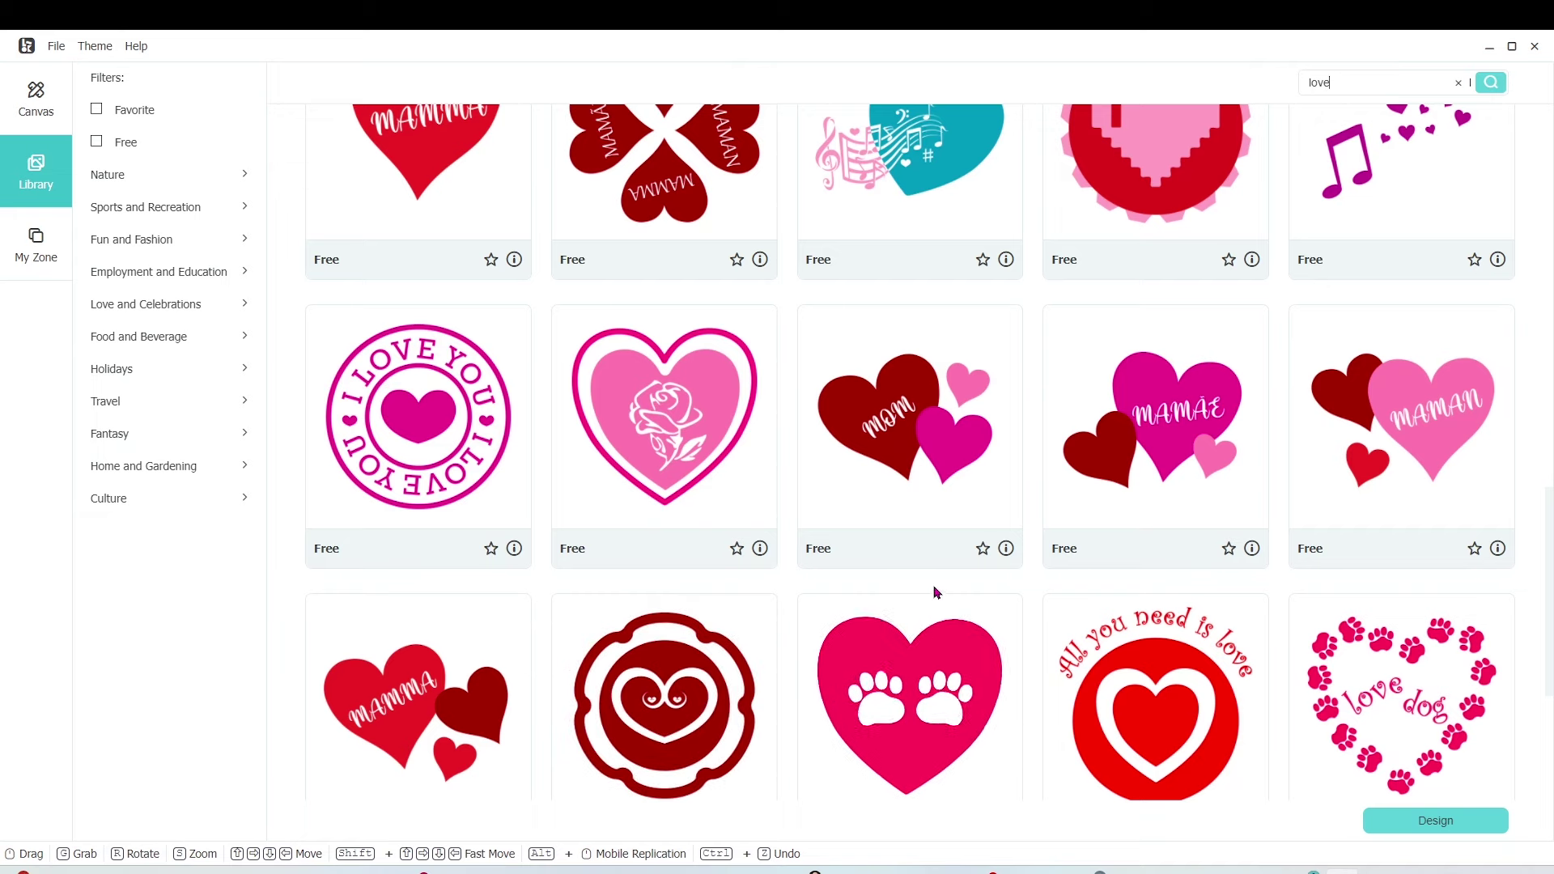
pyautogui.click(468, 460)
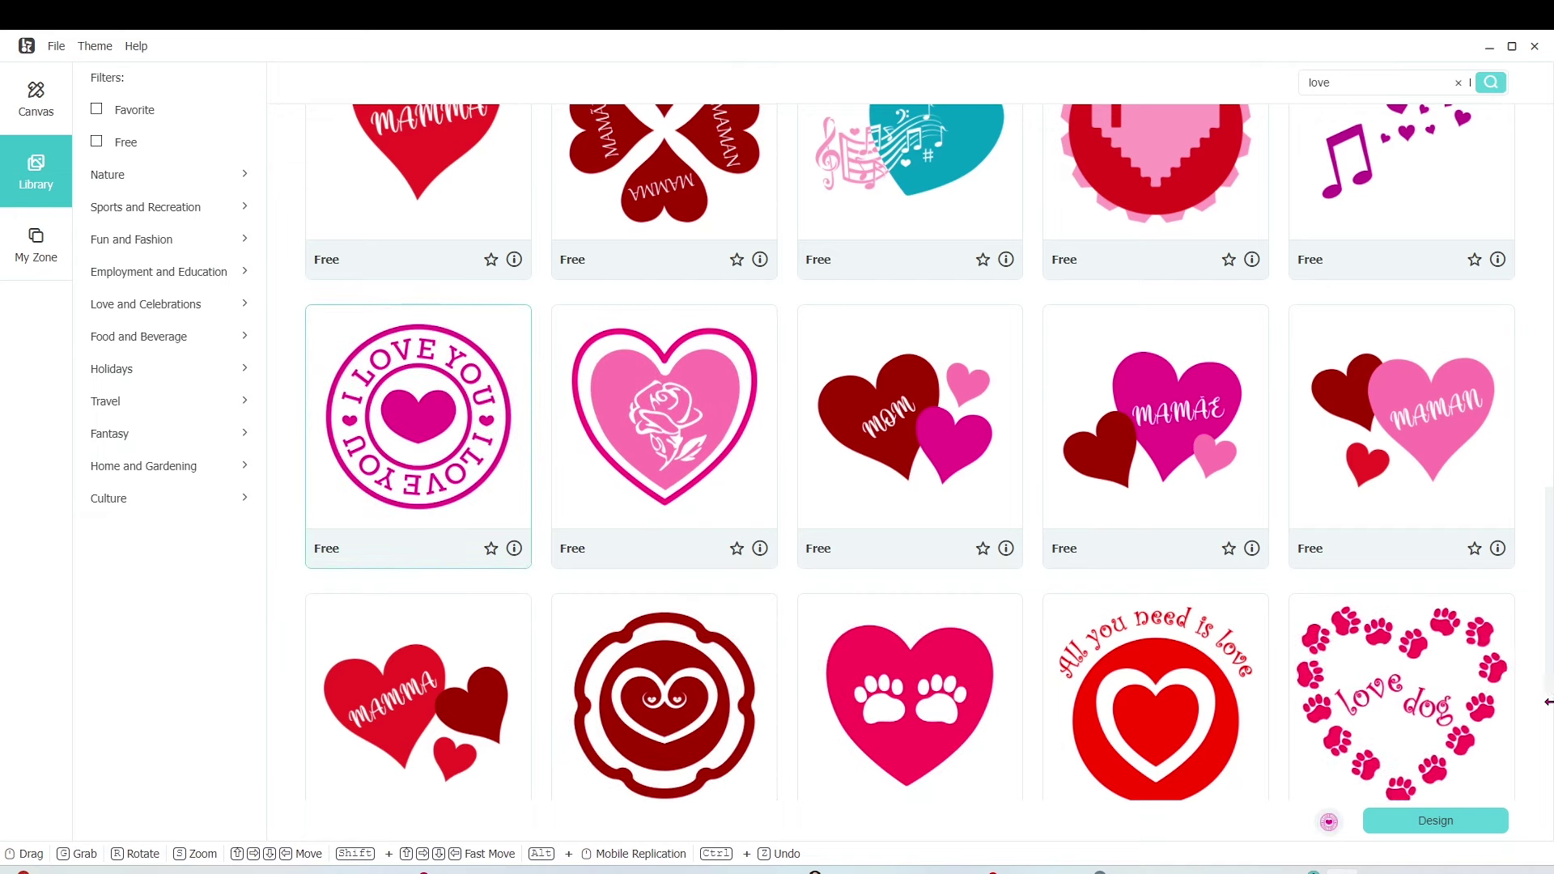
pyautogui.click(1452, 830)
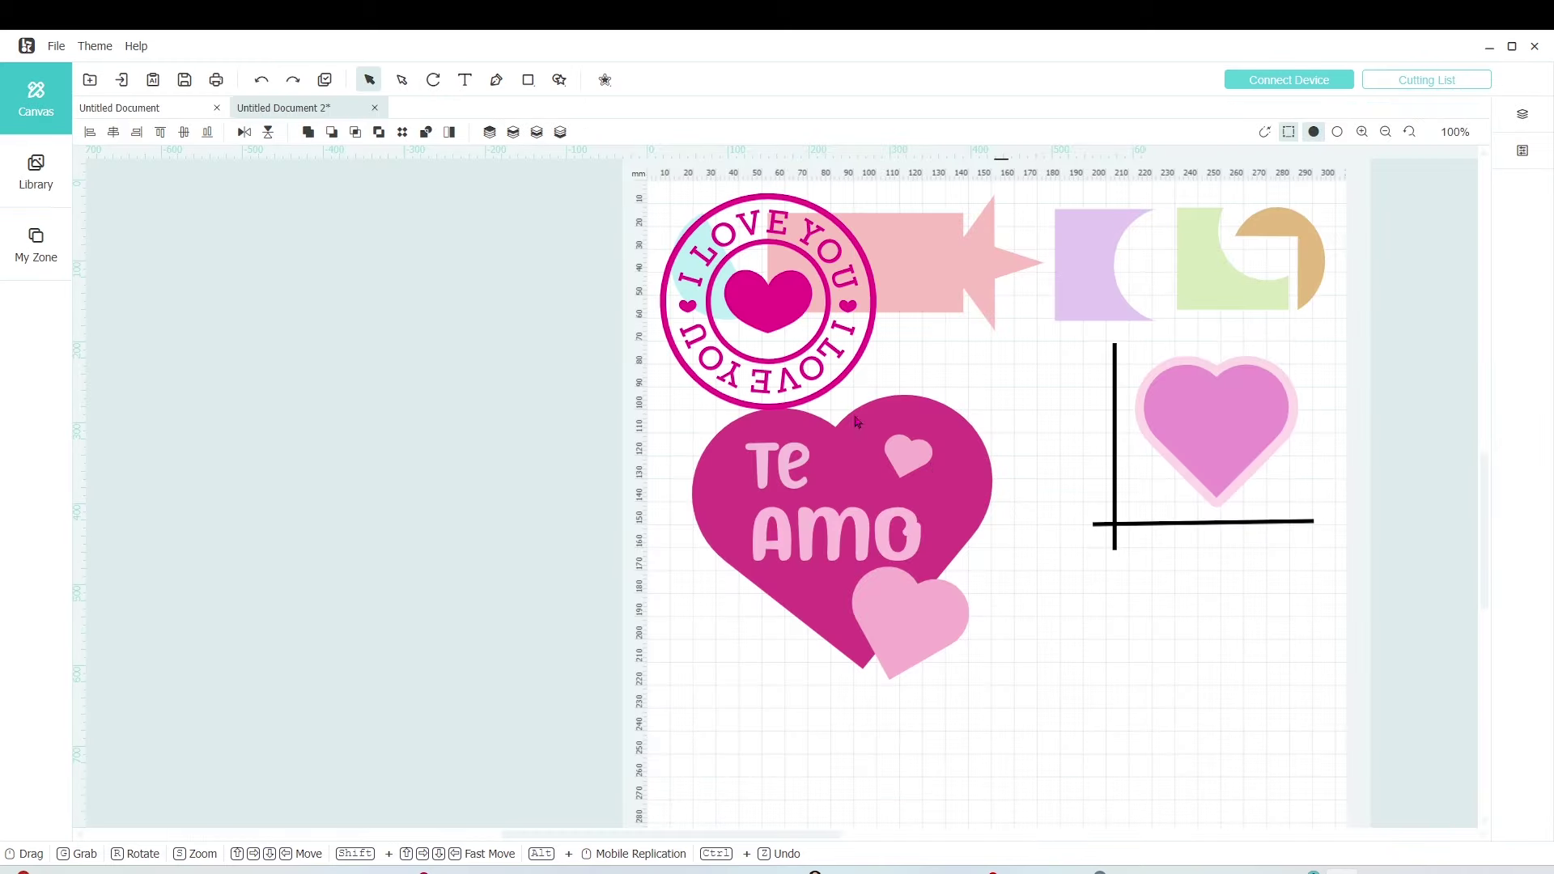
# Move the round "I LOVE YOU" design off the mat to about X -144 mm, Y 17 mm and deselect it.
pyautogui.moveTo(785, 311); pyautogui.dragTo(446, 512)
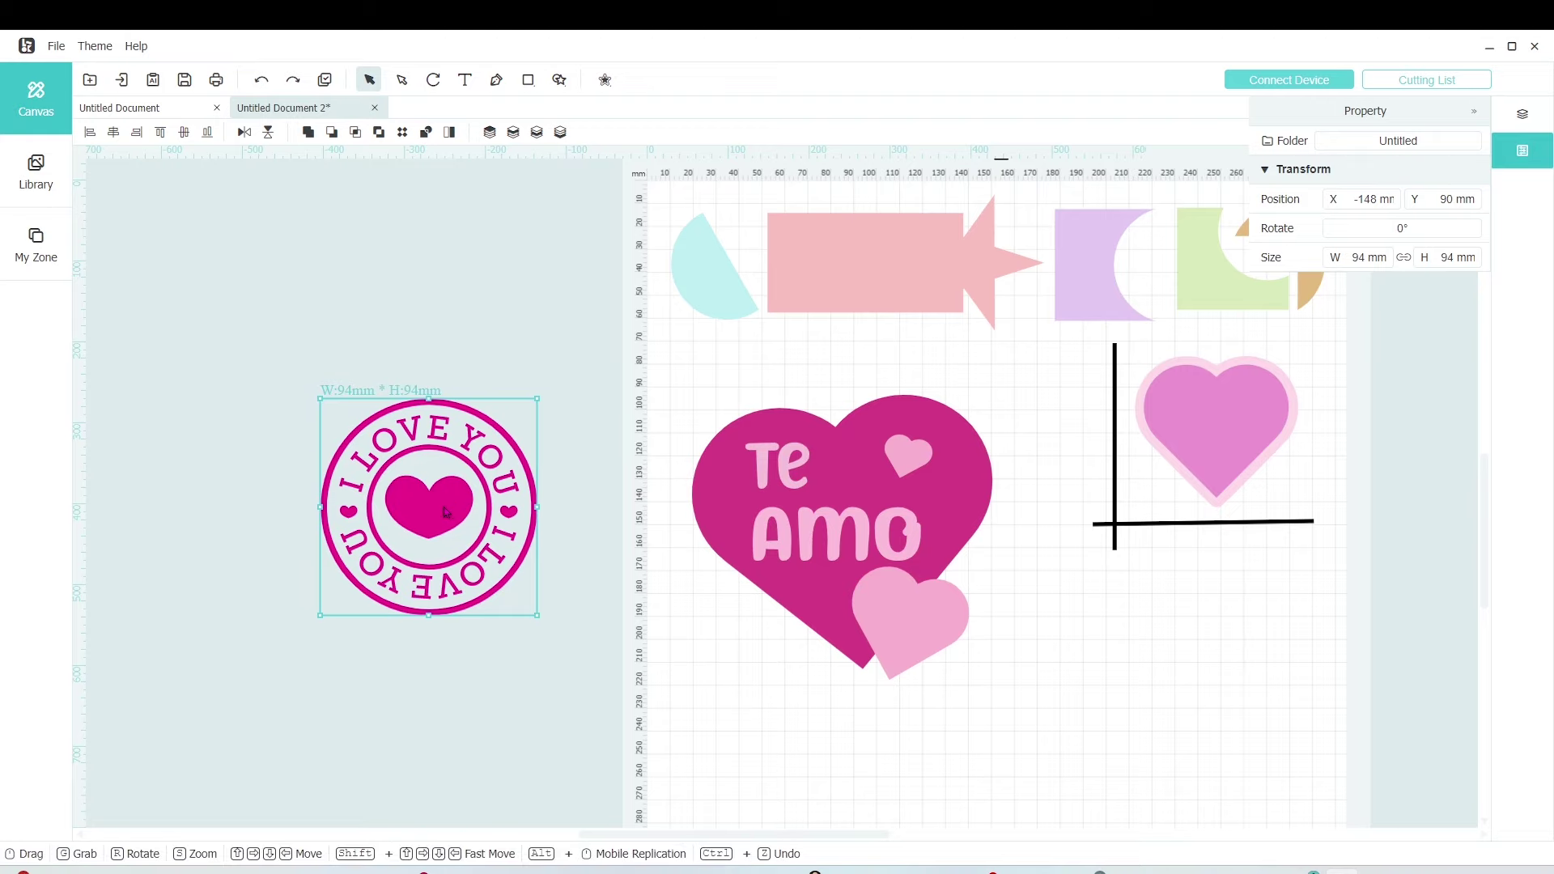
pyautogui.moveTo(446, 512); pyautogui.dragTo(455, 345)
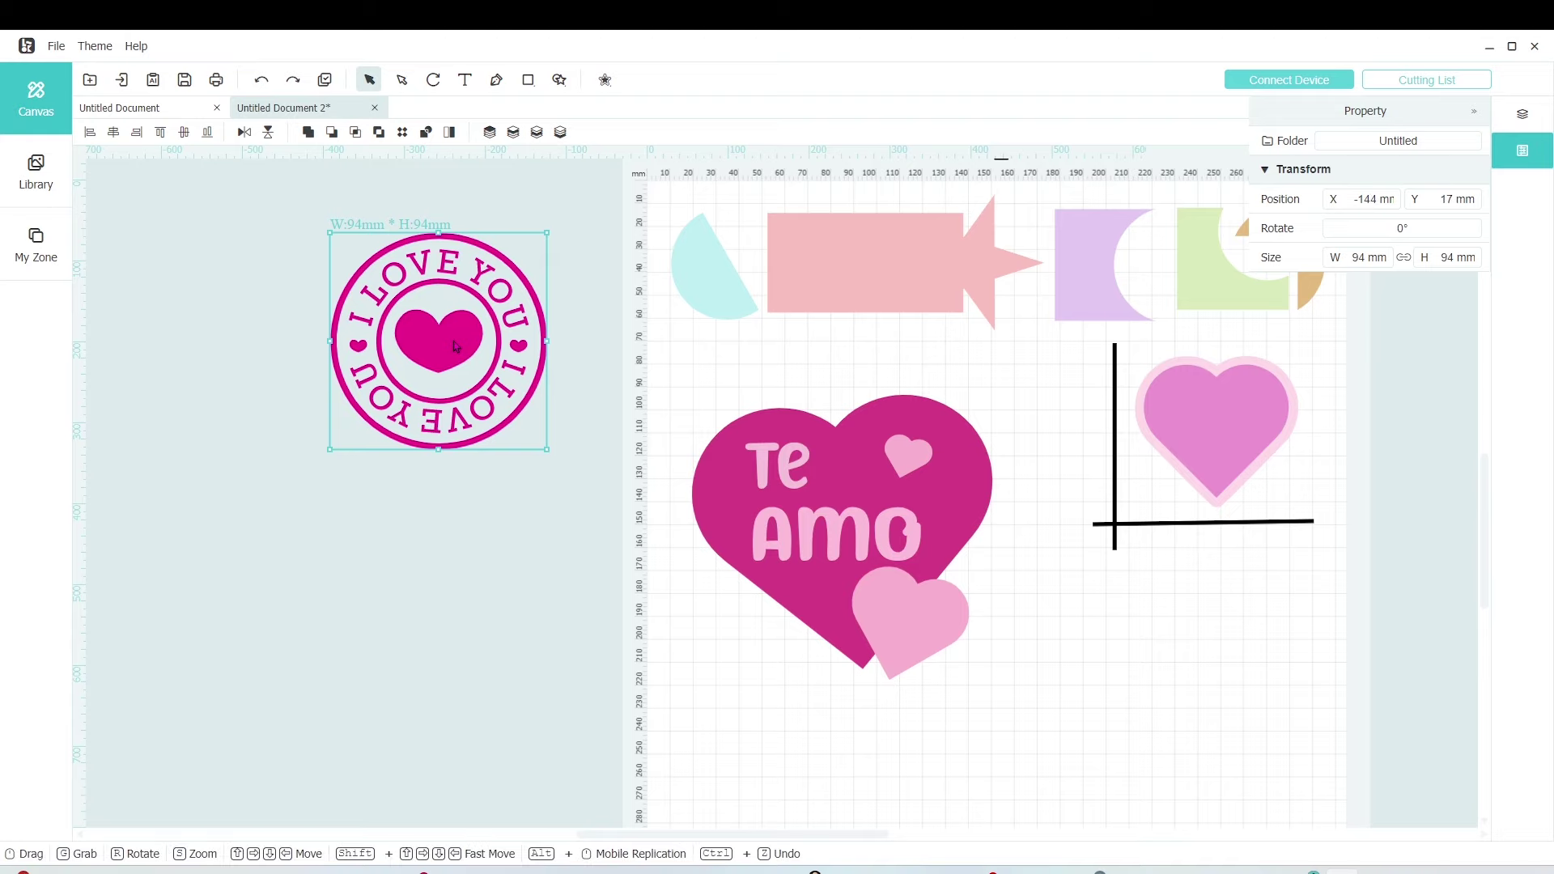
pyautogui.click(438, 585)
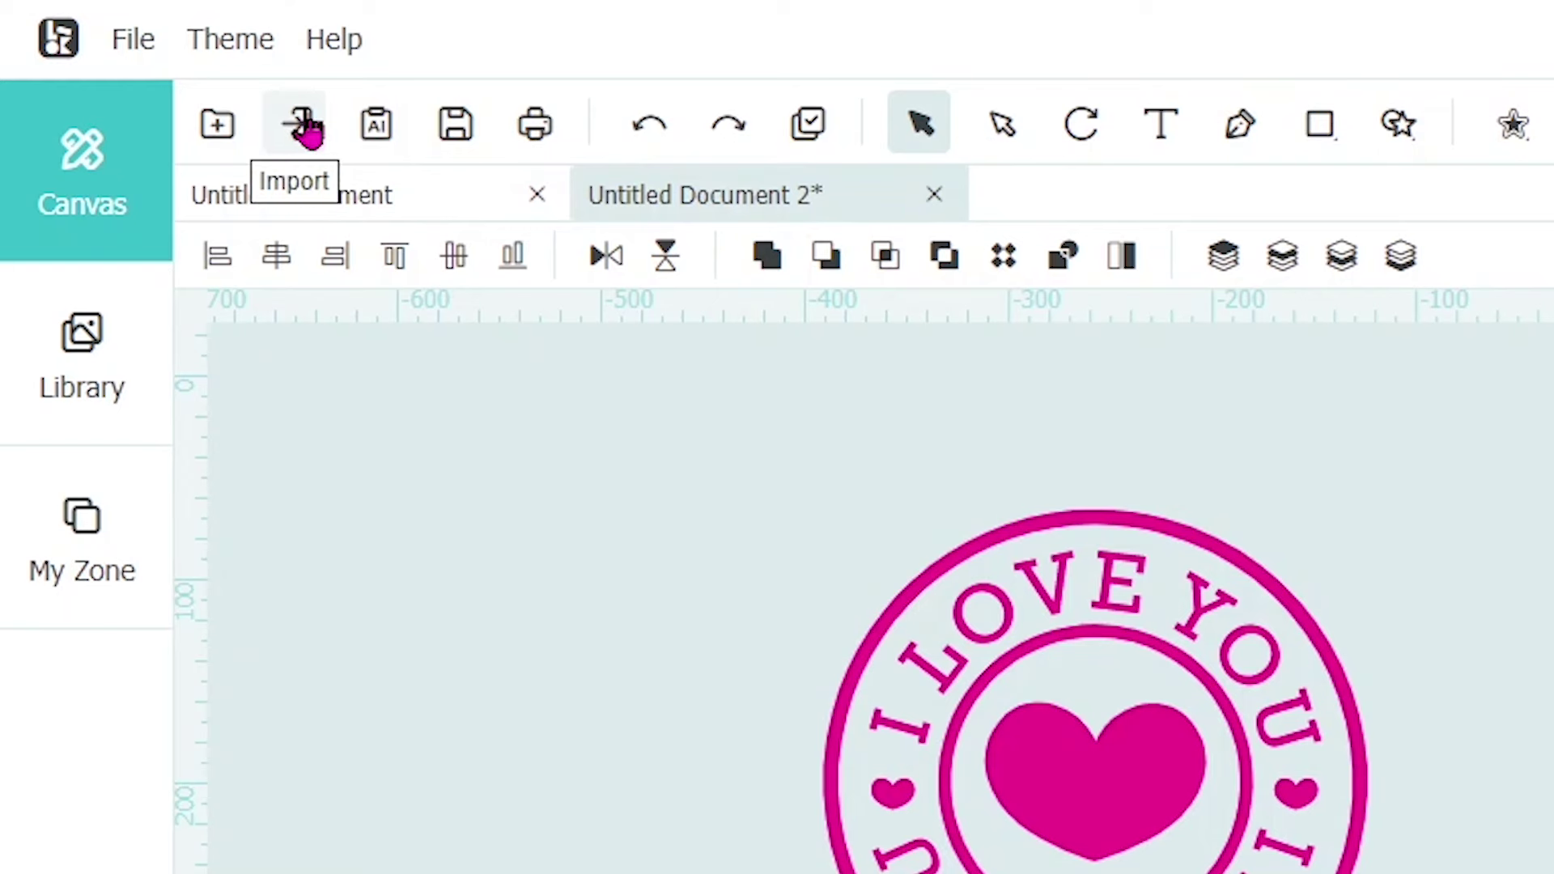
# Import the file "amor amor amor es todo lo que necesitas wwb hearts SVG for Cricut" and move it to about X -154 mm, Y 149 mm.
pyautogui.click(310, 127)
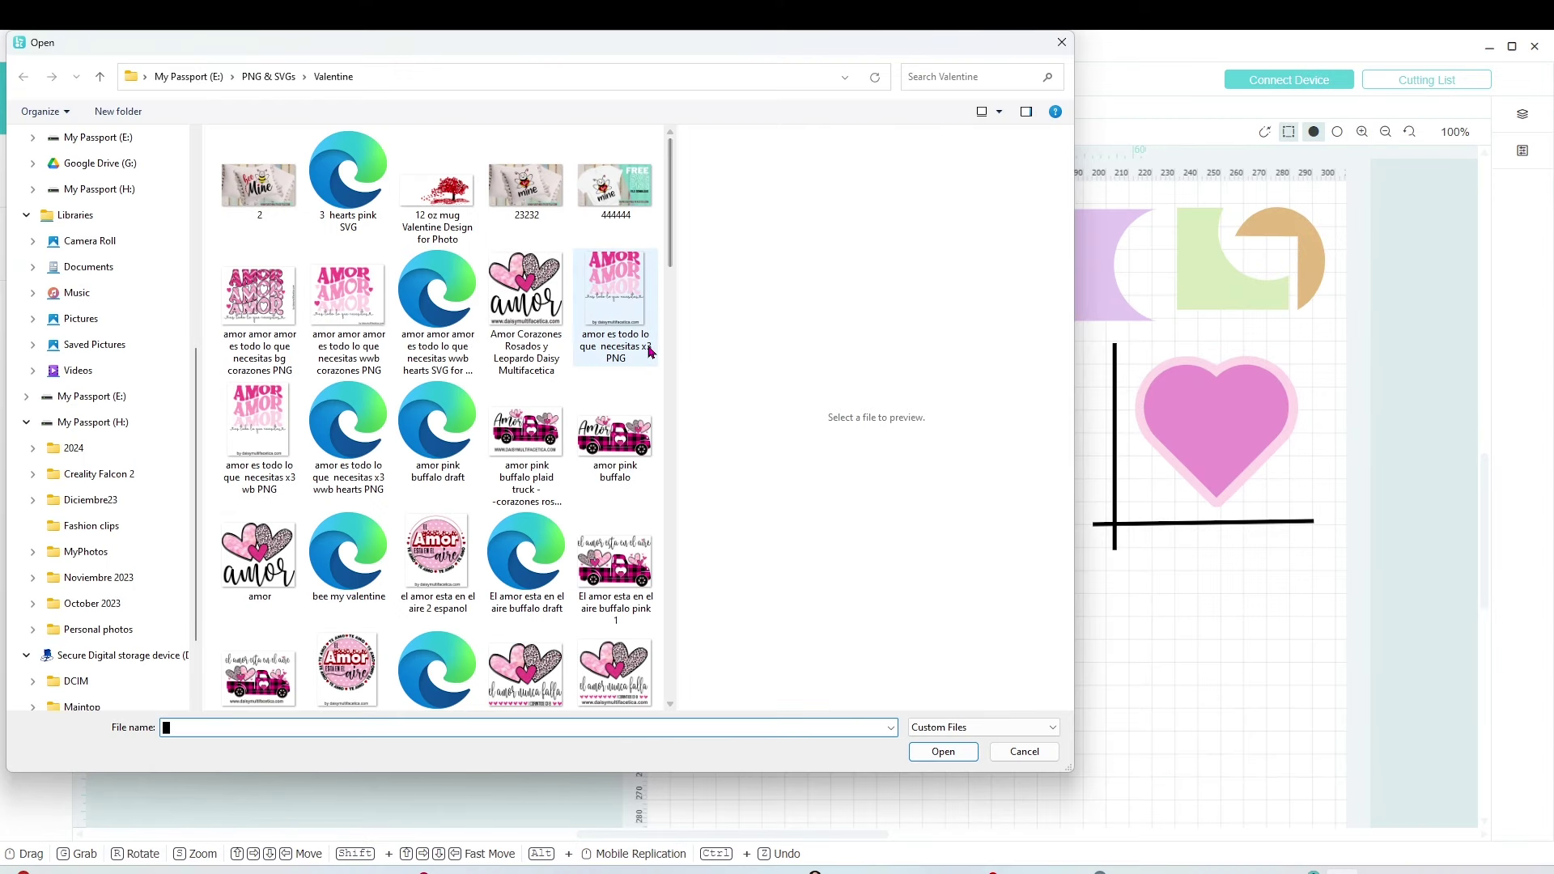
pyautogui.click(609, 316)
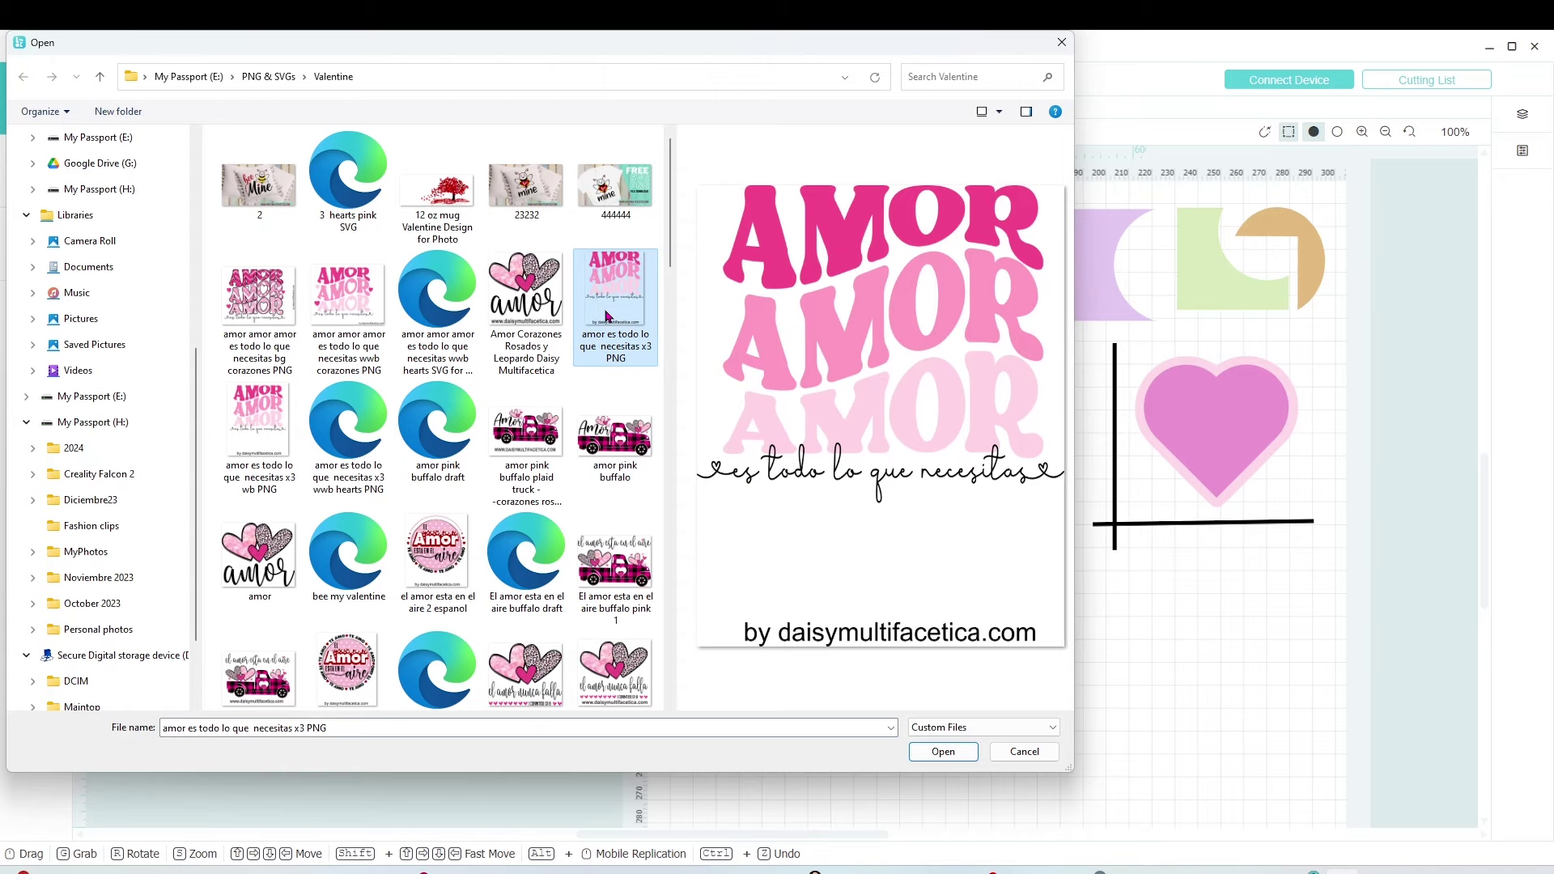
pyautogui.click(448, 332)
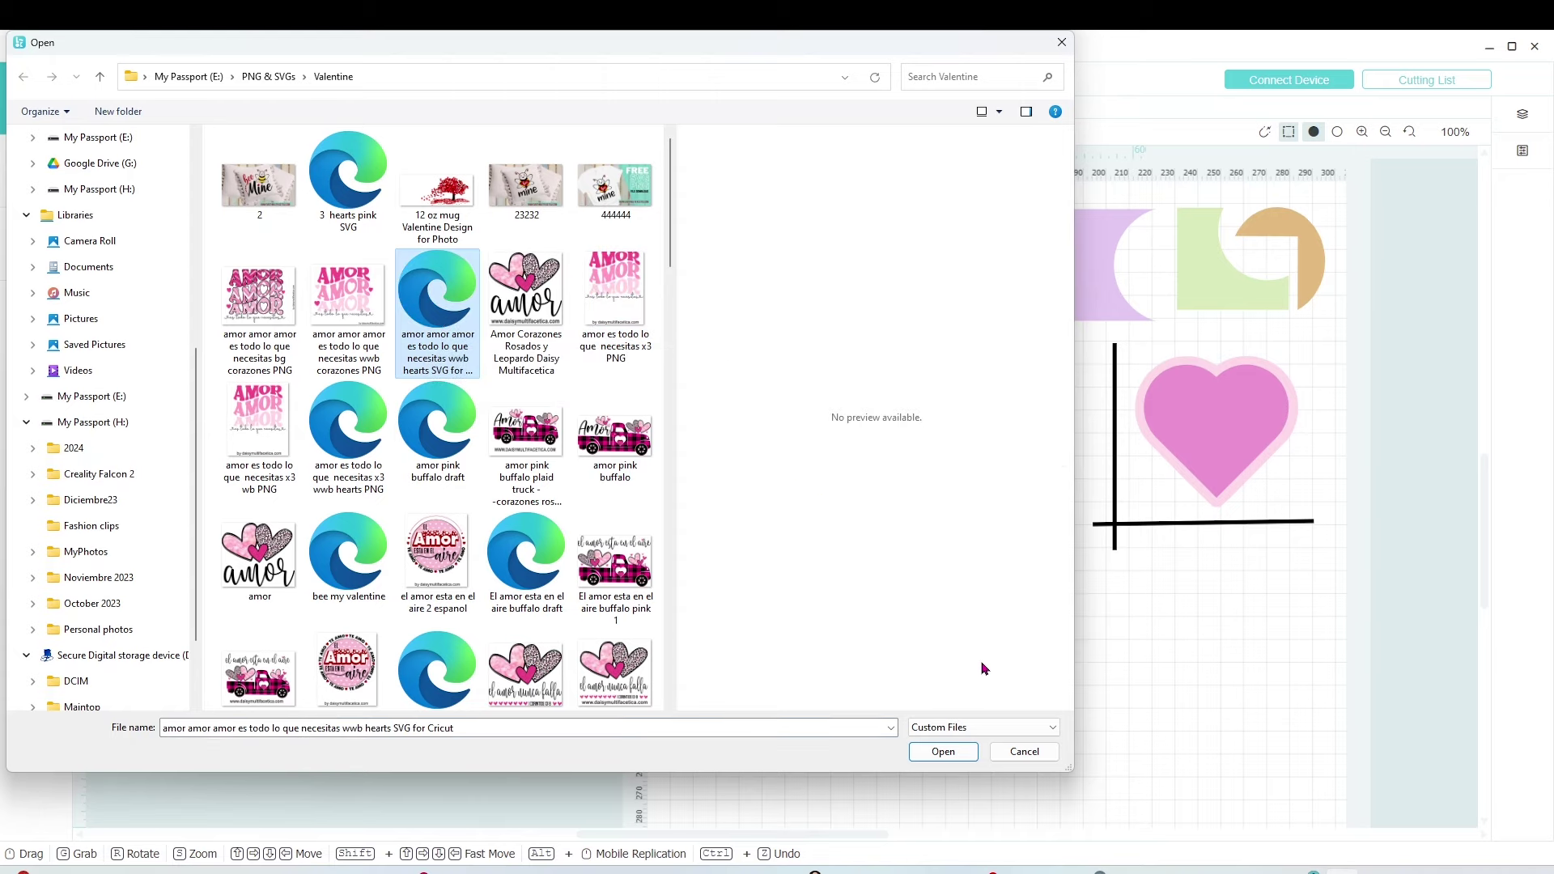
pyautogui.click(954, 753)
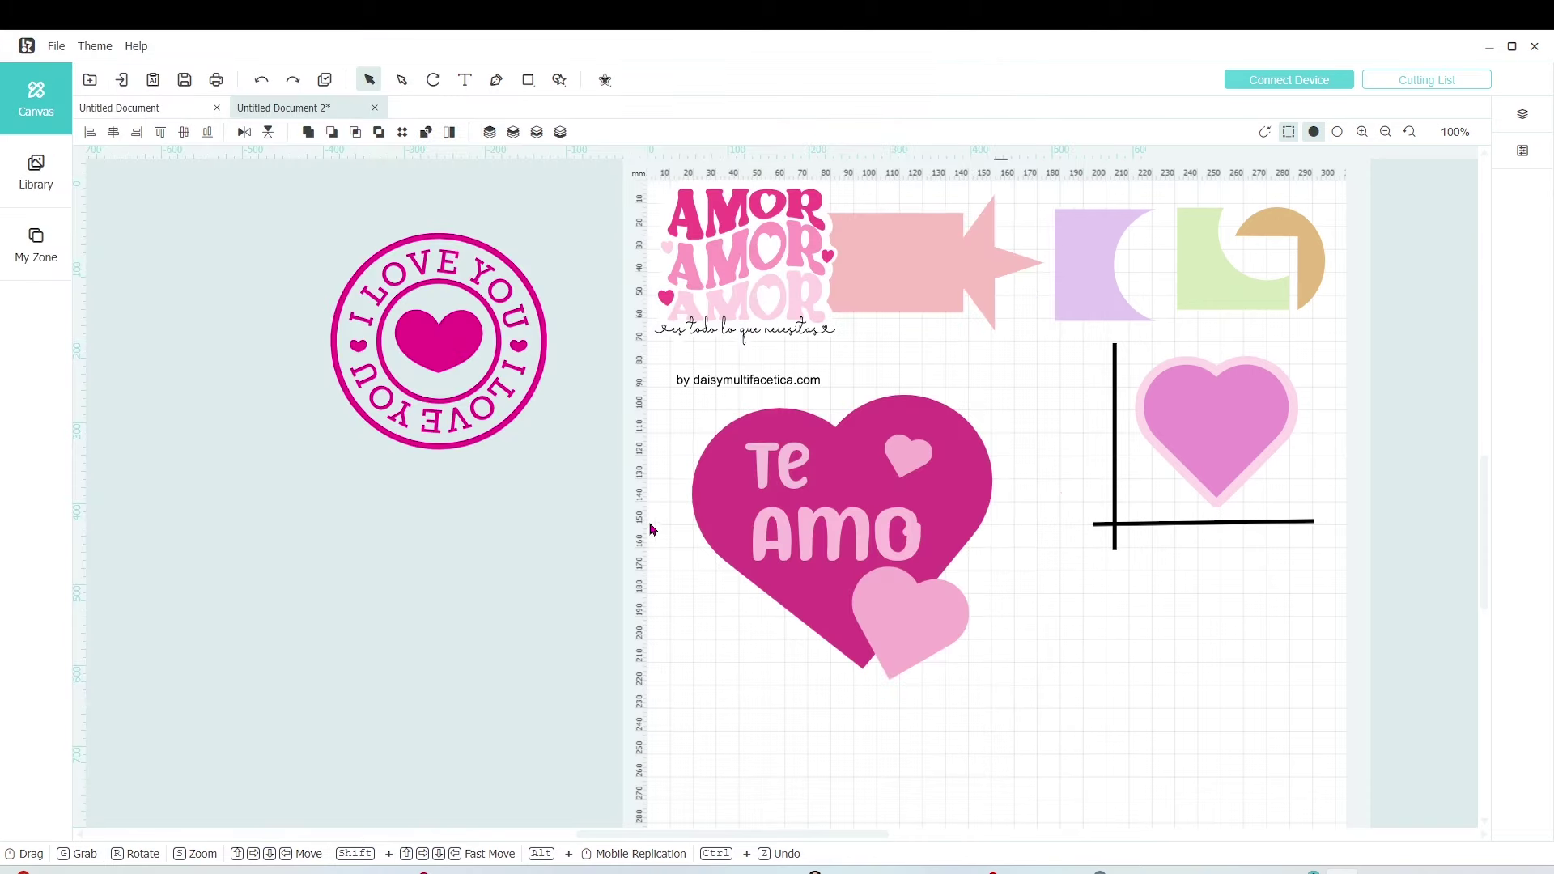
pyautogui.moveTo(755, 230); pyautogui.dragTo(399, 572)
pyautogui.press('Left')
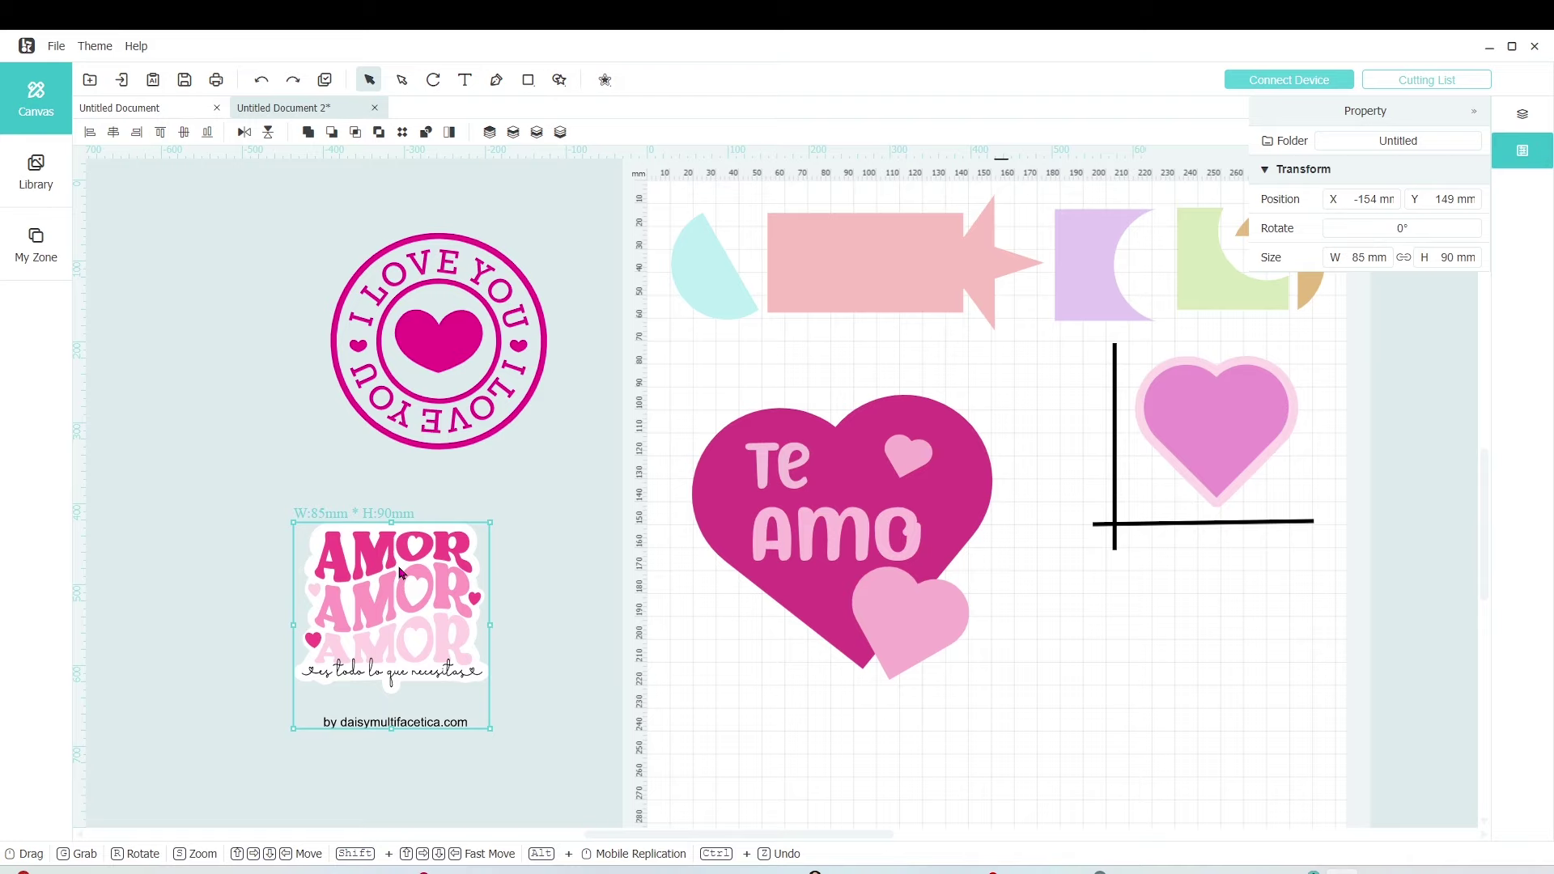
# Ungroup the imported Amor design and delete its "by daisymultifacetica.com" line and white backing shape.
pyautogui.rightClick(399, 573)
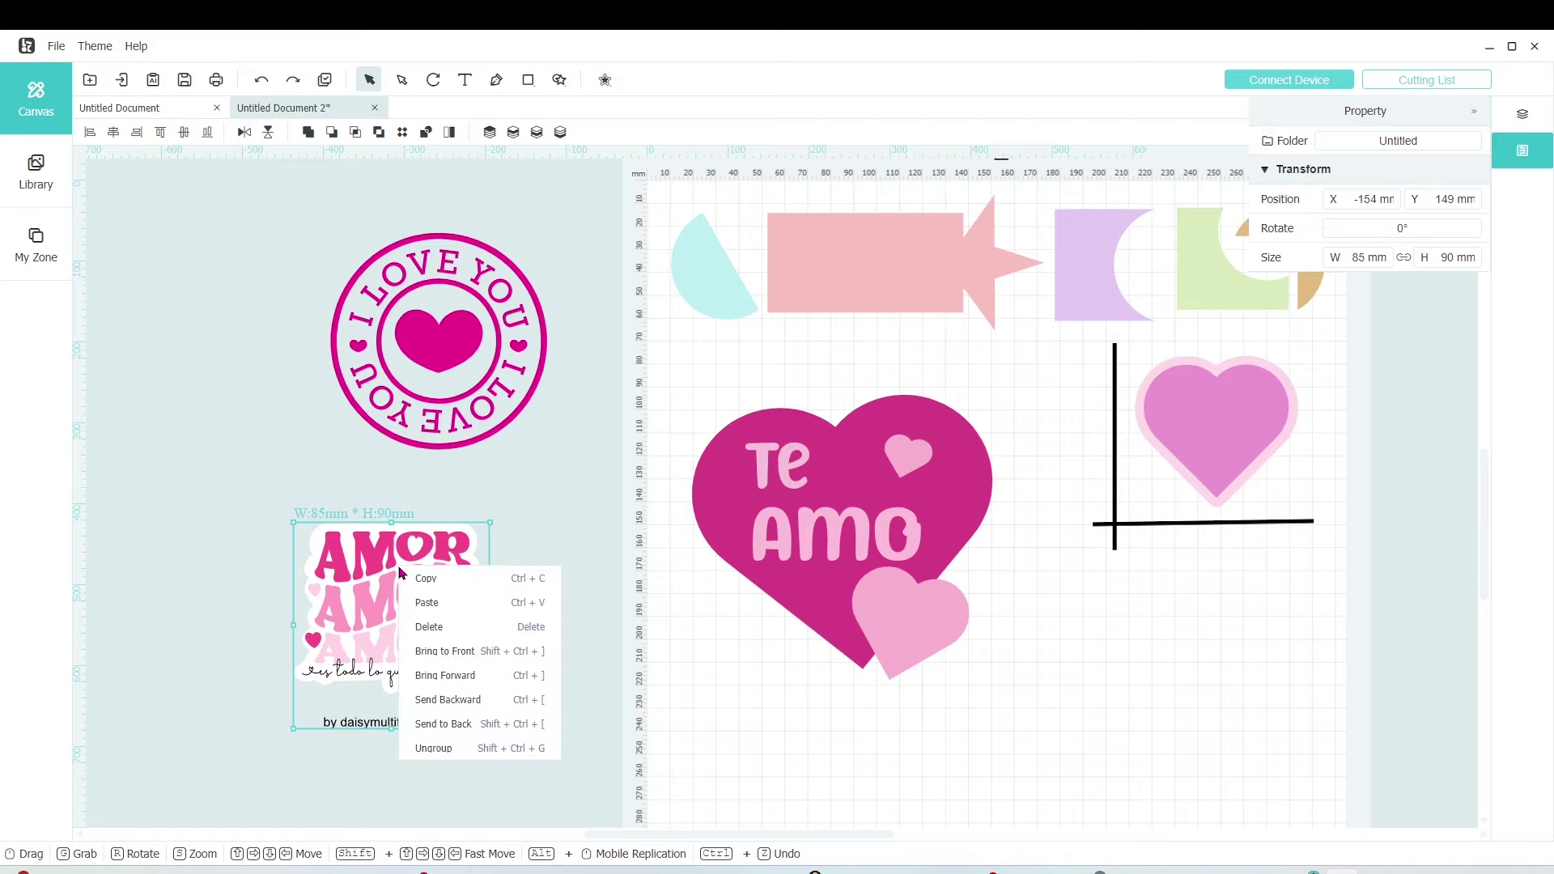
pyautogui.click(449, 751)
pyautogui.click(444, 723)
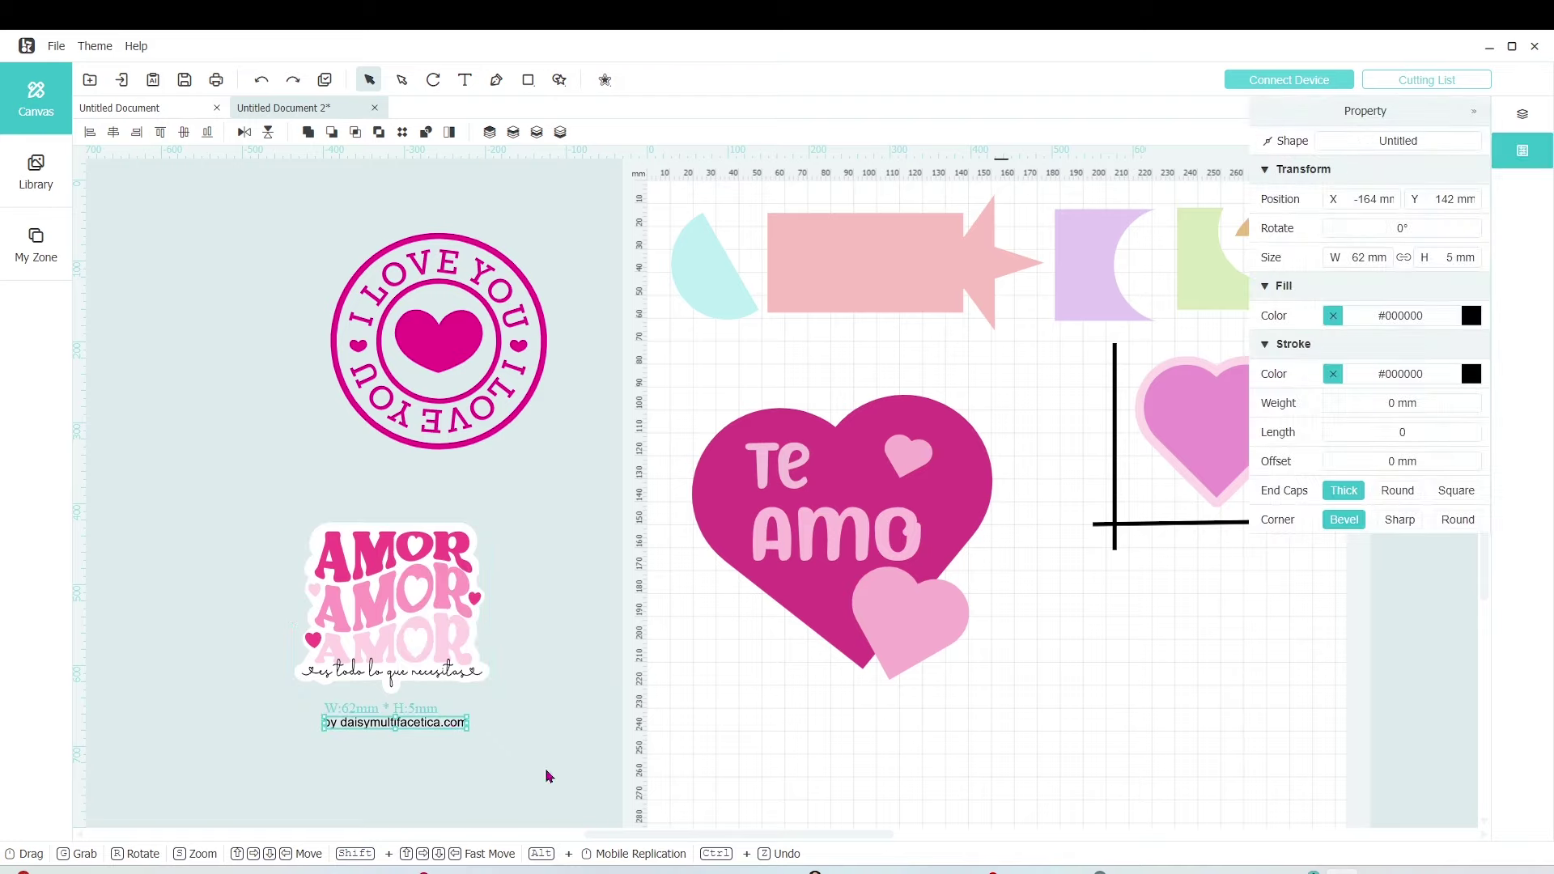
pyautogui.press('Delete')
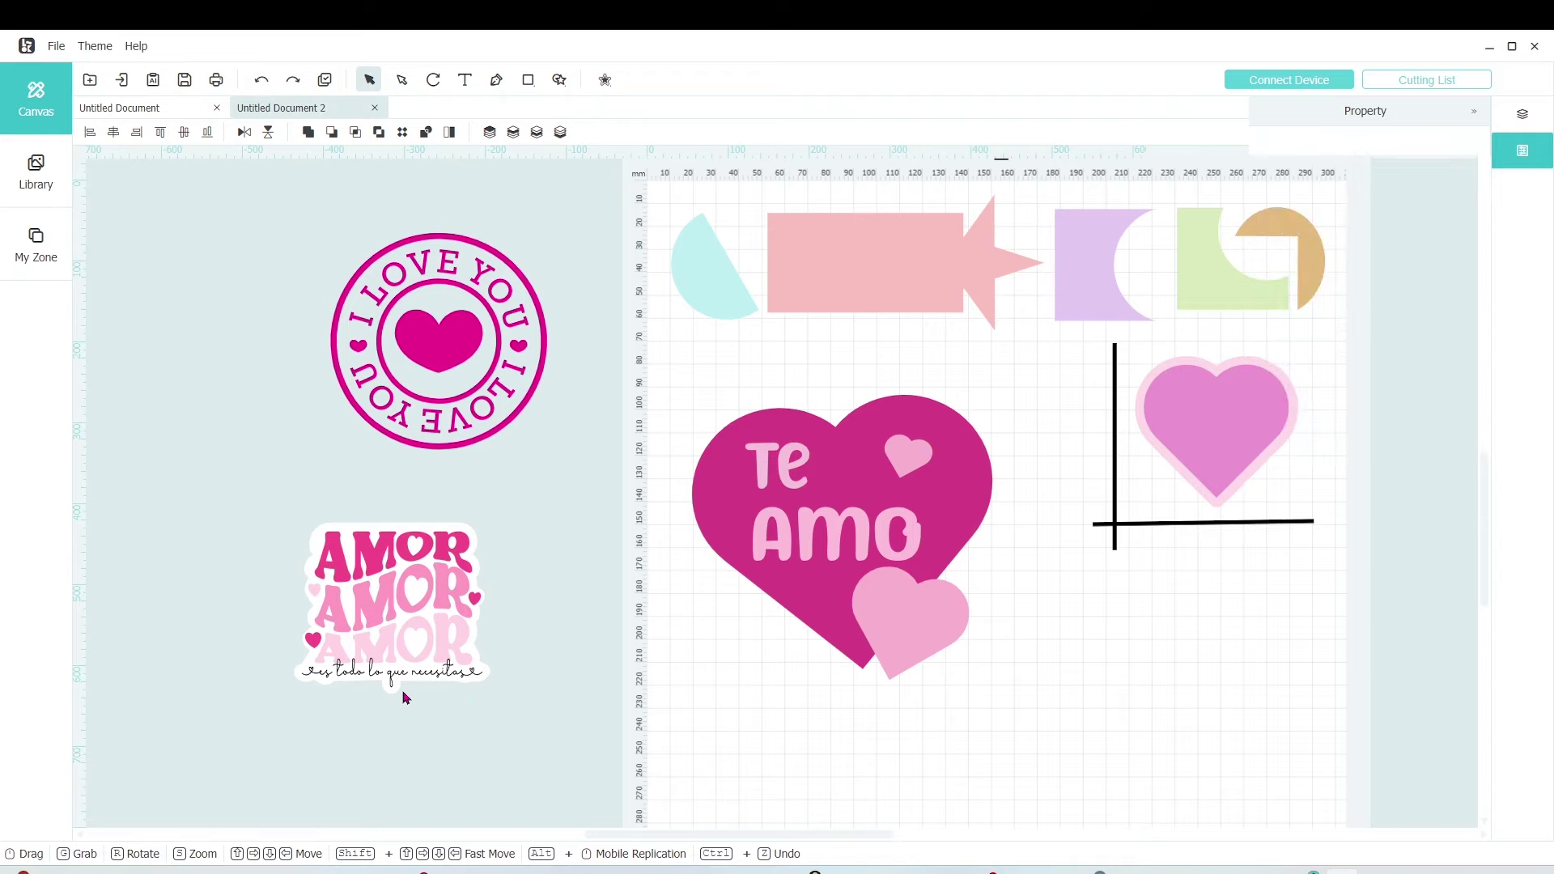
pyautogui.moveTo(403, 688); pyautogui.dragTo(627, 792)
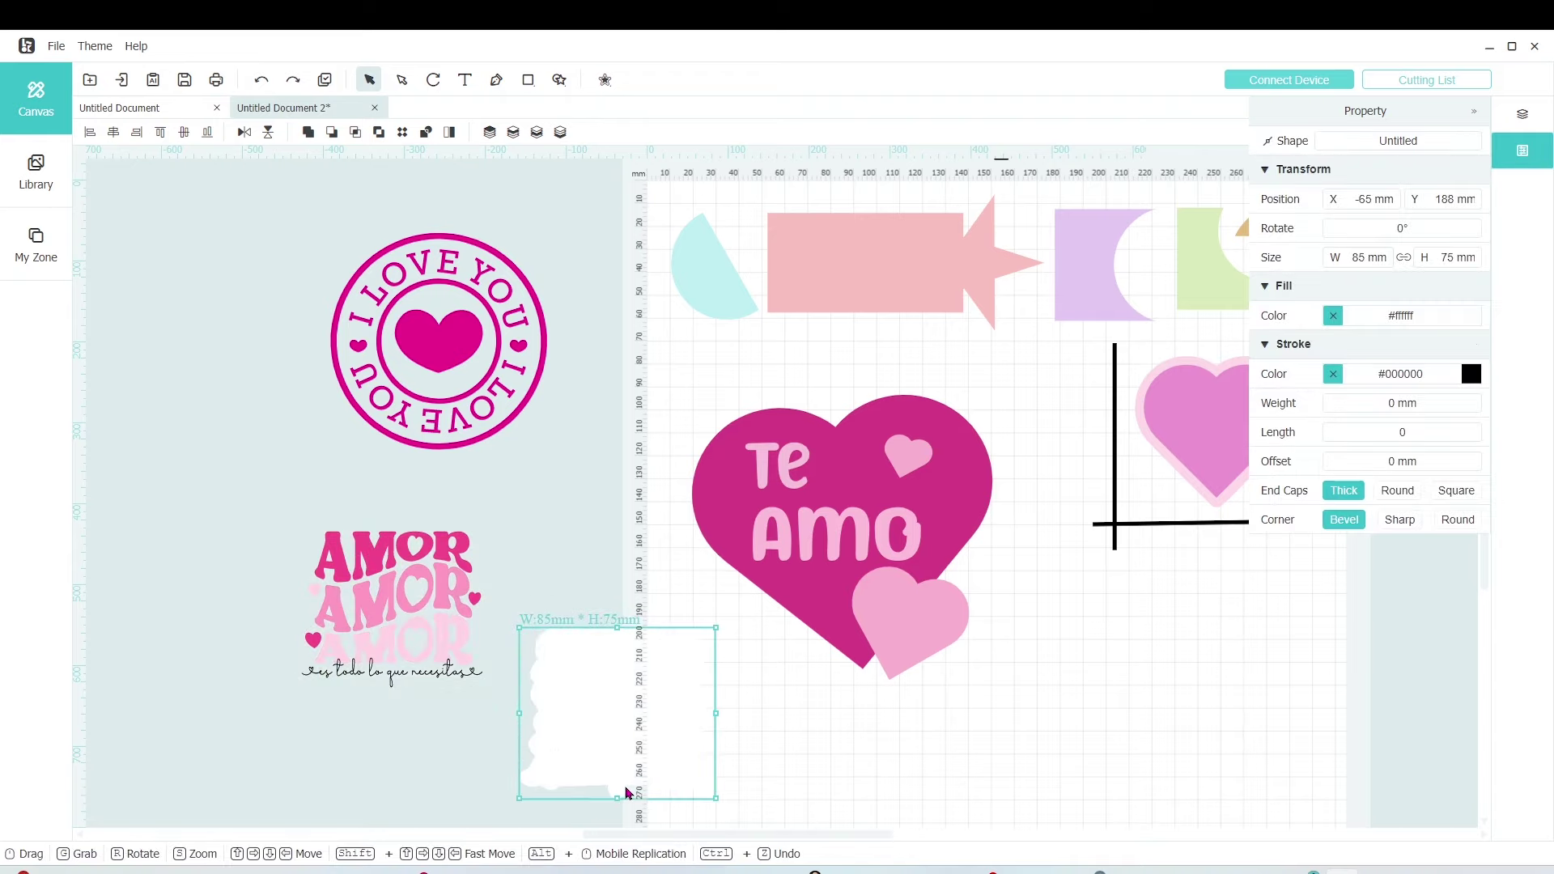
pyautogui.press('Delete')
# Select all remaining parts of the Amor design, enlarge them and place them directly below the round "I LOVE YOU" design.
pyautogui.moveTo(271, 489); pyautogui.dragTo(538, 723)
pyautogui.press('s')
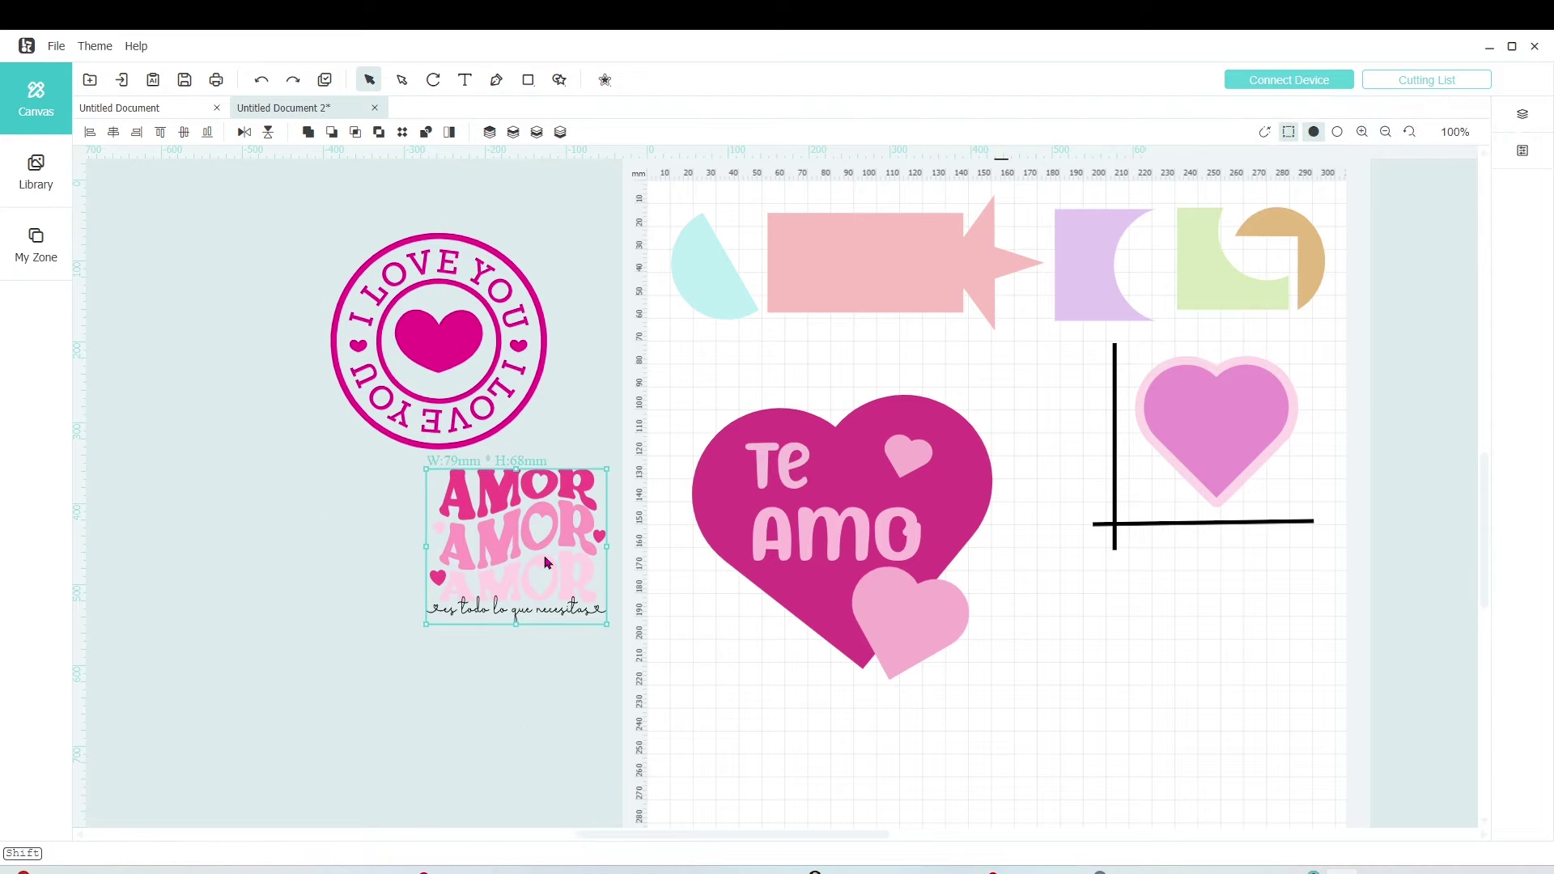
pyautogui.click(598, 685)
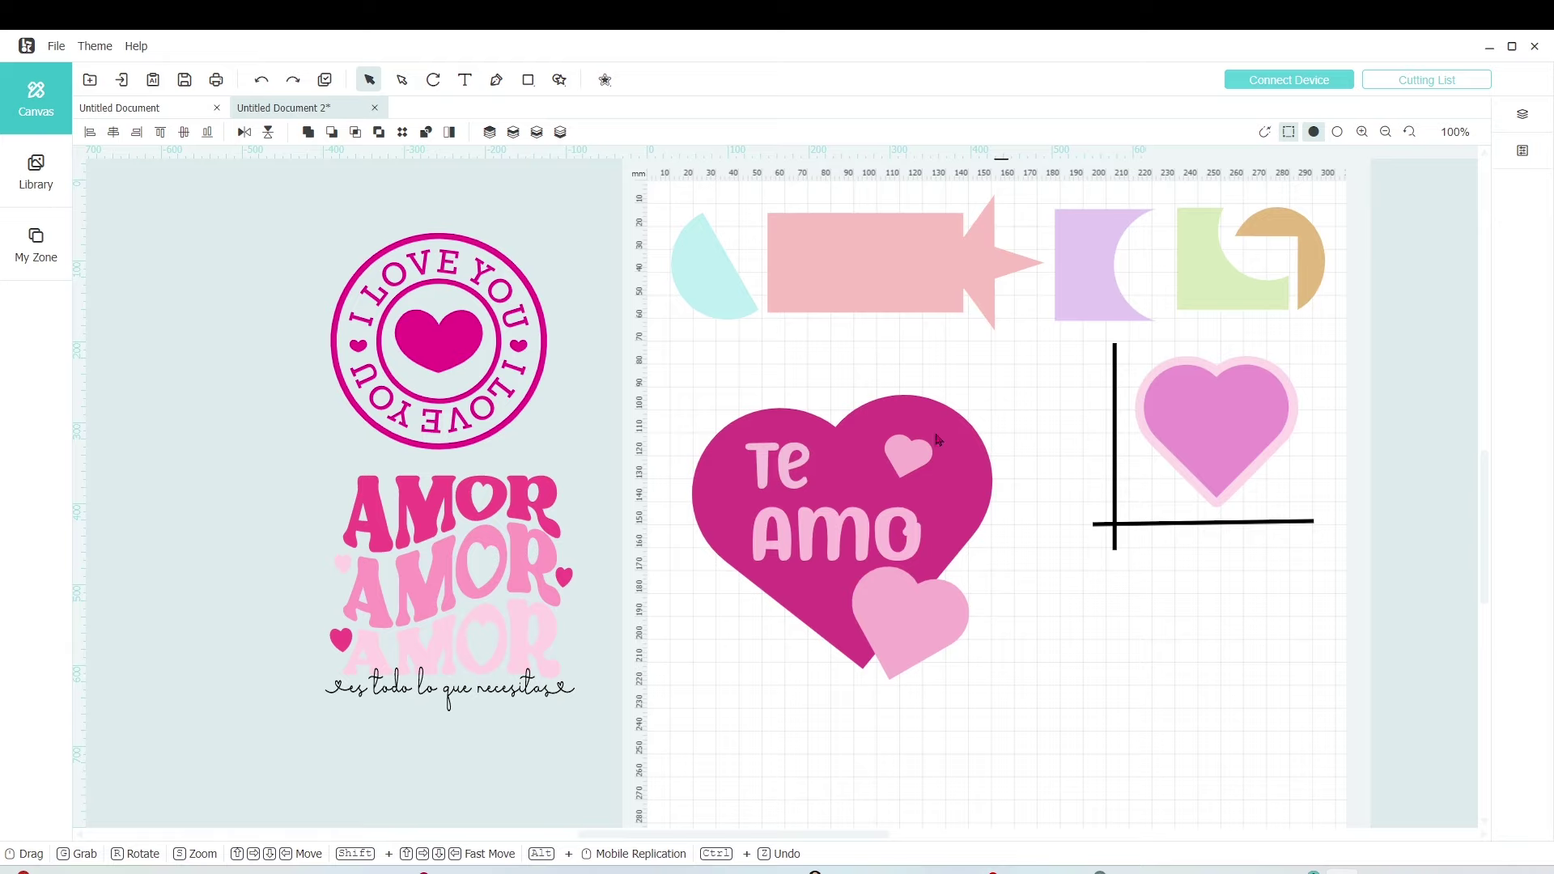
# Generate an AI image from the prompt "two birds kissing and standing on many pink flowers infront of a light pink heart with transparent background".
pyautogui.hscroll(-2, 838, 838)
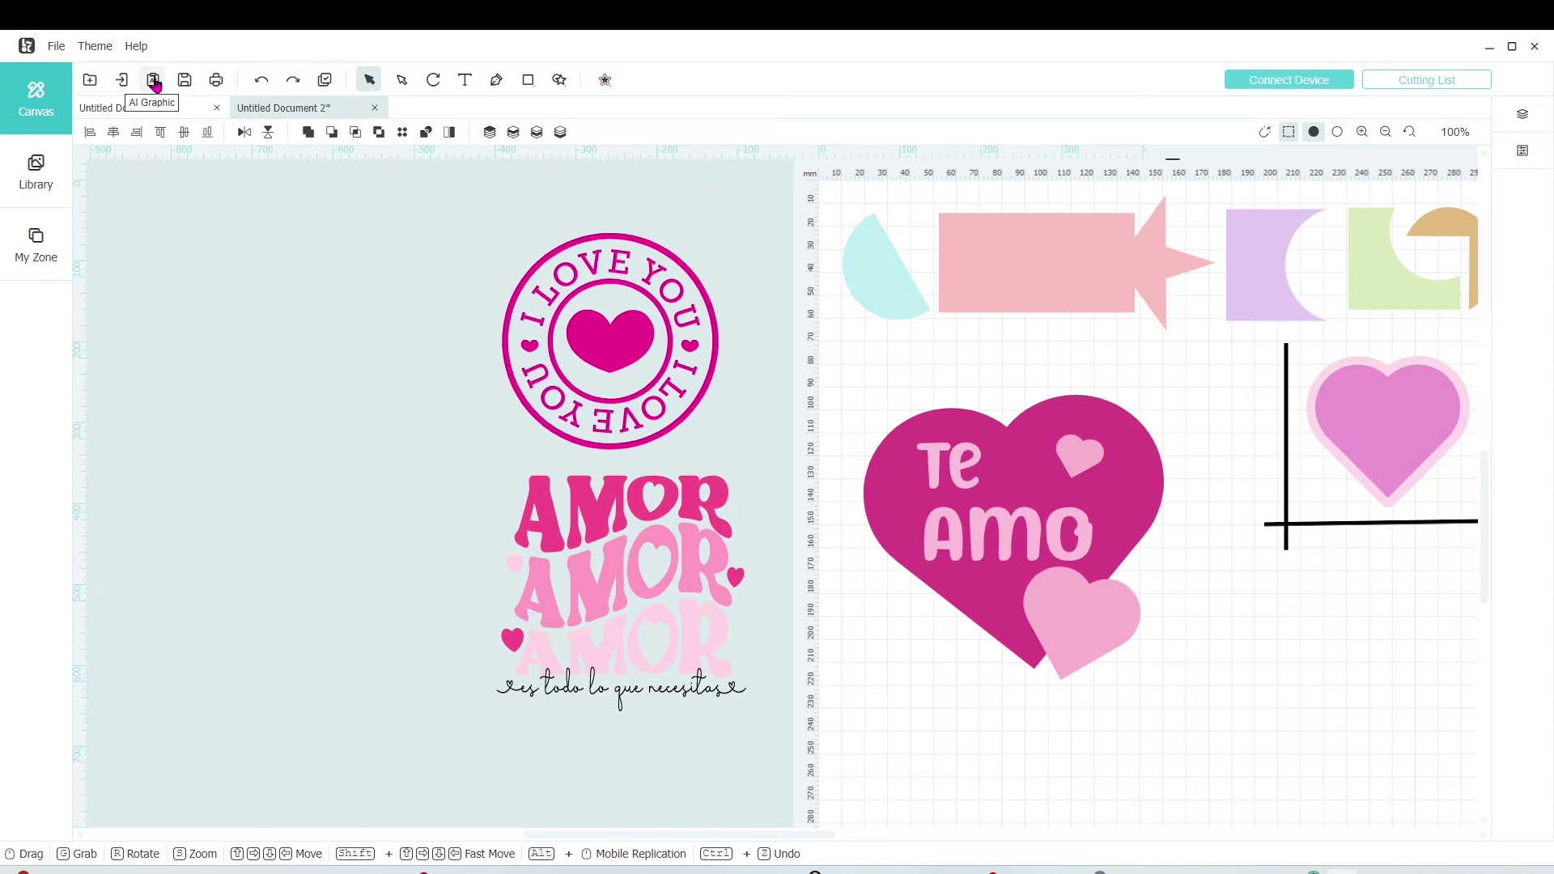
pyautogui.click(153, 80)
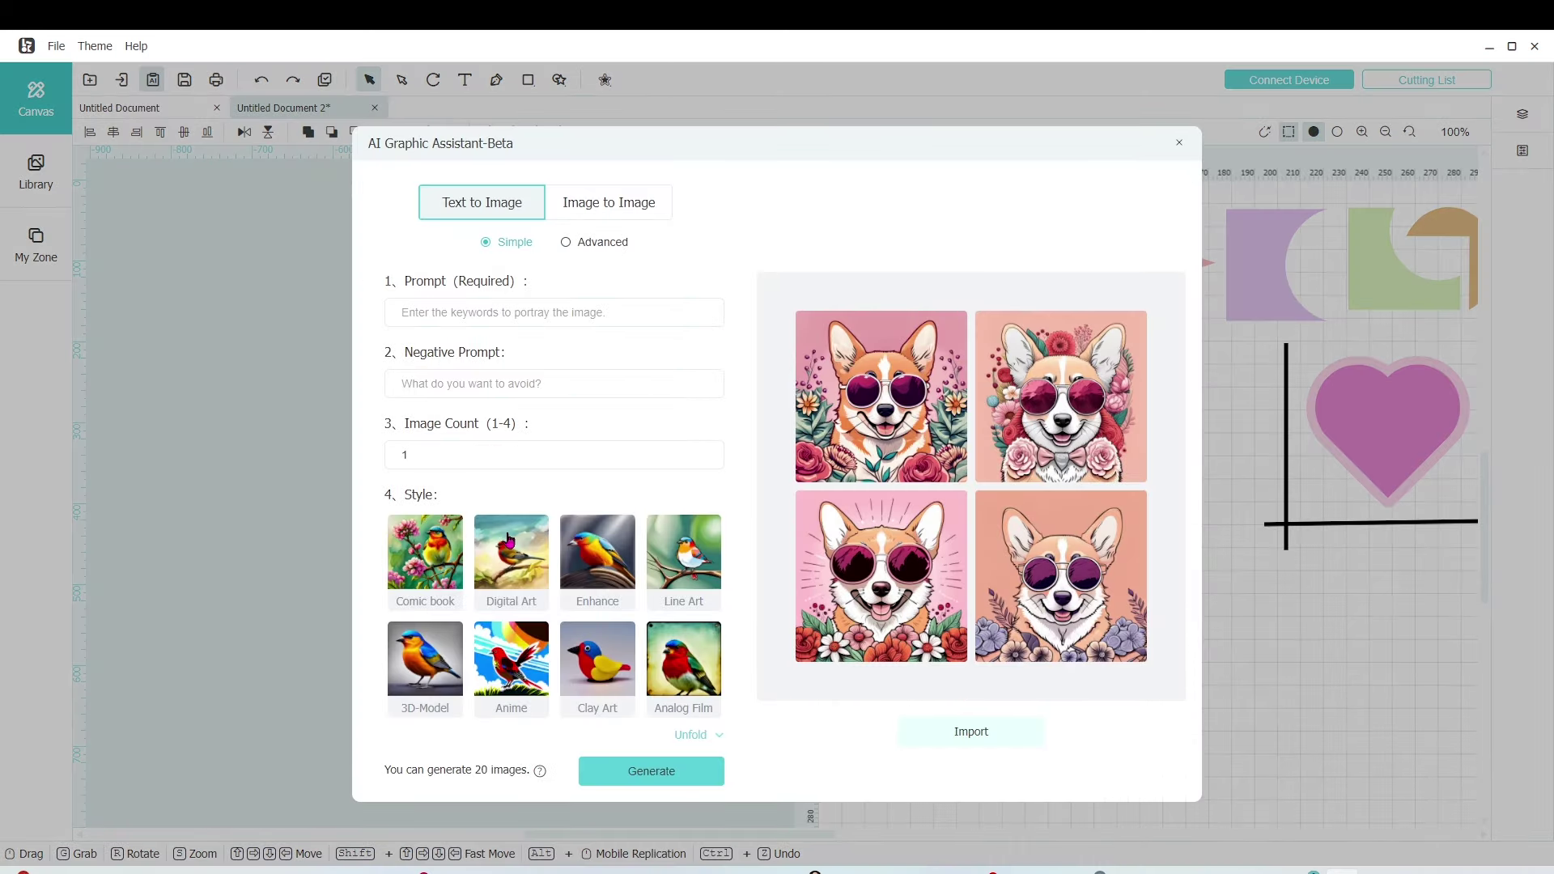
pyautogui.click(546, 314)
pyautogui.write('two birds kissing and standin')
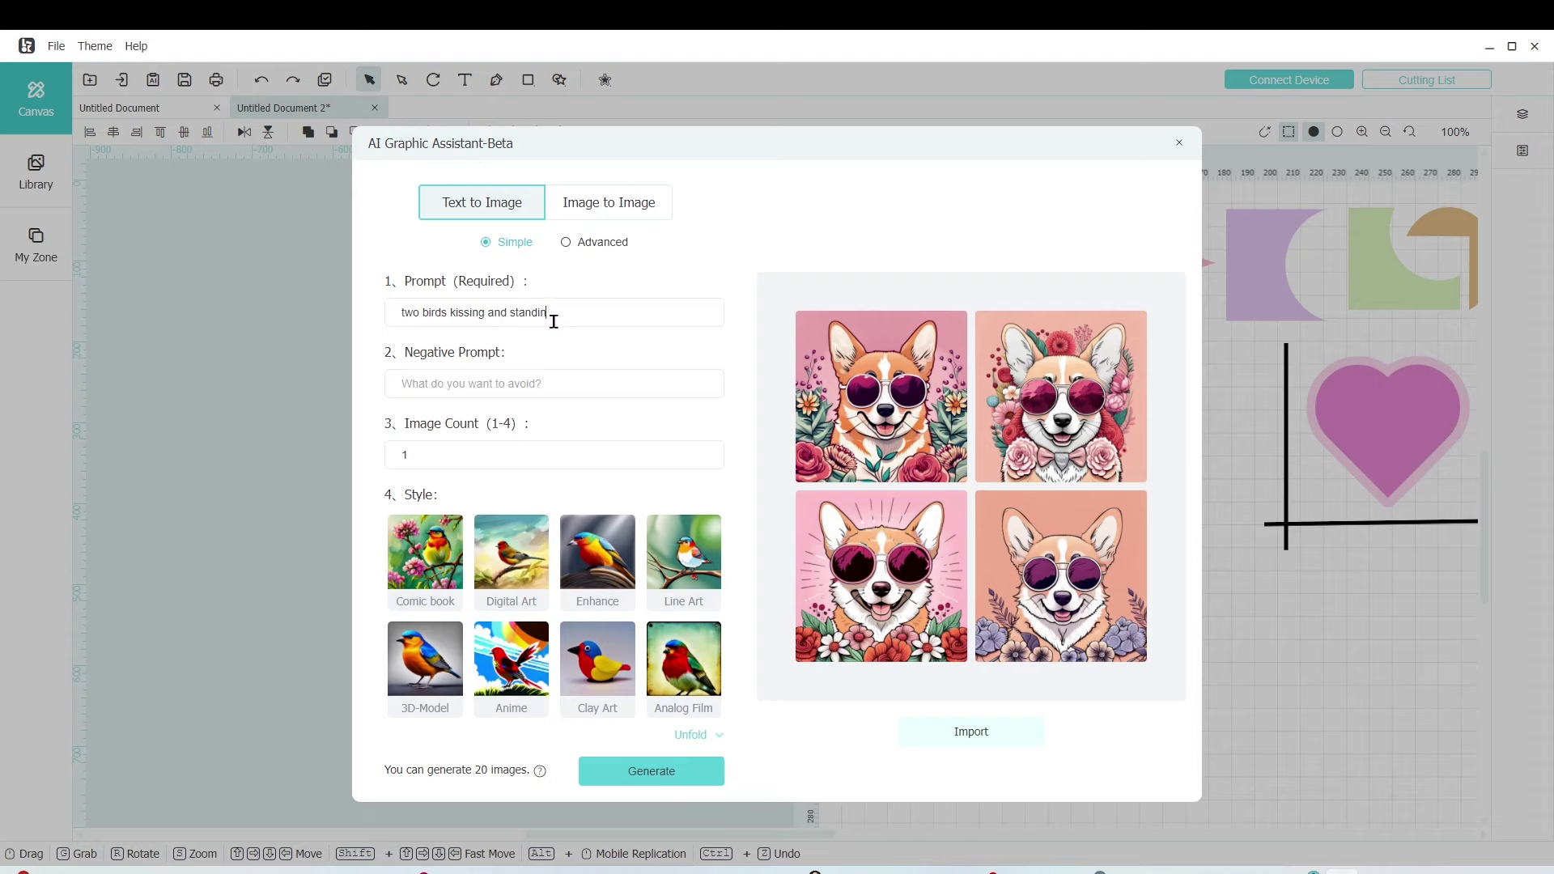
pyautogui.write('g in pink flowers infront of a light pink heart with transparent background')
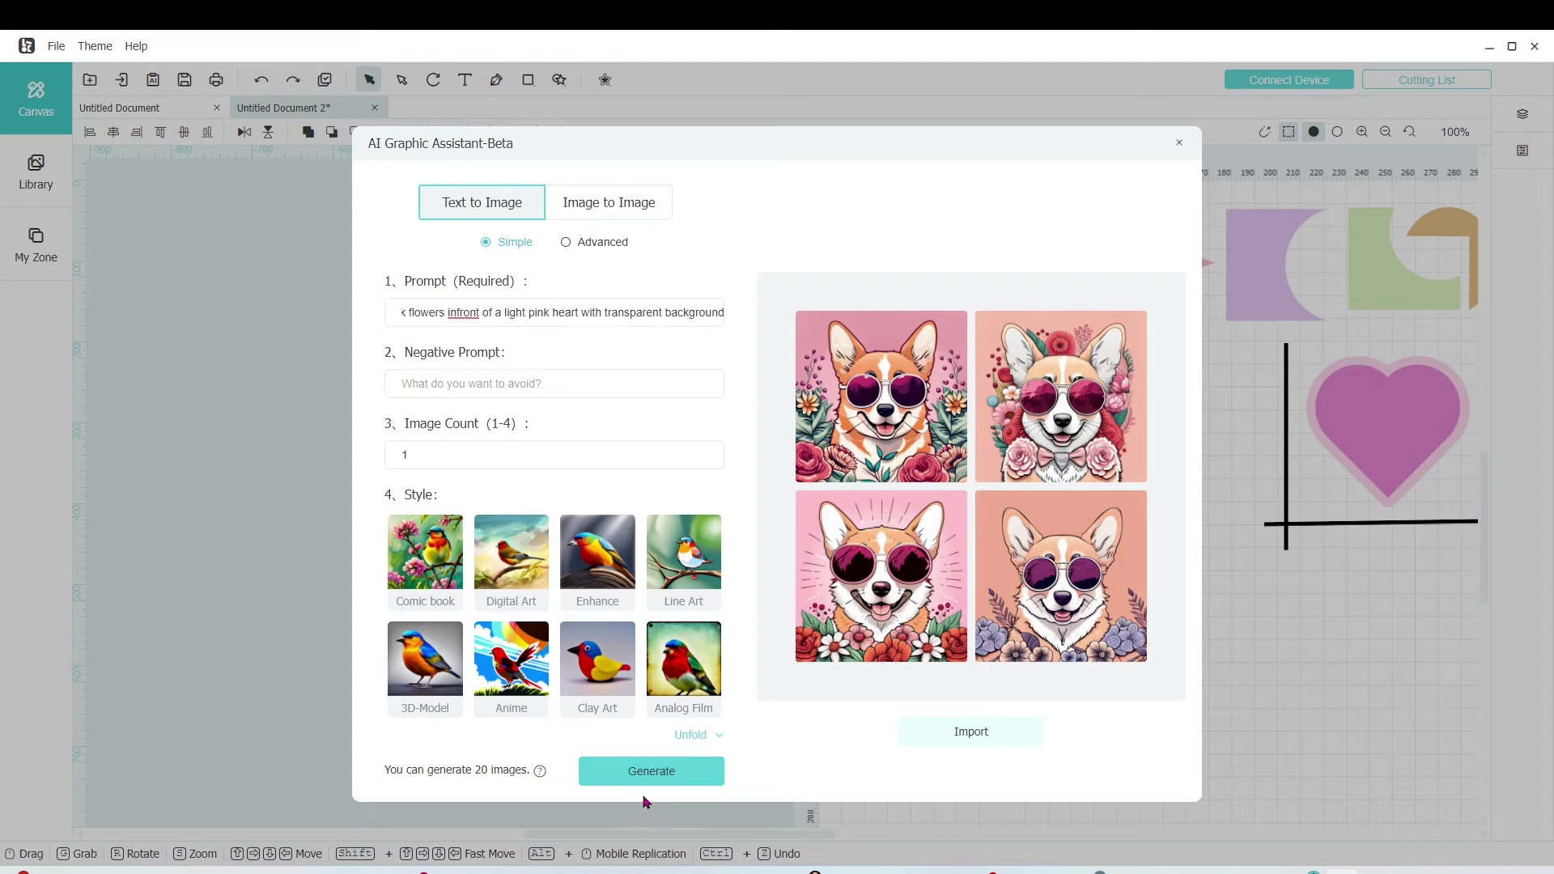
pyautogui.click(657, 778)
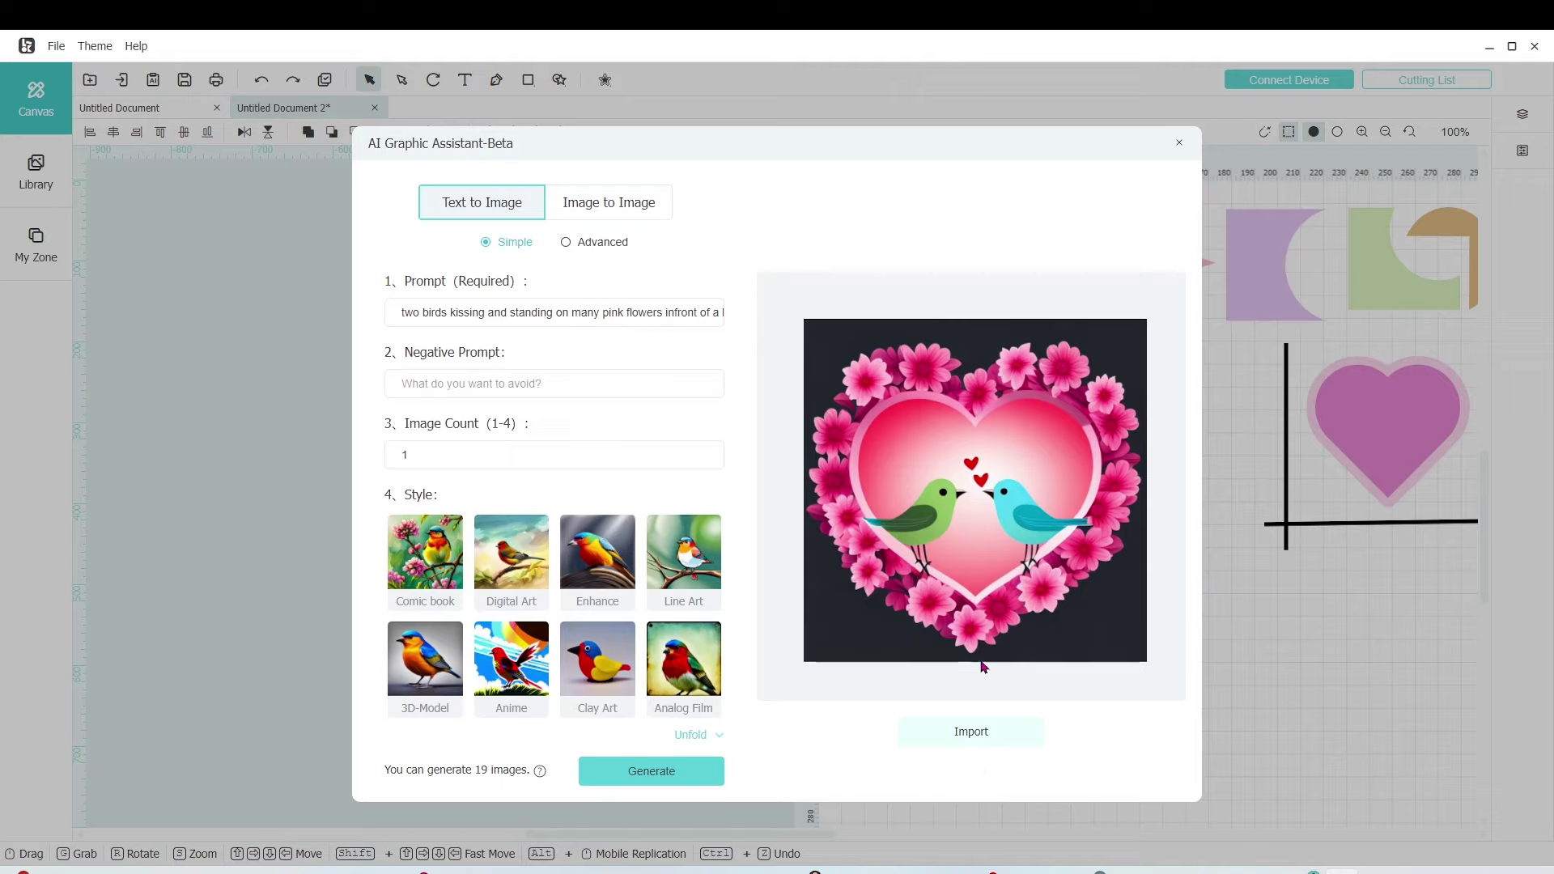
# Import the generated bird image using Image Matting, removing its dark background with the Magic Wand.
pyautogui.click(982, 555)
pyautogui.click(993, 738)
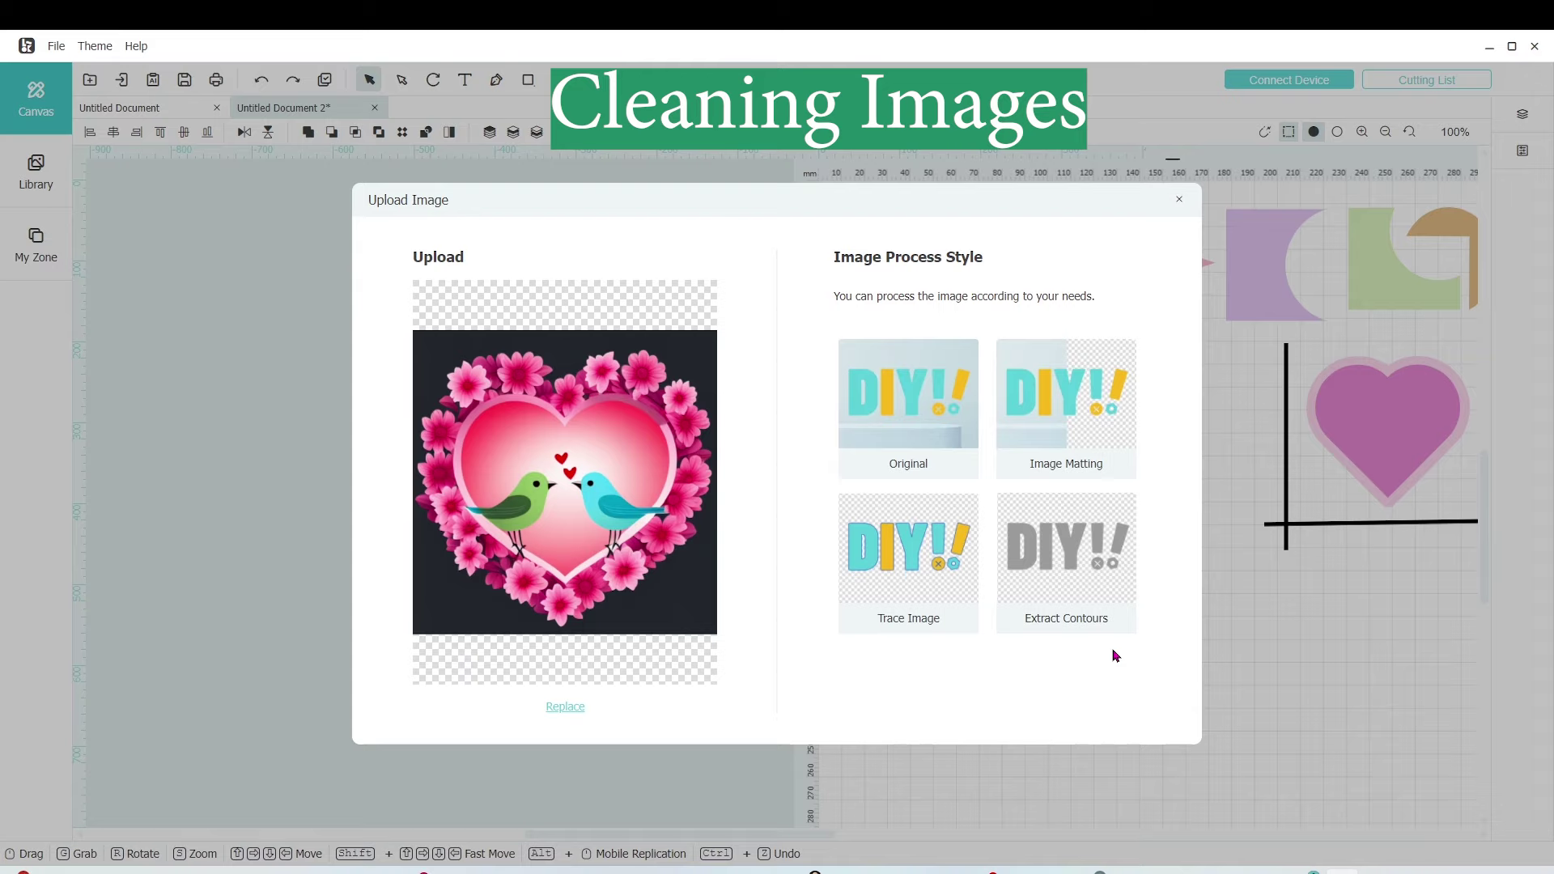
pyautogui.click(1060, 444)
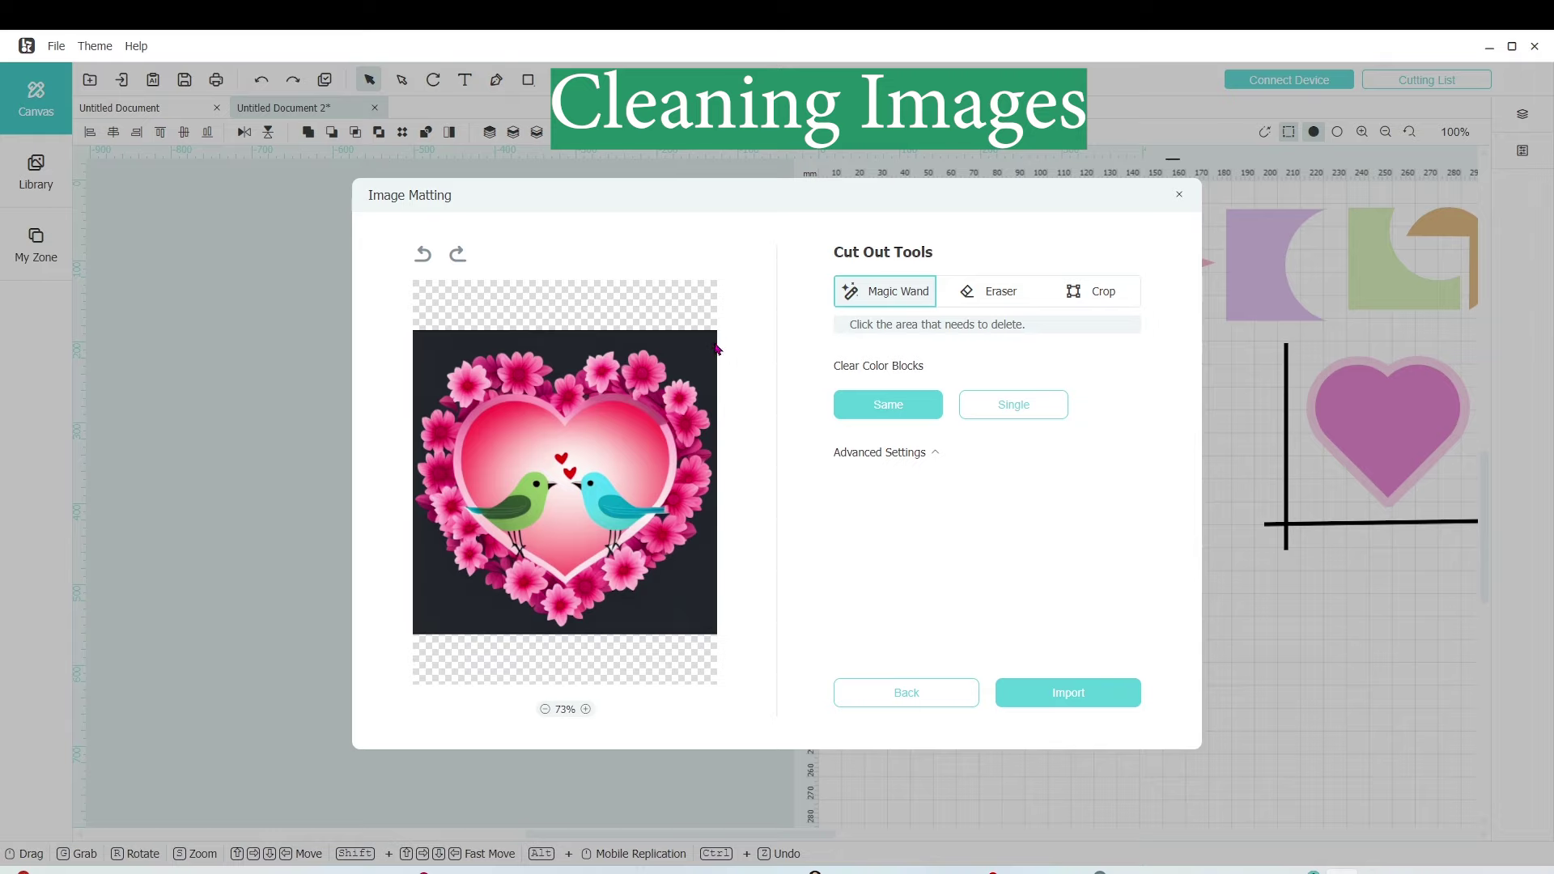
pyautogui.click(692, 356)
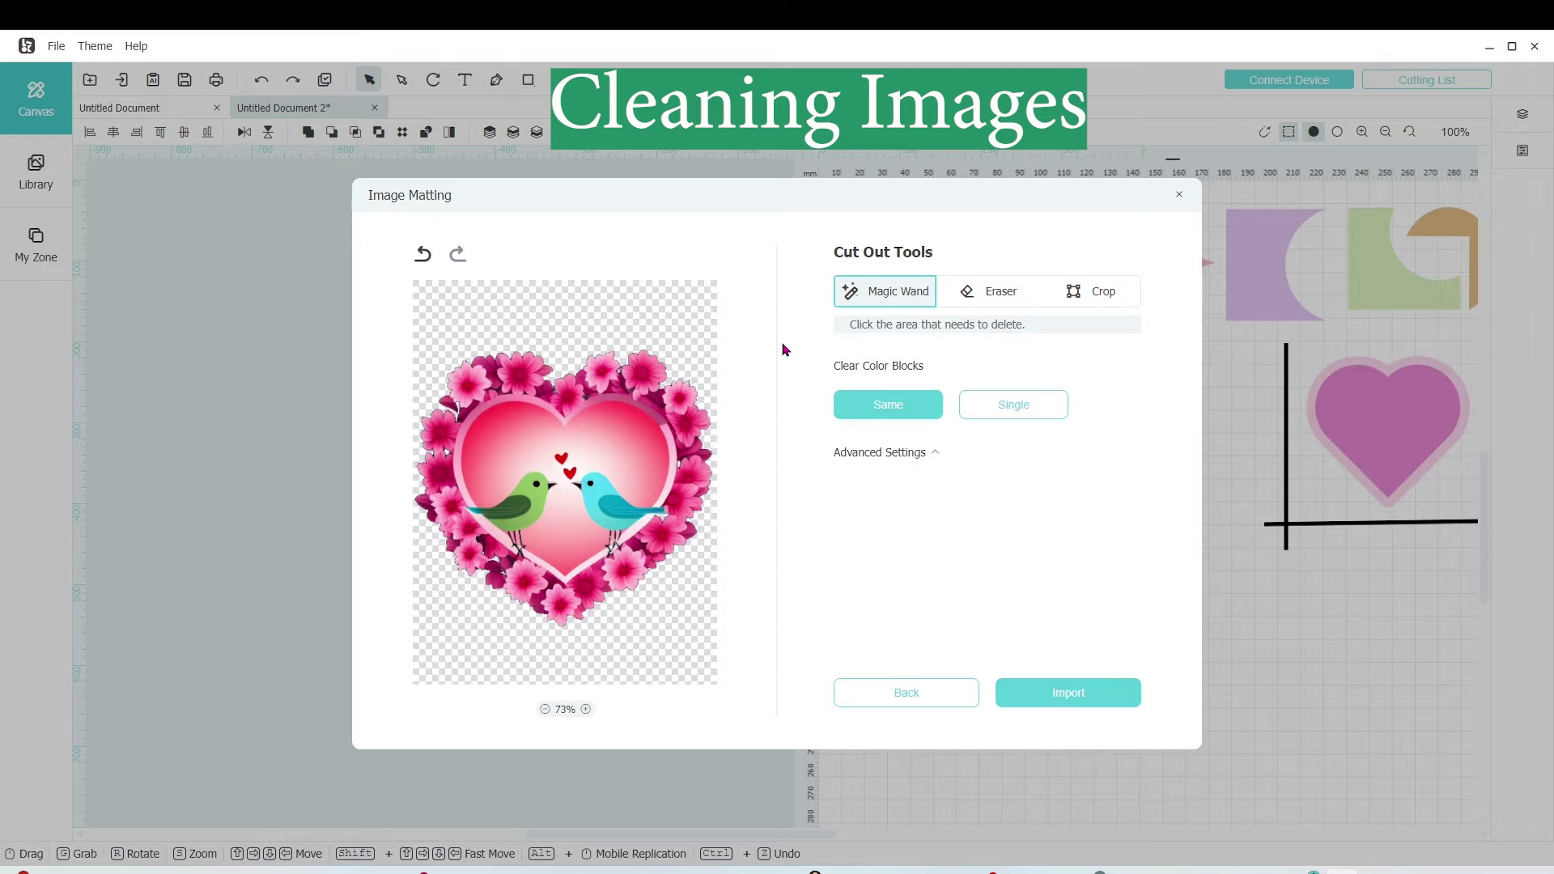
pyautogui.click(1083, 699)
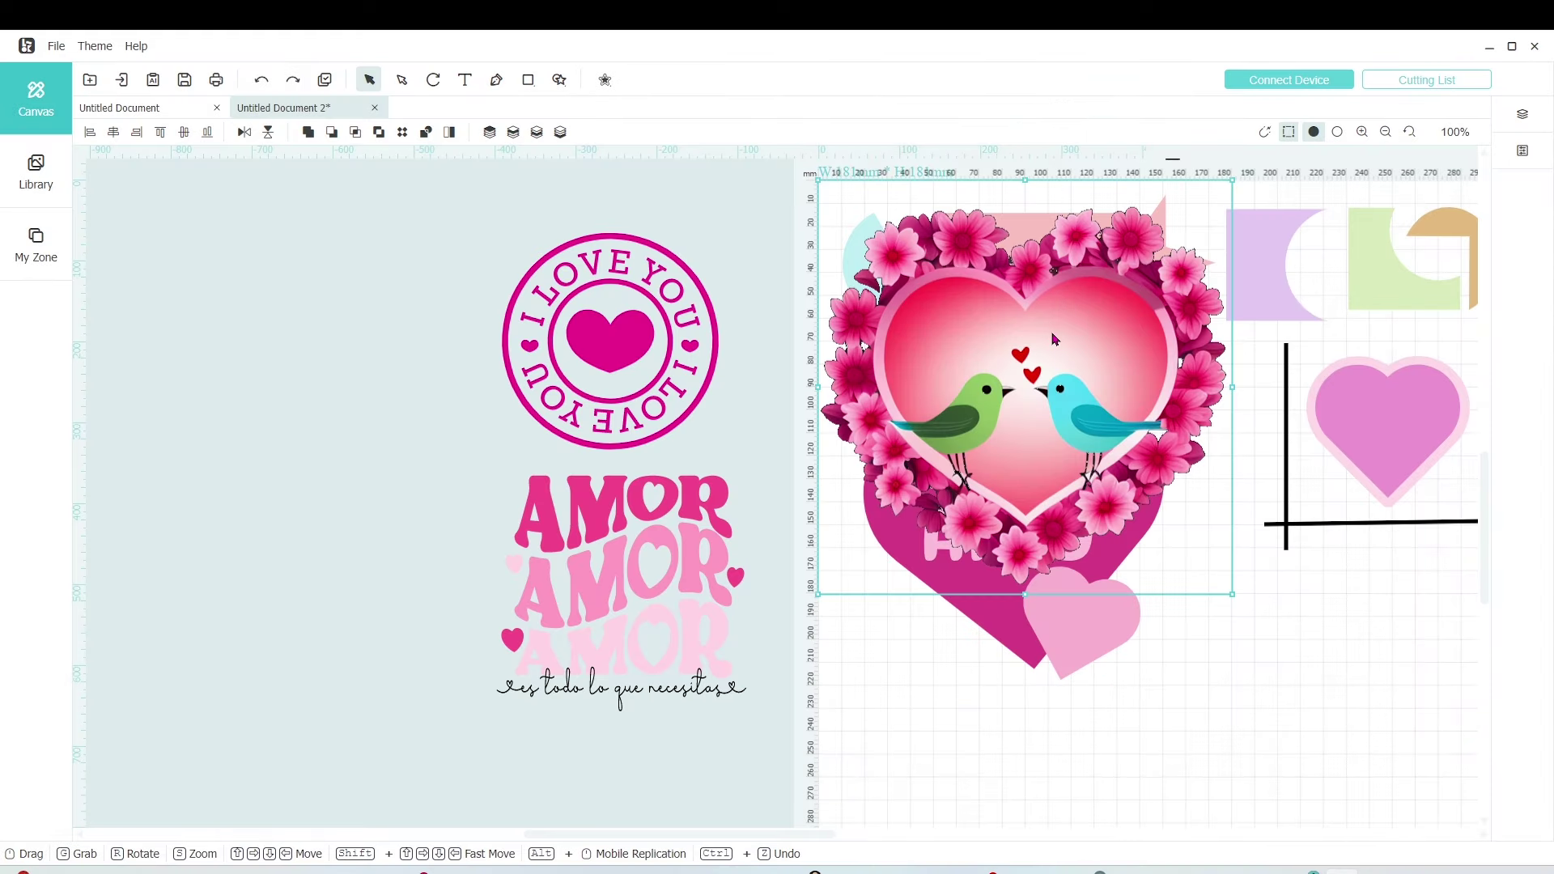
# Shrink the bird image to roughly 86 mm wide and place it off the mat, beside the "I LOVE YOU" and Amor designs.
pyautogui.moveTo(1054, 338); pyautogui.dragTo(735, 574)
pyautogui.moveTo(910, 433); pyautogui.dragTo(695, 674)
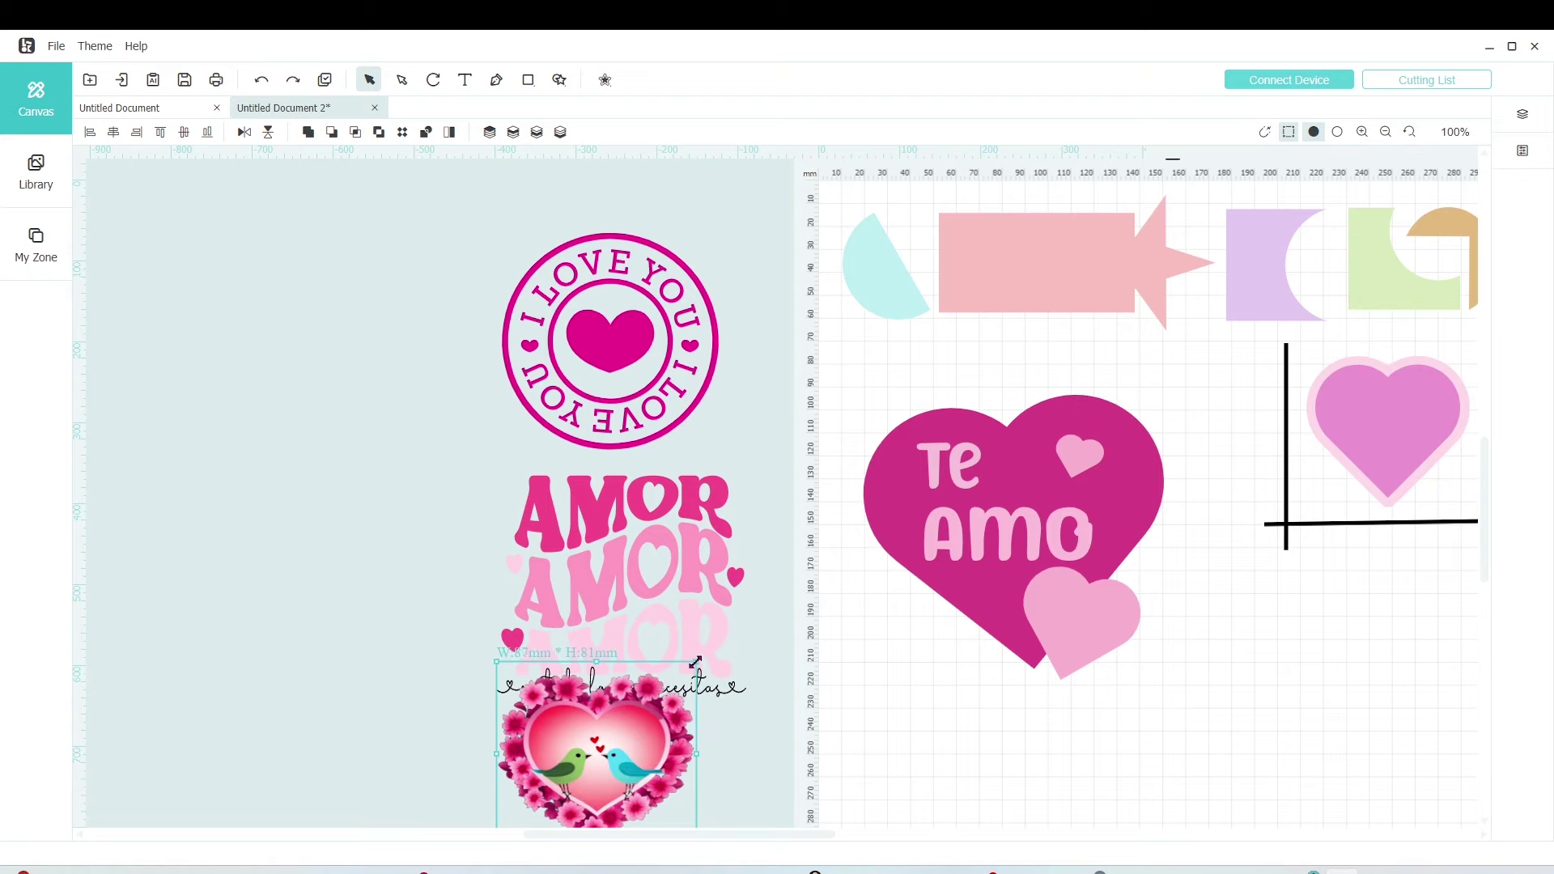
pyautogui.moveTo(567, 747); pyautogui.dragTo(295, 510)
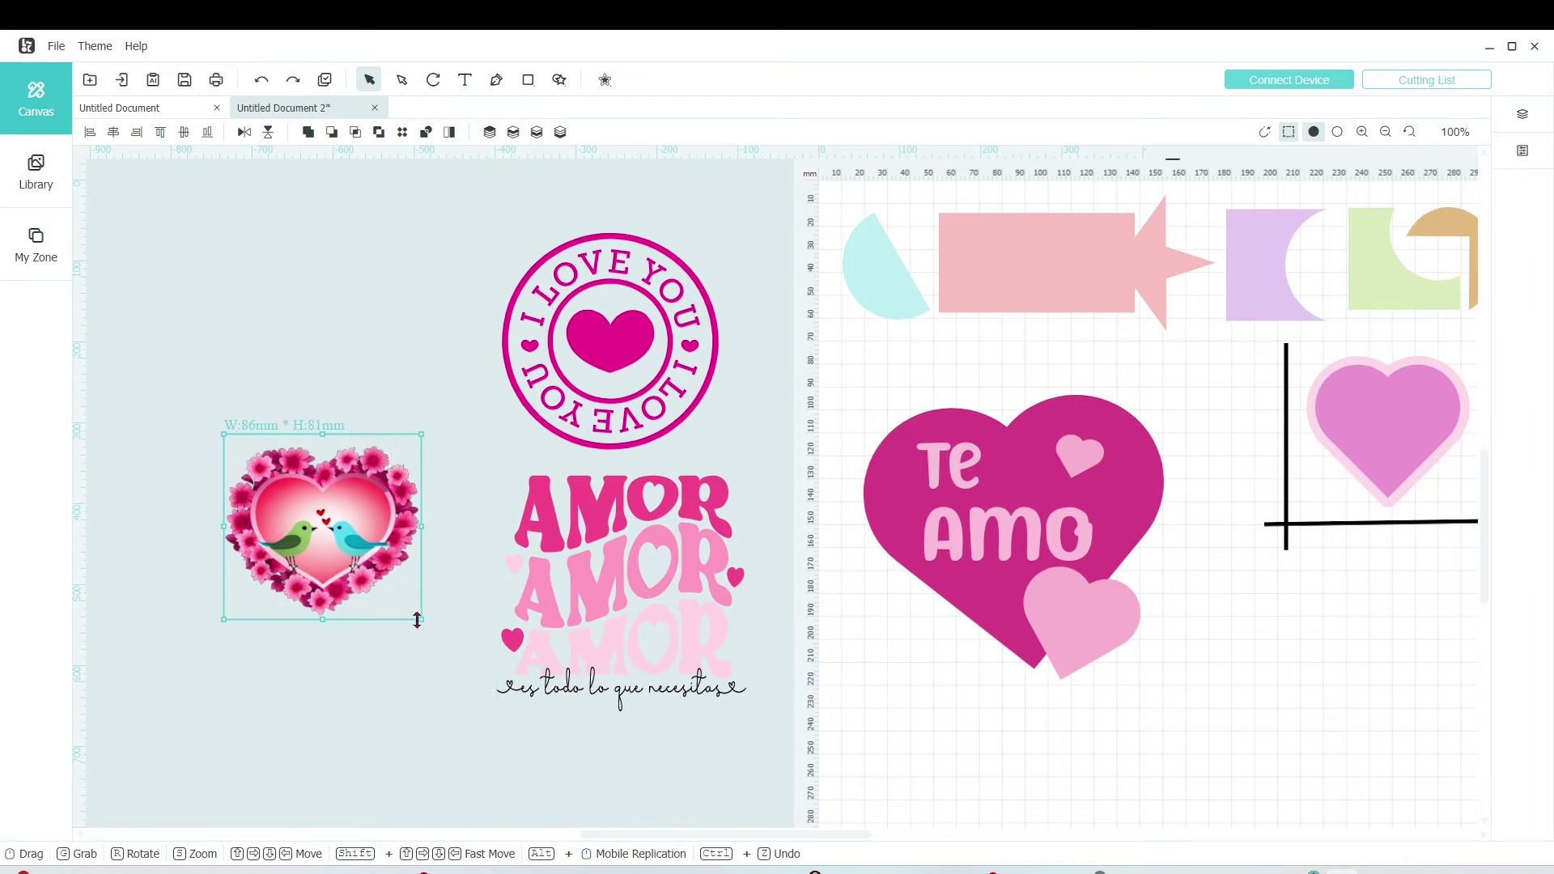
pyautogui.moveTo(419, 619); pyautogui.dragTo(426, 636)
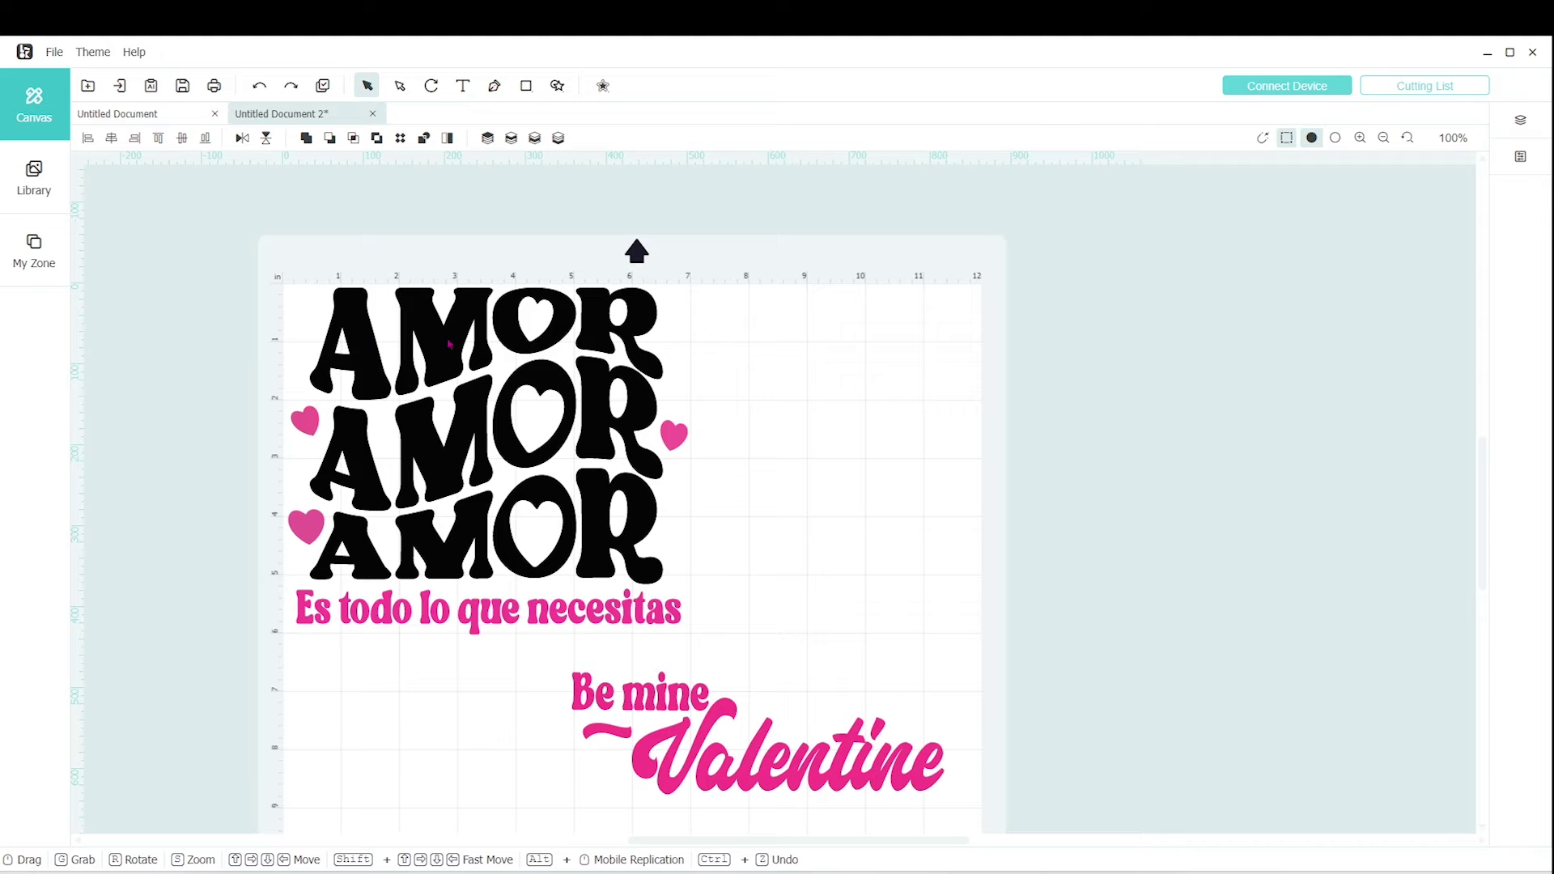
# Select the black Amor lettering with its pink hearts and "Es todo lo que necesitas" line, and flip it horizontally.
pyautogui.moveTo(246, 255); pyautogui.dragTo(721, 653)
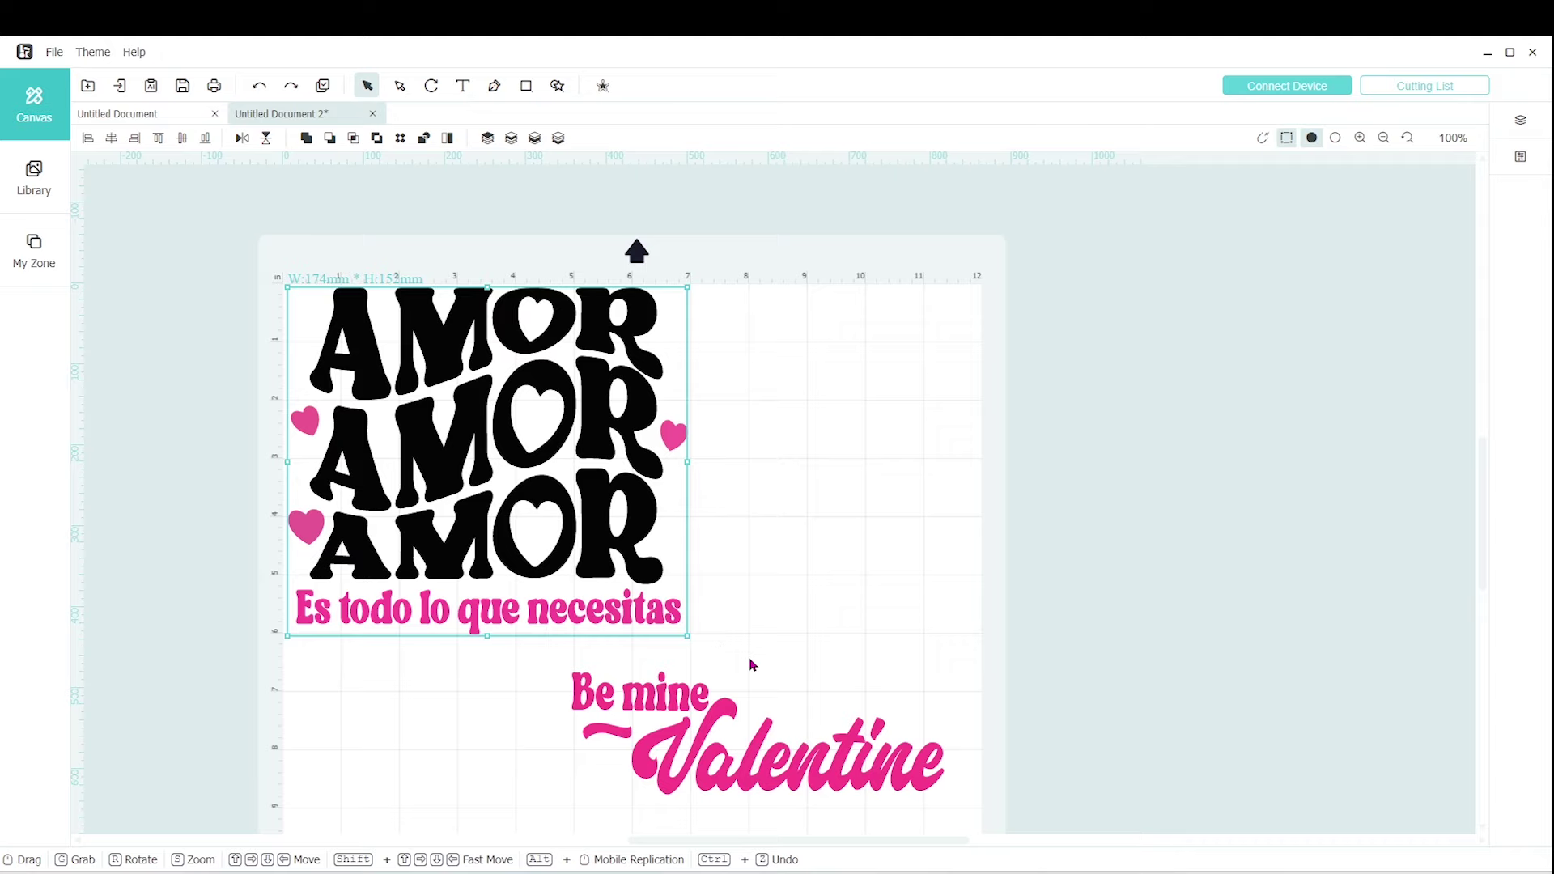
pyautogui.moveTo(263, 255); pyautogui.dragTo(763, 642)
pyautogui.click(242, 139)
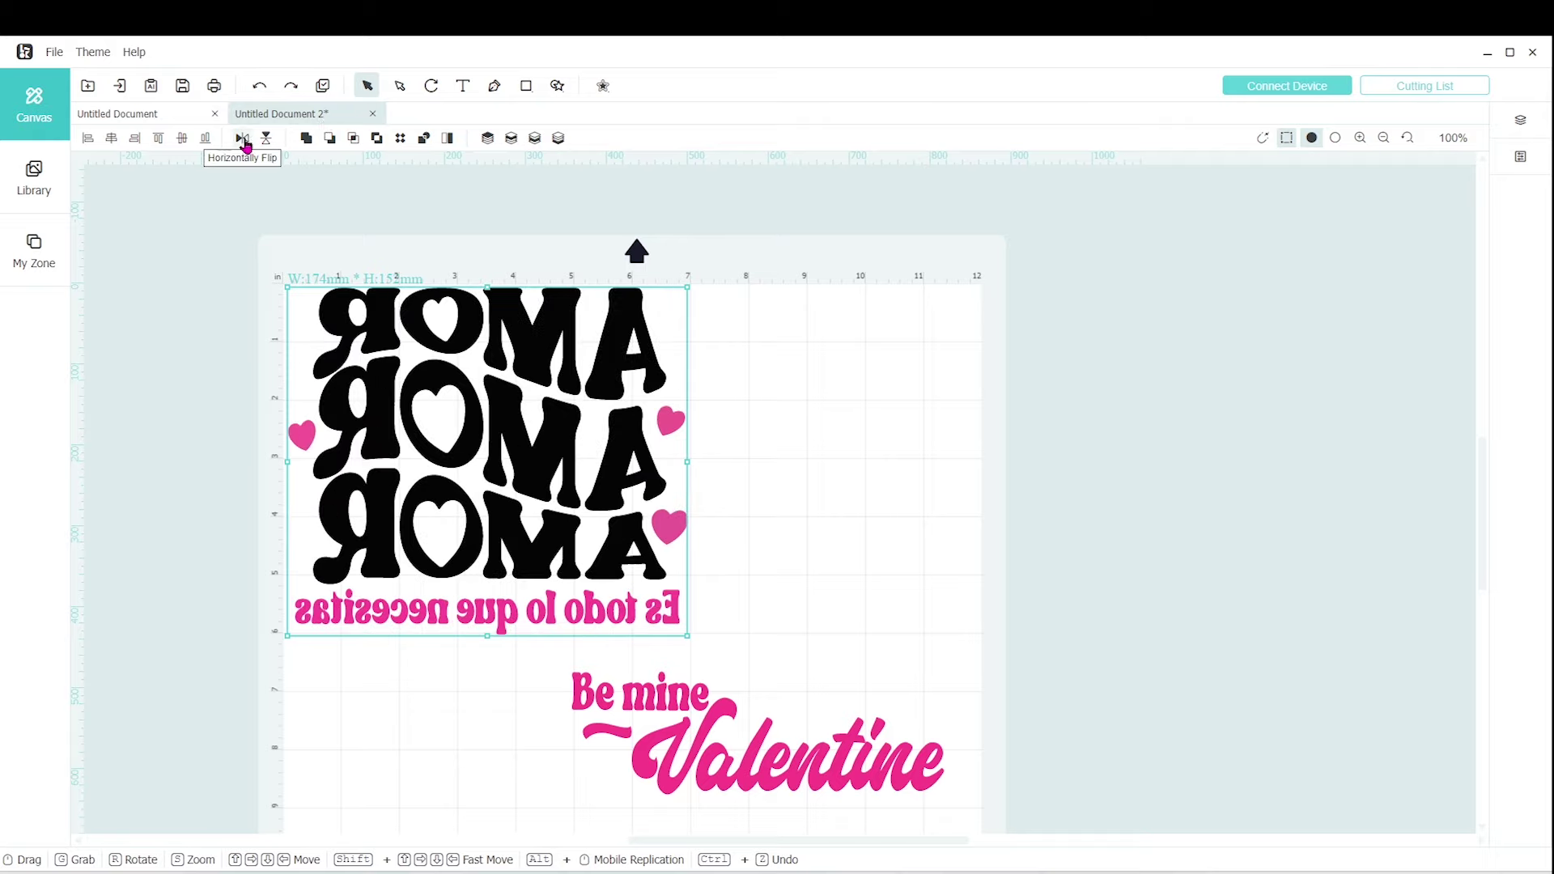
# Select the whole mirrored Amor design, open its cut settings and search for the cutting machine over Bluetooth.
pyautogui.click(690, 718)
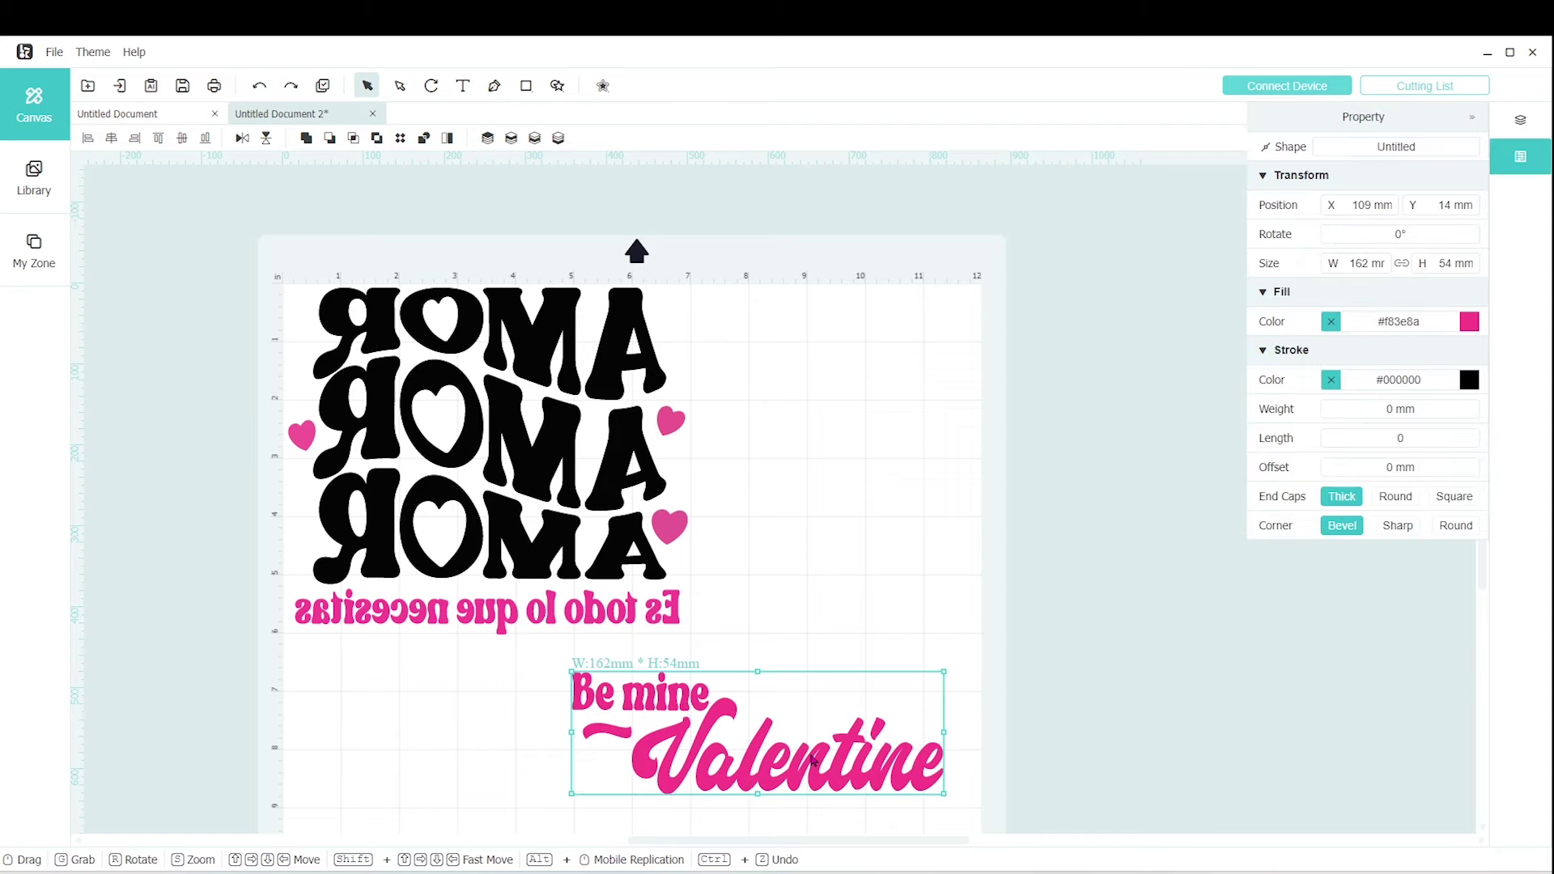
pyautogui.scroll(-1, 813, 761)
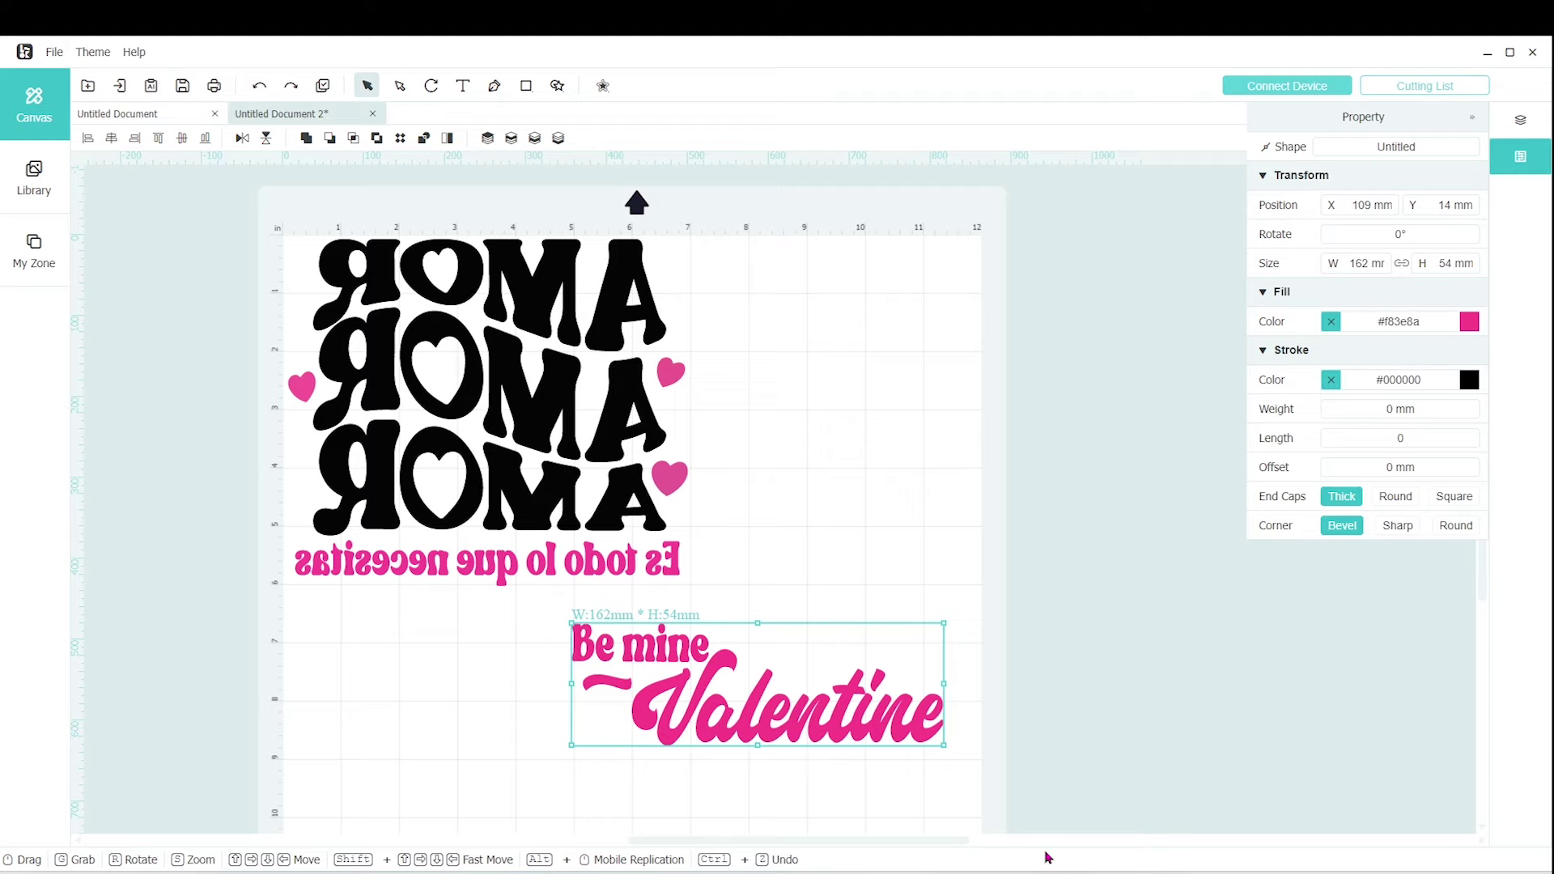
pyautogui.click(542, 404)
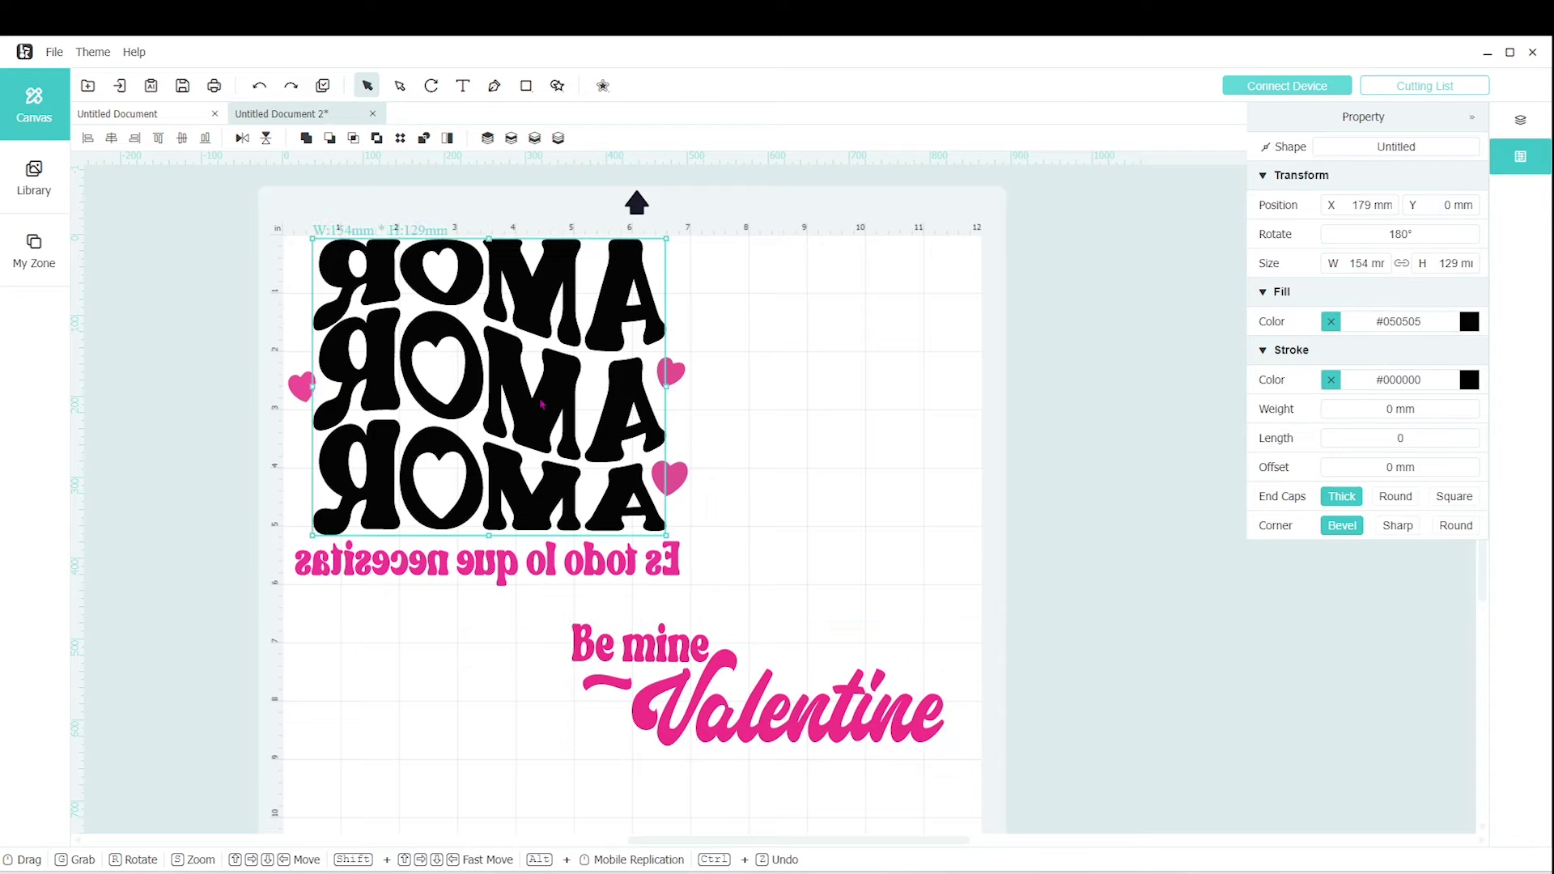
pyautogui.click(782, 407)
pyautogui.moveTo(272, 238); pyautogui.dragTo(735, 600)
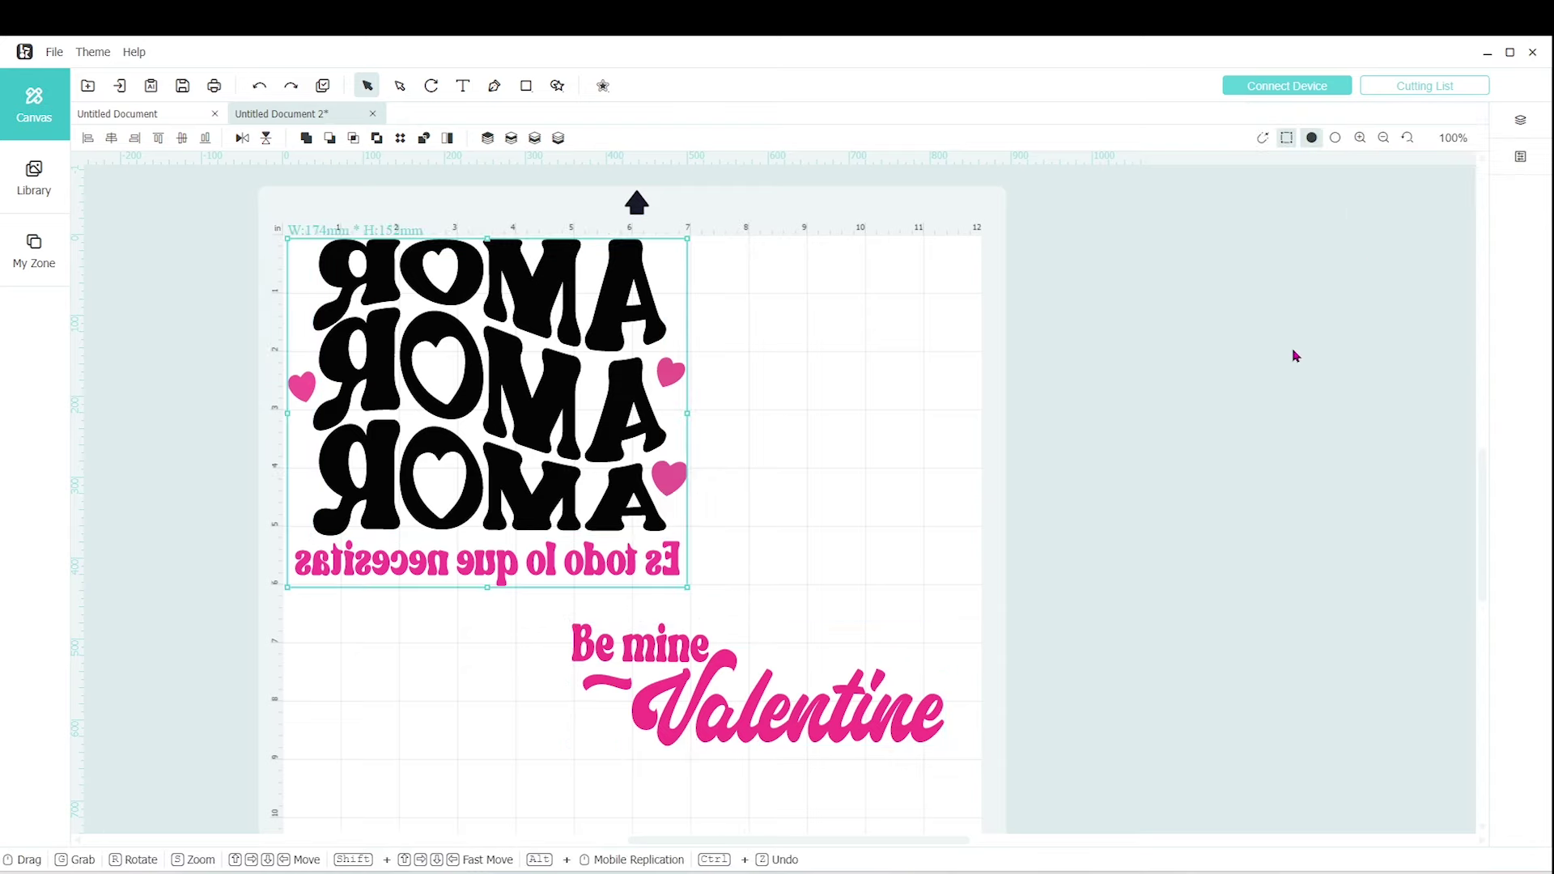
pyautogui.click(1265, 91)
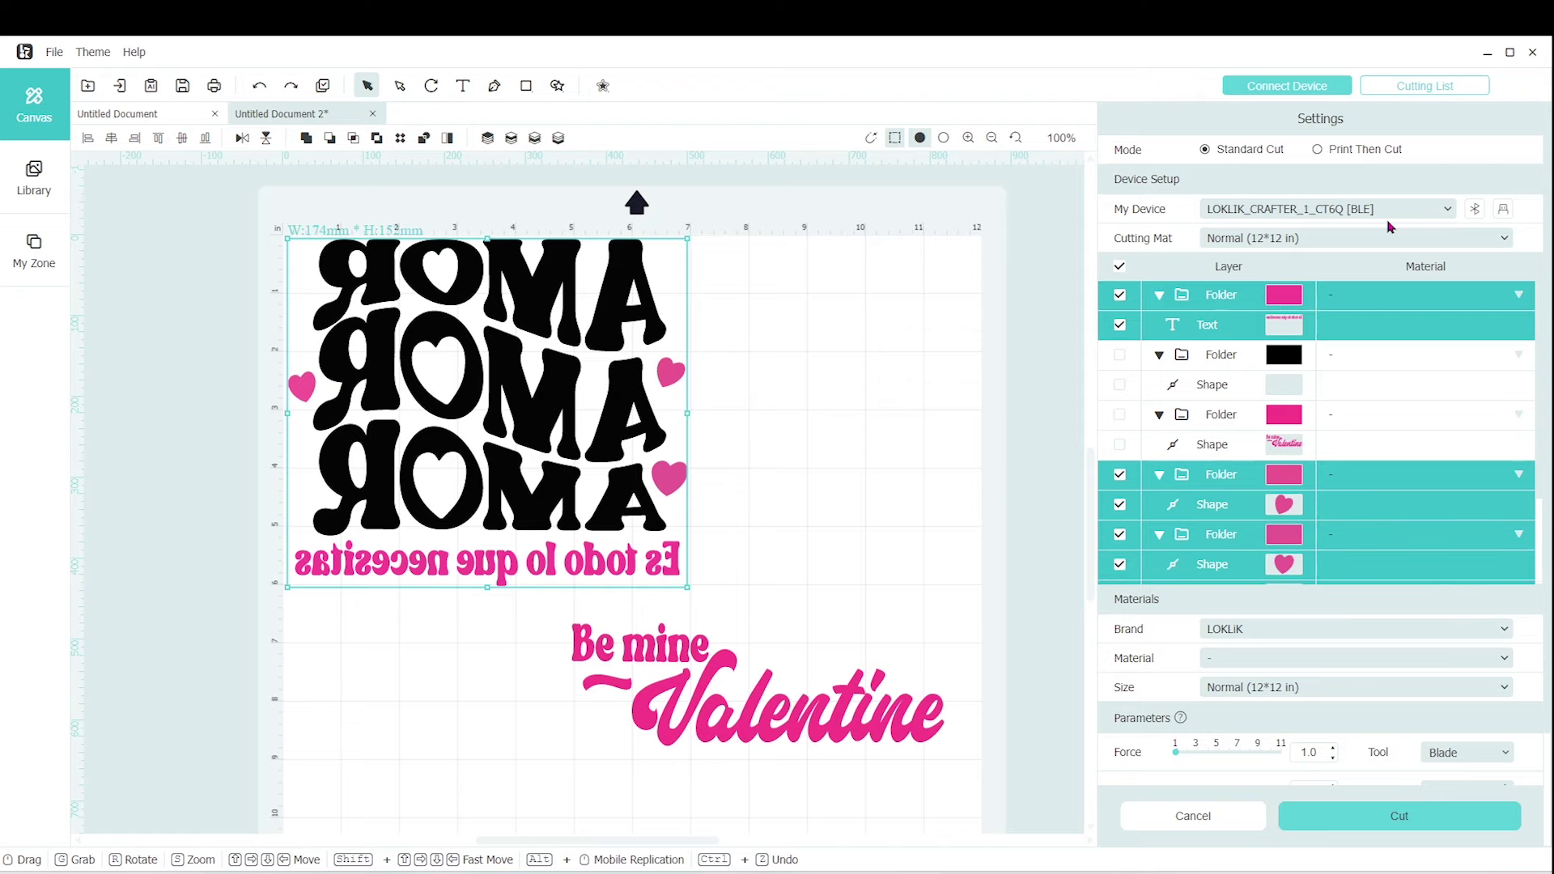
pyautogui.click(1474, 210)
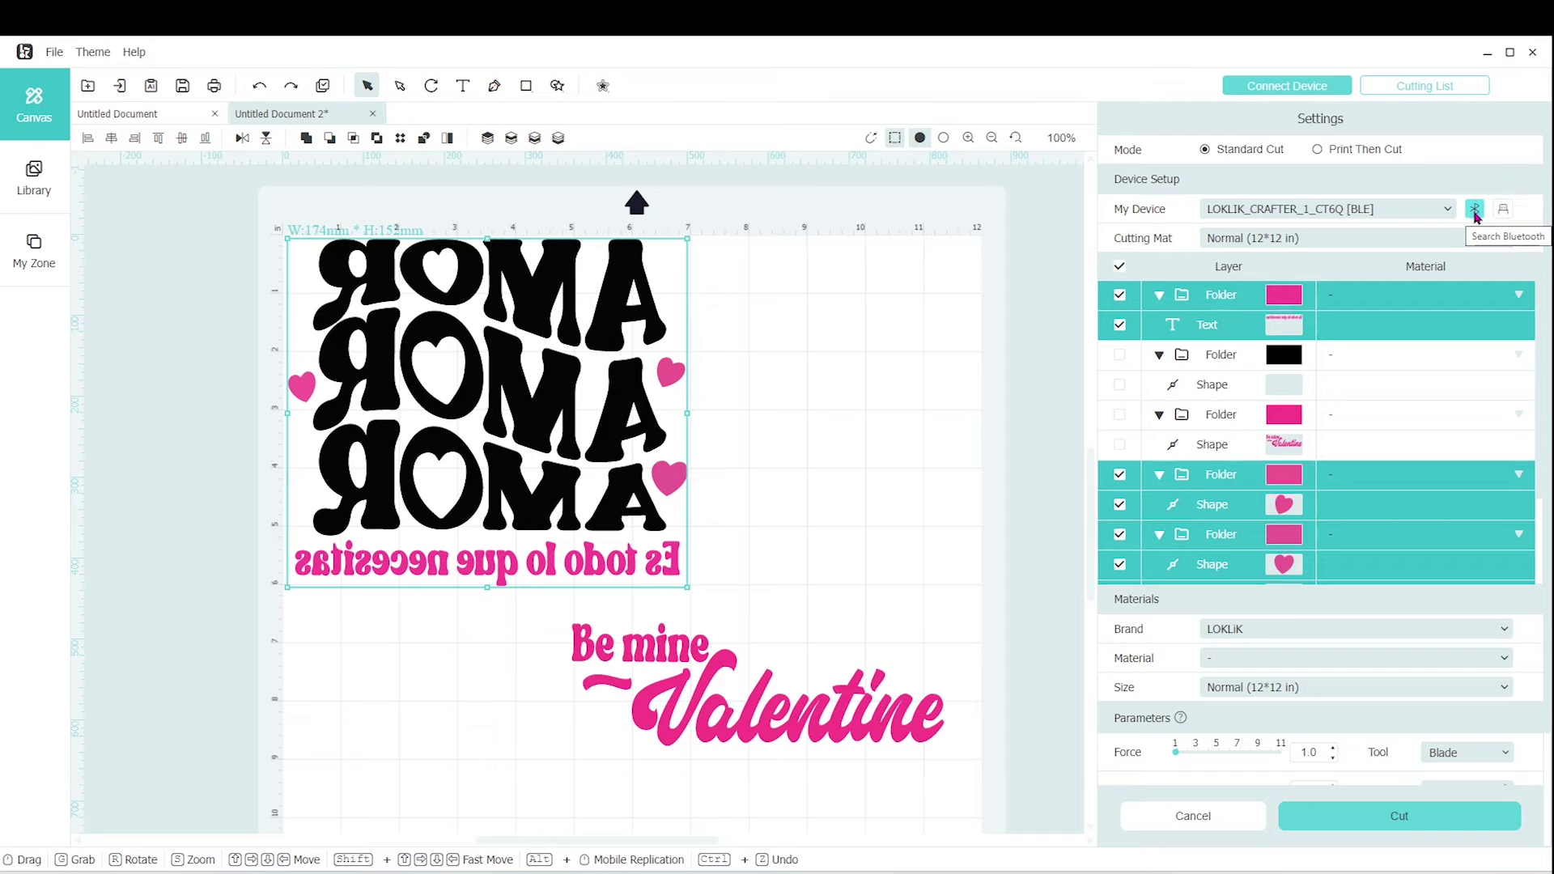
pyautogui.click(1474, 212)
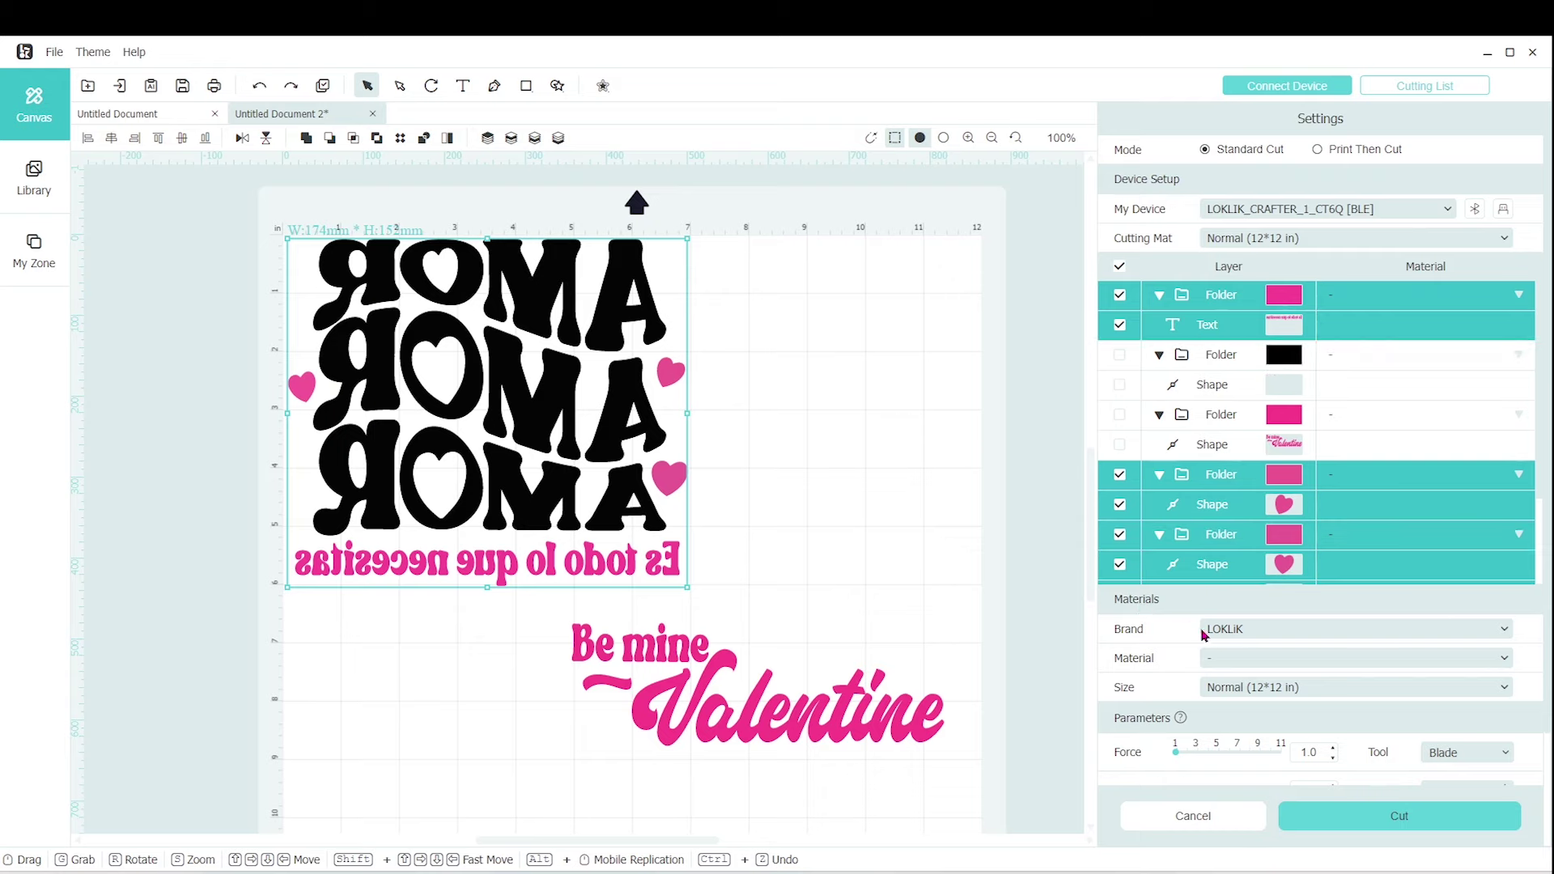
# Set the LOKLiK cutting material to Basic Heat Transfer Vinyl (Mirror images first.).
pyautogui.click(1239, 665)
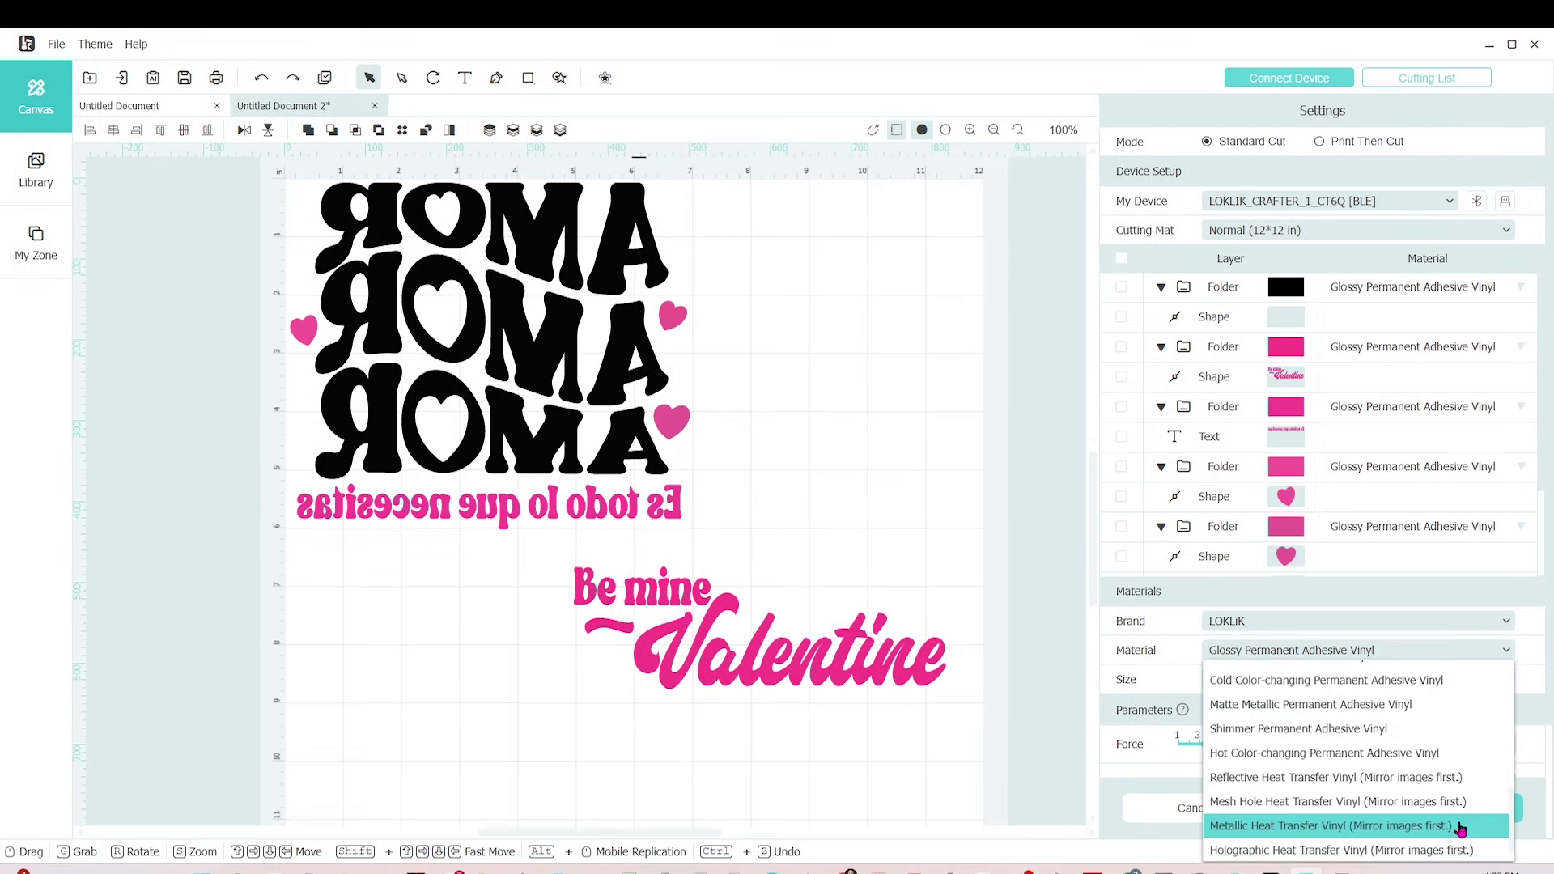
pyautogui.scroll(1, 1460, 827)
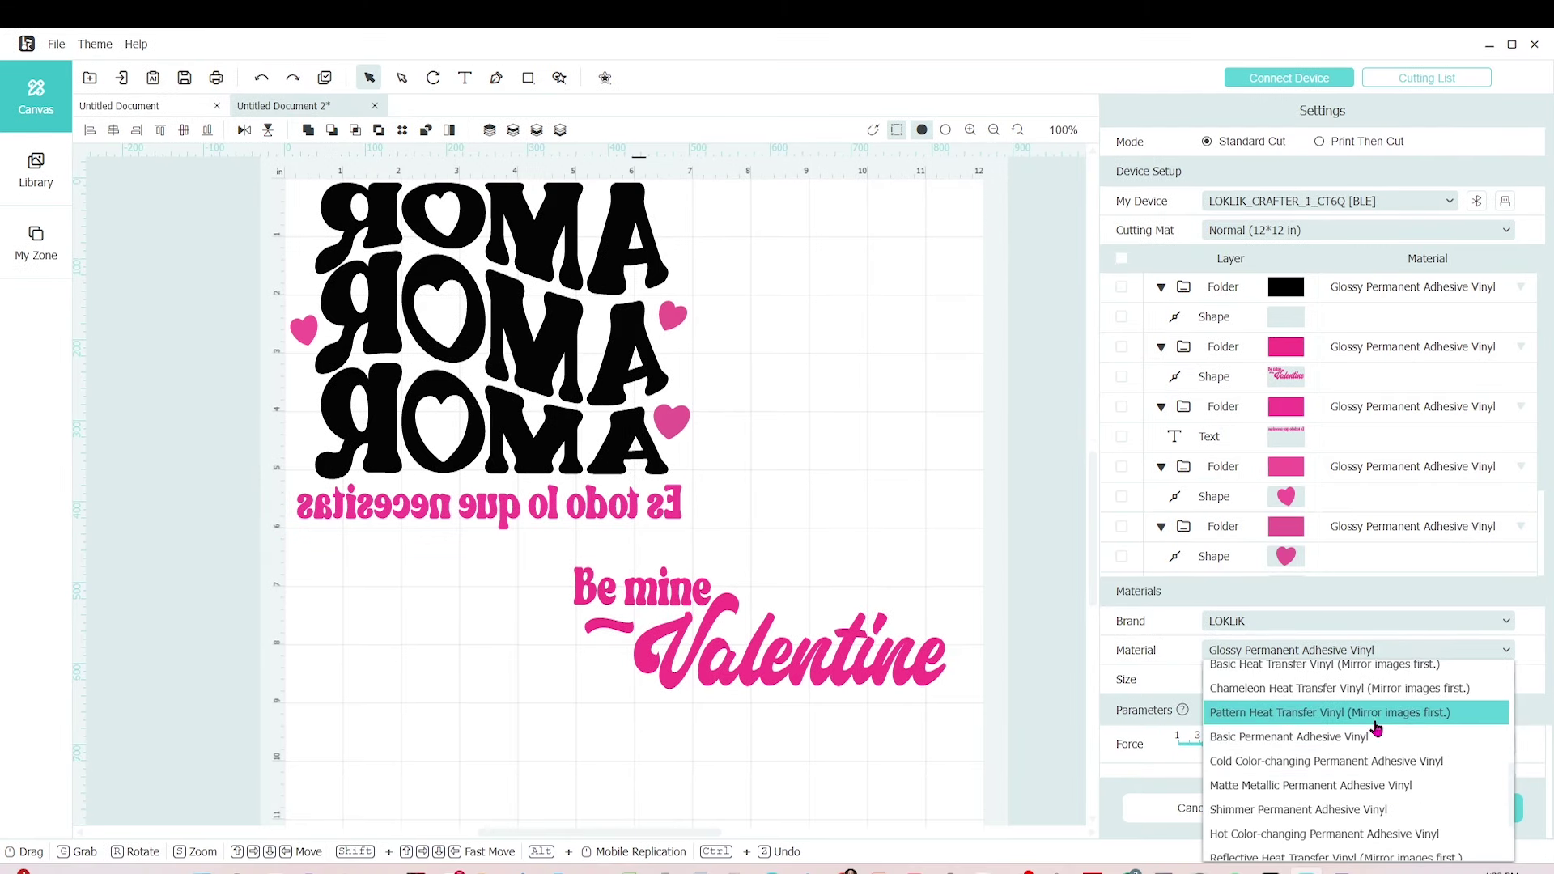
pyautogui.scroll(1, 1374, 719)
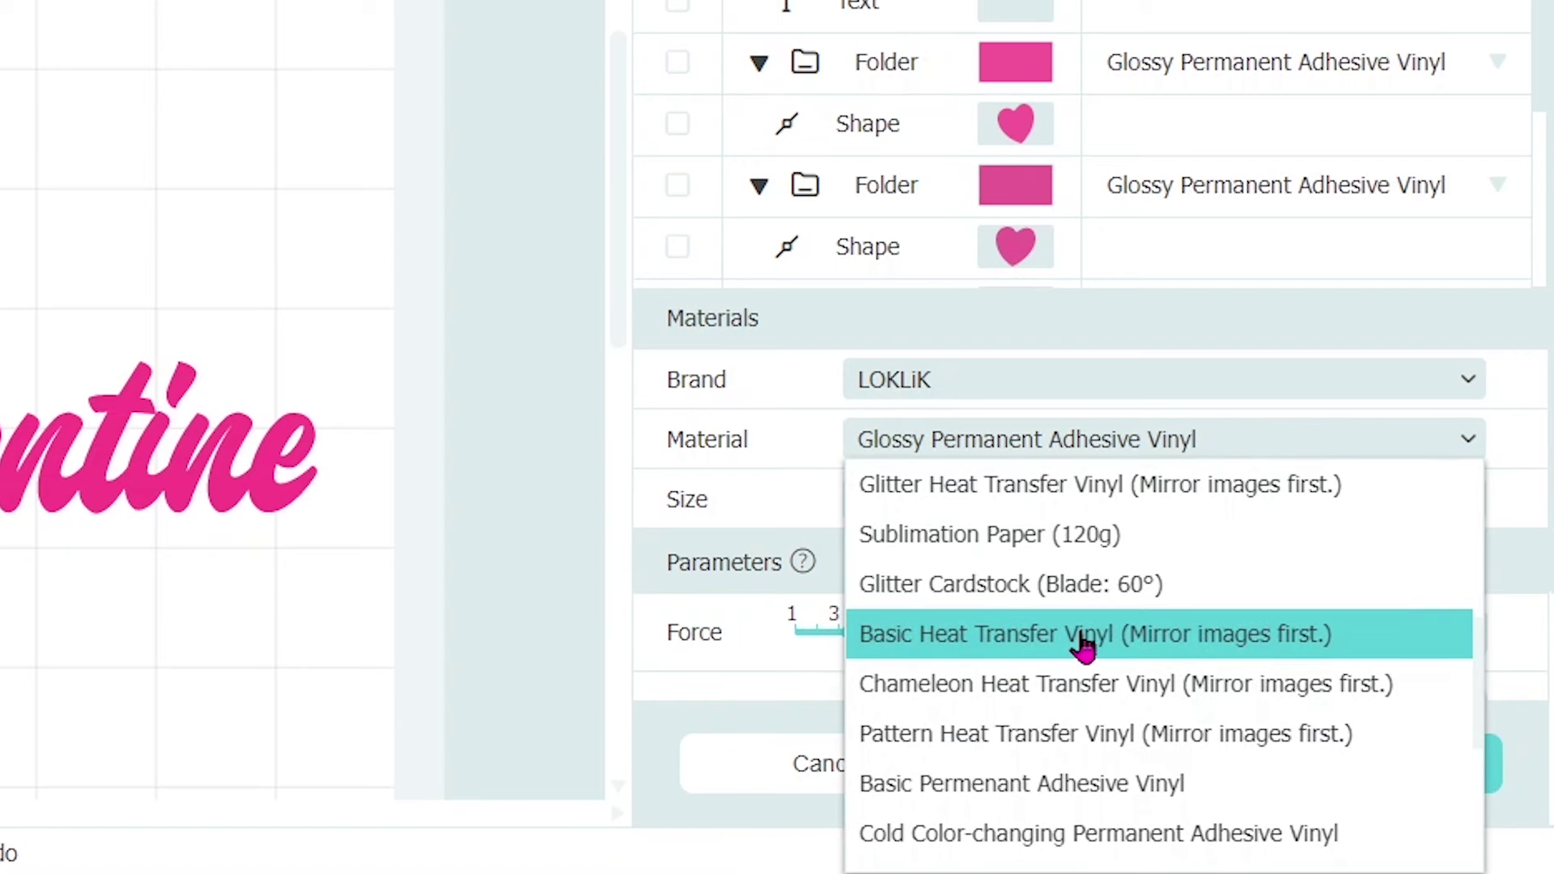
pyautogui.click(1016, 643)
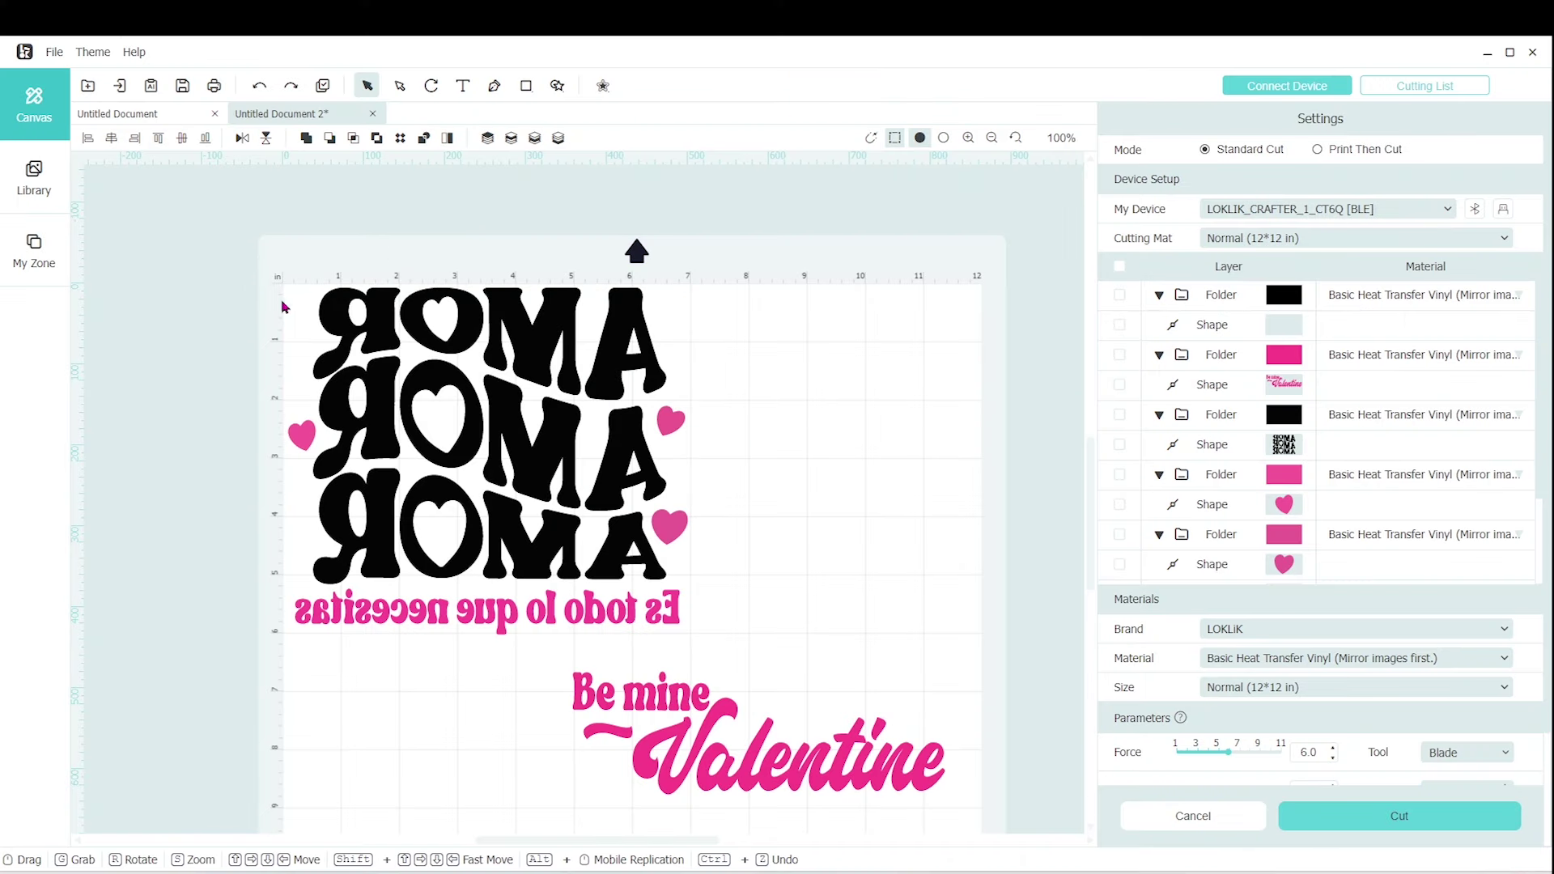
# Move the mirrored pink "Es todo lo que necesitas" line to the mat's upper-right corner and line up the three pink hearts beneath it.
pyautogui.click(399, 357)
pyautogui.click(289, 414)
pyautogui.moveTo(558, 604); pyautogui.dragTo(860, 313)
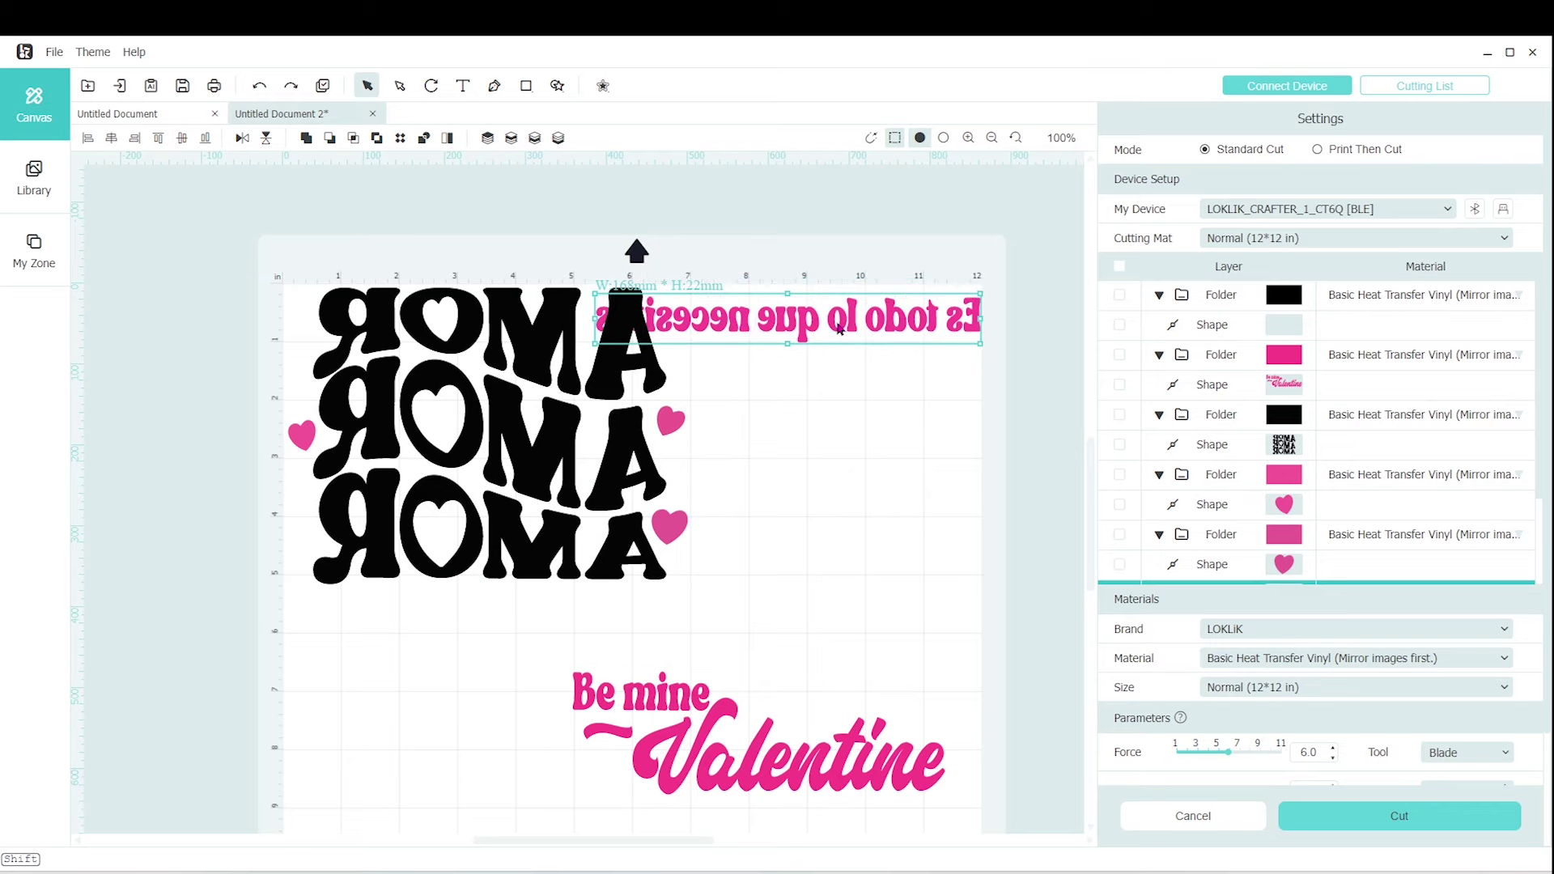
pyautogui.moveTo(307, 441); pyautogui.dragTo(965, 365)
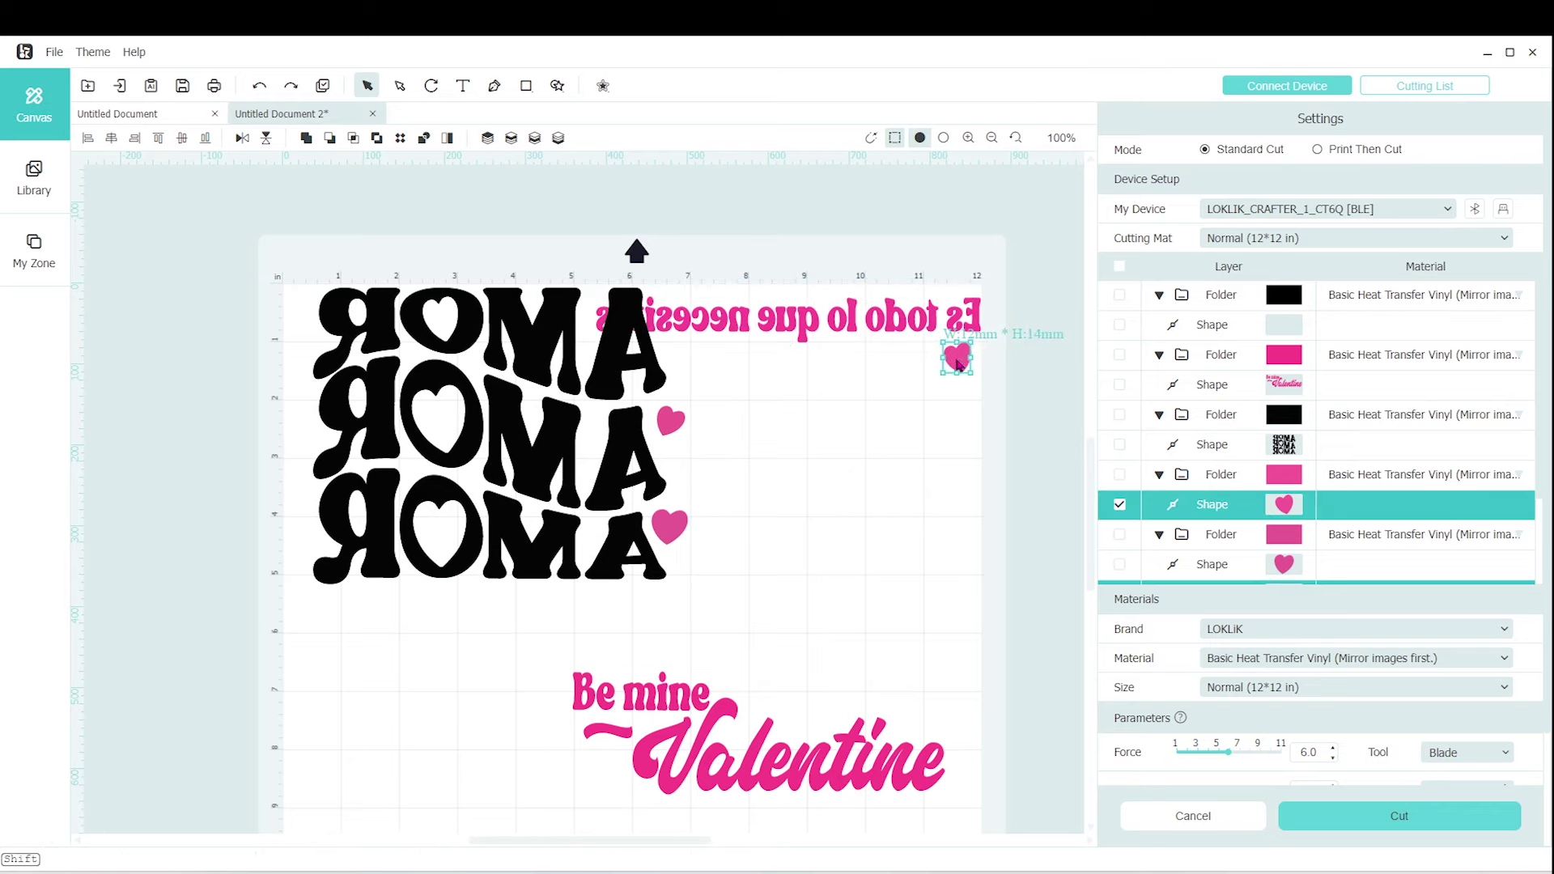
pyautogui.moveTo(670, 421); pyautogui.dragTo(921, 364)
pyautogui.click(856, 413)
pyautogui.moveTo(685, 526); pyautogui.dragTo(892, 372)
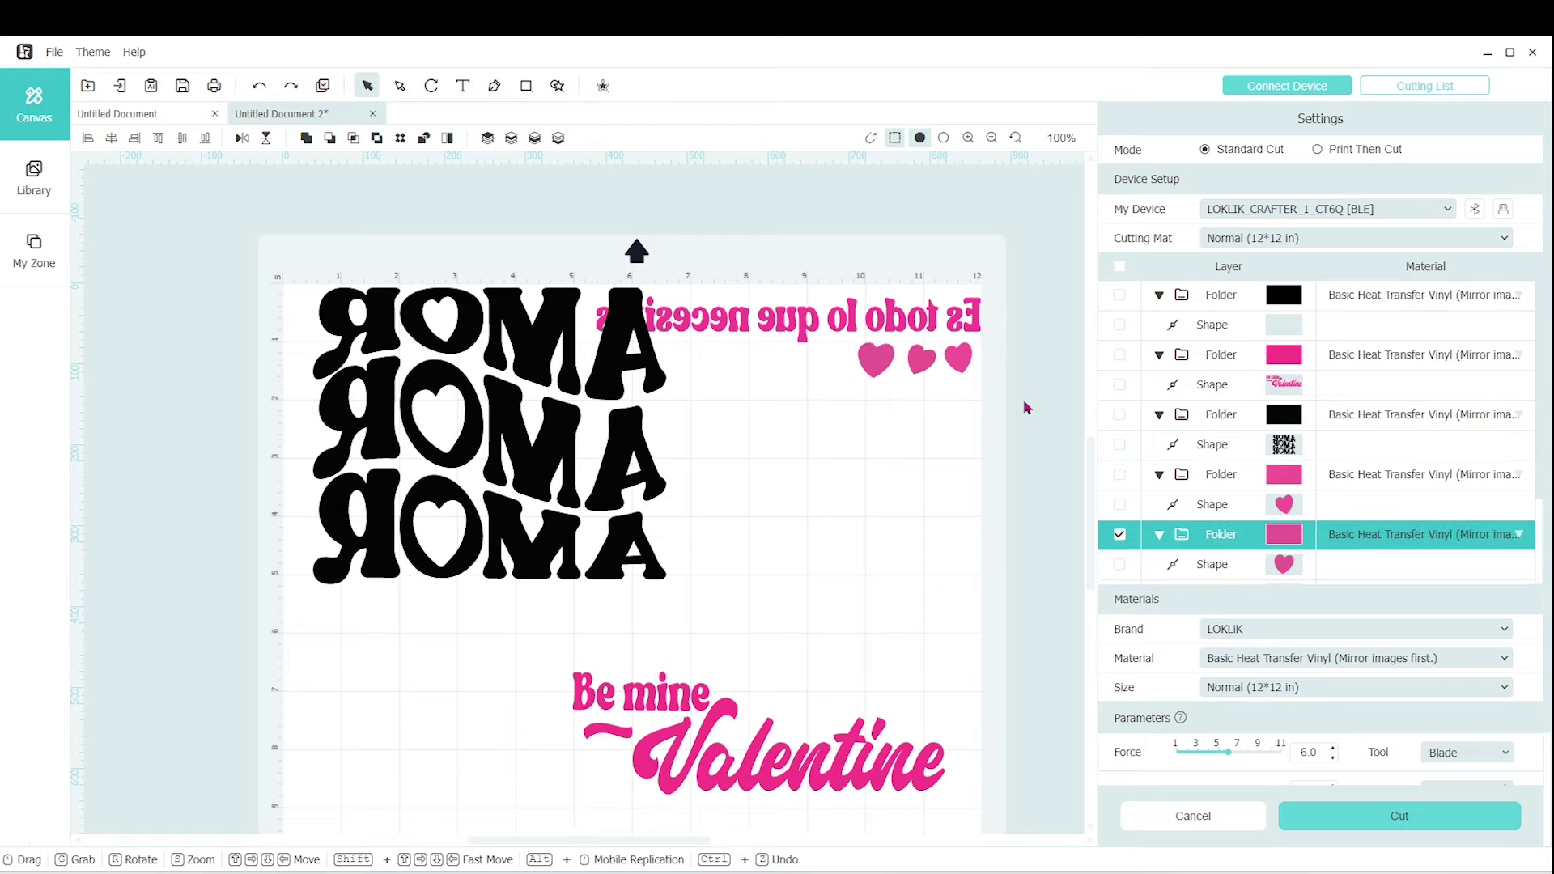
# Combine the pink line and three hearts into one shape and move it to the mat's upper-left corner, over the Amor lettering.
pyautogui.click(1023, 412)
pyautogui.moveTo(1018, 424); pyautogui.dragTo(589, 292)
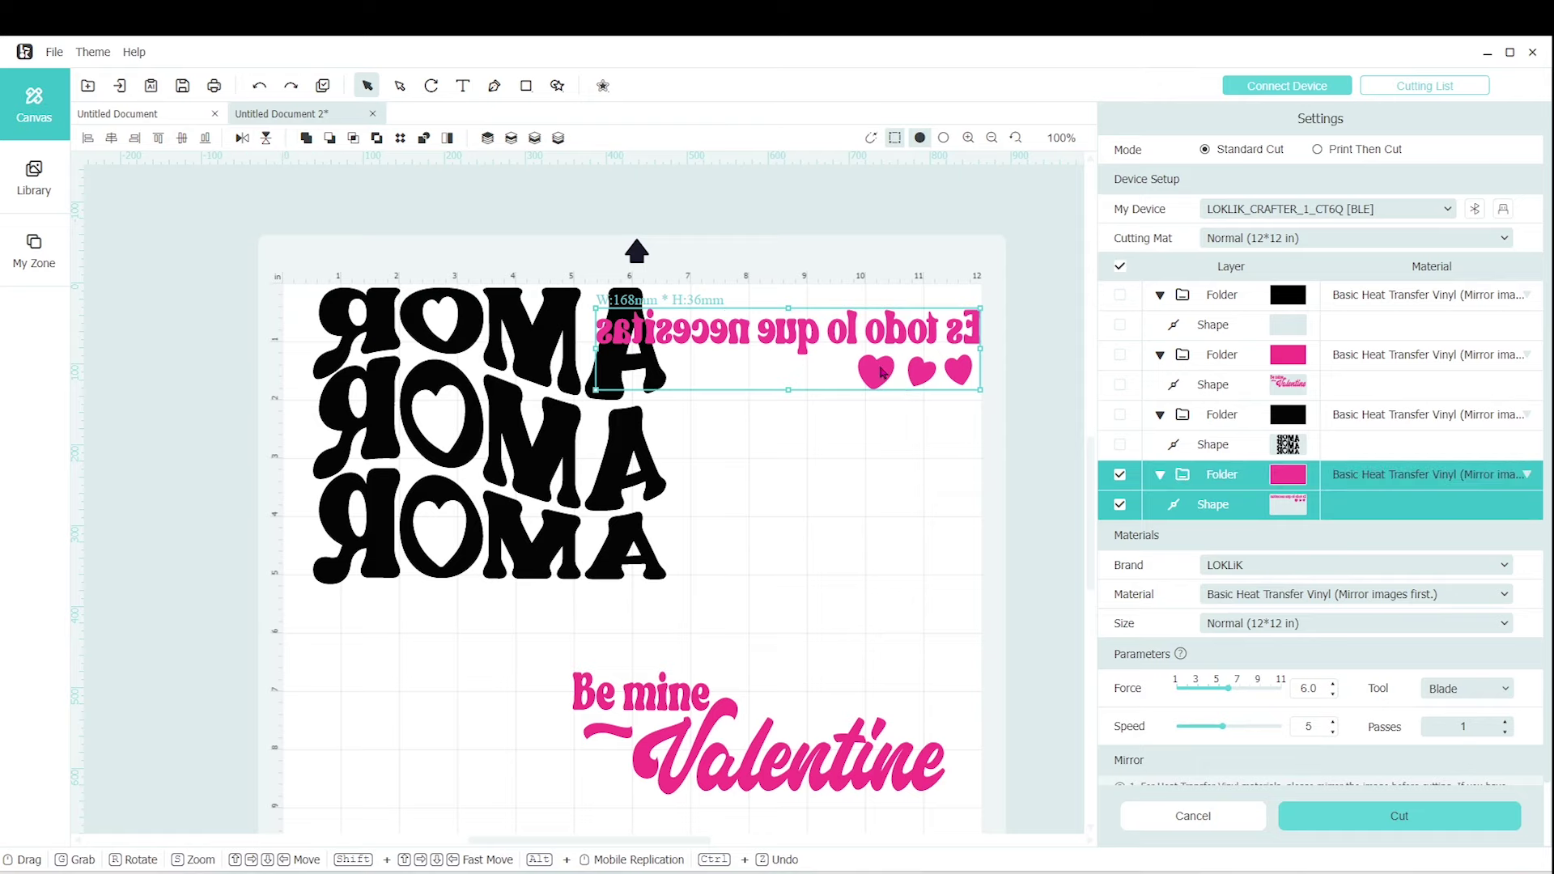
pyautogui.moveTo(881, 373); pyautogui.dragTo(880, 370)
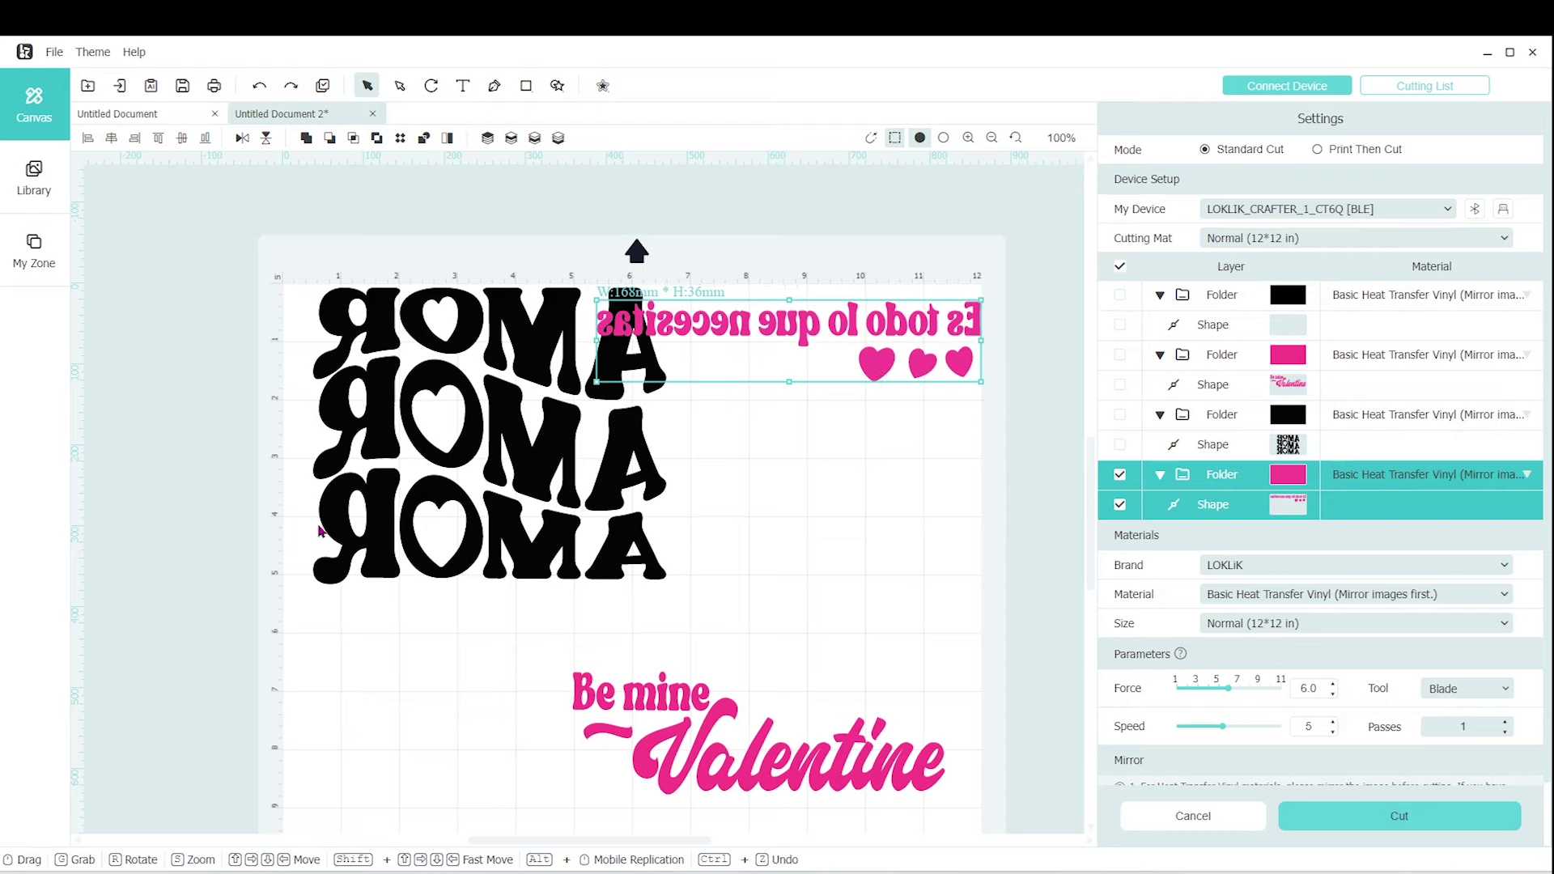
pyautogui.moveTo(982, 328); pyautogui.dragTo(652, 326)
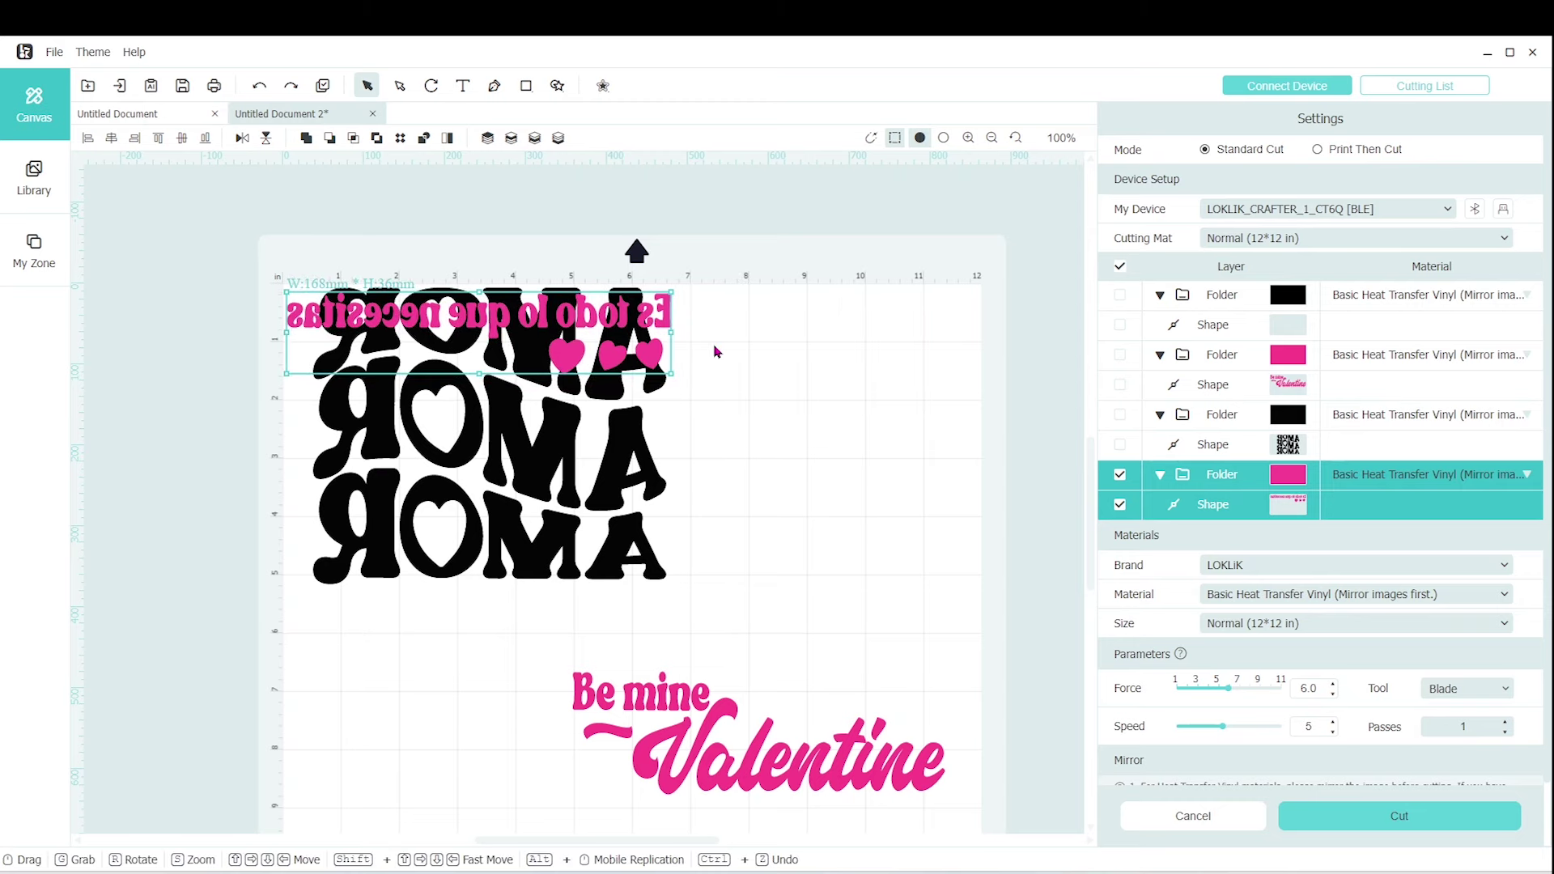
pyautogui.click(727, 435)
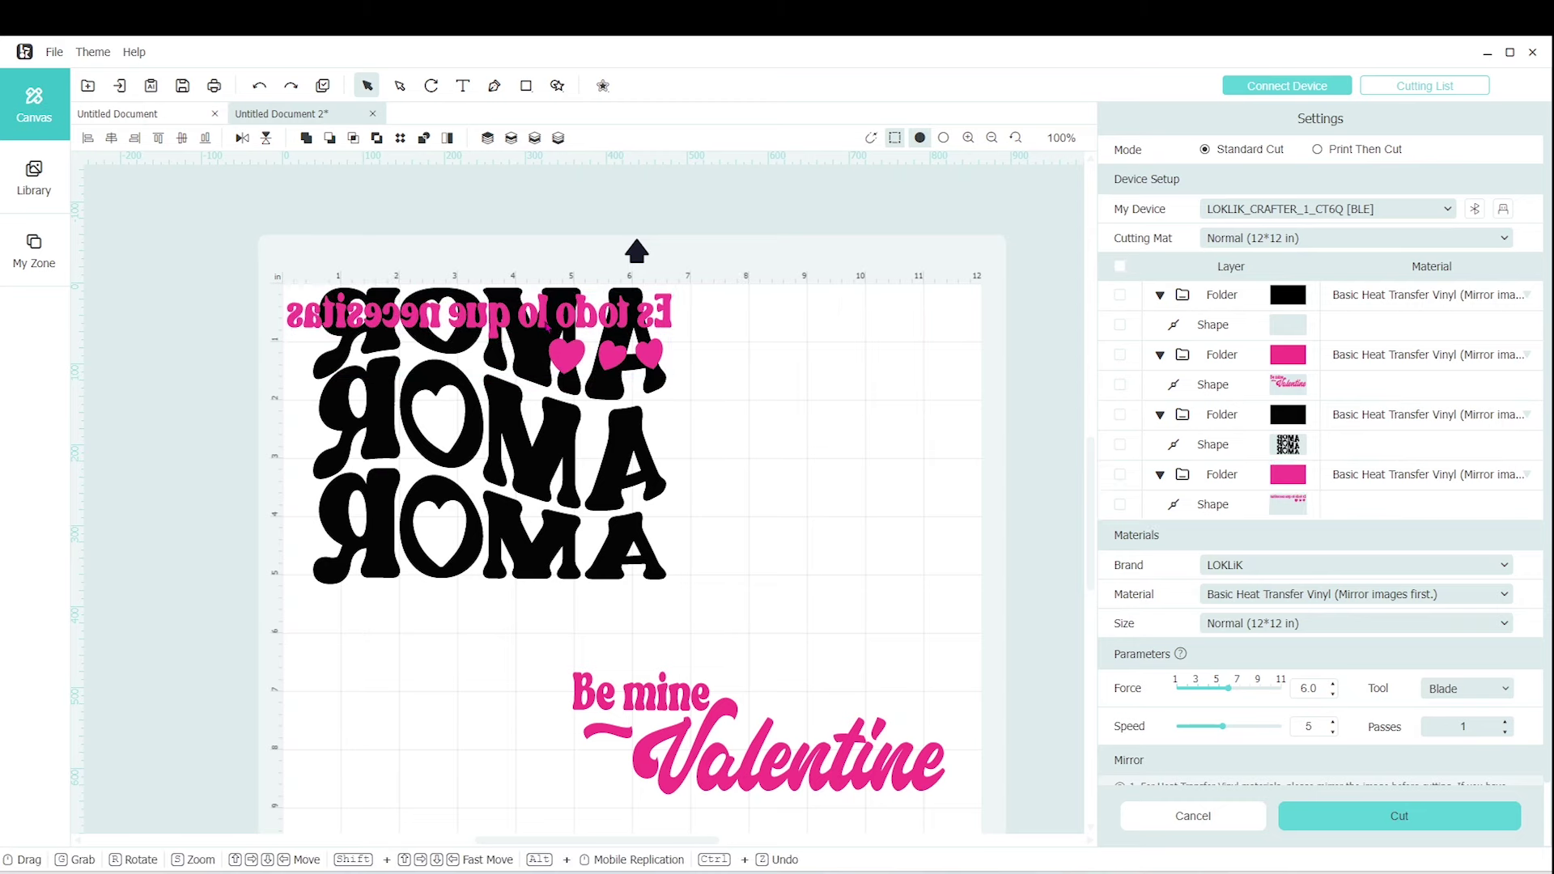
# Send the black Amor lettering and the combined pink shape to the cutting list, and expand the task to preview both color layers.
pyautogui.moveTo(775, 626); pyautogui.dragTo(239, 273)
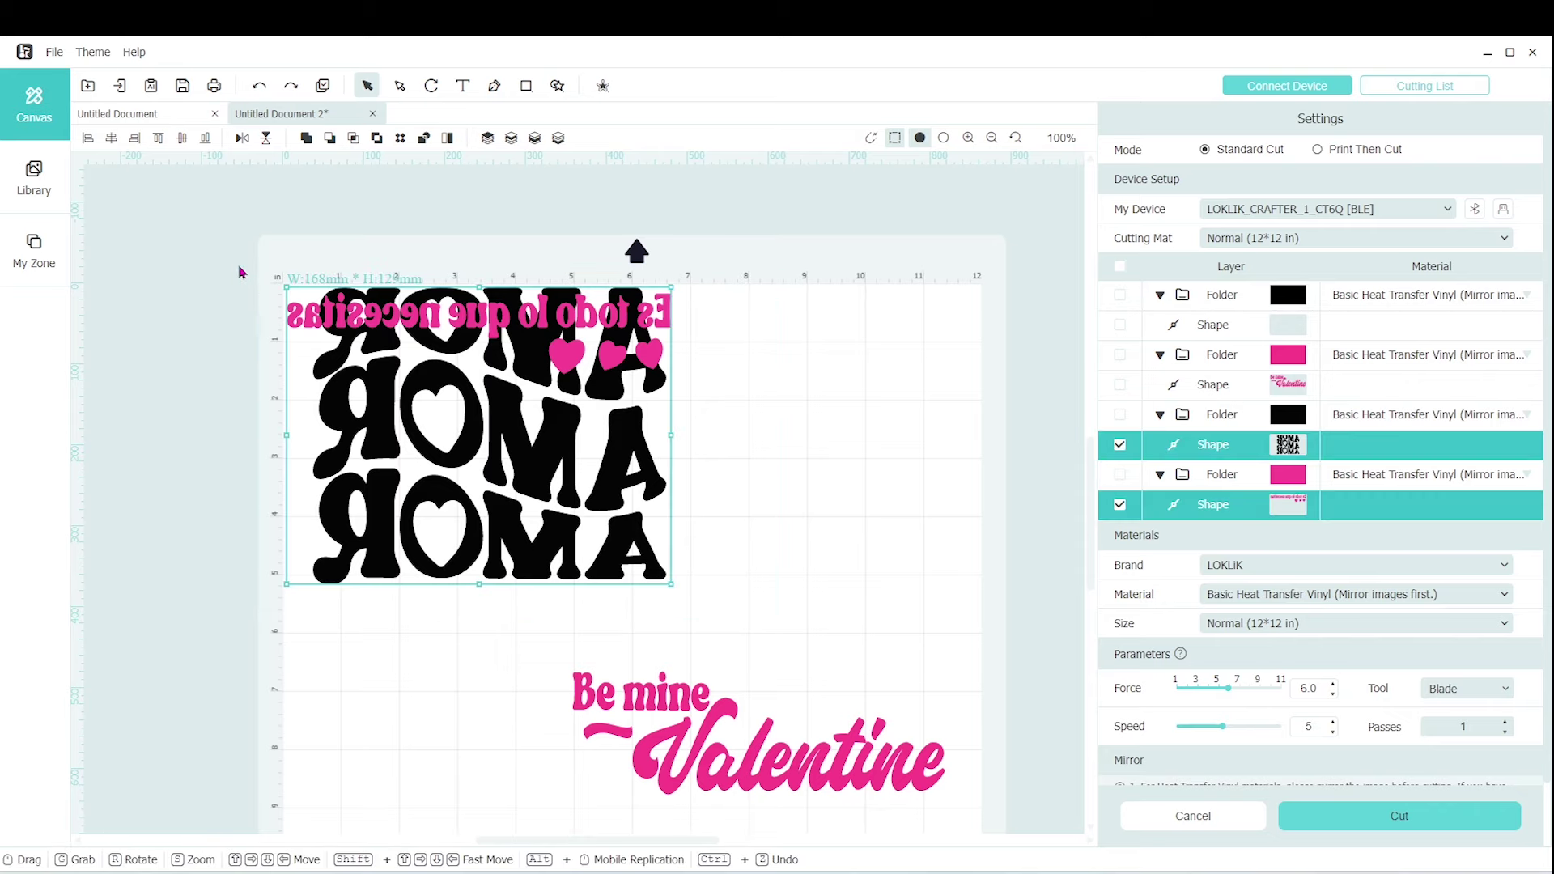
pyautogui.click(1401, 815)
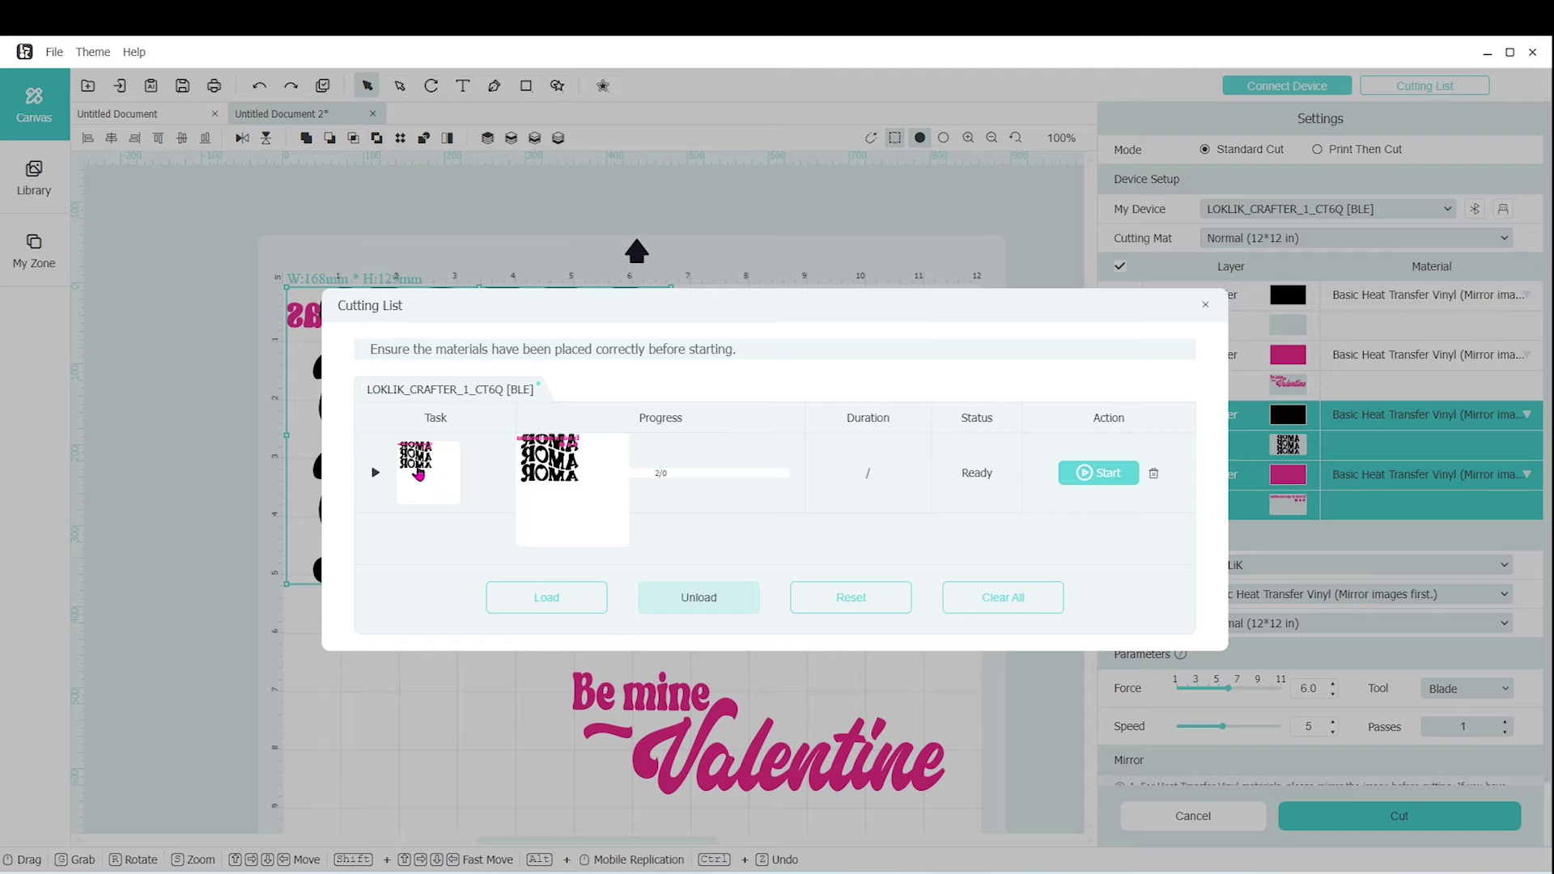
pyautogui.click(419, 473)
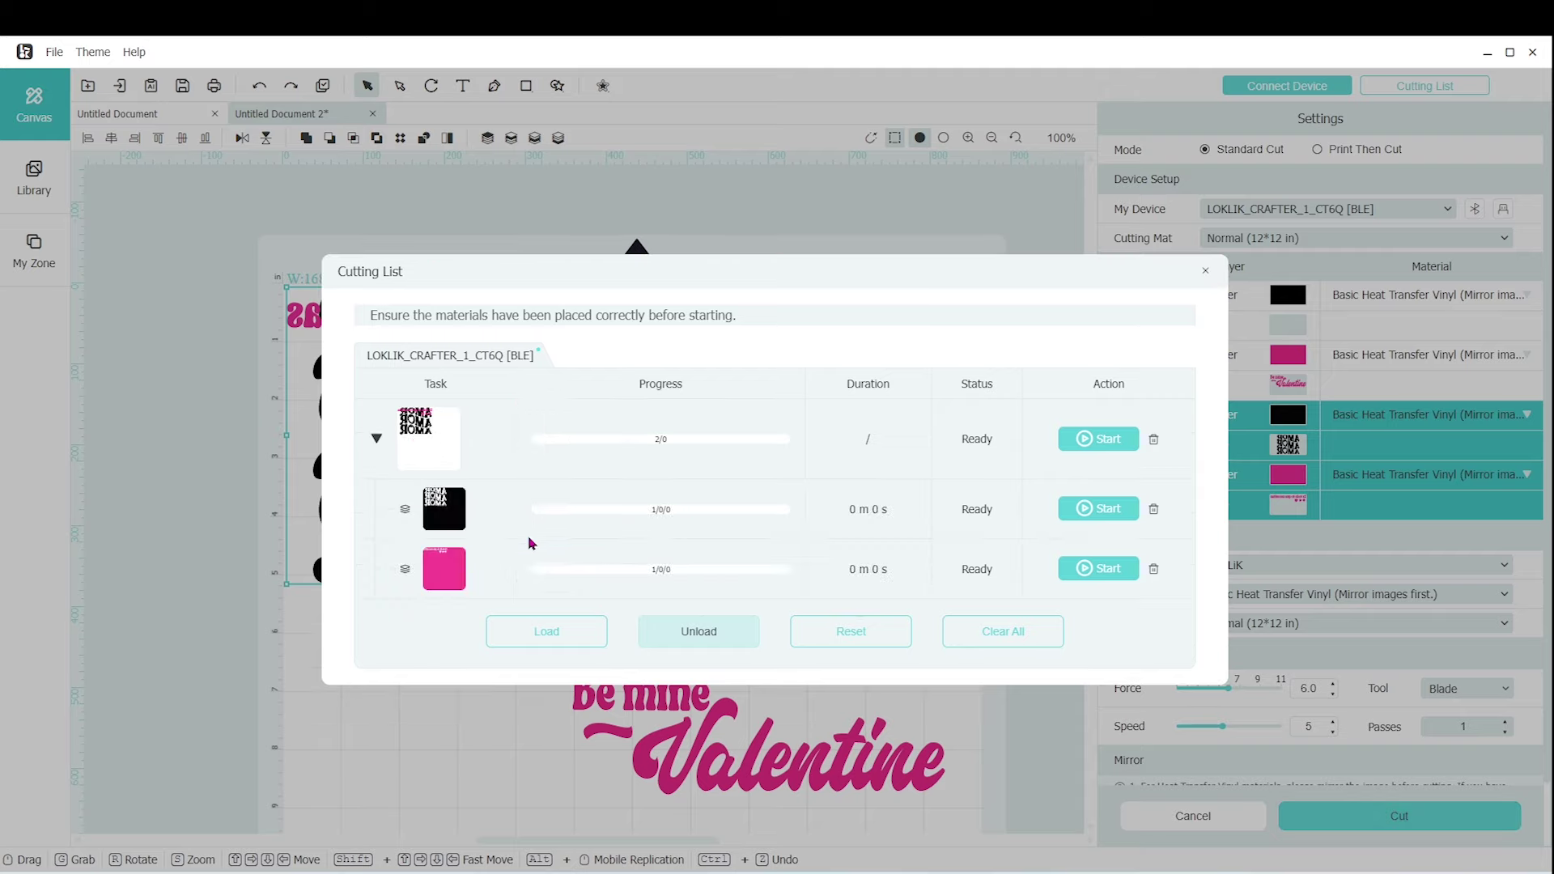
pyautogui.moveTo(450, 486)
pyautogui.moveTo(440, 570)
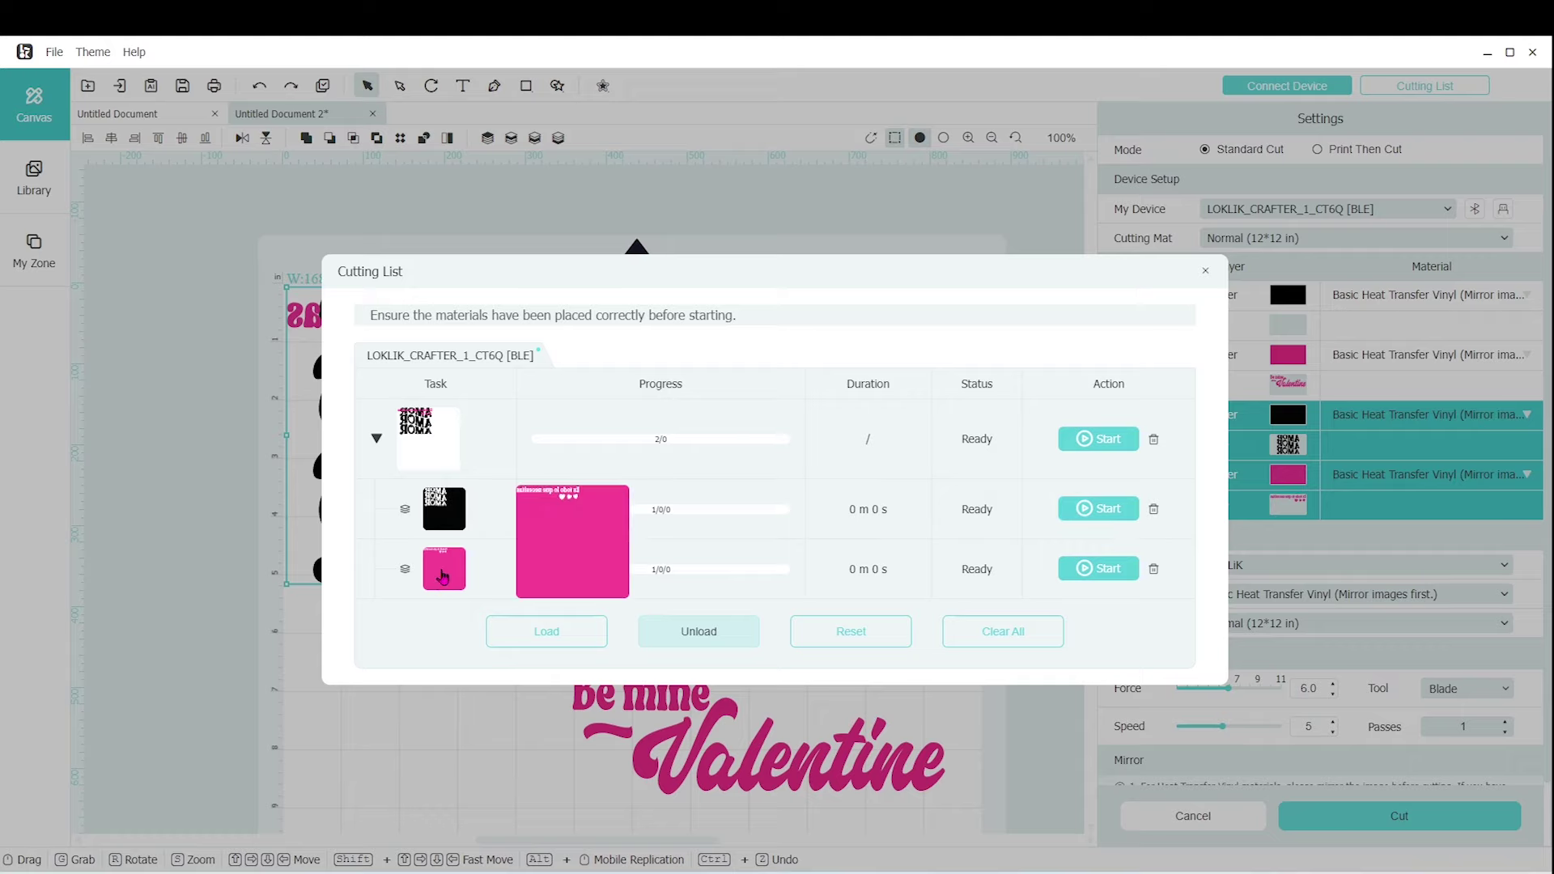
pyautogui.moveTo(447, 515)
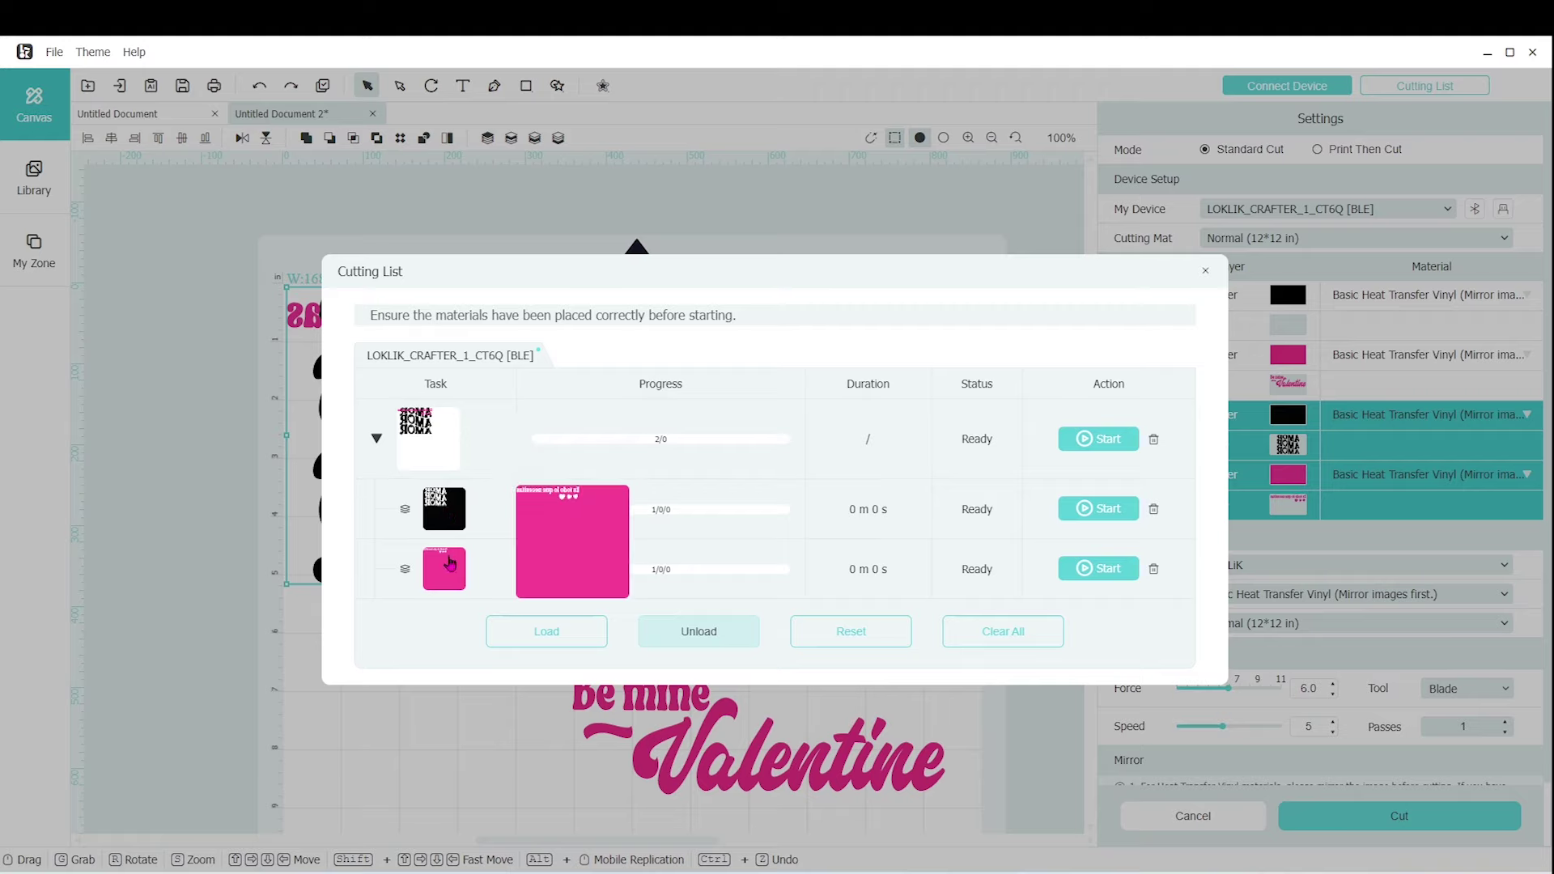